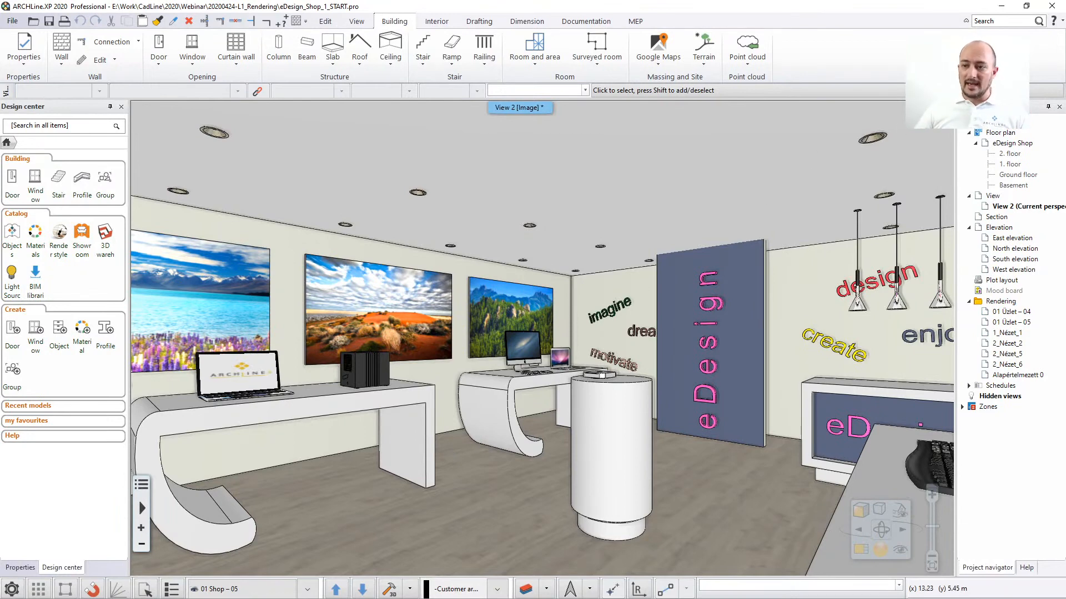
Show the 3D view and the ground floor plan side by side, with the floor plan as the main view.
{"action": "left_click", "coordinate": [938, 107]}
{"action": "left_click", "coordinate": [772, 231]}
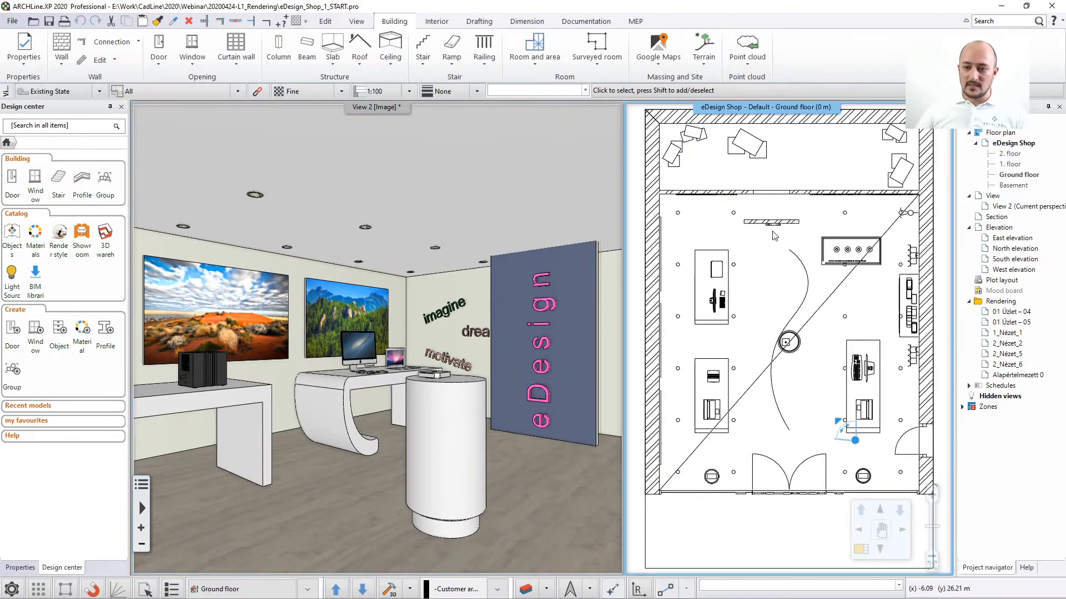
{"action": "left_click", "coordinate": [860, 549]}
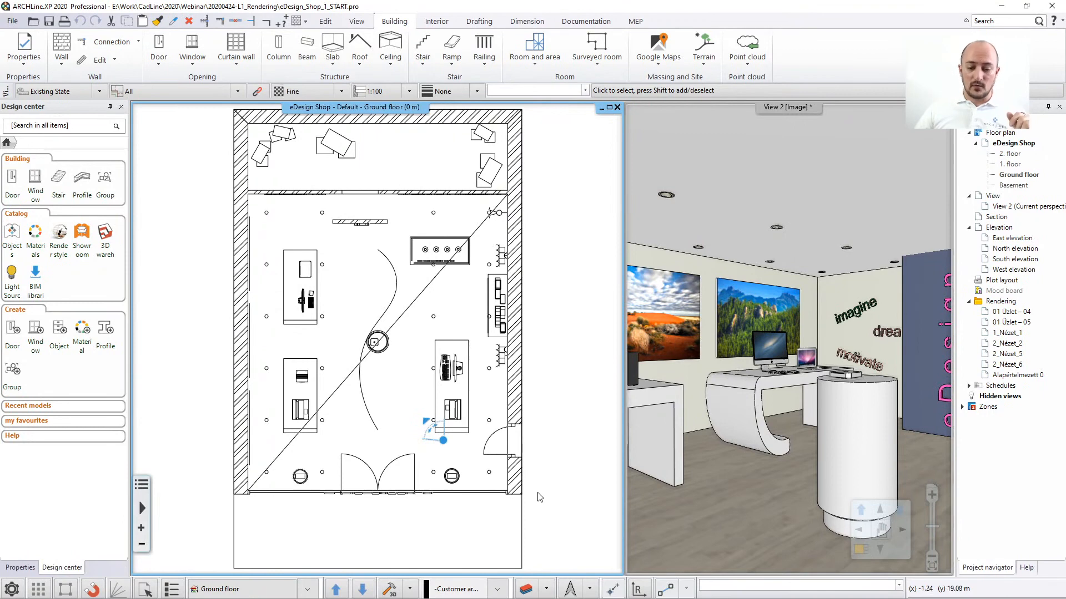
Examine the project's used layers and their properties in Layer Properties Management, then leave it without changes.
{"action": "left_click", "coordinate": [526, 589]}
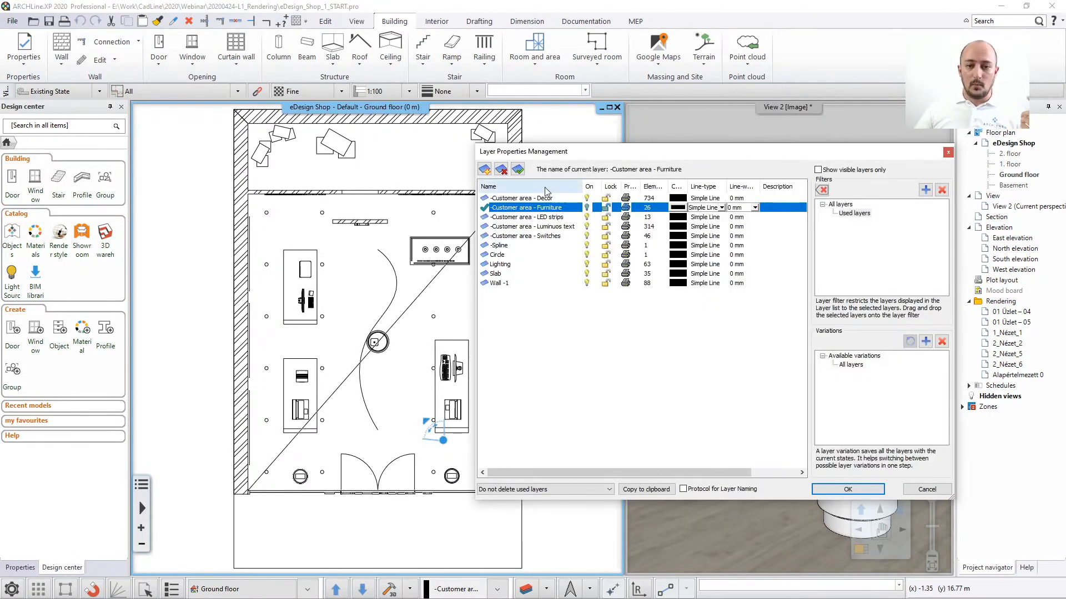
{"action": "left_click_drag", "start_coordinate": [546, 156], "coordinate": [453, 151]}
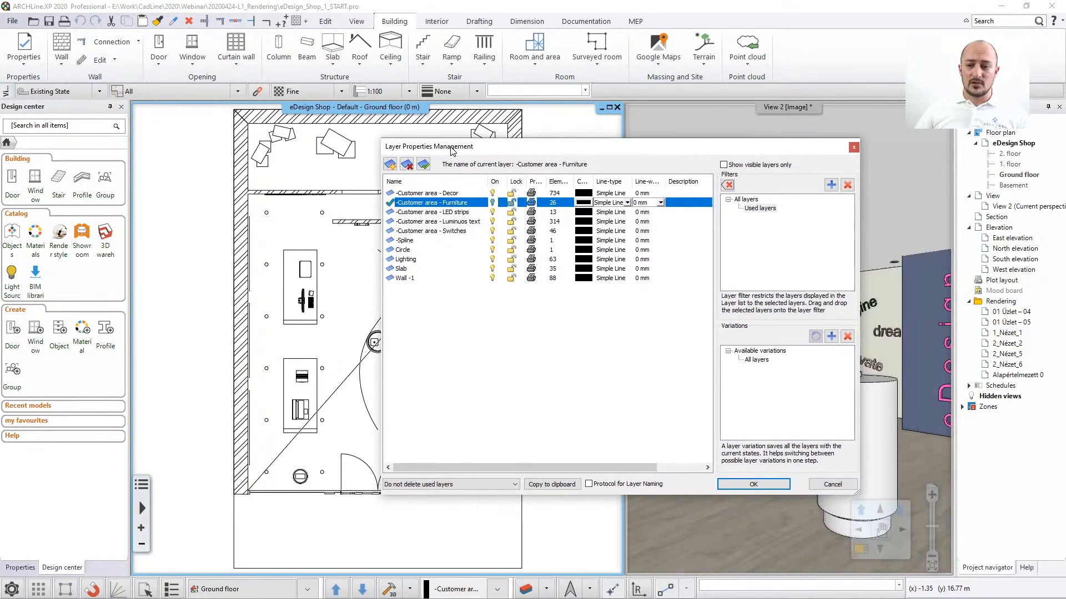
{"action": "left_click", "coordinate": [745, 211]}
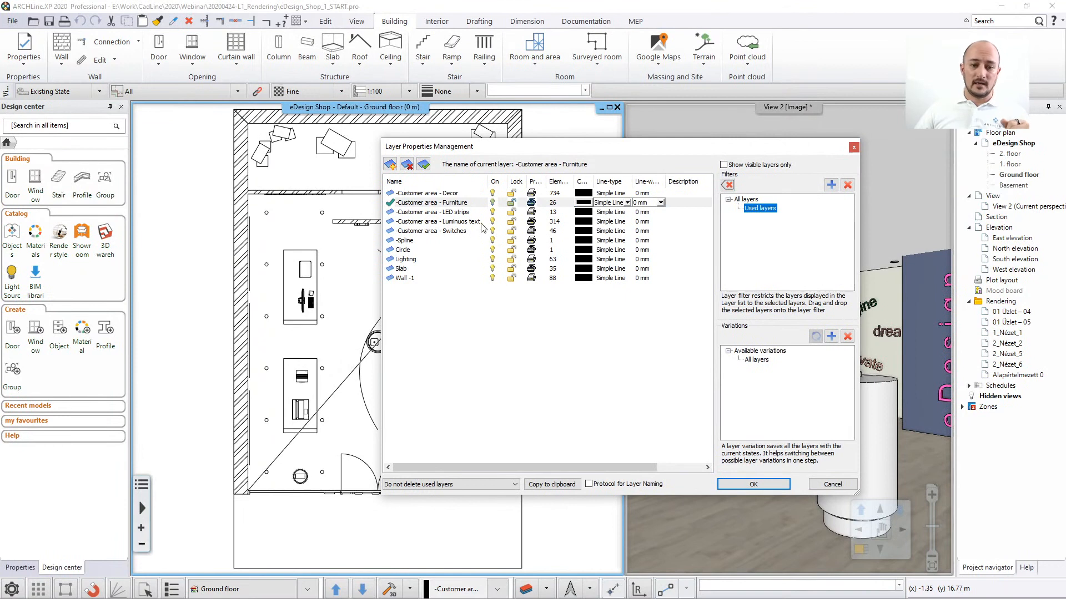
{"action": "left_click", "coordinate": [437, 194]}
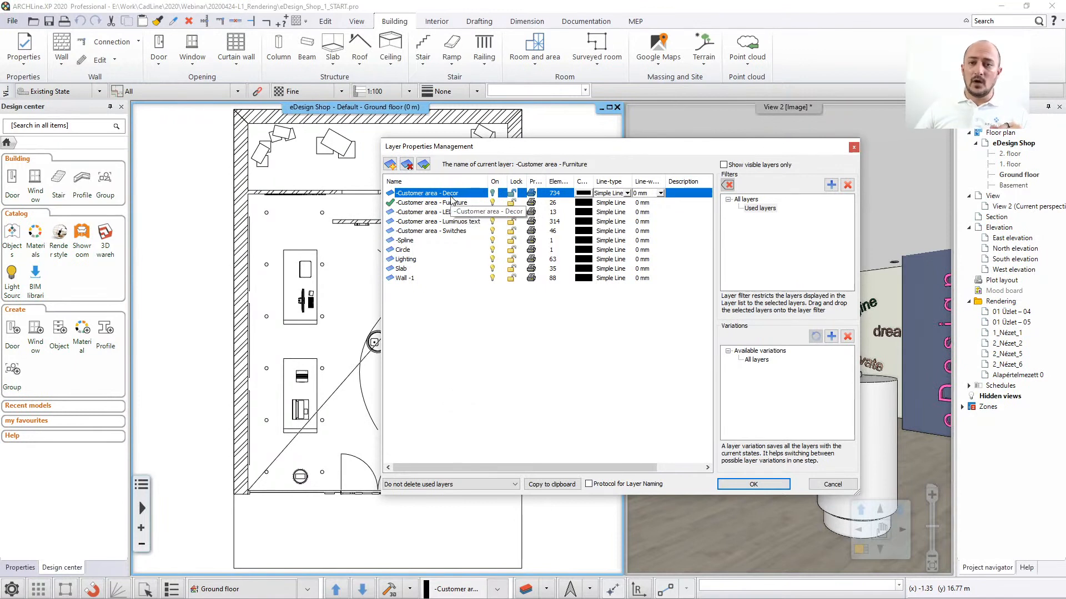
{"action": "left_click_drag", "start_coordinate": [498, 149], "coordinate": [305, 132]}
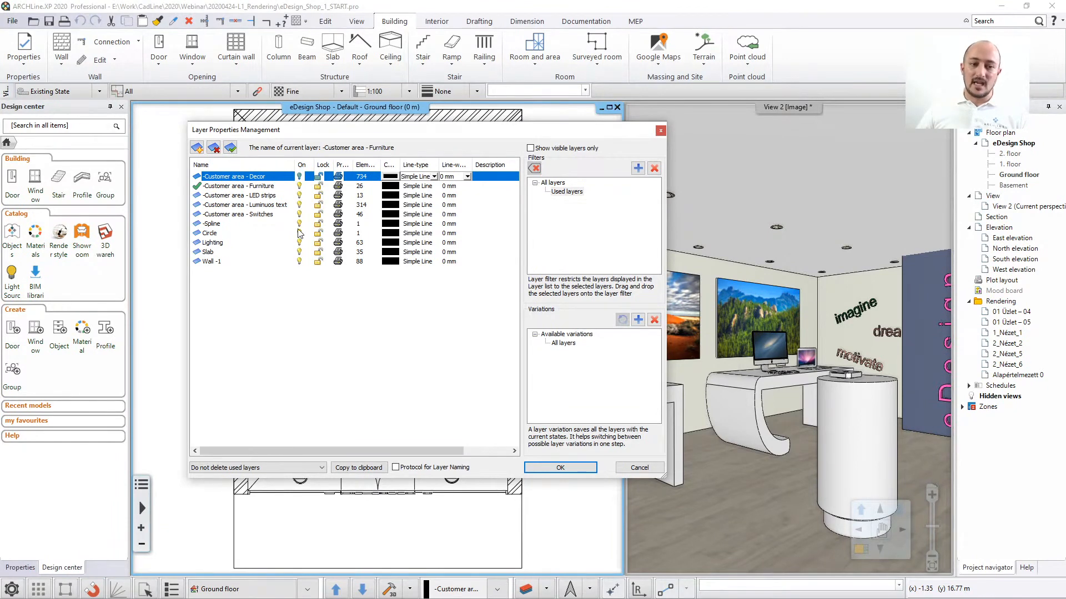
{"action": "left_click", "coordinate": [638, 469]}
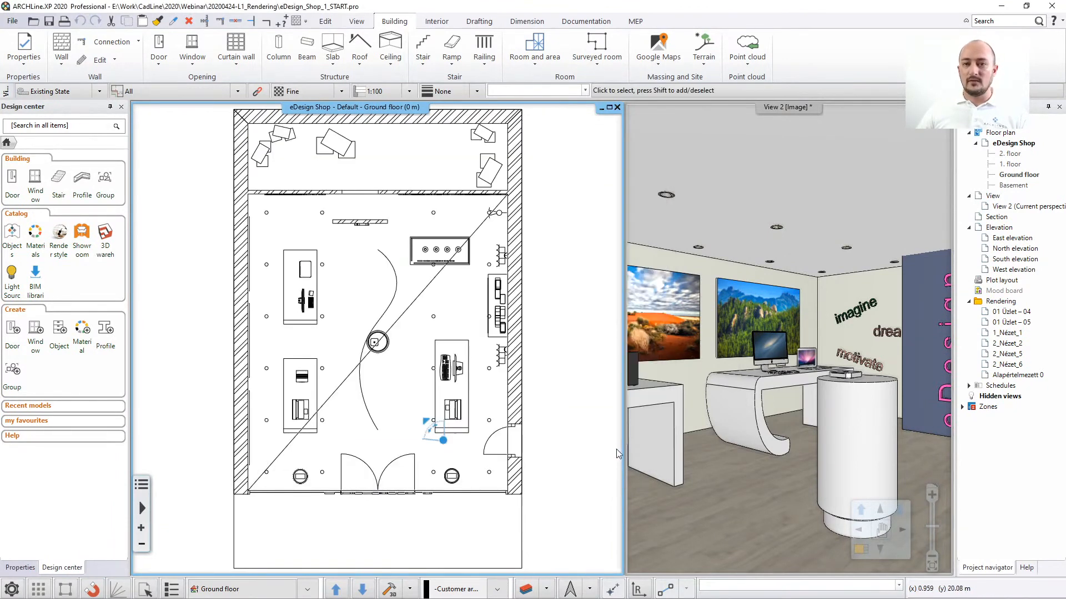
Start Layer walk and preview the Wall -1, Switches, Luminuos text, LED strips and Furniture layers one at a time.
{"action": "left_click", "coordinate": [546, 592]}
{"action": "left_click", "coordinate": [555, 529]}
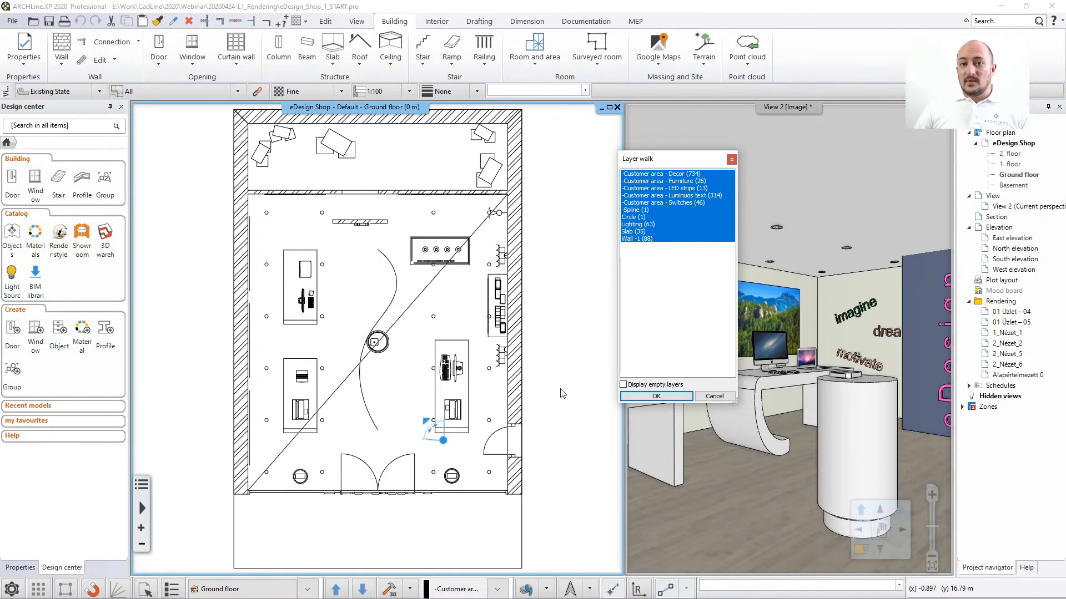
{"action": "left_click", "coordinate": [635, 240]}
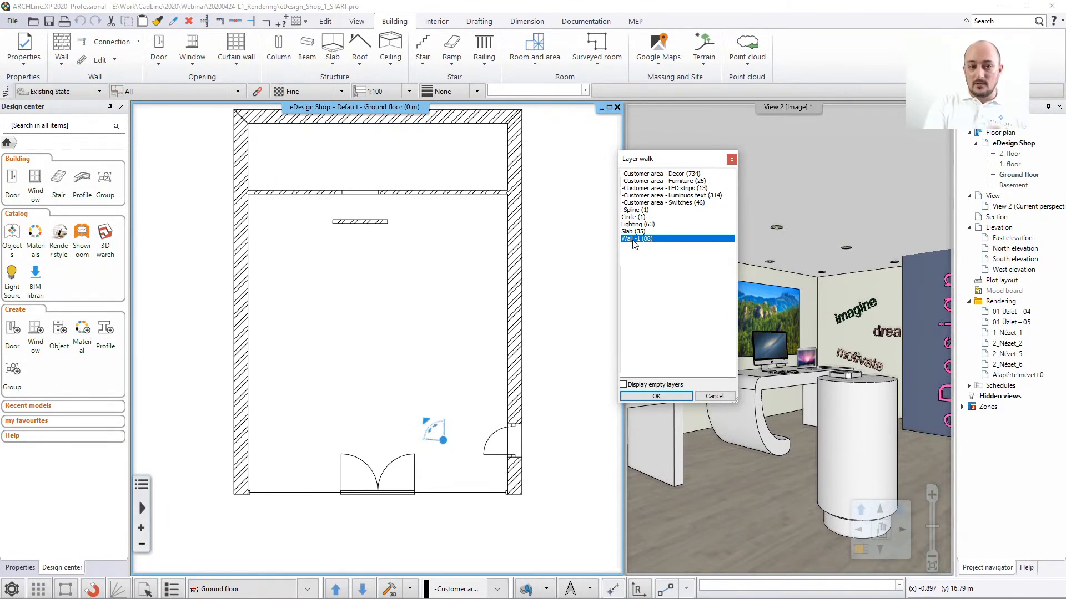
{"action": "left_click", "coordinate": [687, 203]}
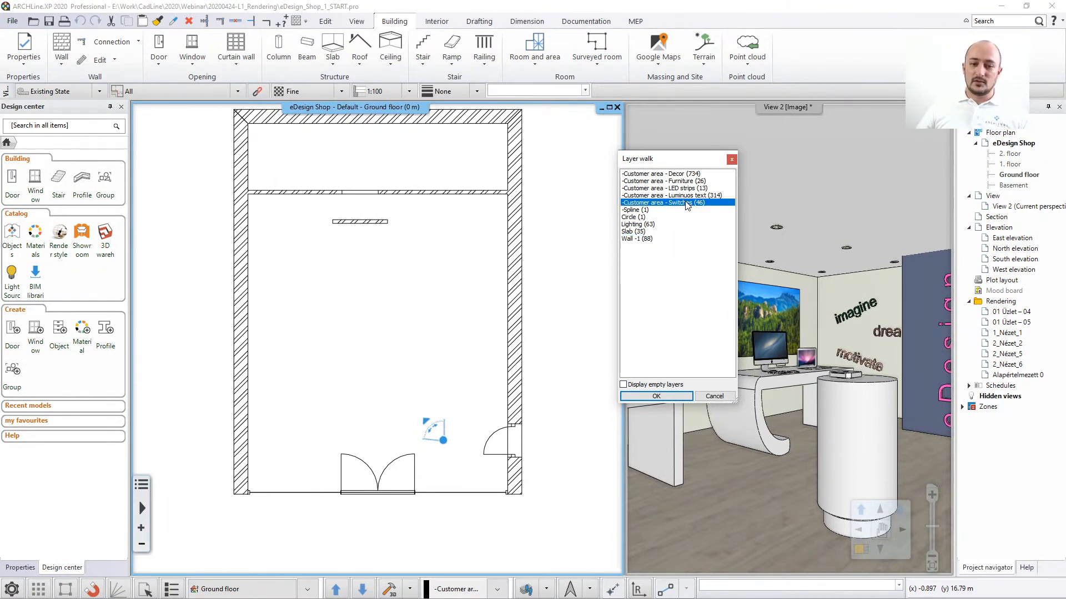
{"action": "left_click", "coordinate": [677, 197]}
{"action": "left_click", "coordinate": [675, 189]}
{"action": "left_click", "coordinate": [669, 181]}
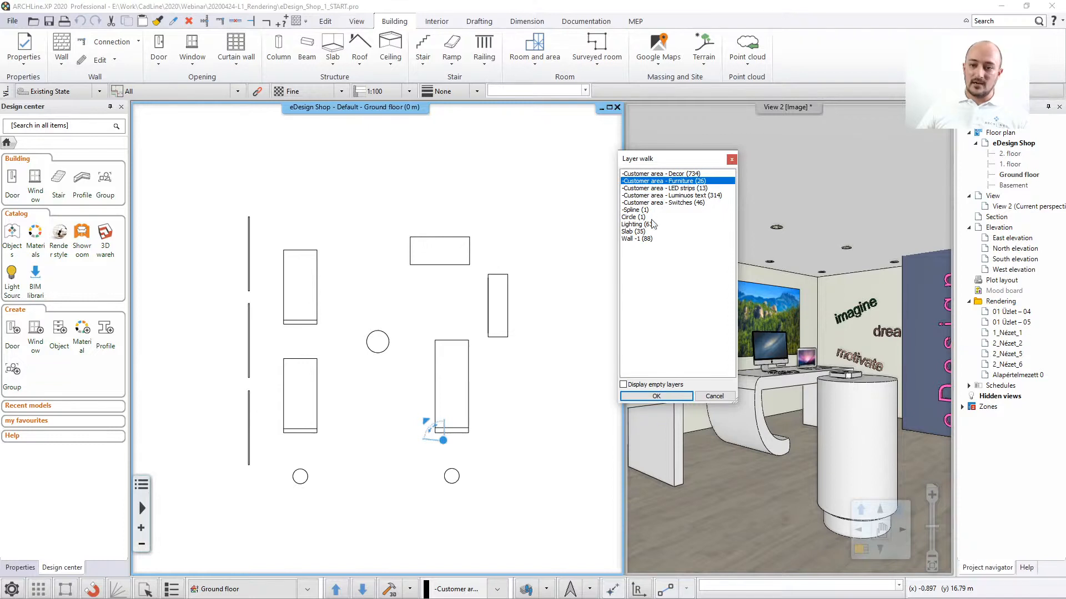
Preview layer combinations in Layer walk: Wall -1 with Slab, Furniture through Switches, and Furniture through Wall -1.
{"action": "left_click", "coordinate": [644, 240]}
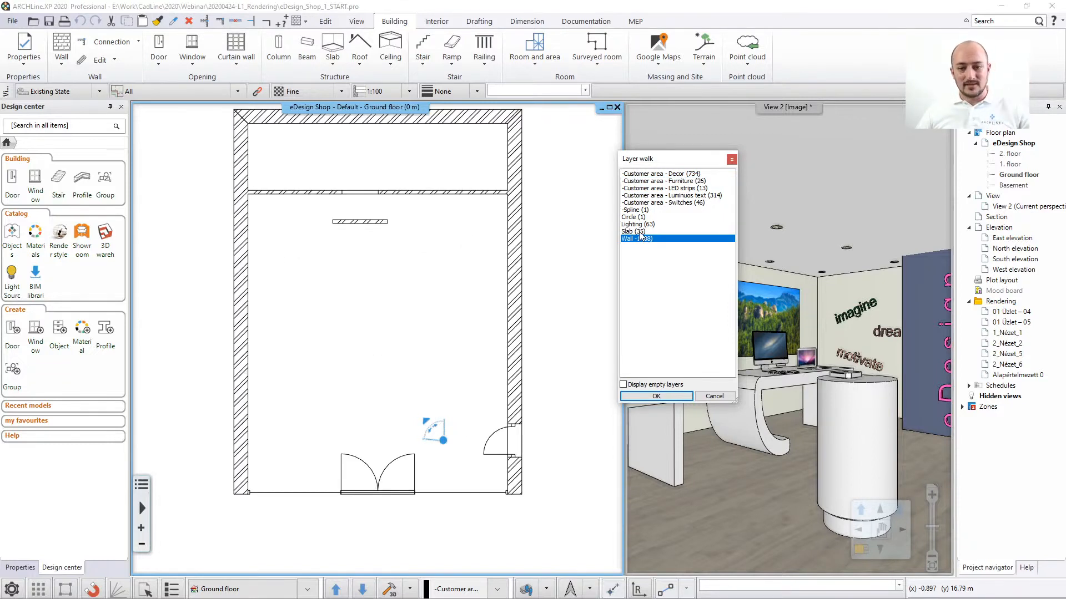
{"action": "left_click", "coordinate": [633, 231], "text": "ctrl"}
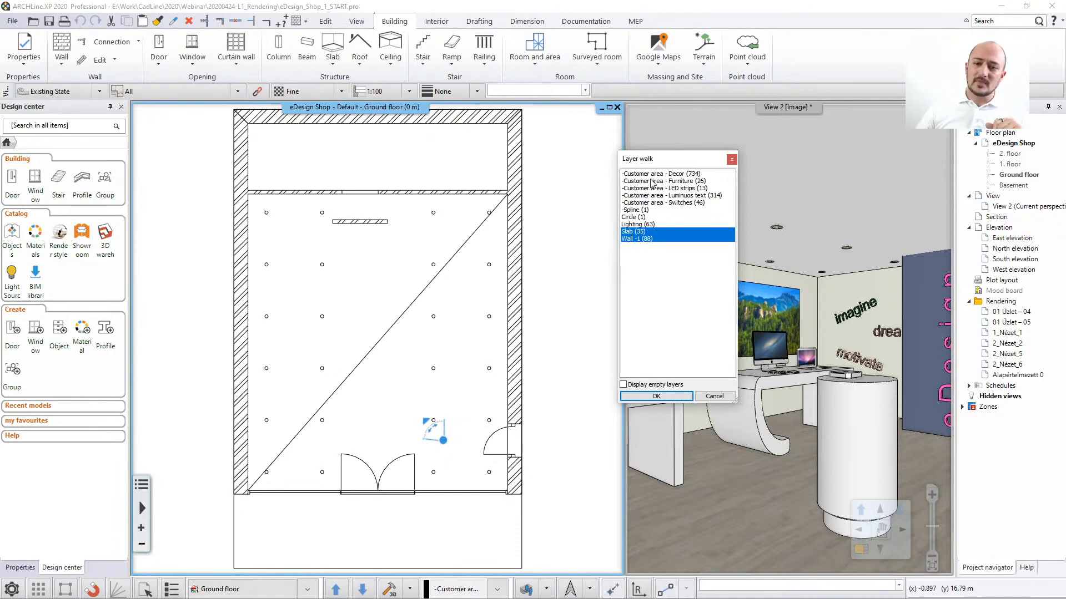
{"action": "left_click_drag", "start_coordinate": [655, 181], "coordinate": [652, 203]}
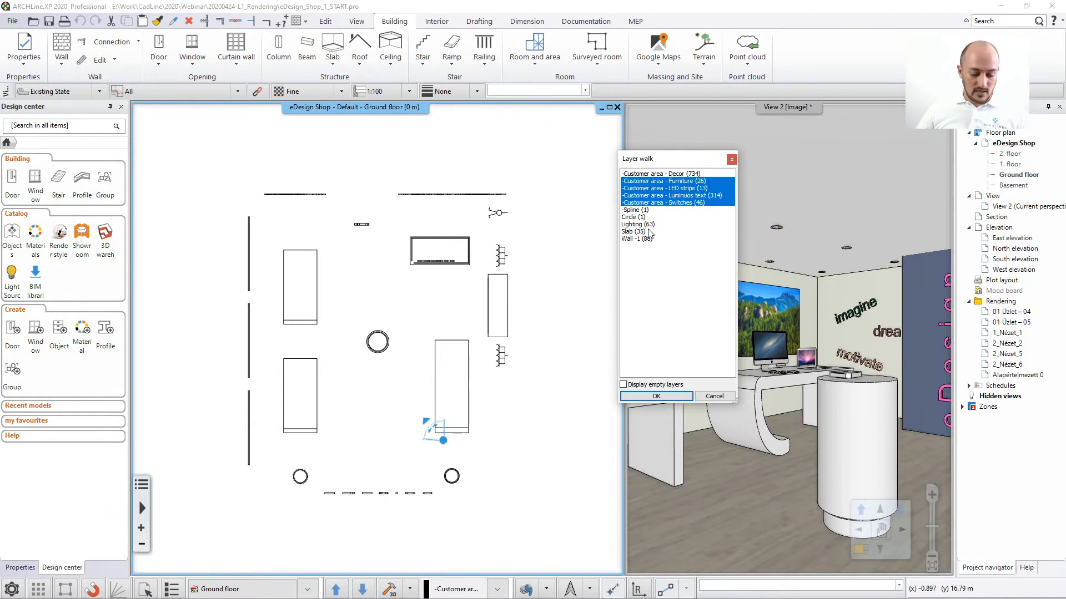
{"action": "left_click", "coordinate": [643, 181]}
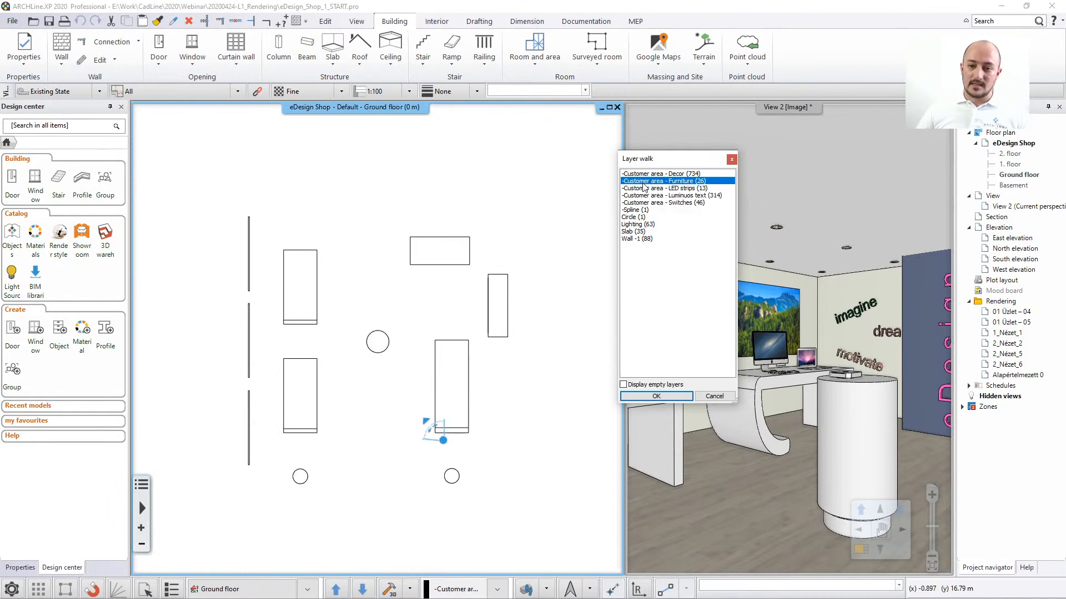
{"action": "left_click", "coordinate": [645, 239], "text": "shift"}
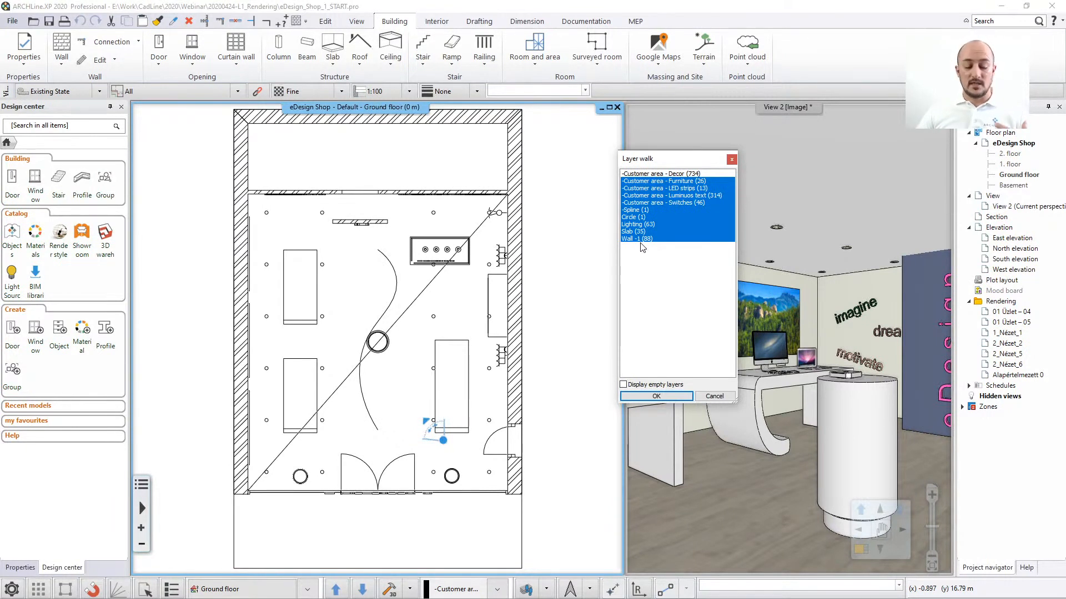
Keep only the Slab and Wall -1 layers visible and rebuild the 3D model.
{"action": "left_click", "coordinate": [641, 239]}
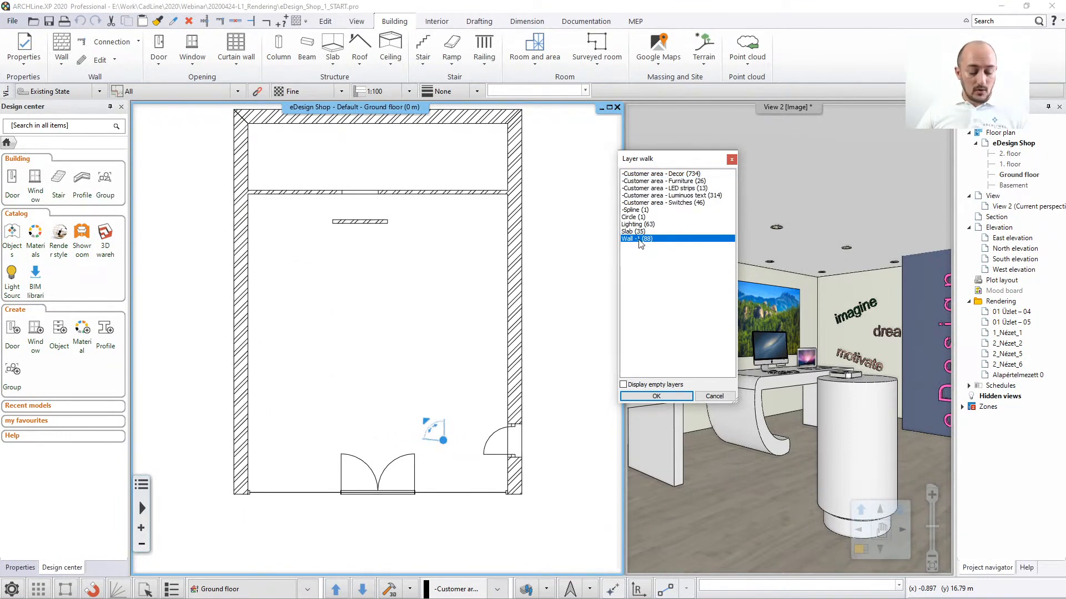
{"action": "left_click", "coordinate": [632, 231], "text": "ctrl"}
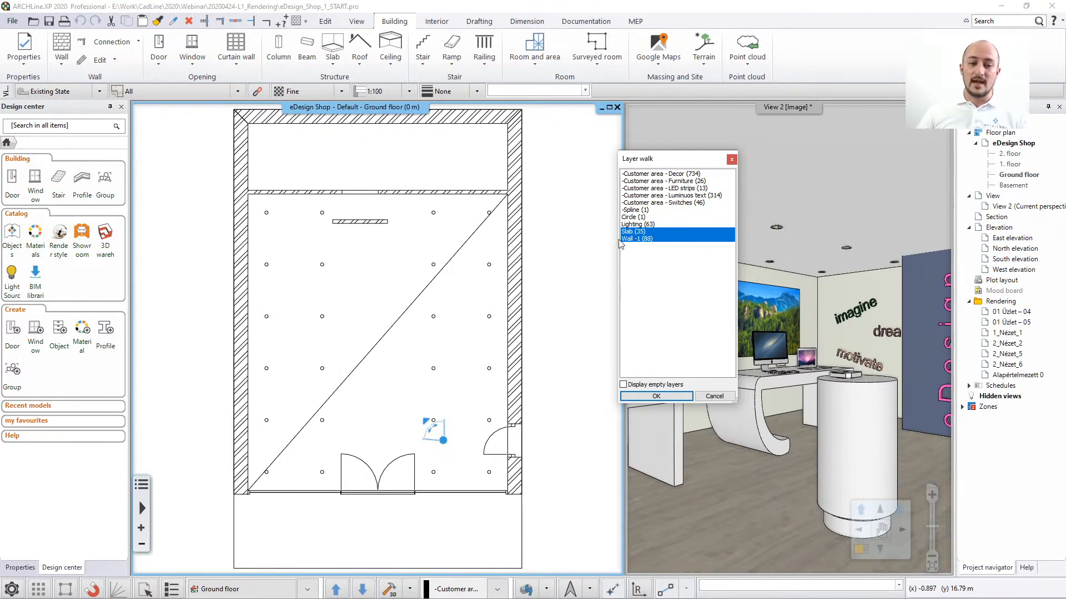
{"action": "left_click", "coordinate": [652, 398]}
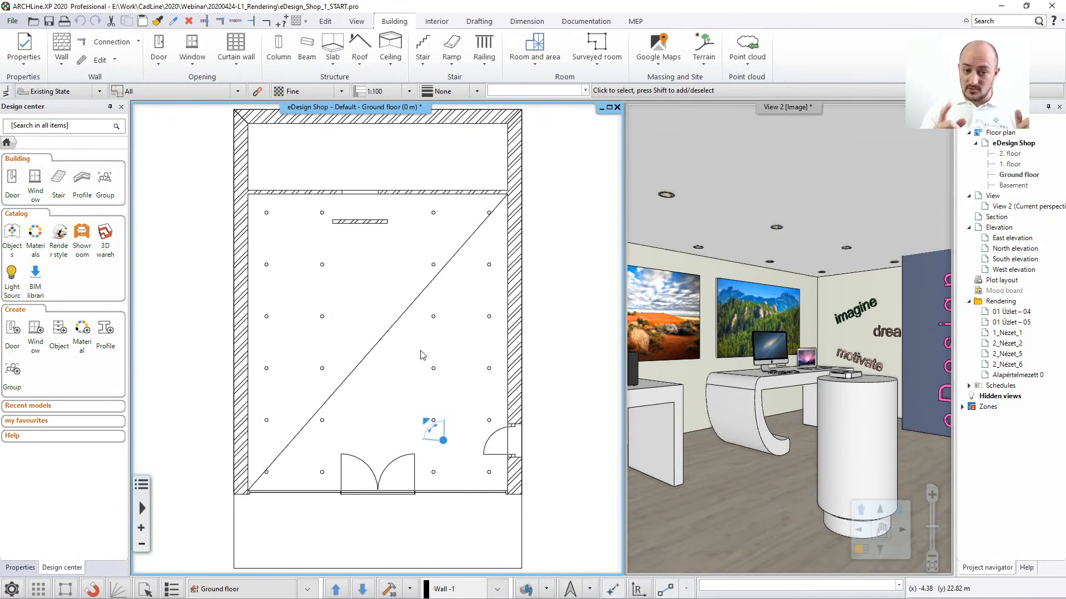
{"action": "left_click", "coordinate": [391, 590]}
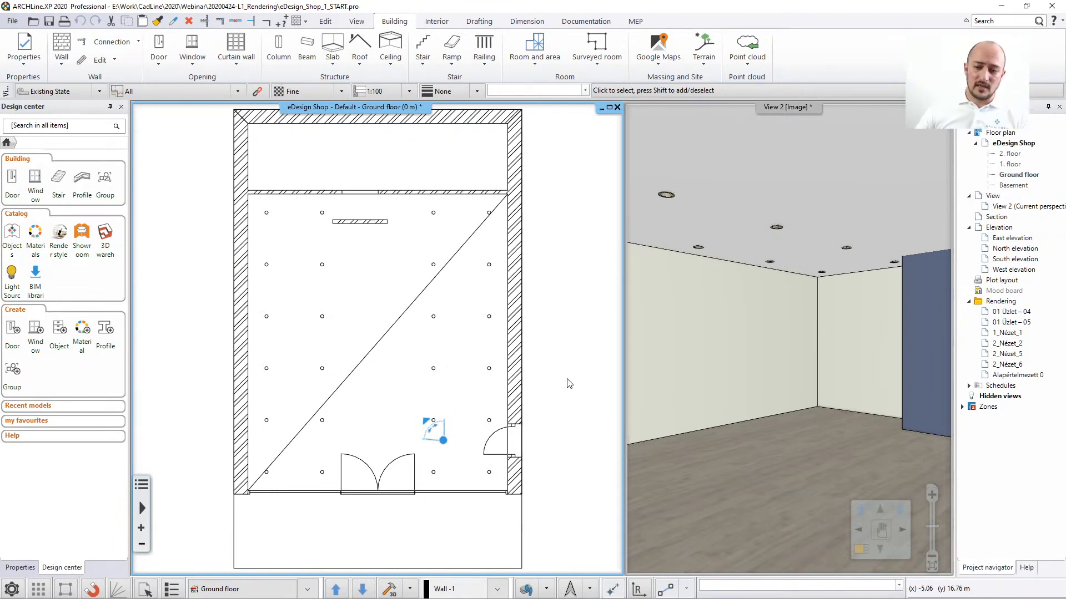
Maximize the 3D view and switch it to the saved perspective 01 Shop – 07 Outside.
{"action": "left_click", "coordinate": [684, 352]}
{"action": "left_click", "coordinate": [860, 549]}
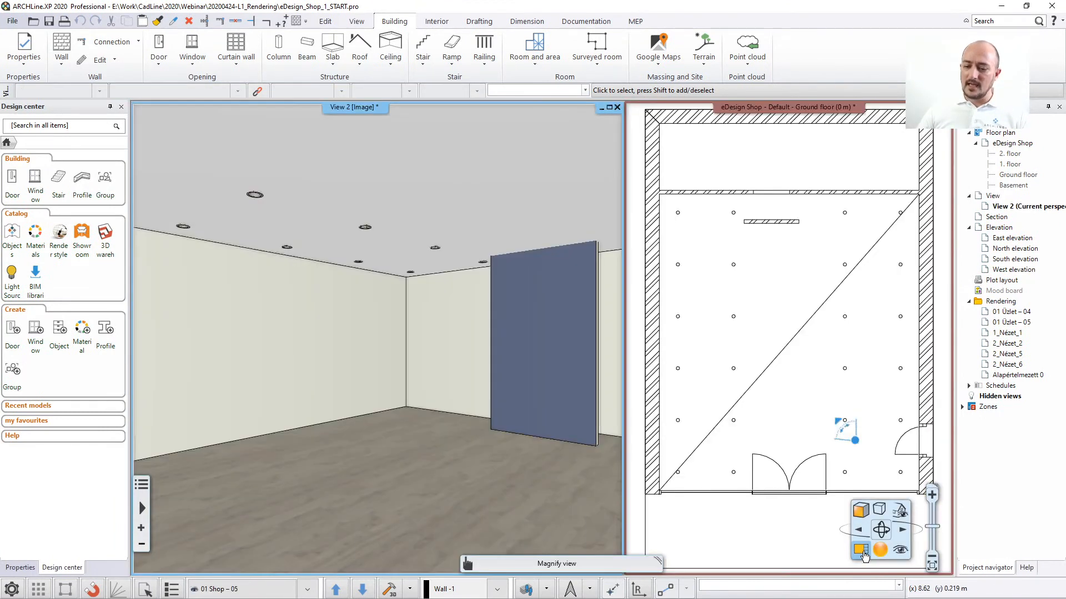
{"action": "left_click", "coordinate": [610, 110]}
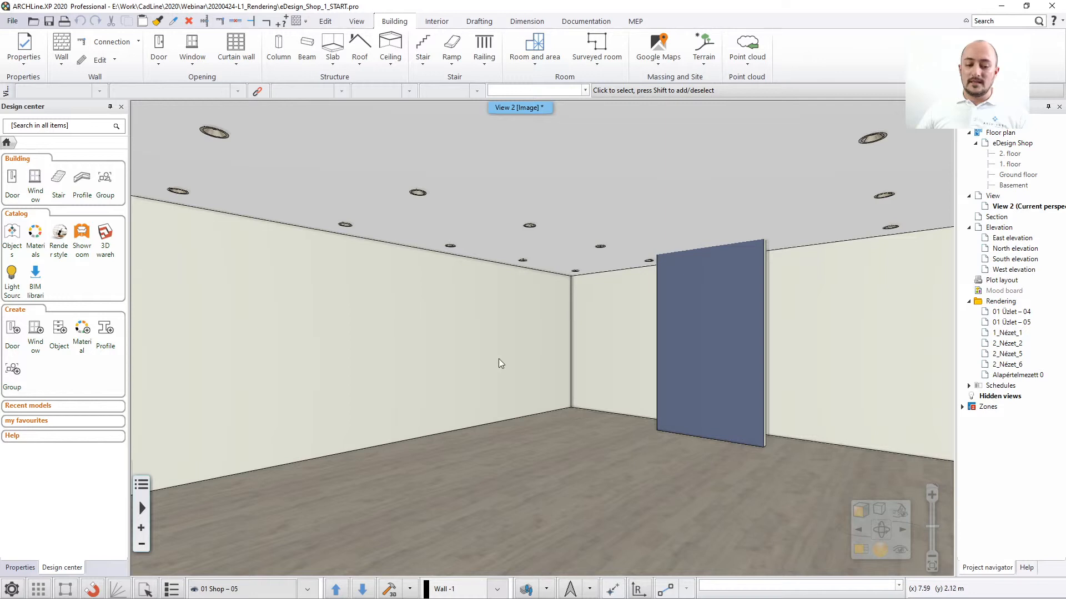
{"action": "left_click", "coordinate": [310, 587]}
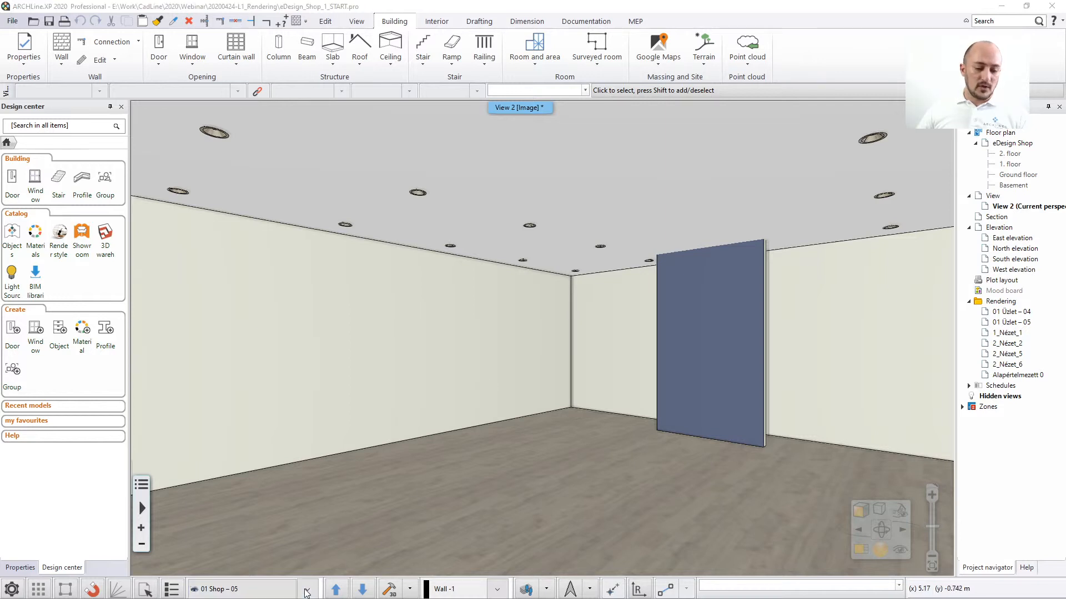
{"action": "left_click", "coordinate": [248, 564]}
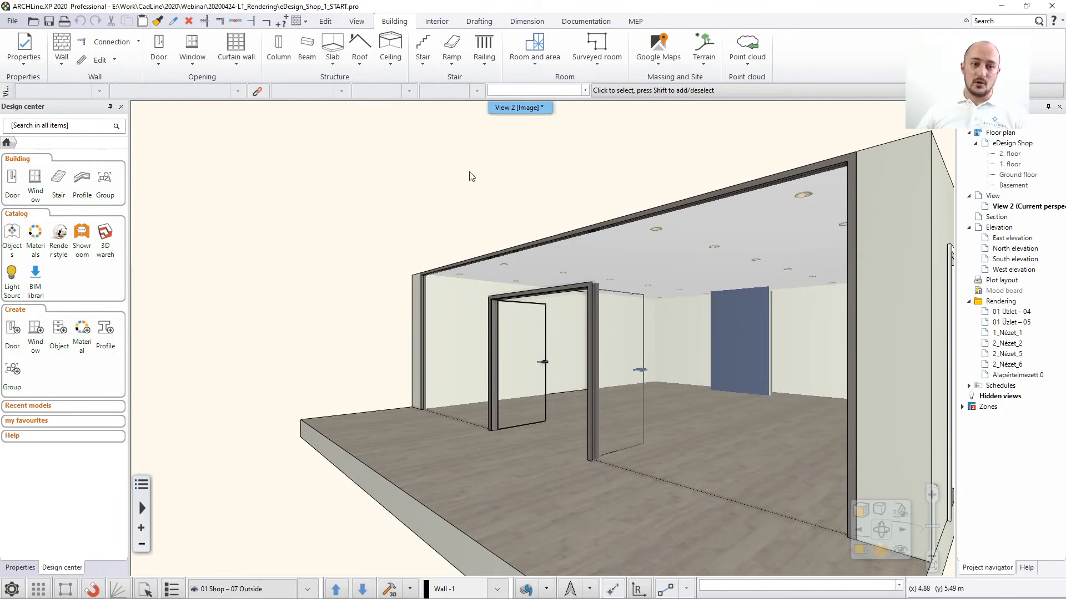
Run Shadow simulation and set the sun position to 07 October at 13:30.
{"action": "left_click", "coordinate": [357, 23]}
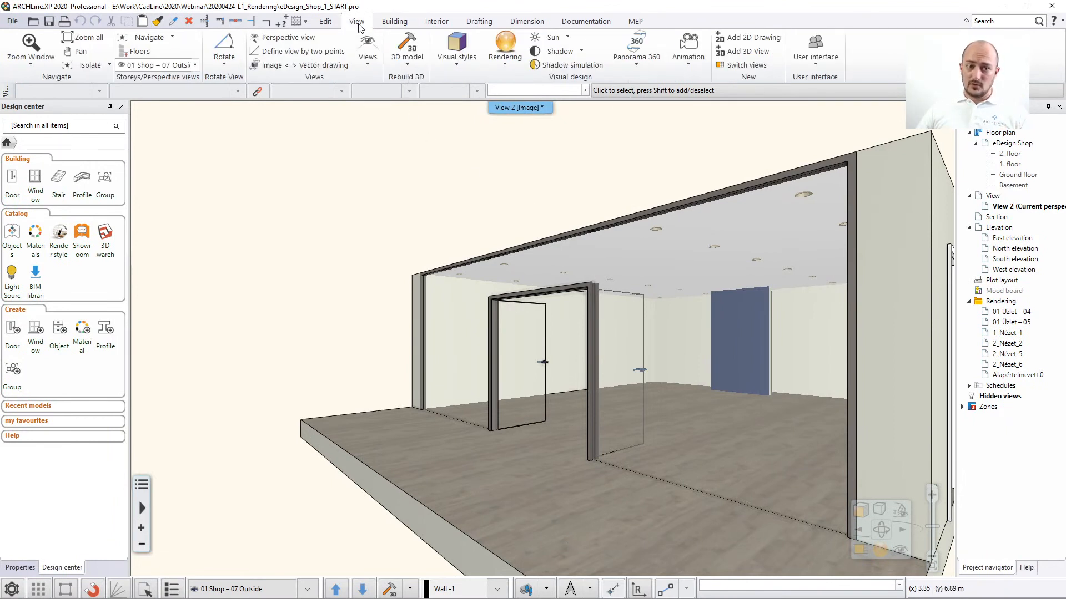
{"action": "left_click", "coordinate": [571, 67]}
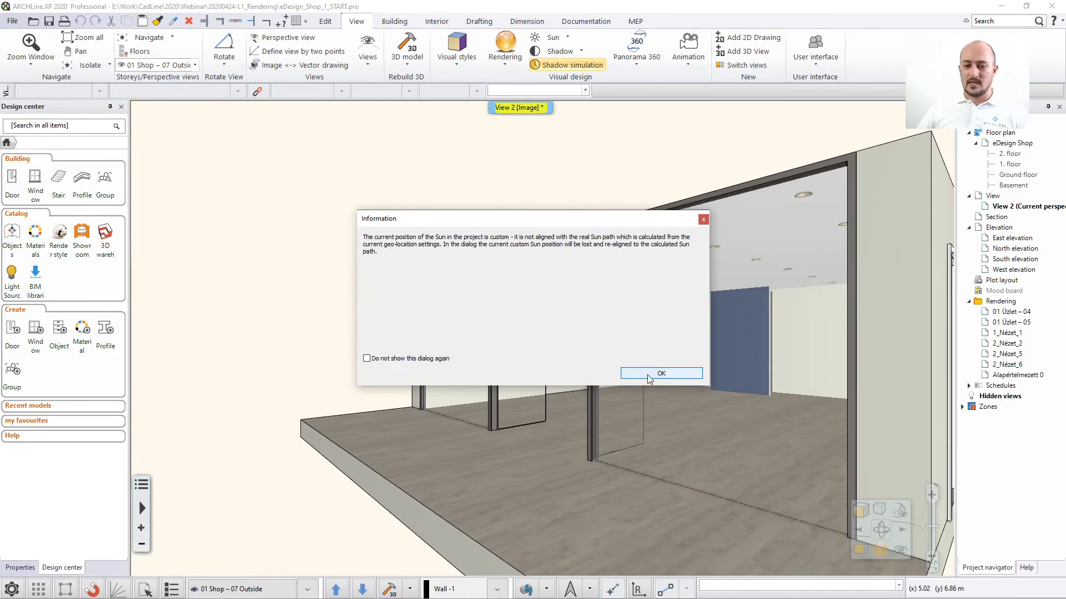
{"action": "left_click", "coordinate": [650, 377]}
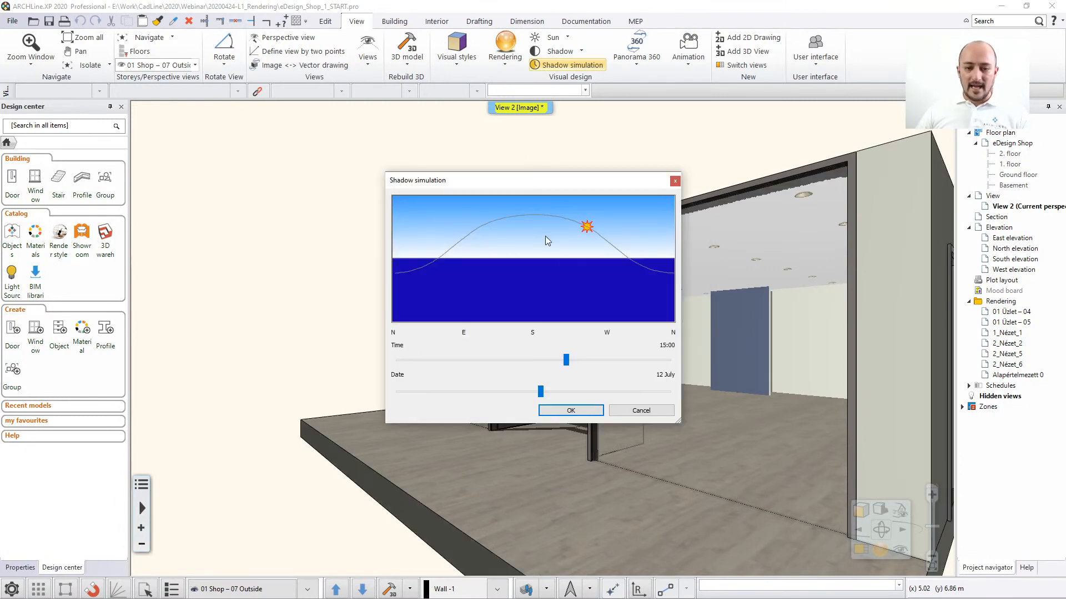
{"action": "left_click_drag", "start_coordinate": [479, 189], "coordinate": [776, 130]}
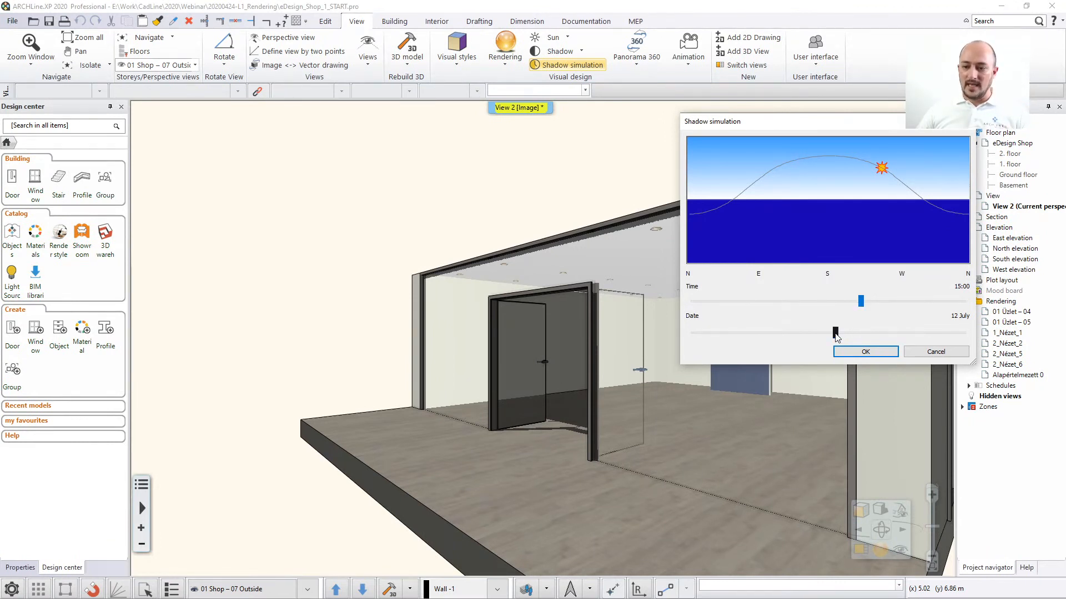
{"action": "left_click_drag", "start_coordinate": [836, 334], "coordinate": [900, 334]}
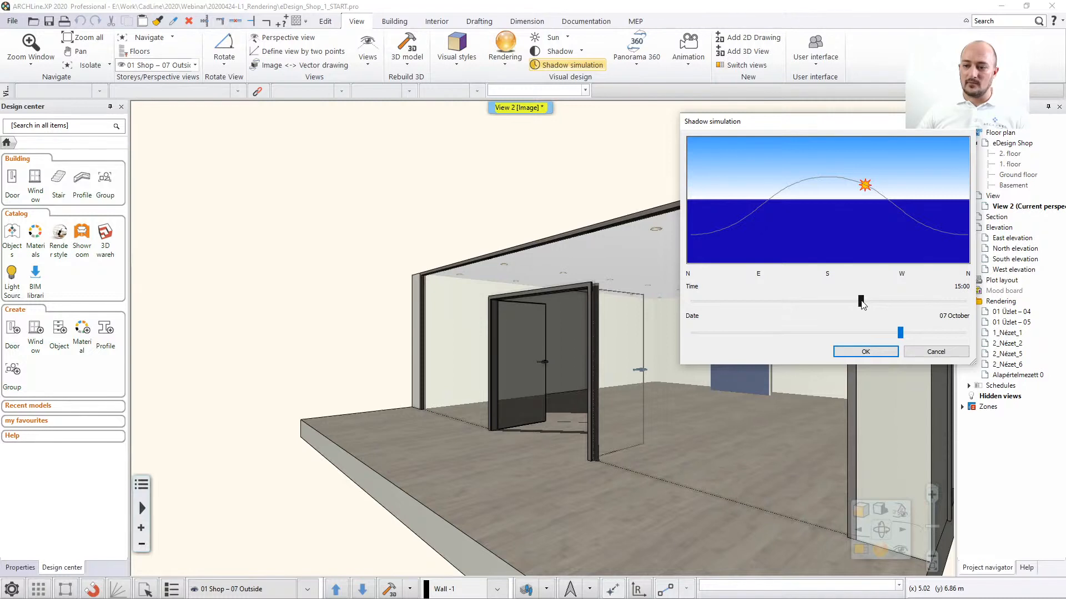
{"action": "left_click_drag", "start_coordinate": [861, 301], "coordinate": [844, 302]}
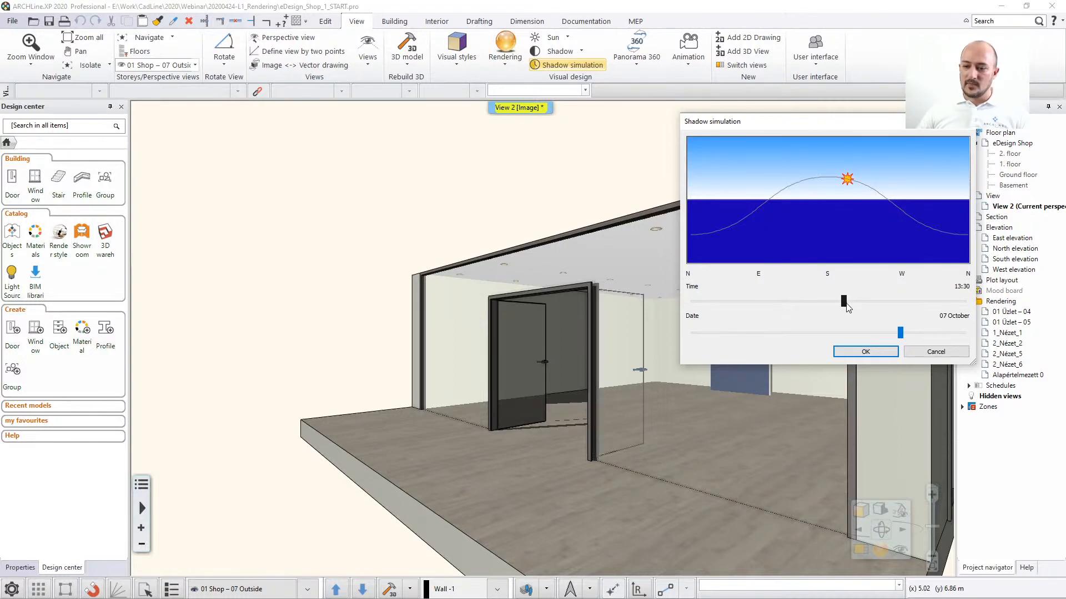
{"action": "left_click", "coordinate": [863, 352]}
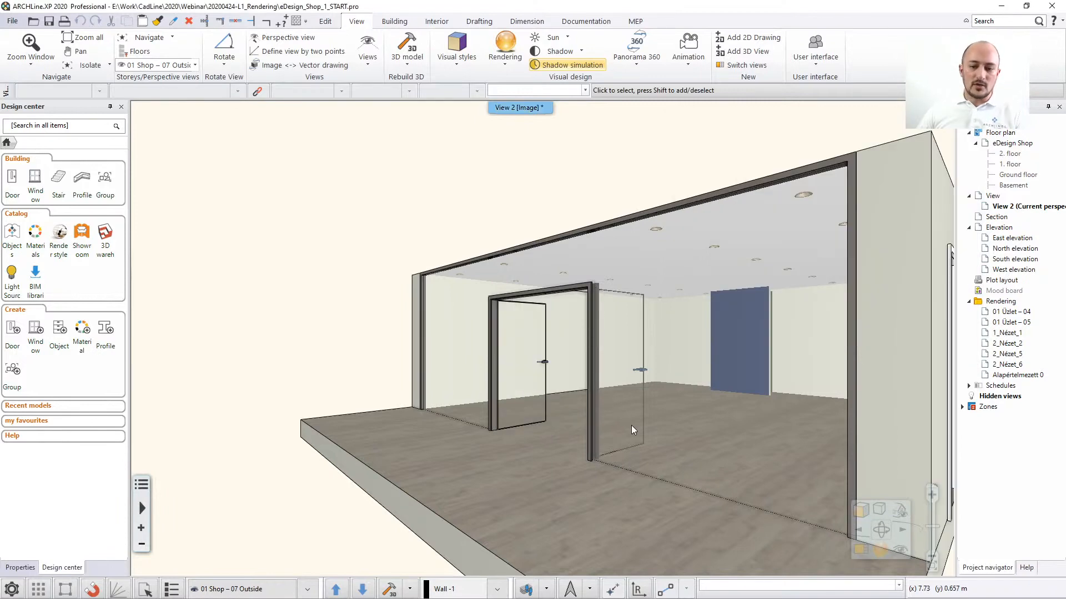
Switch the 3D view to perspective 01 Shop – 05 and set the sun position to 02 July at 15:00 with Shadow simulation.
{"action": "left_click", "coordinate": [307, 589]}
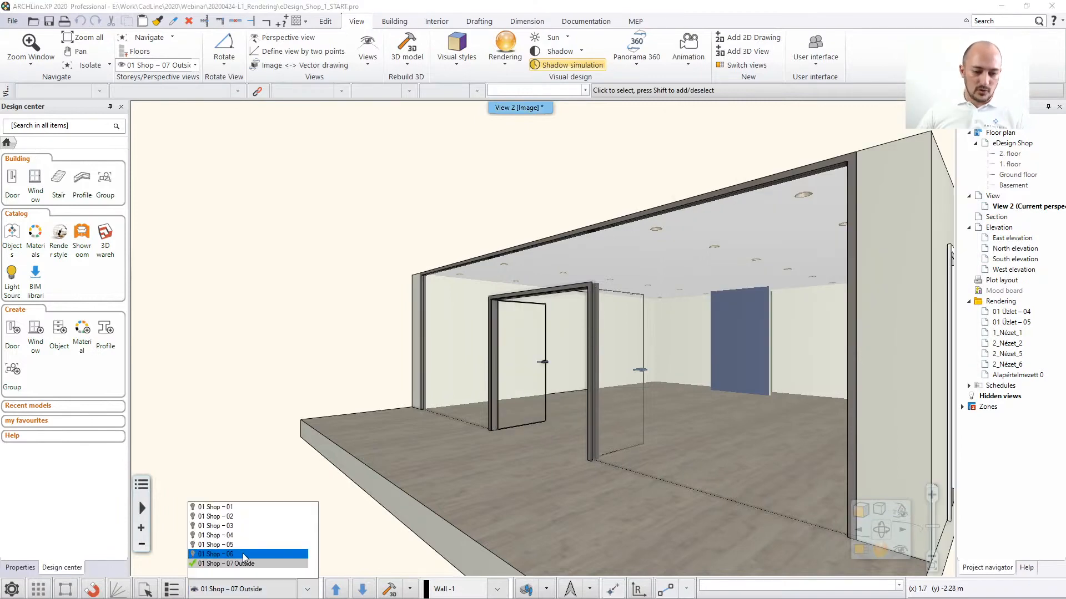
{"action": "left_click", "coordinate": [237, 544]}
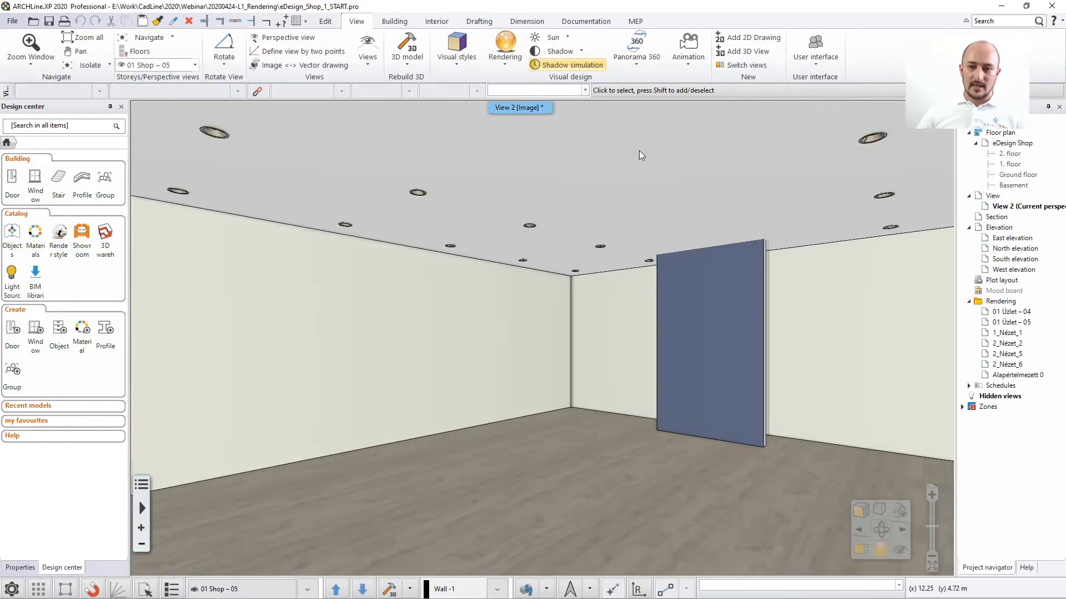
{"action": "left_click", "coordinate": [584, 67]}
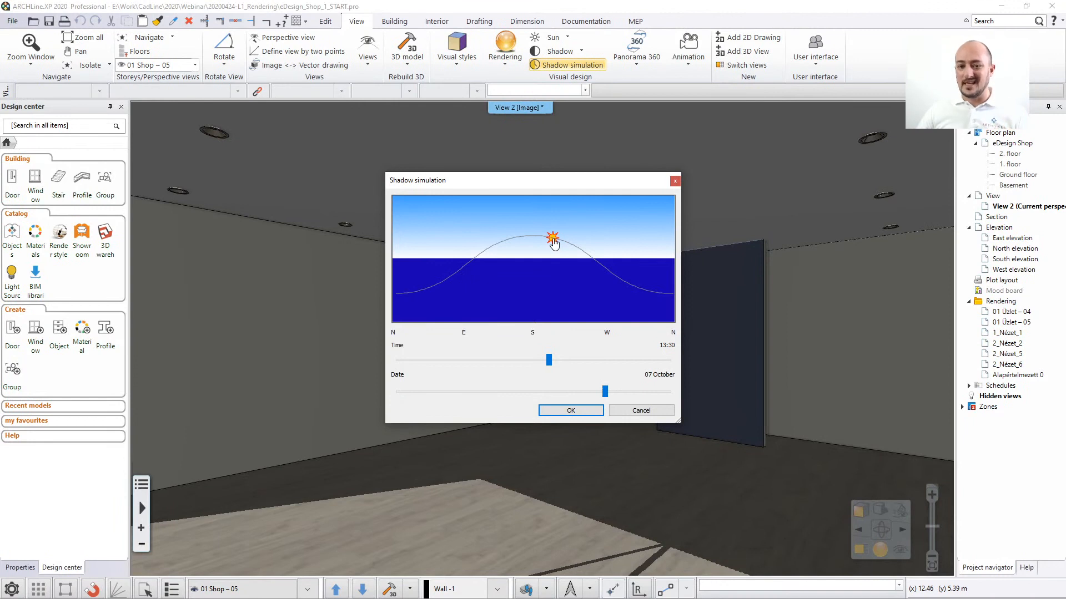
{"action": "left_click_drag", "start_coordinate": [554, 243], "coordinate": [604, 270]}
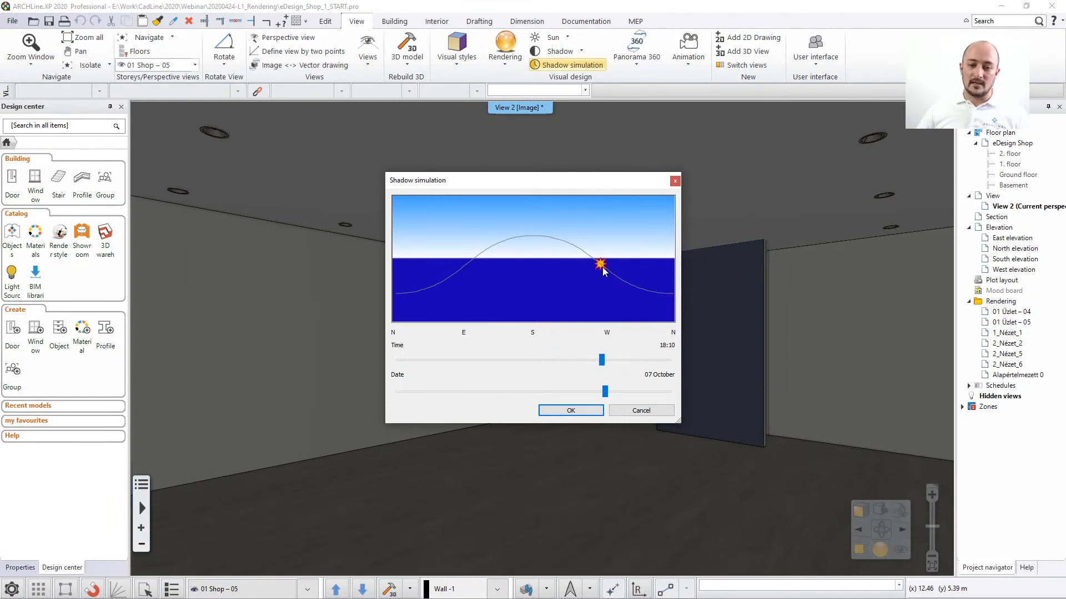
{"action": "left_click_drag", "start_coordinate": [603, 361], "coordinate": [565, 363]}
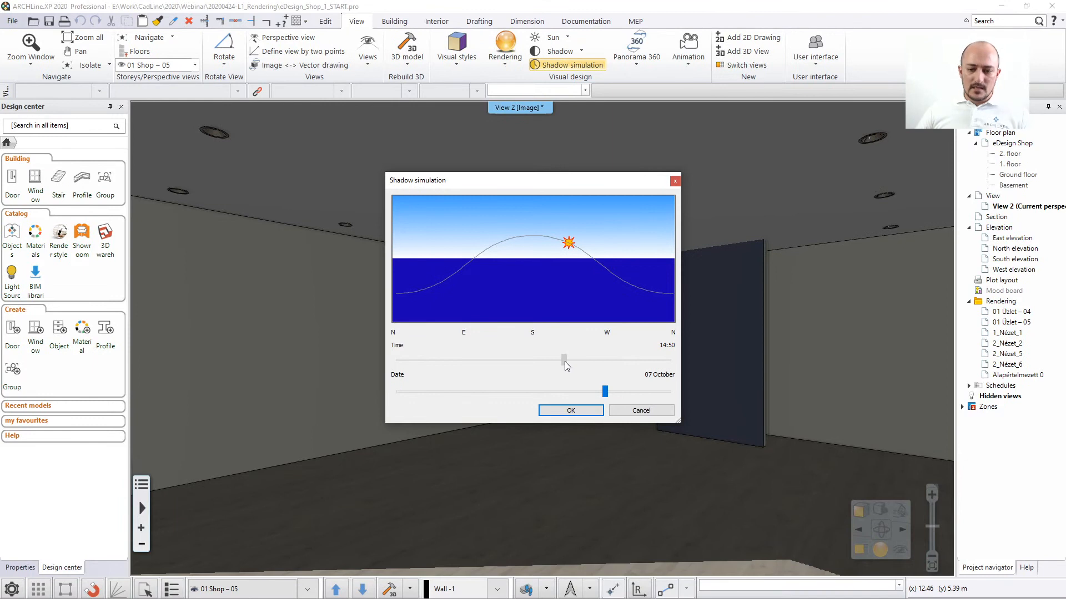
{"action": "left_click_drag", "start_coordinate": [564, 361], "coordinate": [567, 362]}
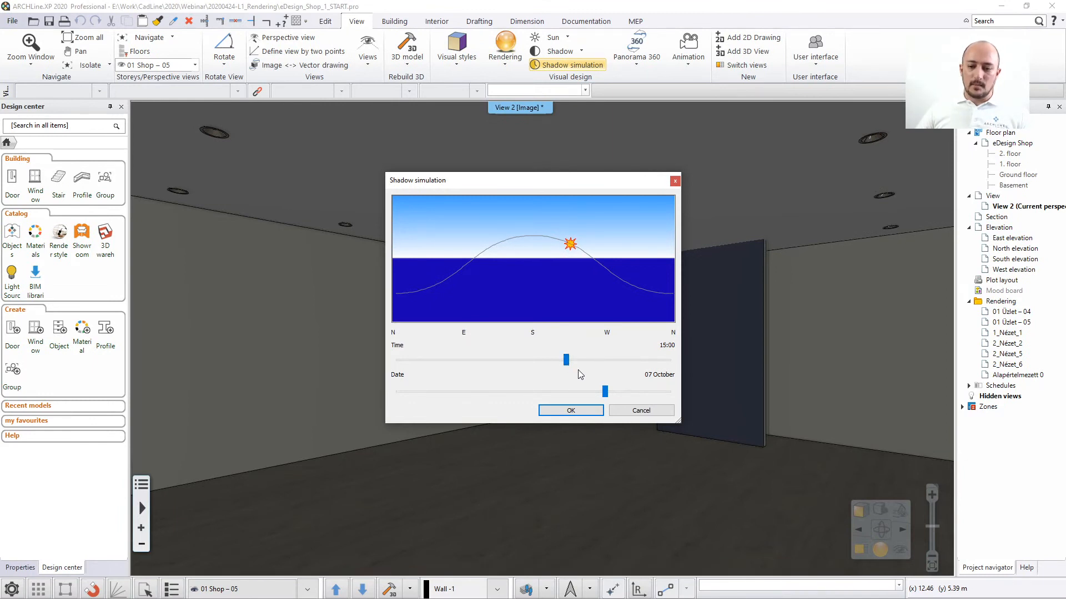
{"action": "left_click_drag", "start_coordinate": [605, 392], "coordinate": [537, 393]}
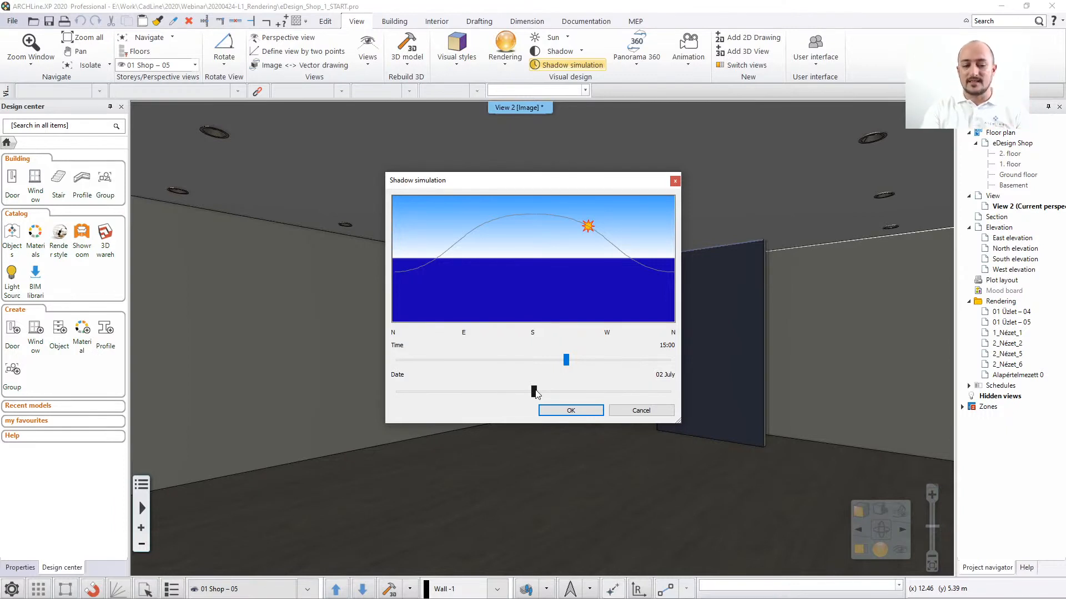
{"action": "left_click", "coordinate": [571, 411]}
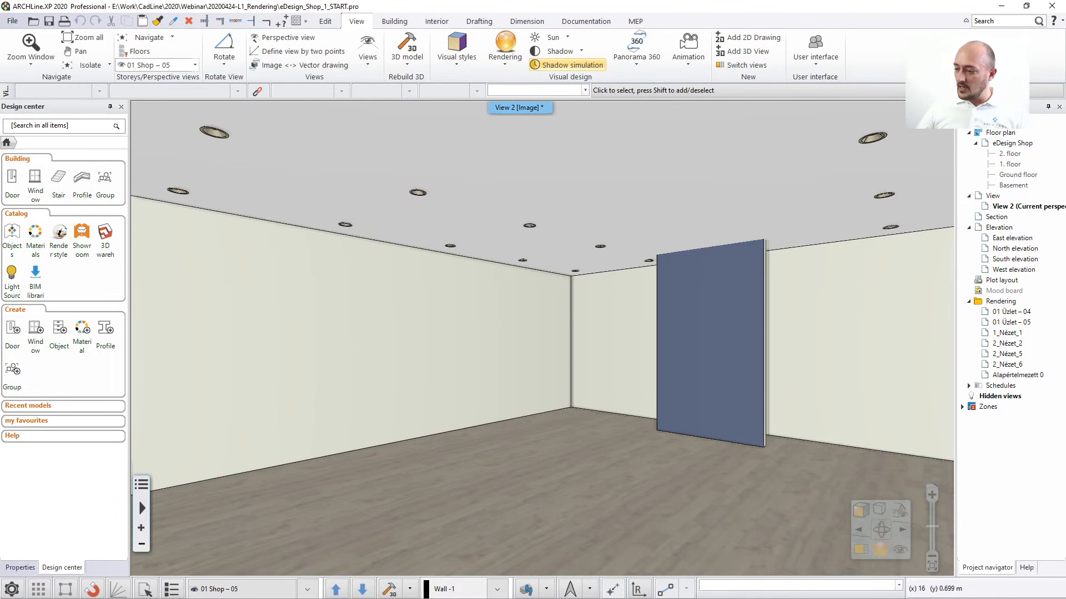
Switch to the browser showing the ARCHLine.XP webinars page, and return to ARCHLine.XP.
{"action": "key", "text": "alt+Tab"}
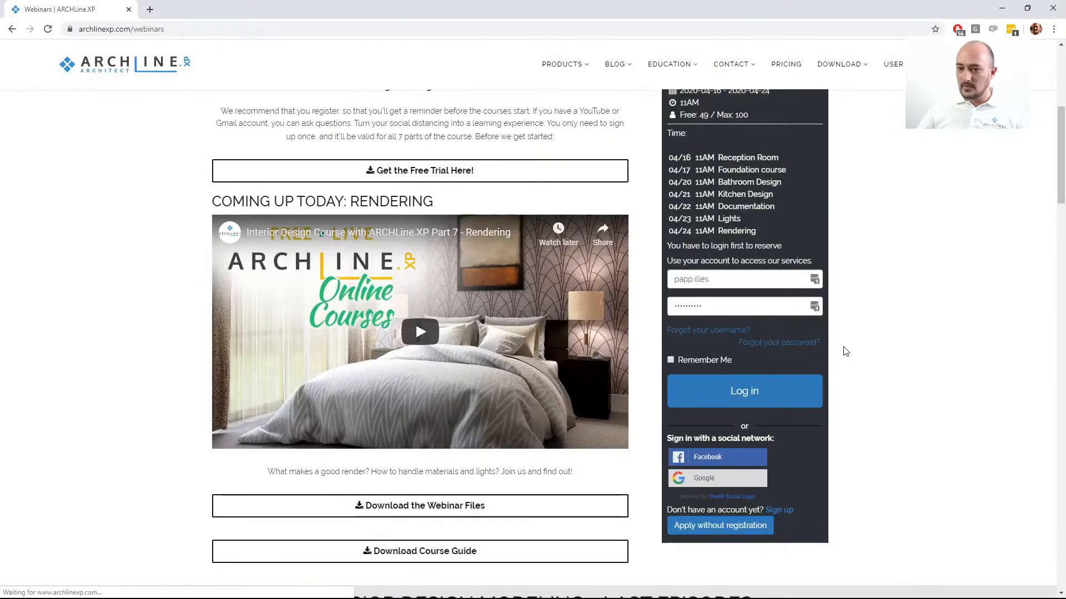
{"action": "left_click_drag", "start_coordinate": [426, 5], "coordinate": [1065, 222]}
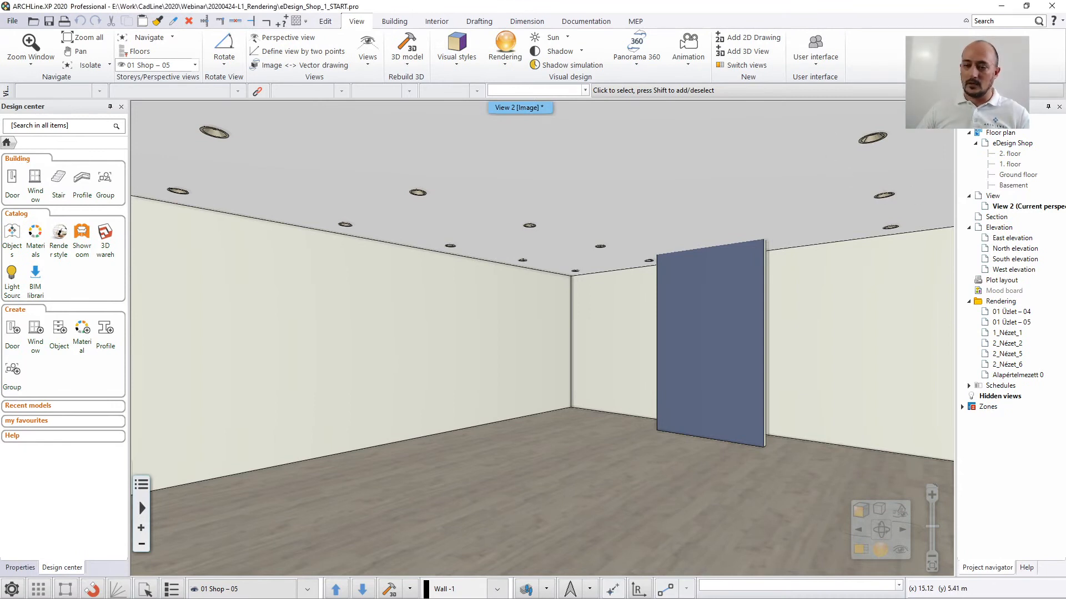
Open the photorealistic settings for Standalone rendering - real-time draft and review the available resolutions, keeping 854x480.
{"action": "left_click", "coordinate": [504, 61]}
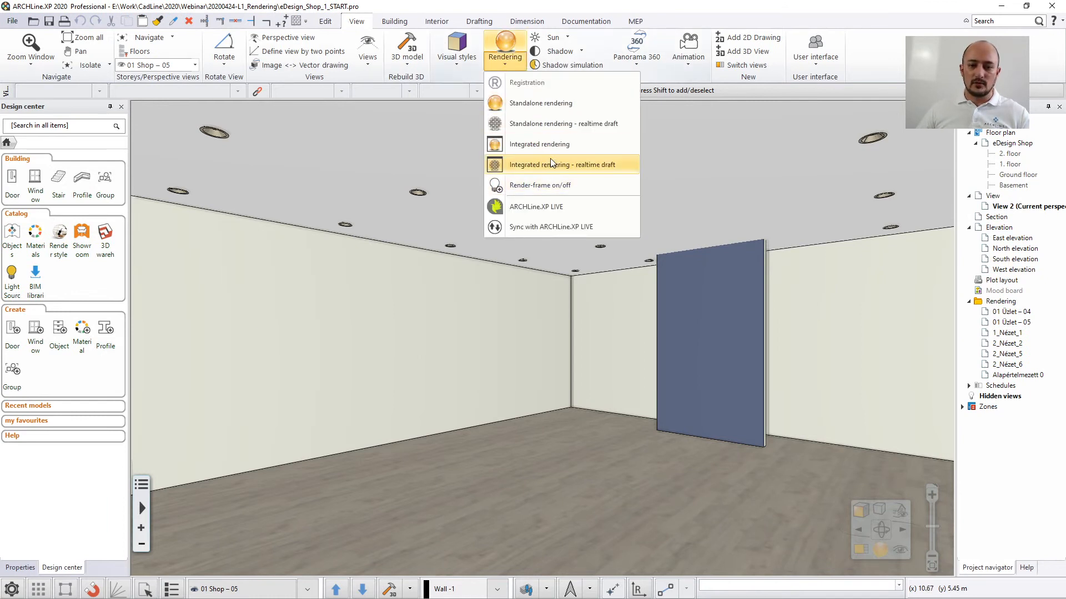
{"action": "left_click", "coordinate": [506, 44]}
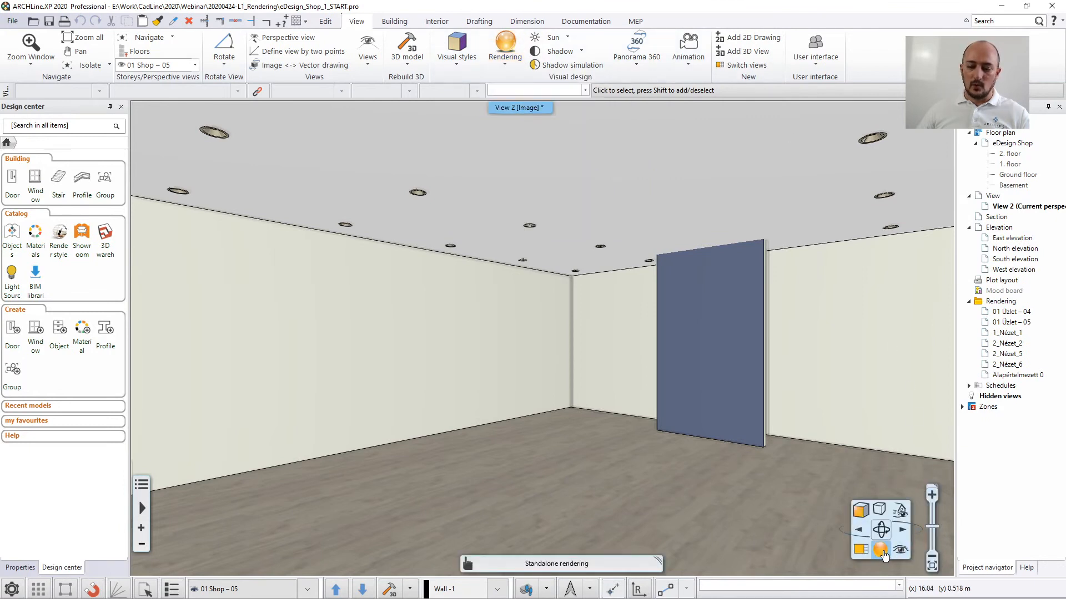
{"action": "left_click", "coordinate": [881, 550]}
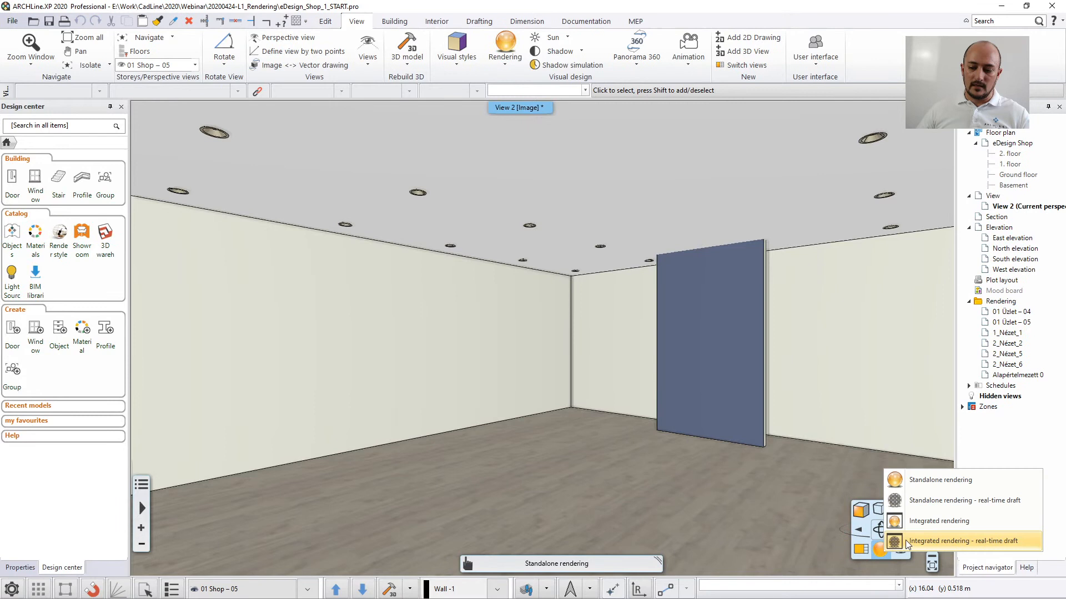
{"action": "left_click", "coordinate": [952, 503]}
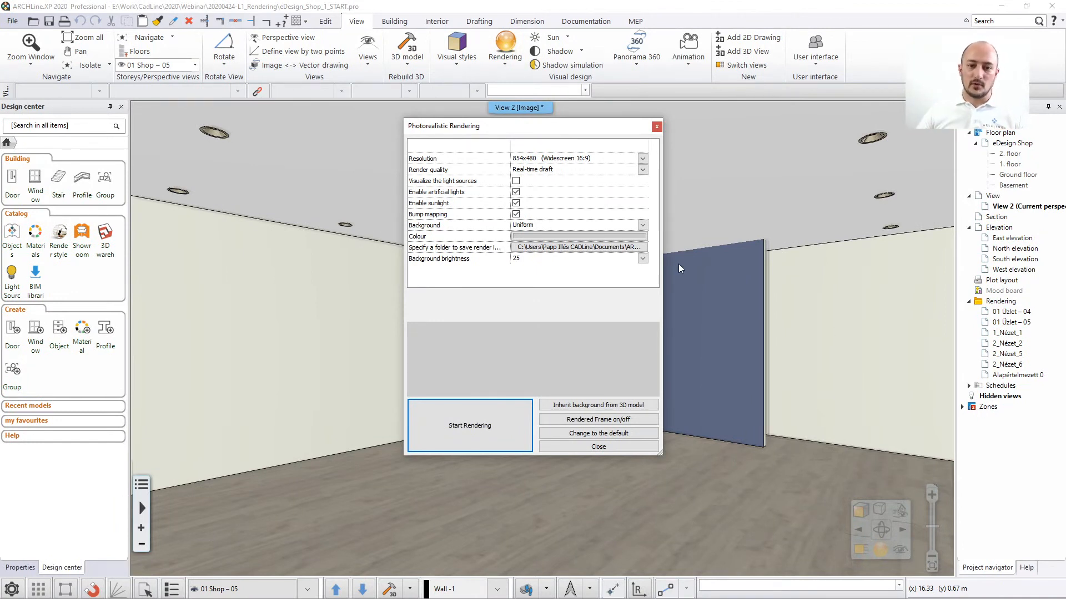
{"action": "left_click", "coordinate": [642, 158]}
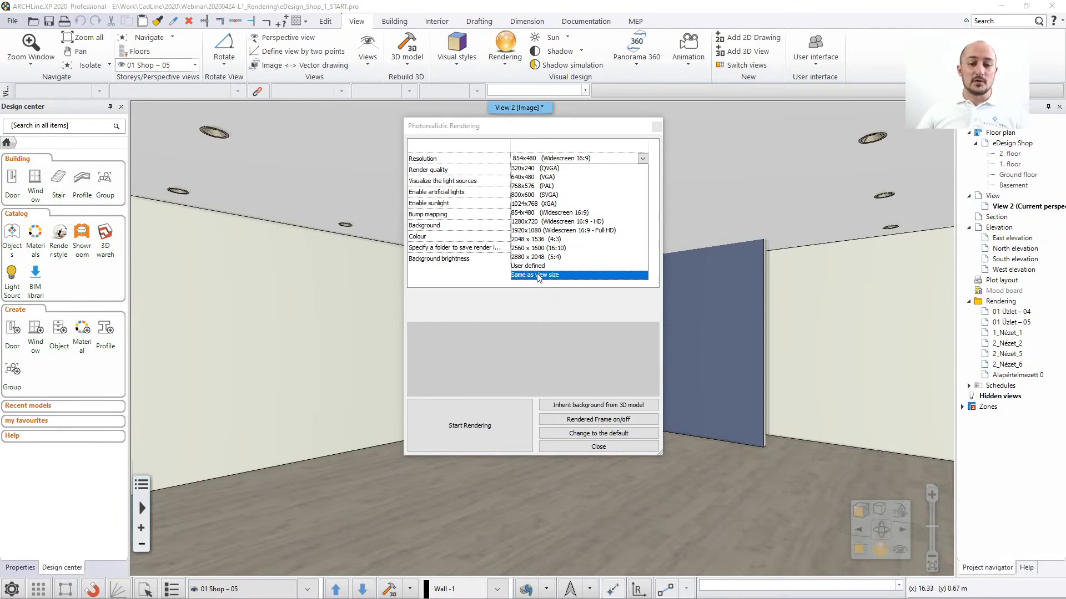
{"action": "left_click", "coordinate": [491, 296]}
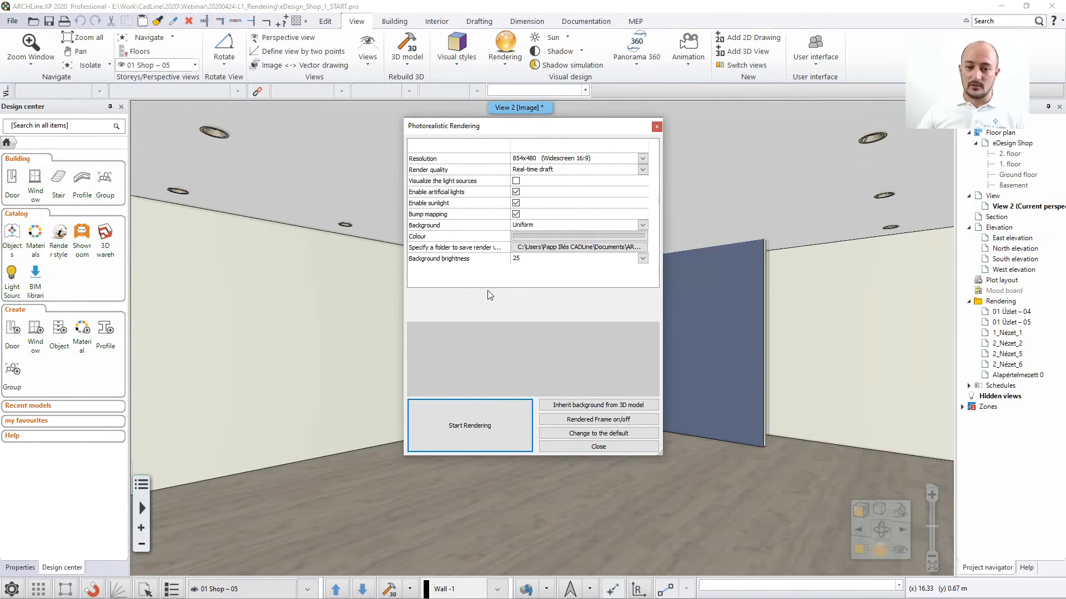
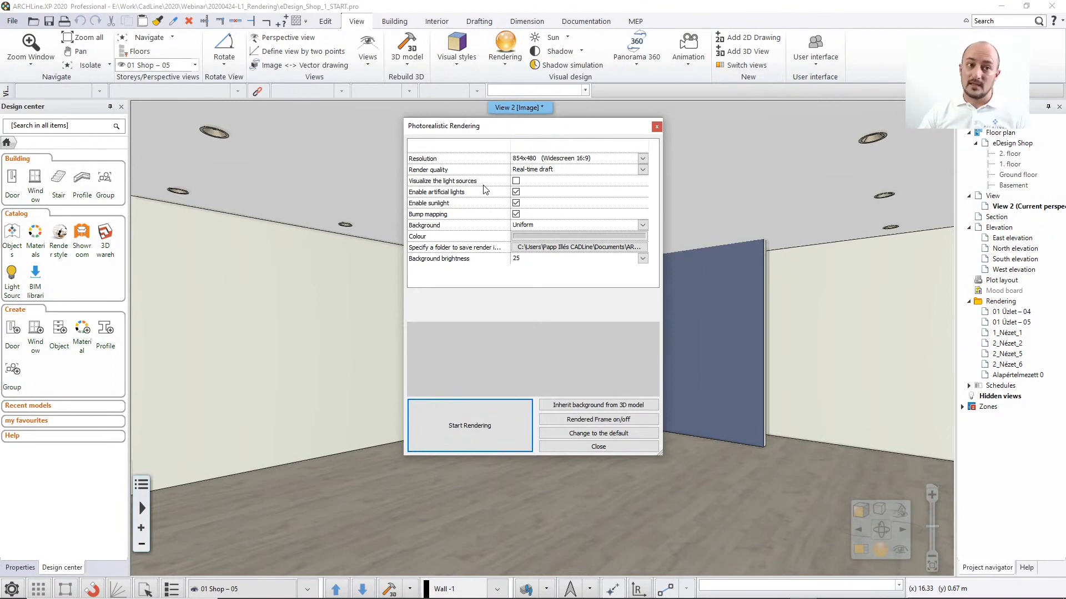
Set the render background to Panorama and preview Hills in the distance, Just outside the town and Sunny plain.
{"action": "left_click", "coordinate": [568, 224]}
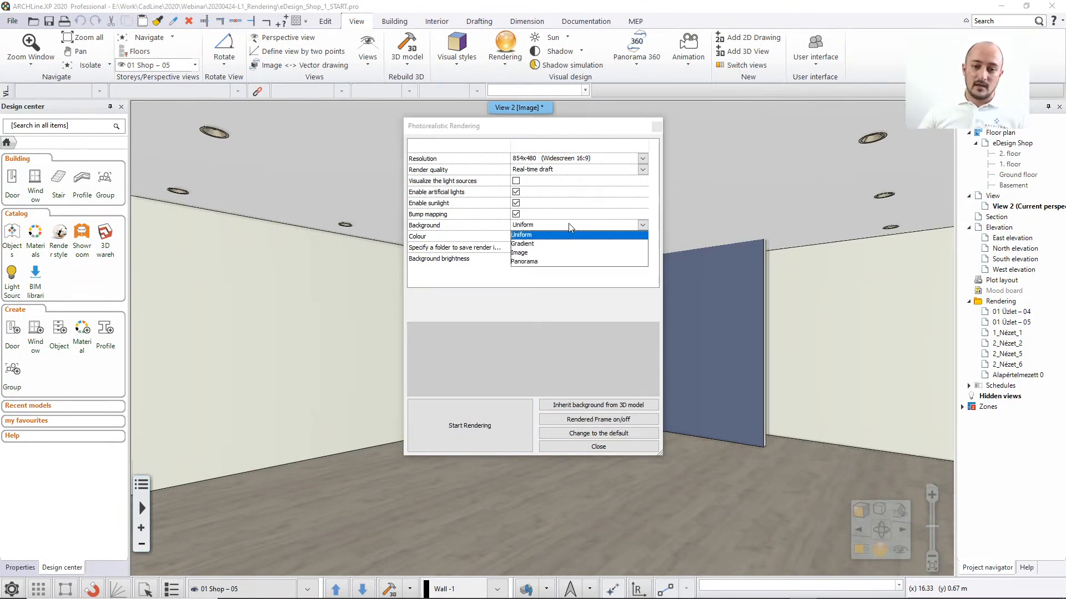
{"action": "left_click", "coordinate": [550, 262]}
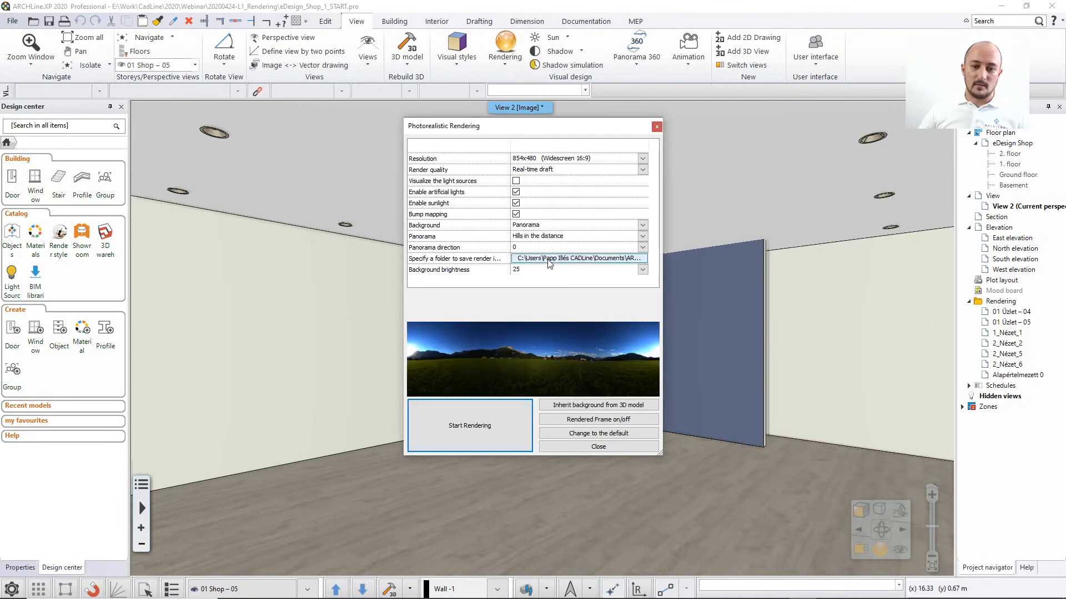
{"action": "left_click", "coordinate": [538, 239]}
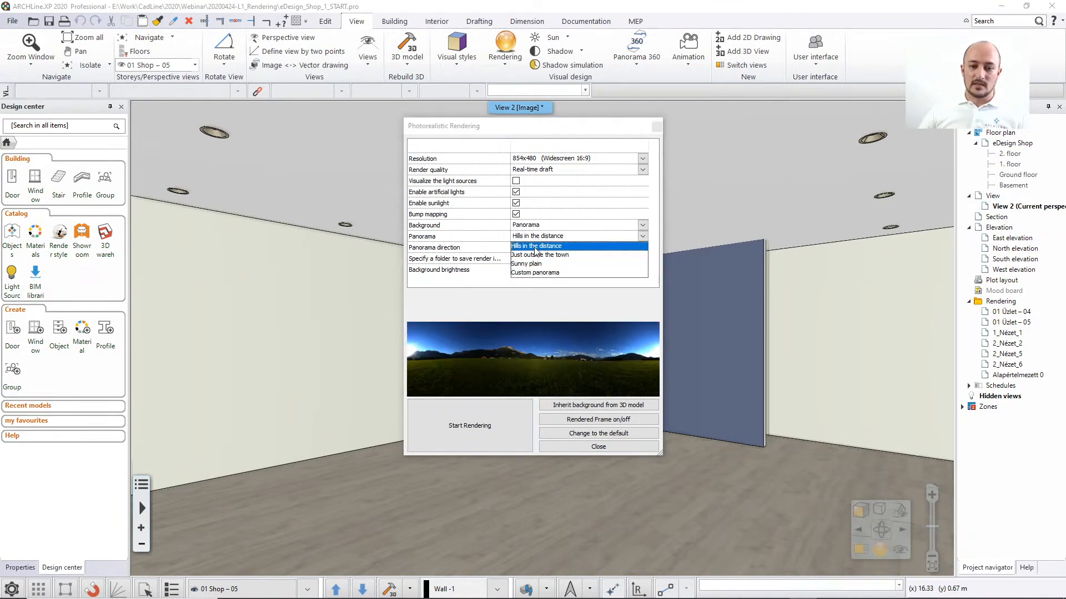
{"action": "left_click", "coordinate": [536, 255]}
{"action": "left_click", "coordinate": [536, 236]}
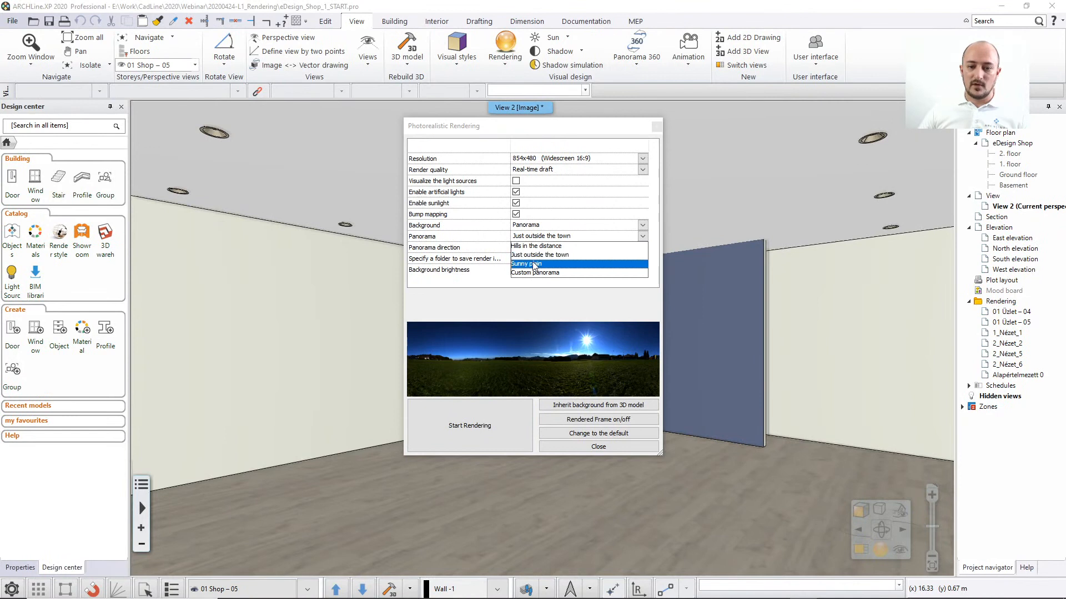
{"action": "left_click", "coordinate": [532, 263]}
{"action": "left_click", "coordinate": [534, 237]}
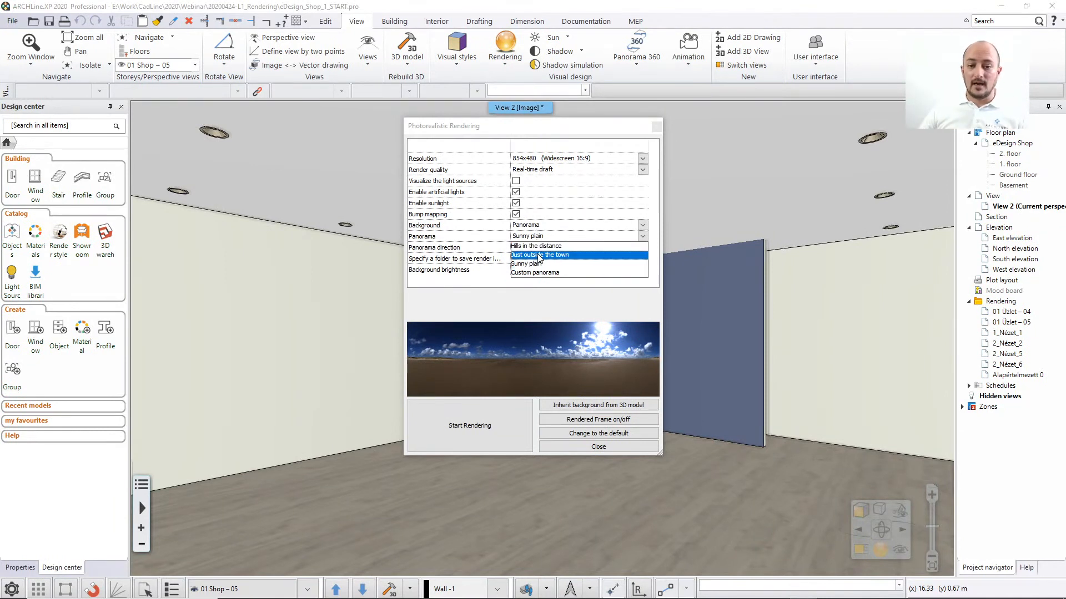
{"action": "left_click", "coordinate": [544, 226]}
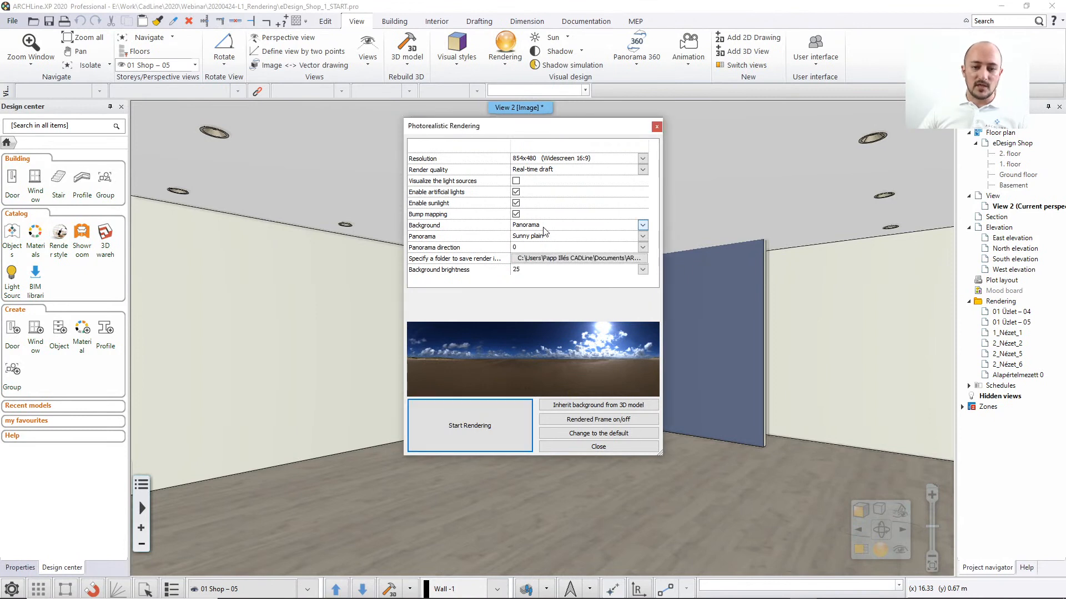
Set the render background to Image with the City sky - Cloudy picture.
{"action": "left_click", "coordinate": [544, 225]}
{"action": "left_click", "coordinate": [539, 253]}
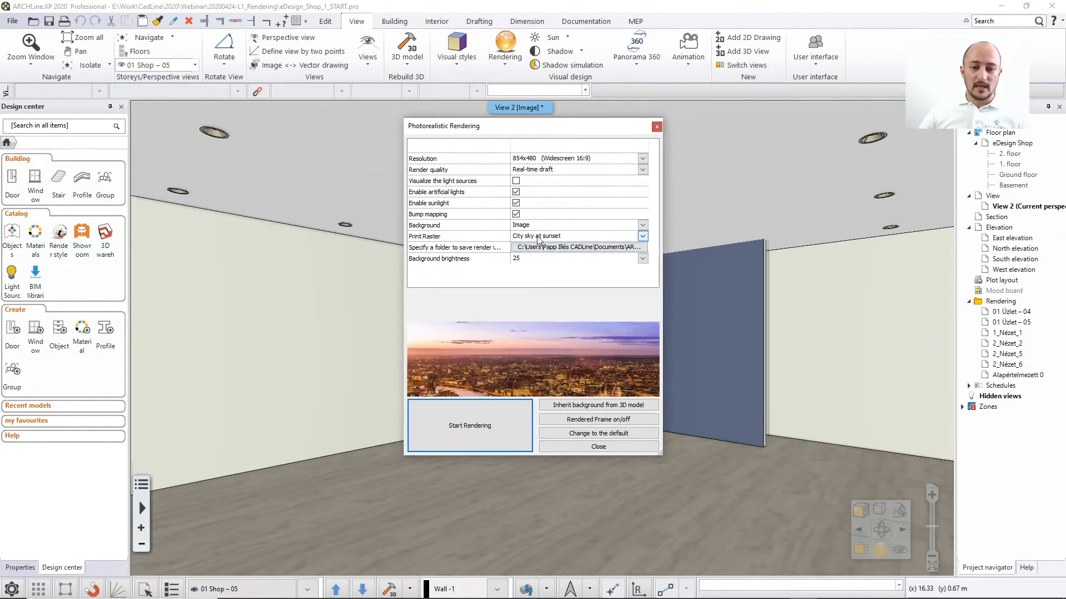
{"action": "left_click", "coordinate": [538, 239]}
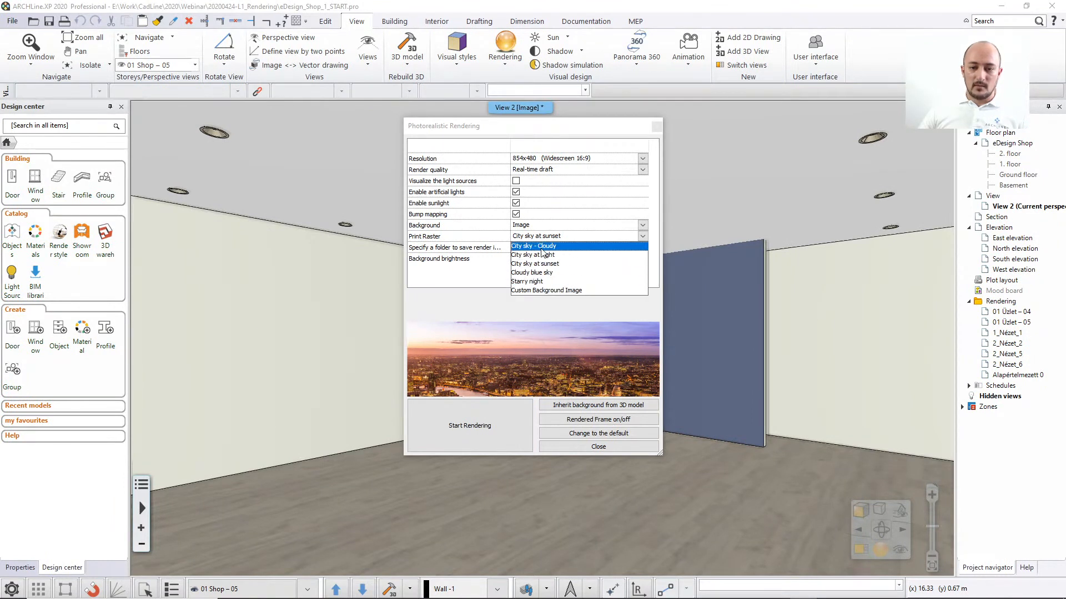
{"action": "left_click", "coordinate": [542, 247]}
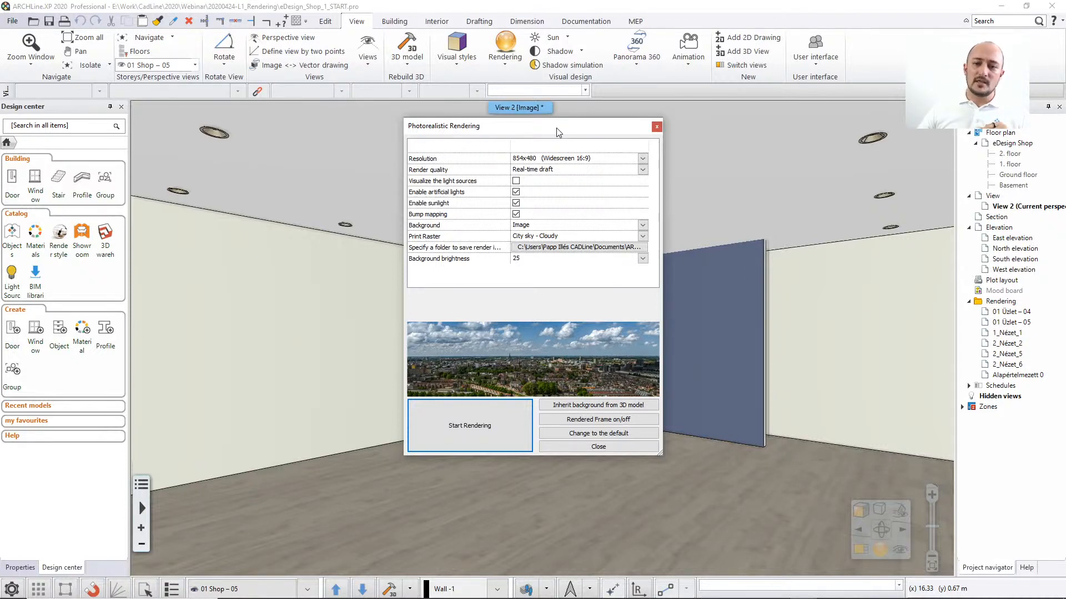
Turn on the render frame in the 3D view and auto-hide the Project navigator so the whole frame fits.
{"action": "left_click_drag", "start_coordinate": [557, 128], "coordinate": [317, 151]}
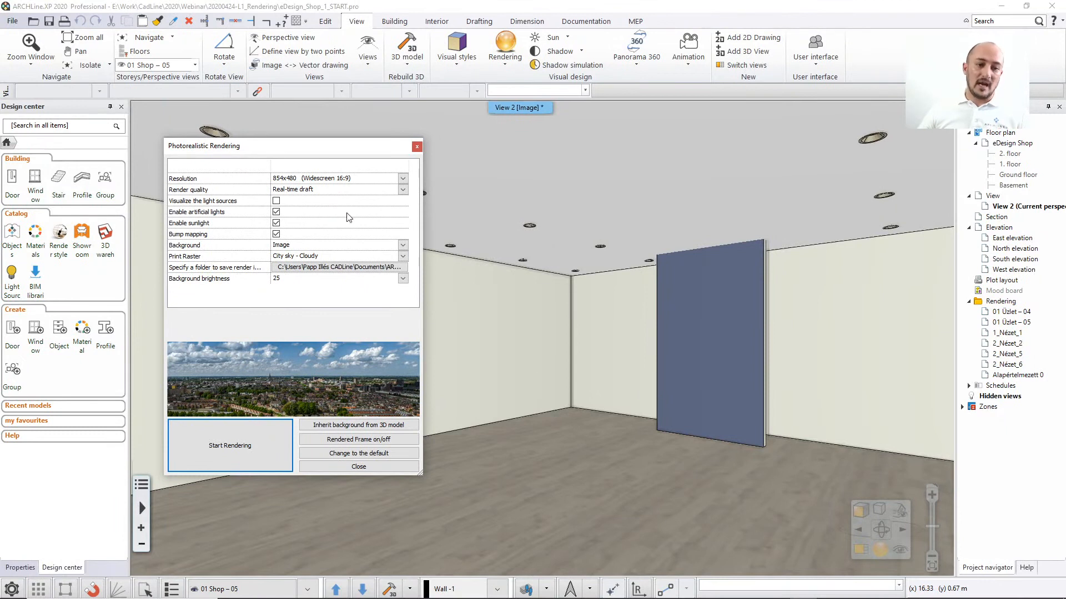
{"action": "left_click_drag", "start_coordinate": [314, 146], "coordinate": [363, 142]}
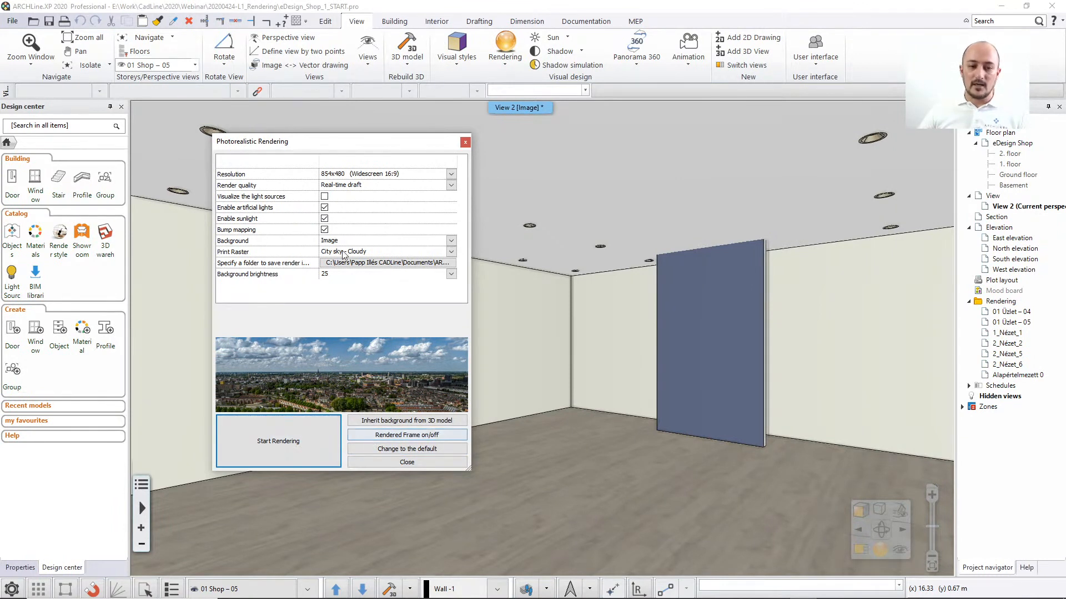
{"action": "left_click", "coordinate": [418, 437]}
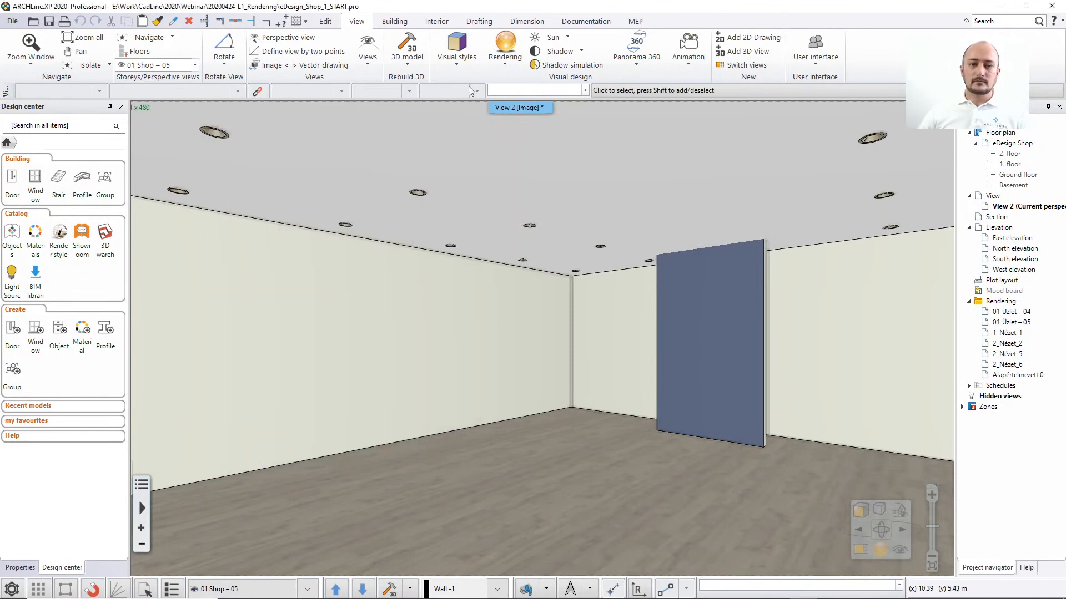
{"action": "left_click", "coordinate": [501, 69]}
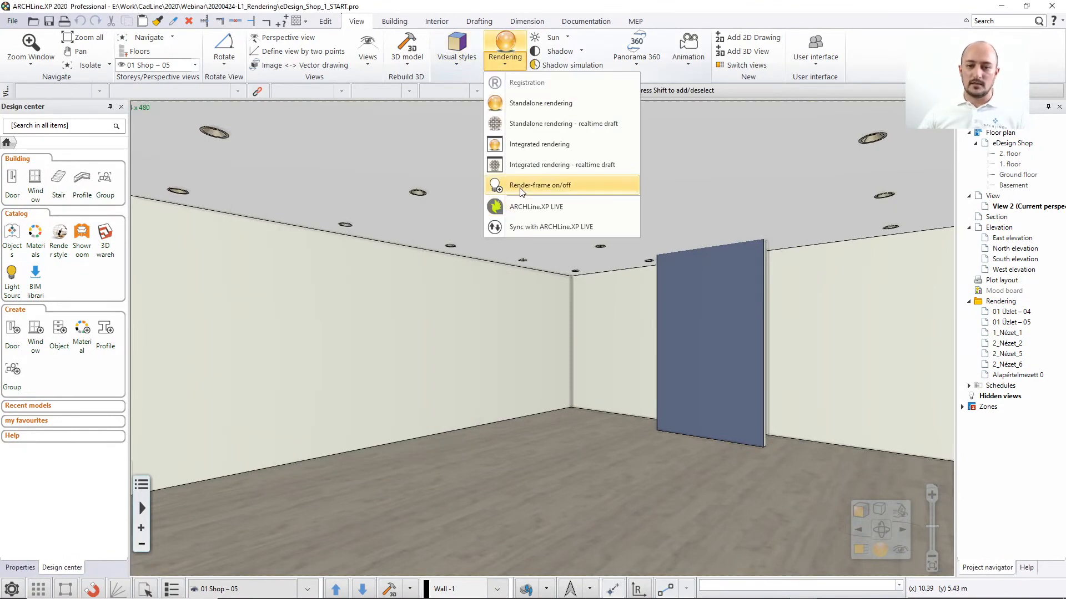
{"action": "left_click", "coordinate": [564, 186]}
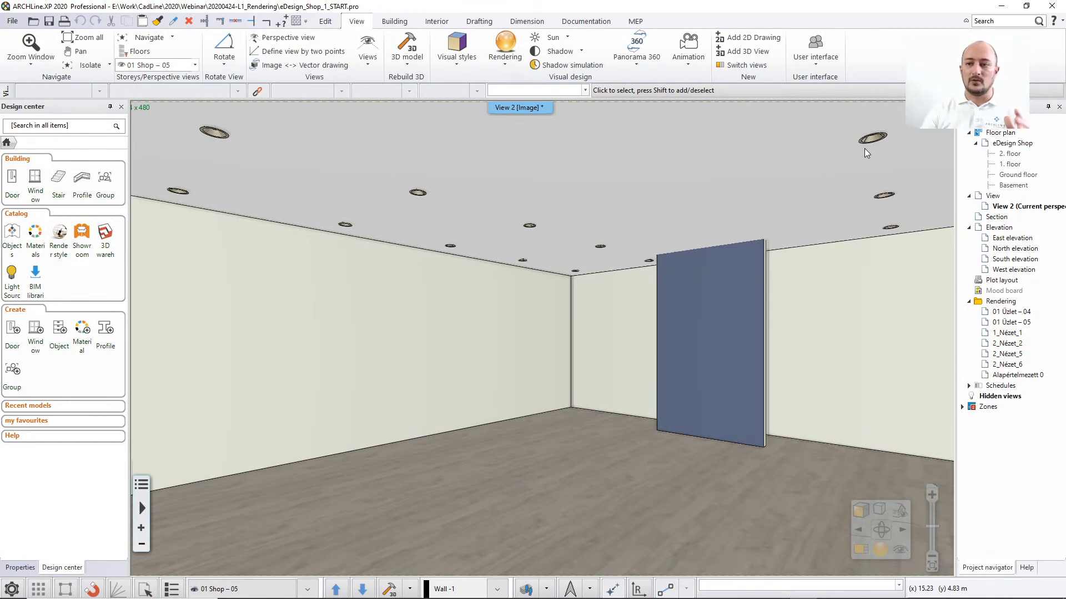
{"action": "left_click", "coordinate": [1048, 107]}
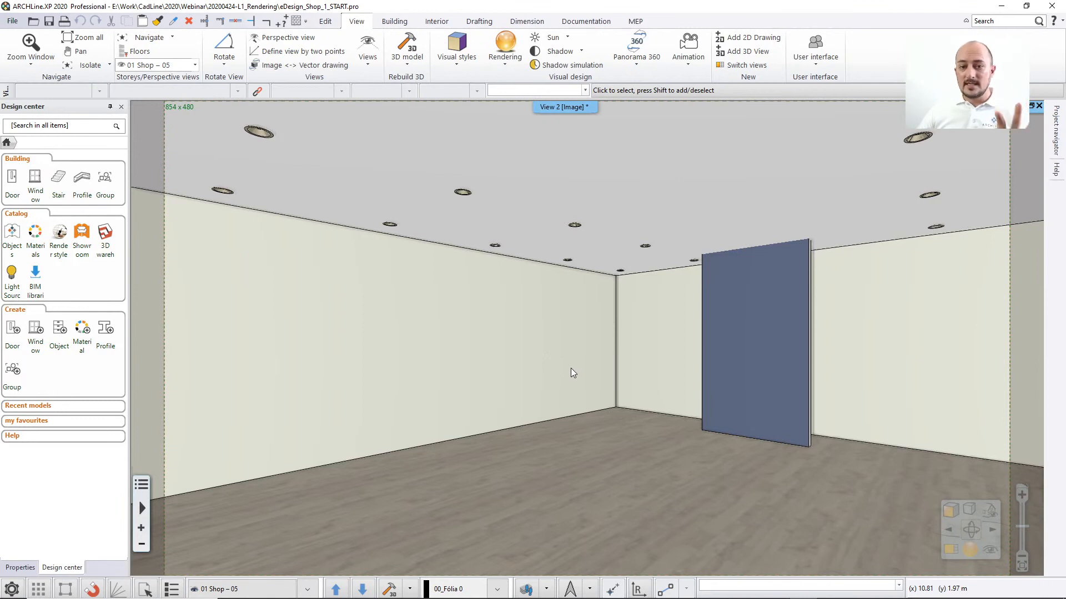
Open the Standalone rendering - realtime draft settings and set the background to Image with the City sky - Cloudy picture.
{"action": "left_click", "coordinate": [511, 65]}
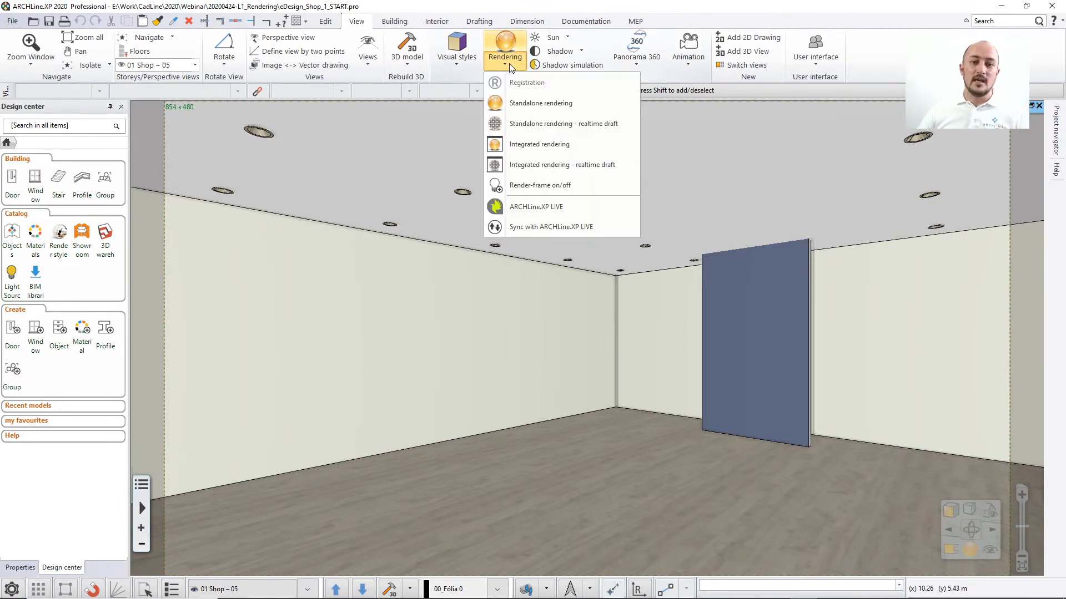
{"action": "left_click", "coordinate": [538, 129]}
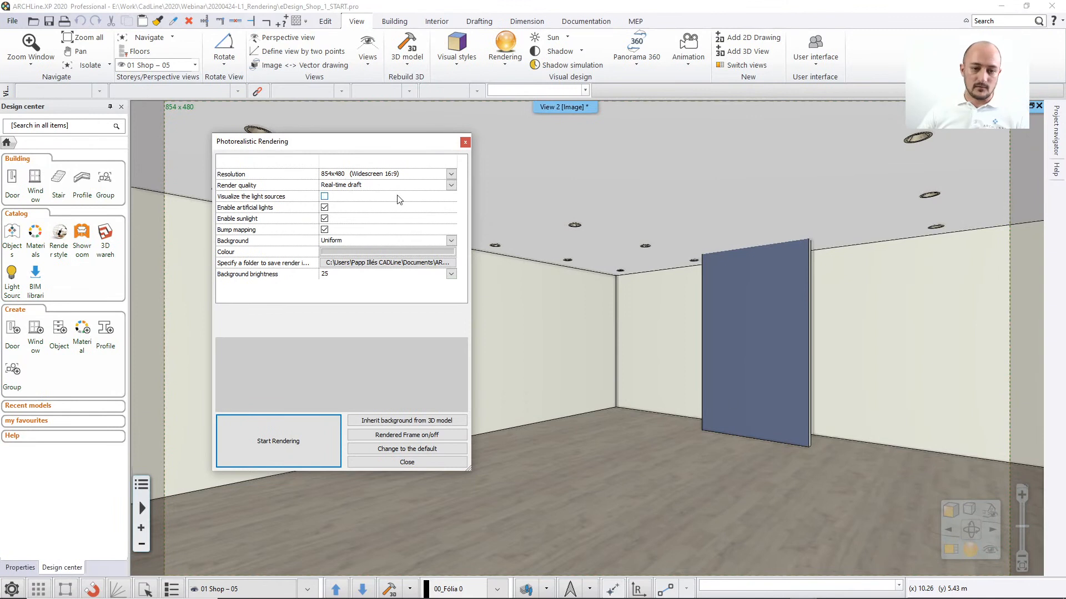
{"action": "left_click_drag", "start_coordinate": [366, 145], "coordinate": [525, 121]}
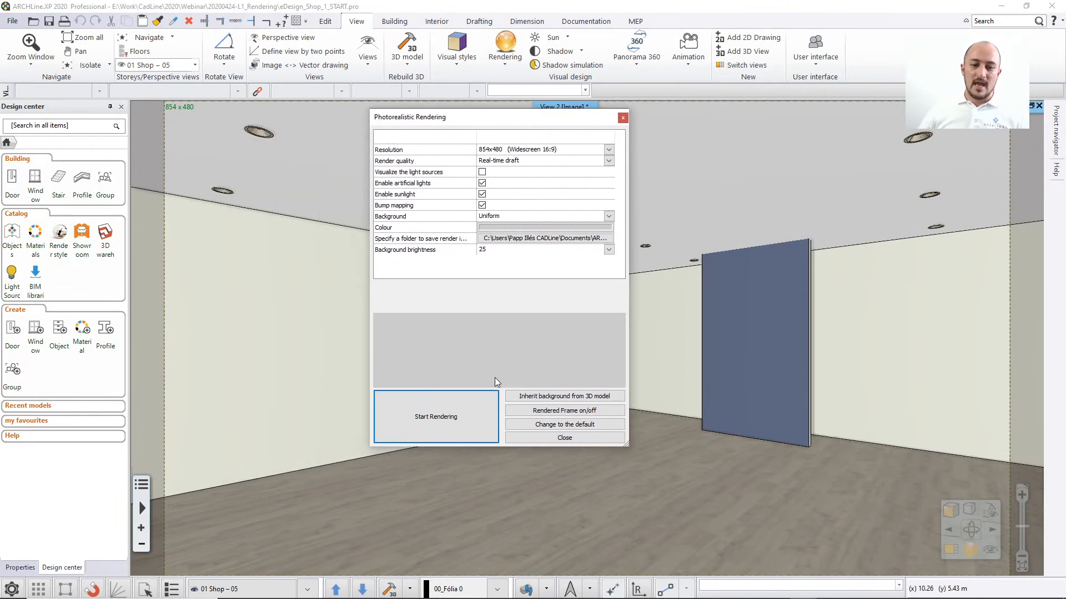
{"action": "left_click", "coordinate": [494, 216]}
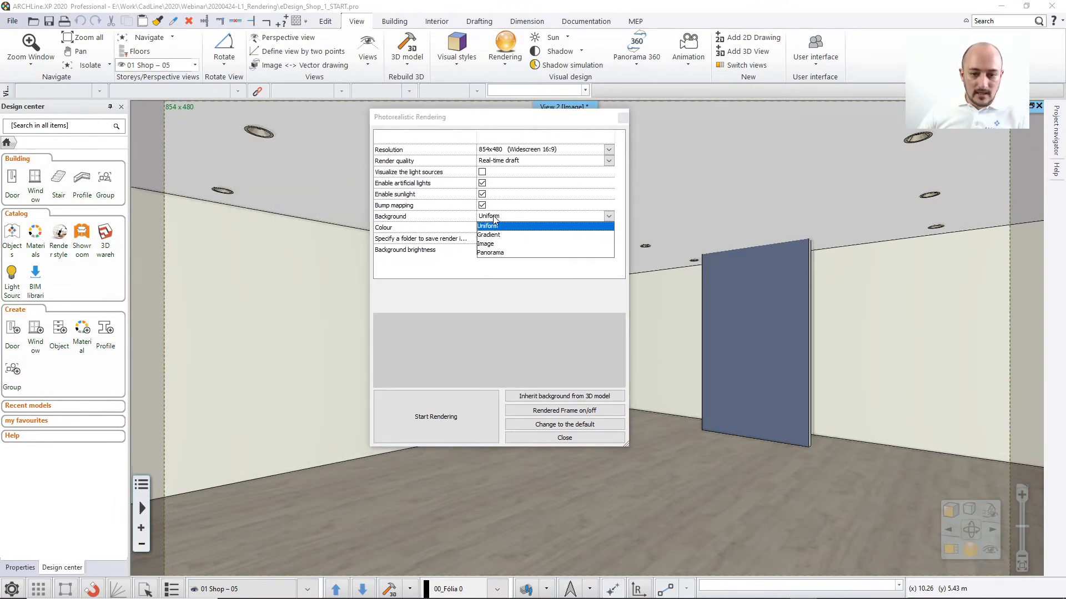
{"action": "left_click", "coordinate": [501, 245]}
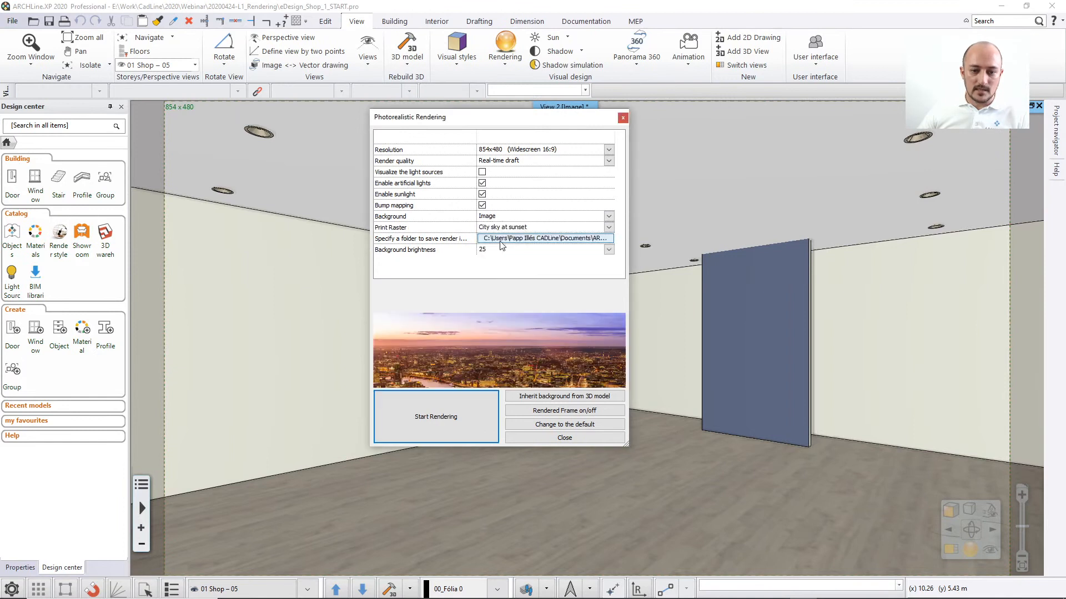
{"action": "left_click", "coordinate": [511, 229]}
{"action": "left_click", "coordinate": [503, 236]}
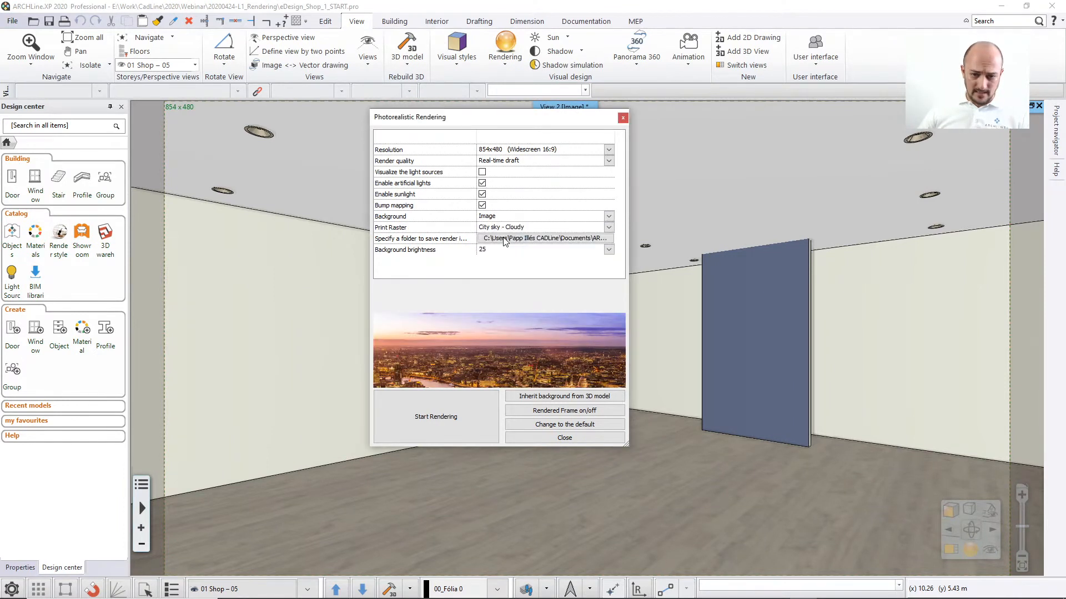
Run the real-time draft rendering of the shop interior, examine the lighting and return to the 3D view.
{"action": "left_click", "coordinate": [459, 417]}
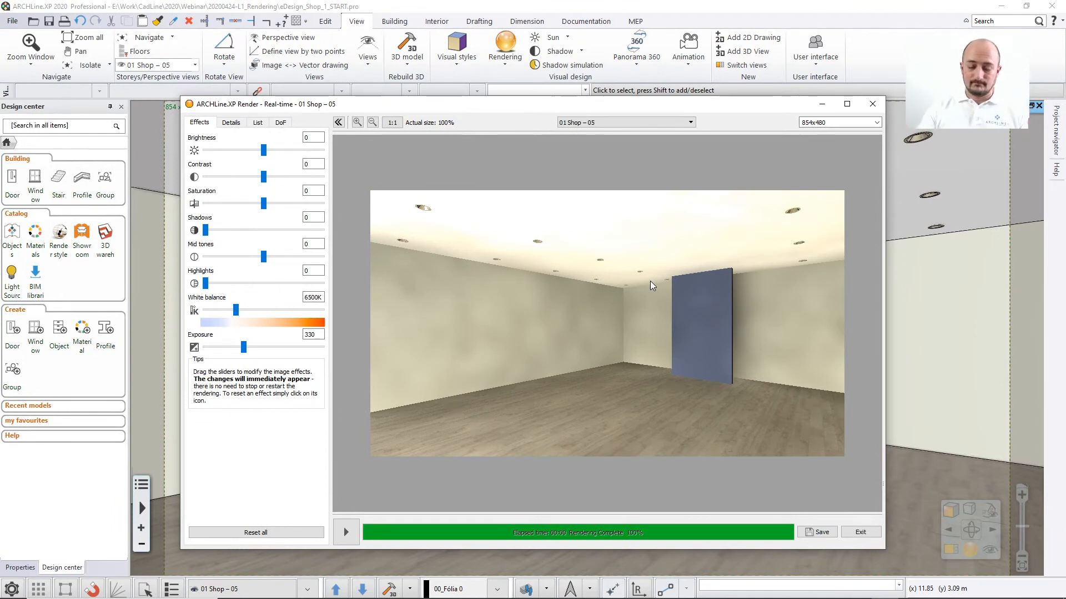
{"action": "left_click_drag", "start_coordinate": [468, 104], "coordinate": [485, 71]}
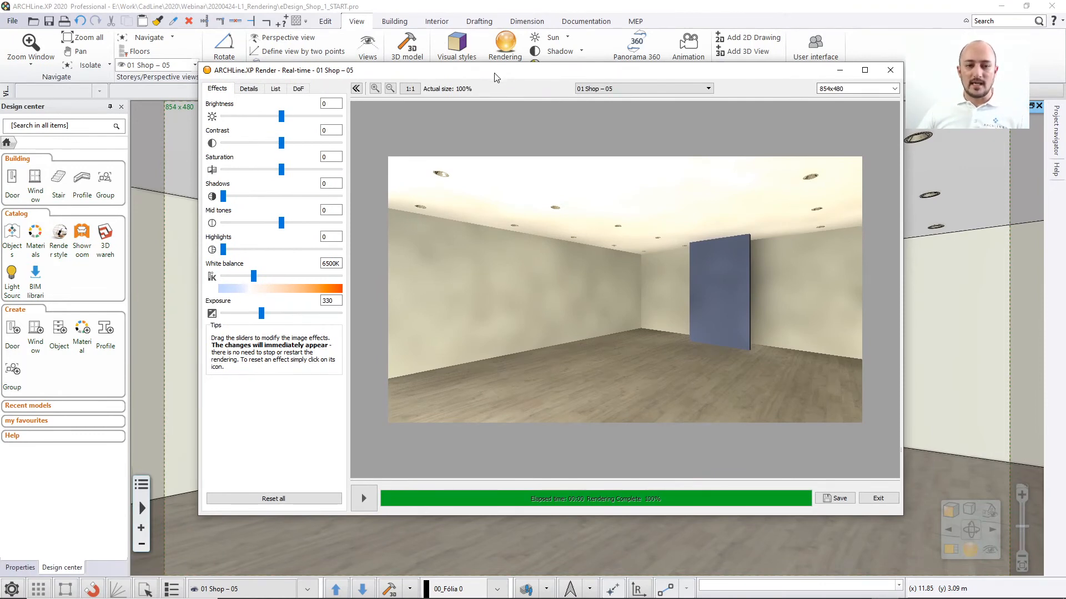
{"action": "left_click_drag", "start_coordinate": [495, 78], "coordinate": [461, 101]}
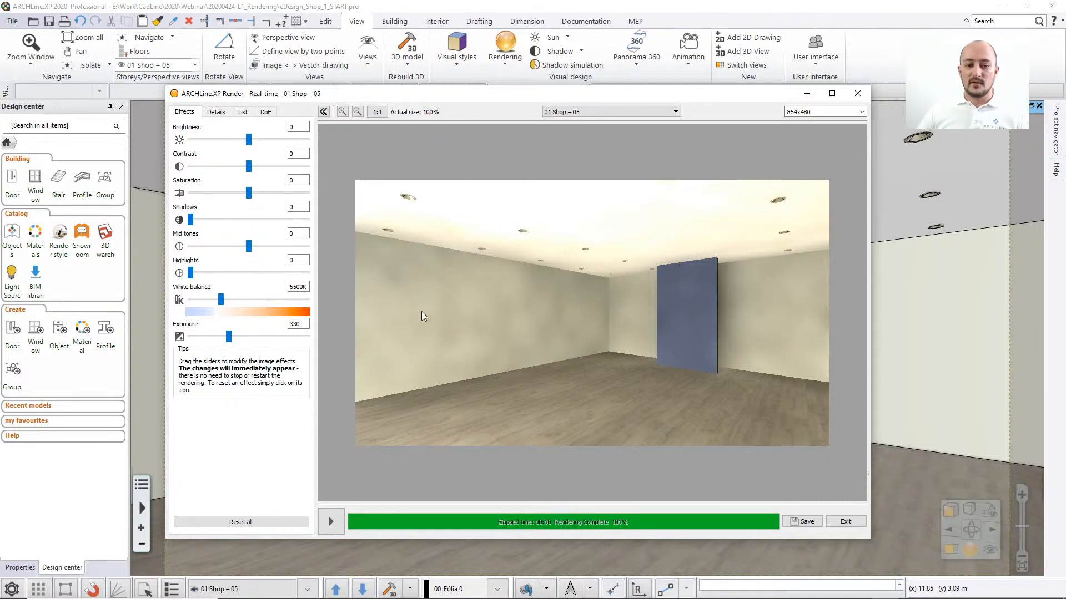
{"action": "left_click_drag", "start_coordinate": [503, 88], "coordinate": [538, 103]}
{"action": "key", "text": "Escape"}
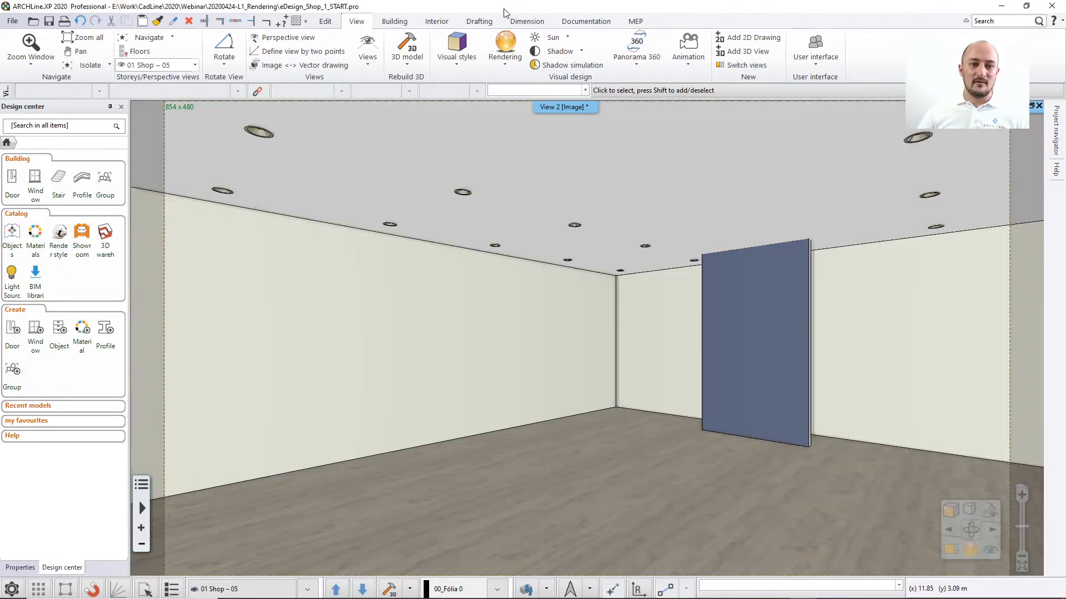
Enable light for the plain ceiling with its spotlights and switch to the real-time render window.
{"action": "left_click", "coordinate": [417, 174]}
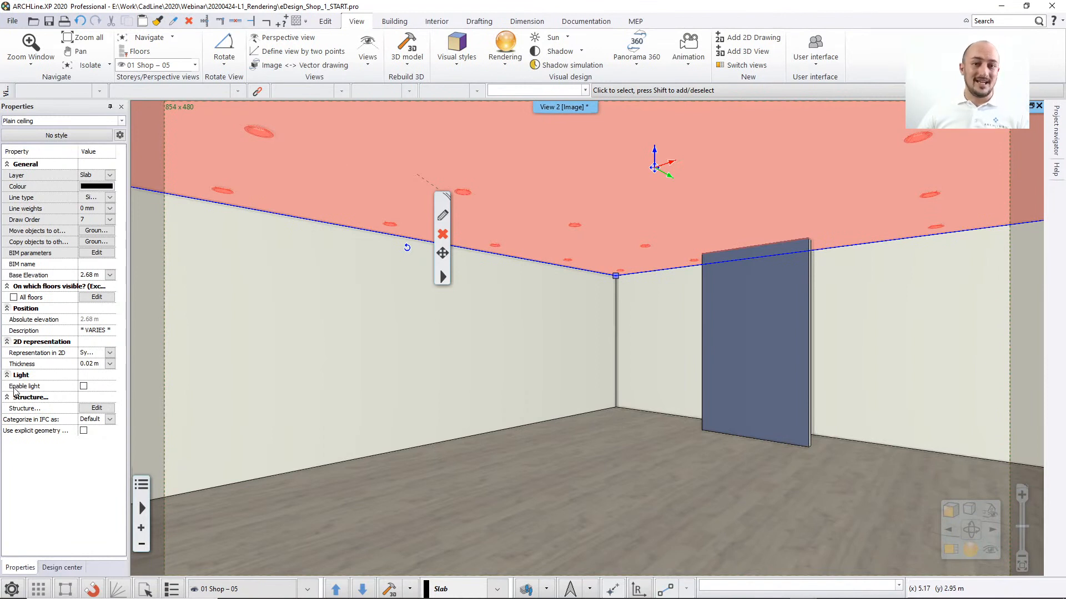
{"action": "left_click", "coordinate": [84, 387]}
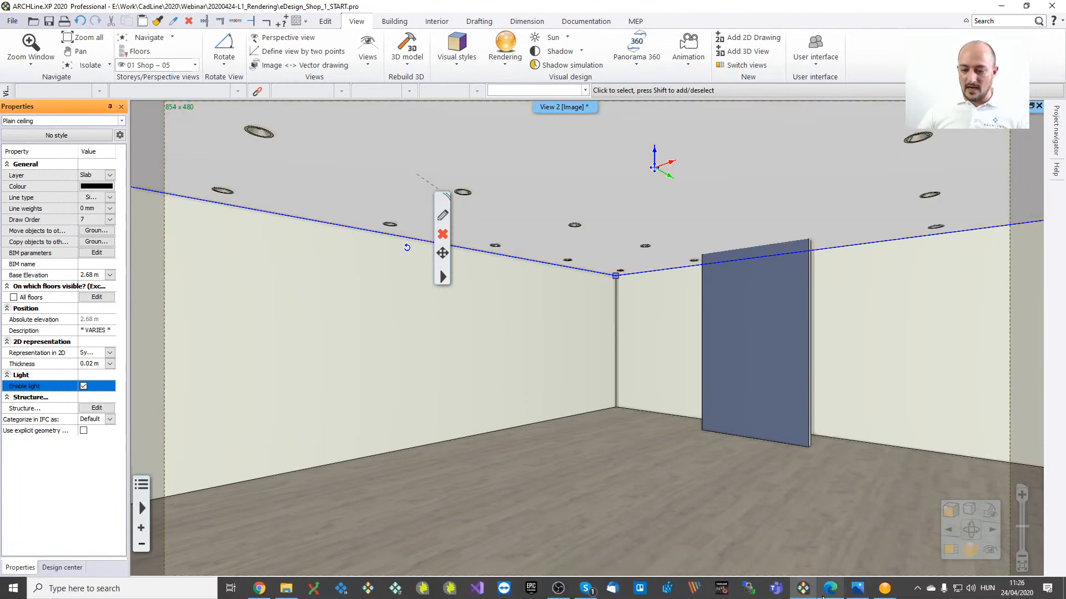
{"action": "left_click", "coordinate": [887, 592]}
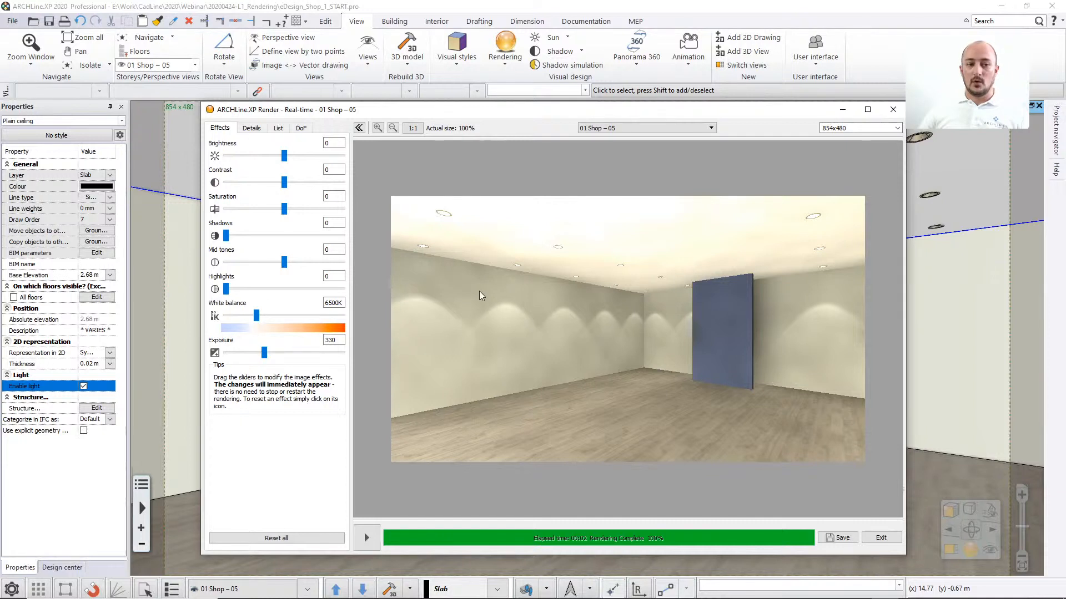
Disable sunlight in the real-time render's details, review the available render templates and quit the render window.
{"action": "left_click", "coordinate": [250, 128]}
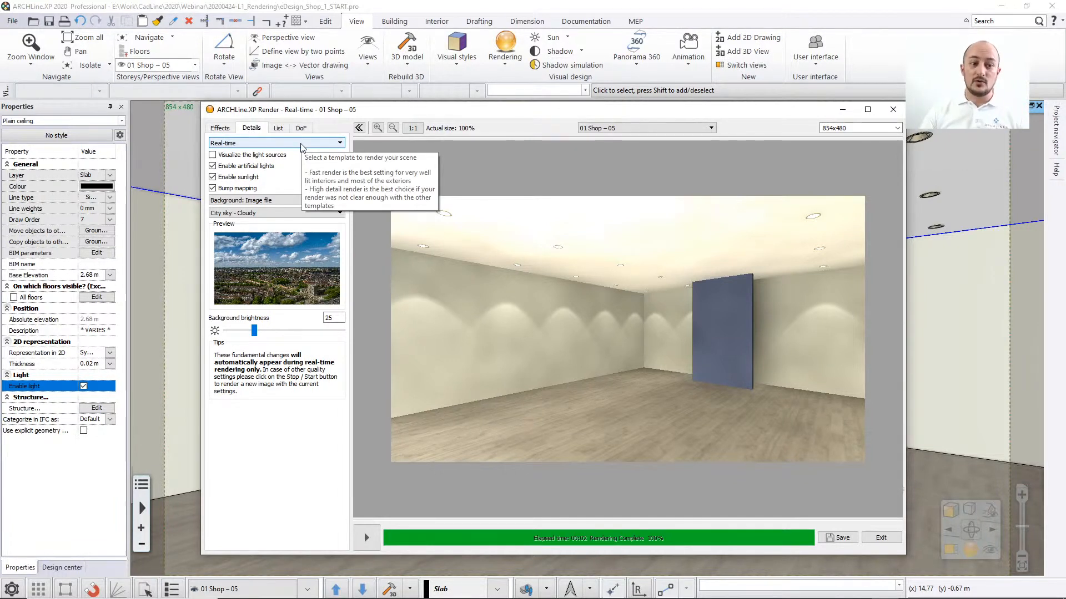
{"action": "left_click", "coordinate": [245, 178]}
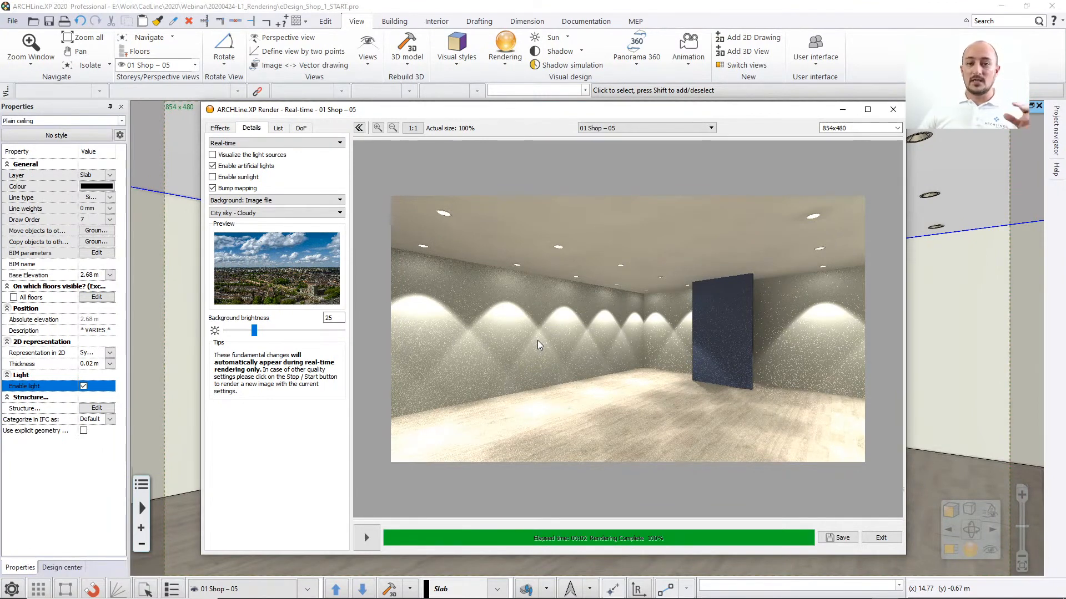
{"action": "left_click", "coordinate": [275, 143]}
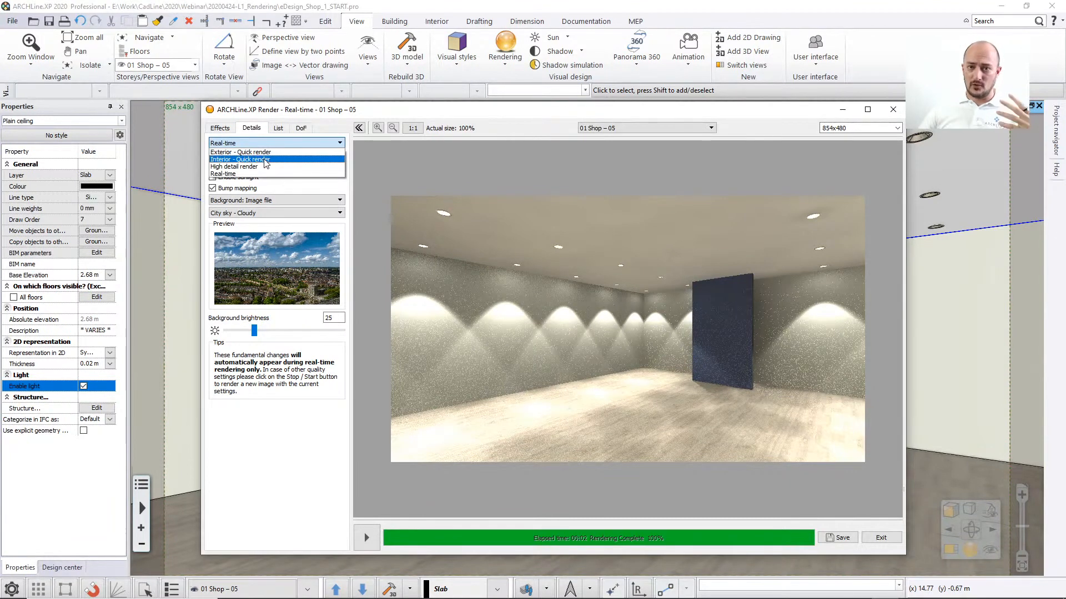
{"action": "left_click", "coordinate": [274, 143]}
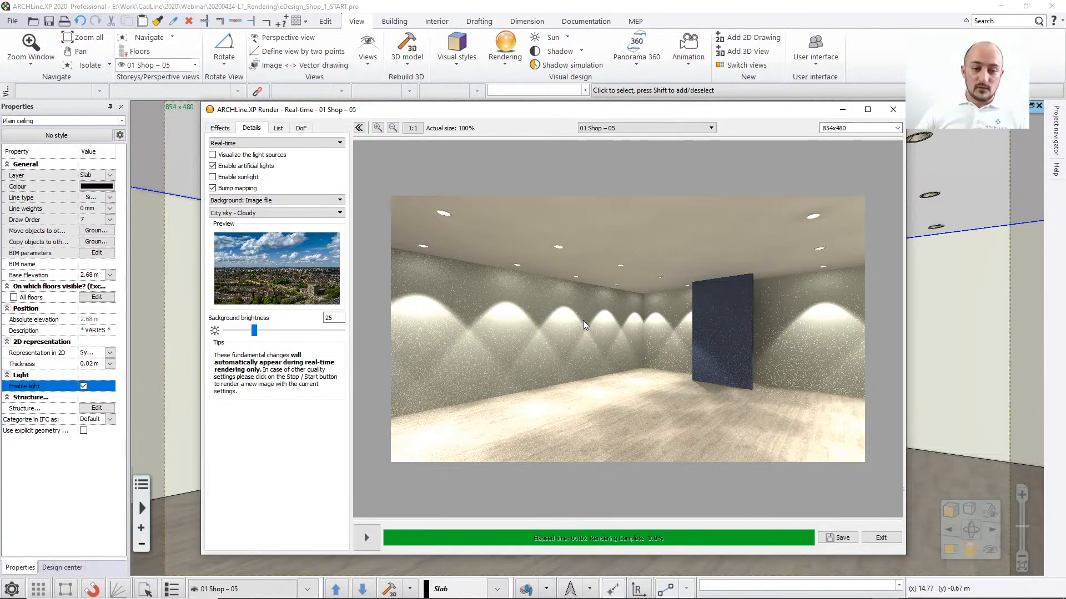
{"action": "left_click", "coordinate": [893, 111]}
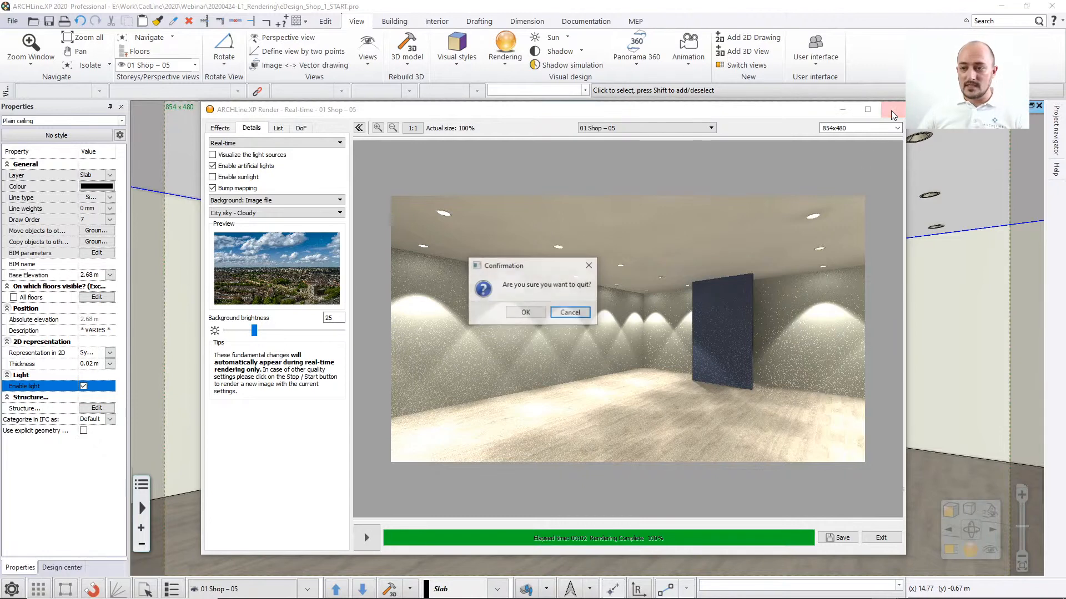
{"action": "left_click", "coordinate": [525, 314]}
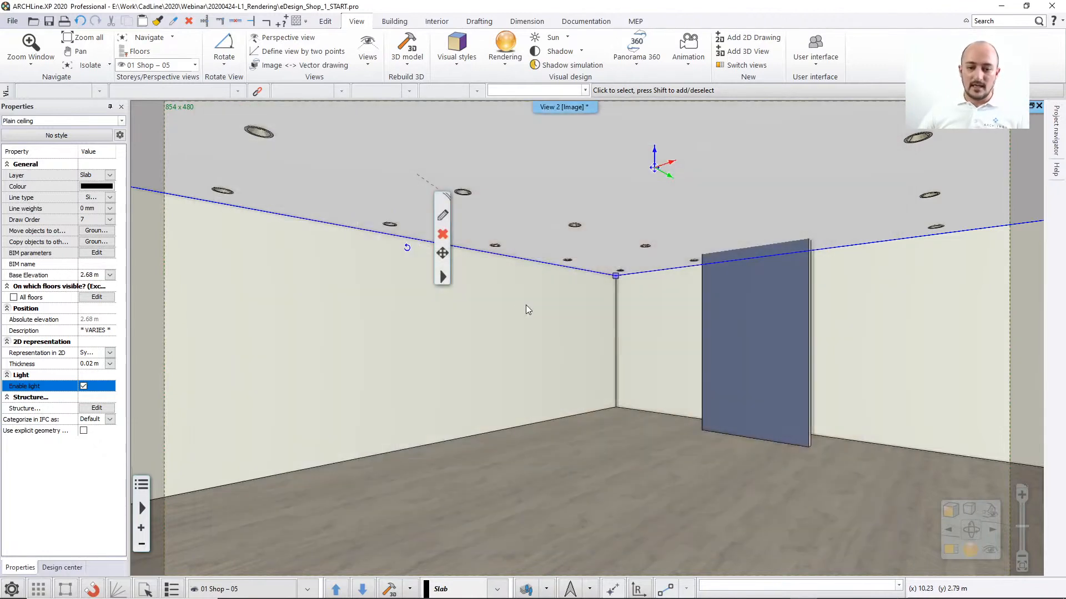
Check the sun's position in the shadow simulation, cancel it and deselect the ceiling.
{"action": "left_click", "coordinate": [560, 67]}
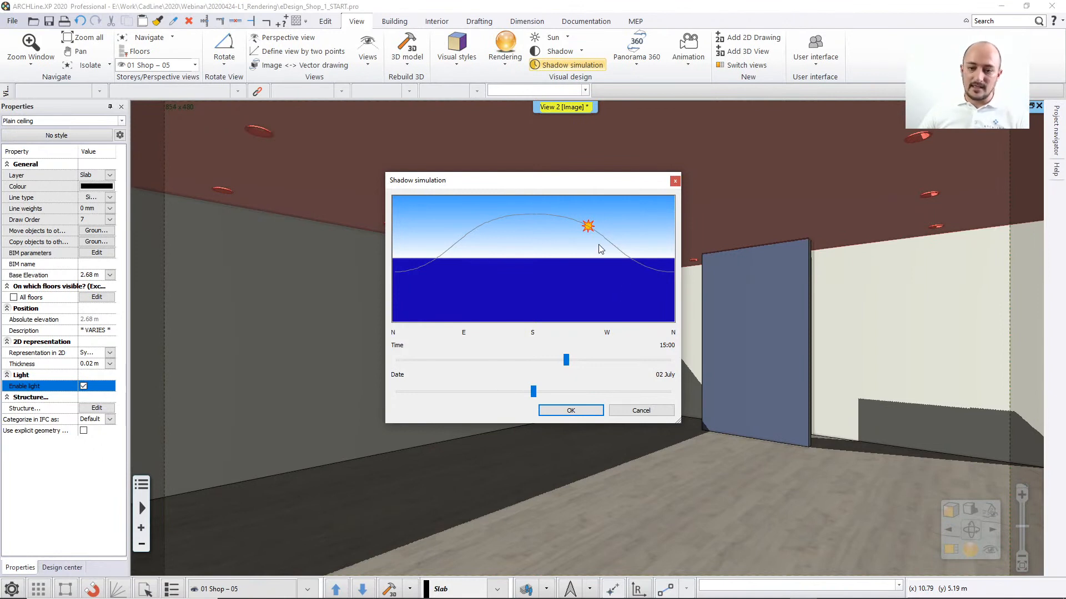
{"action": "left_click", "coordinate": [624, 411]}
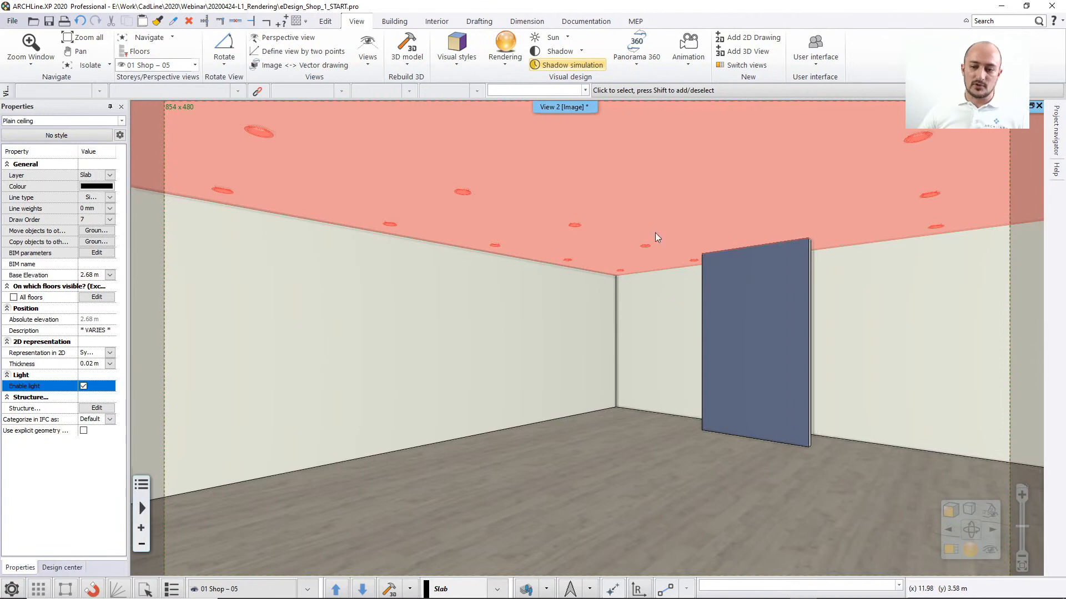
{"action": "key", "text": "Escape"}
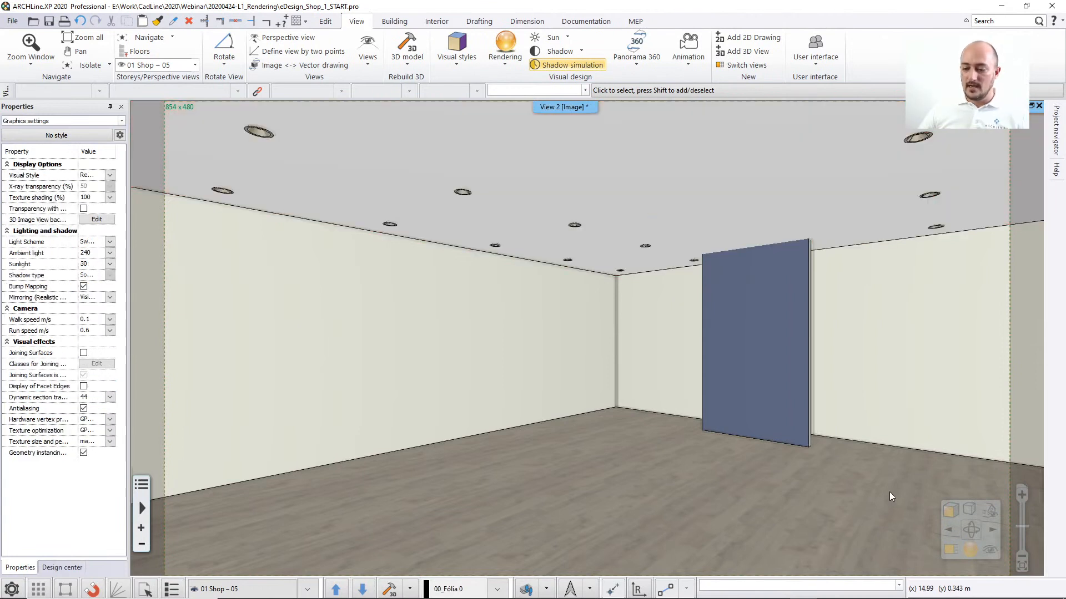
Run Standalone rendering - real-time draft with the current settings, review the ceiling lights and leave the render window.
{"action": "left_click", "coordinate": [970, 549]}
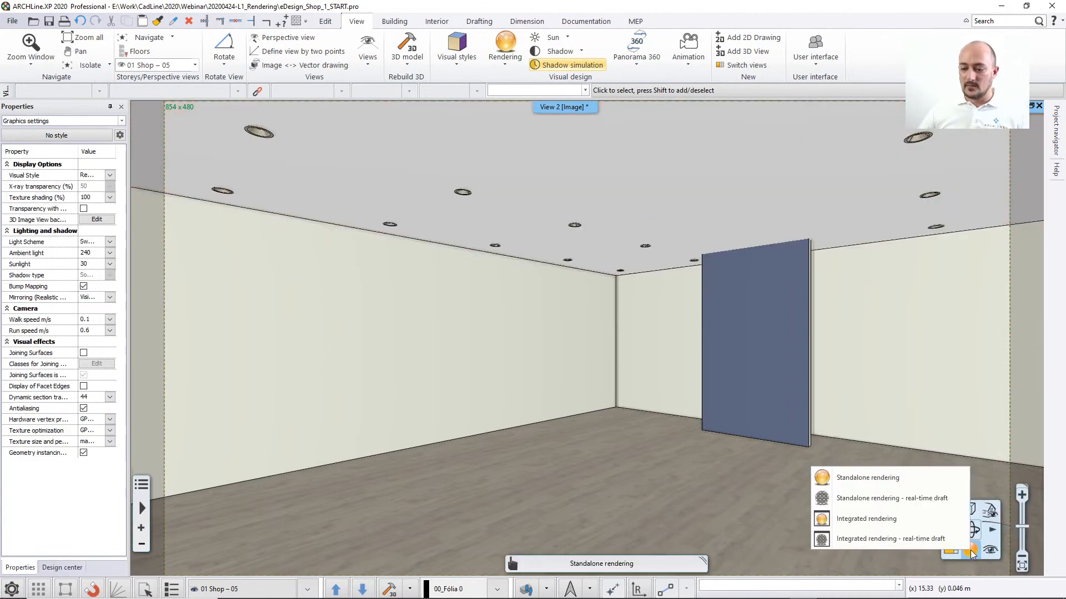
{"action": "left_click", "coordinate": [874, 497]}
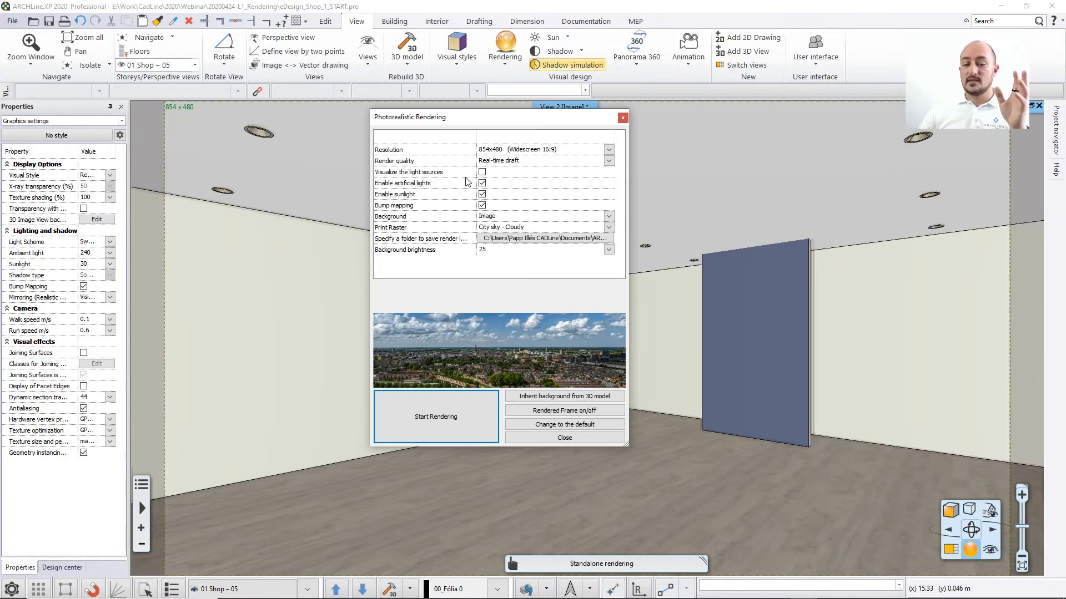
{"action": "left_click", "coordinate": [476, 425]}
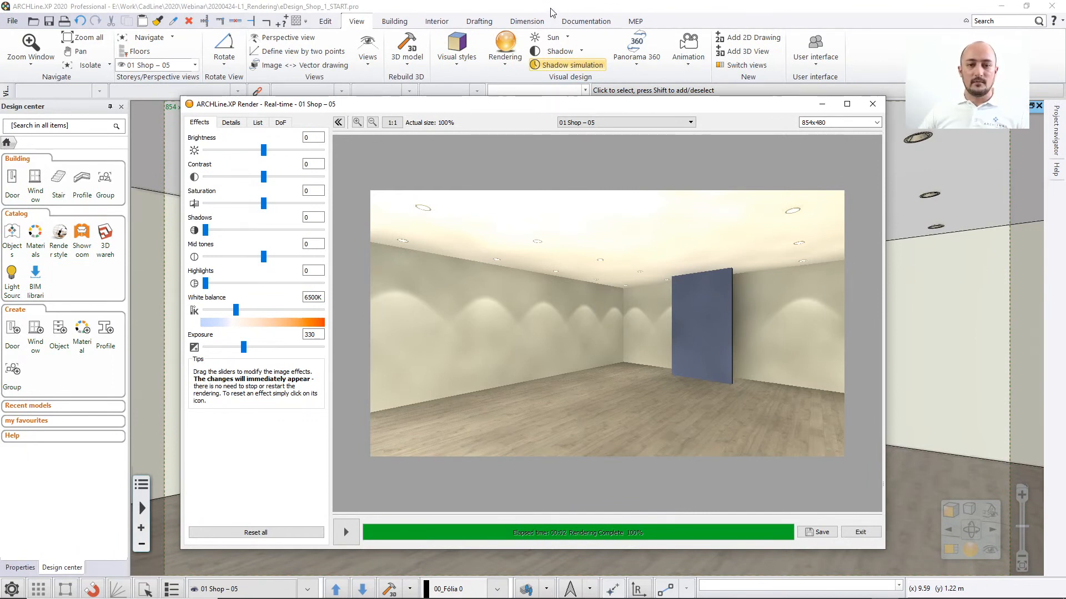
{"action": "key", "text": "Escape"}
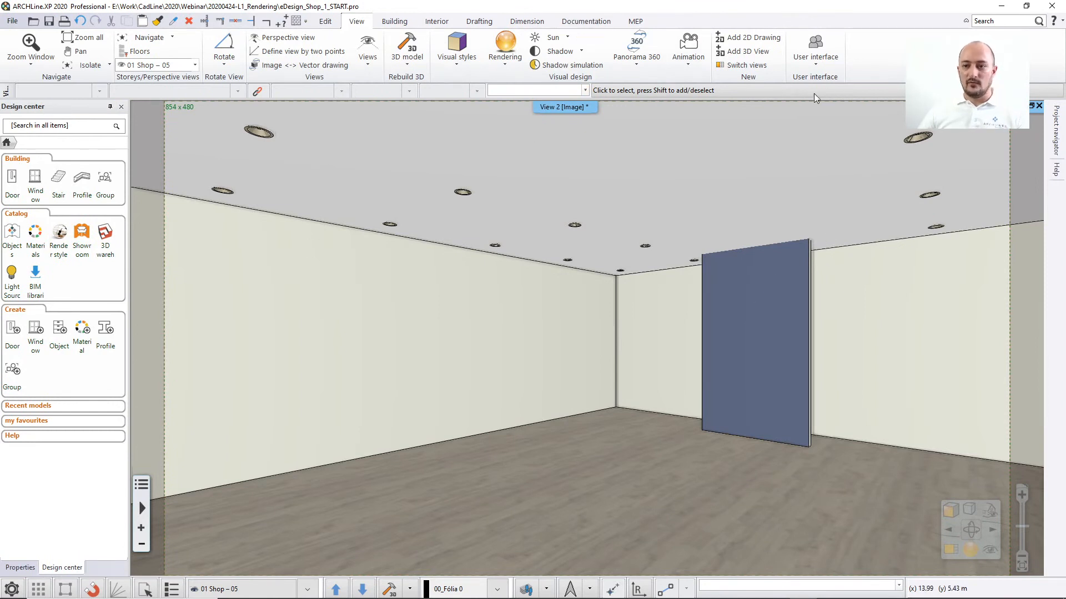
Reset the interface to factory defaults and open the Render styles catalog.
{"action": "left_click", "coordinate": [813, 61]}
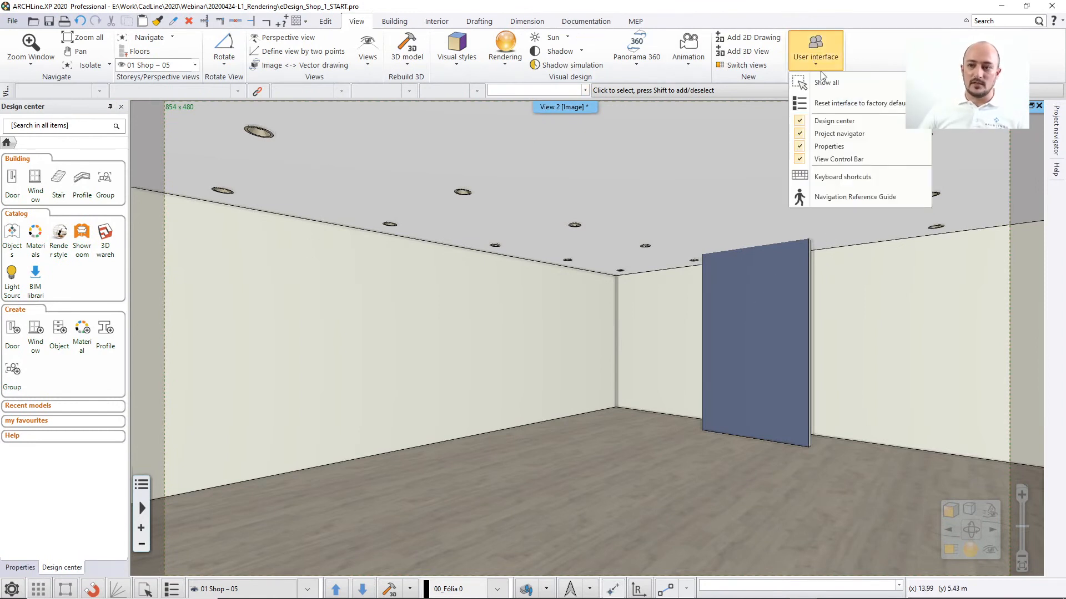
{"action": "left_click", "coordinate": [859, 103]}
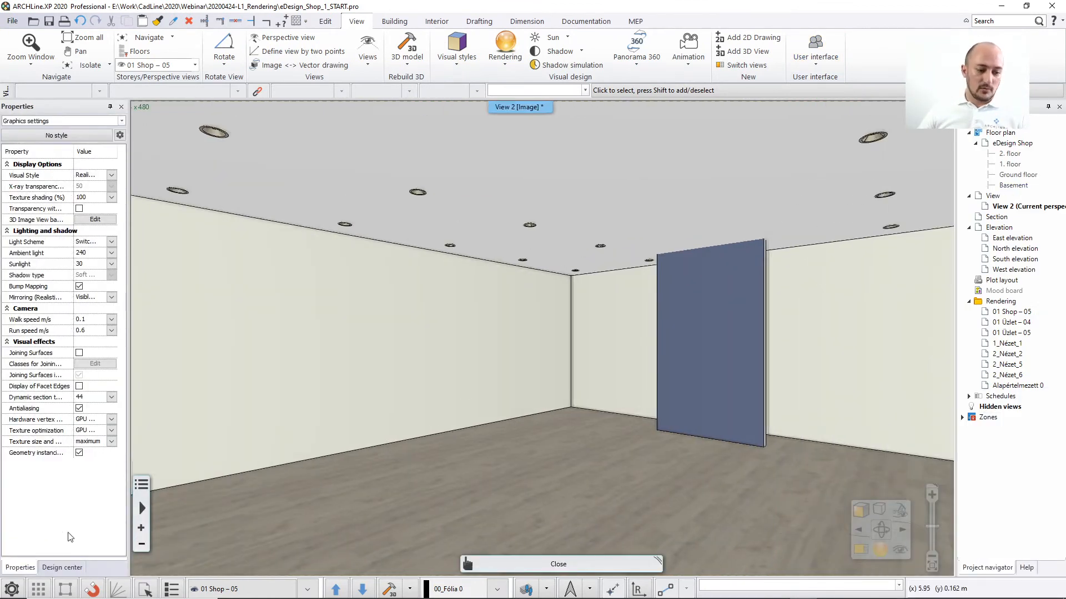
{"action": "left_click", "coordinate": [63, 567]}
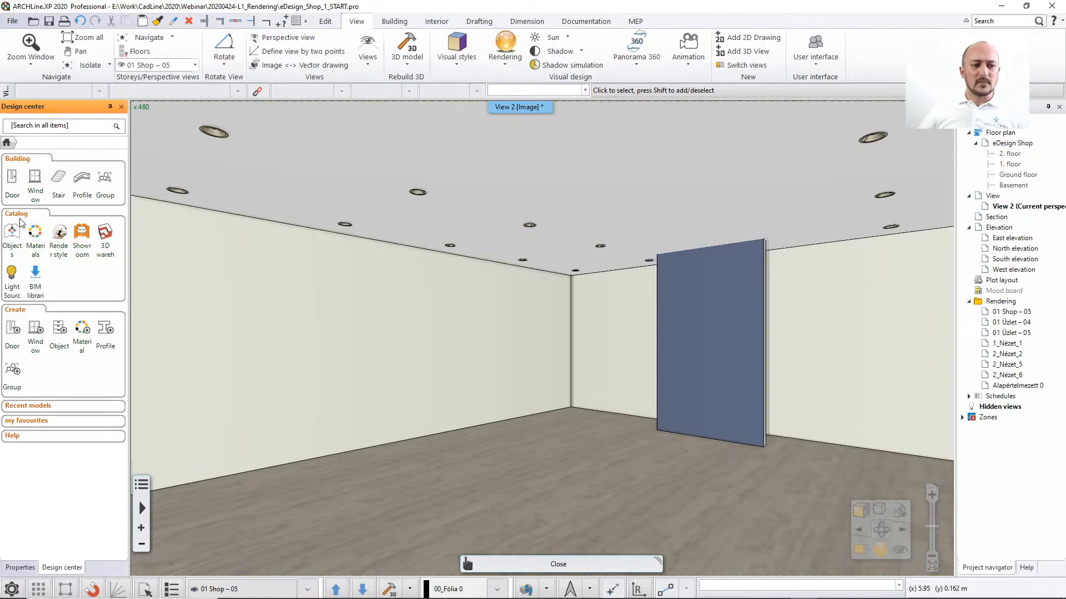
{"action": "left_click", "coordinate": [59, 234]}
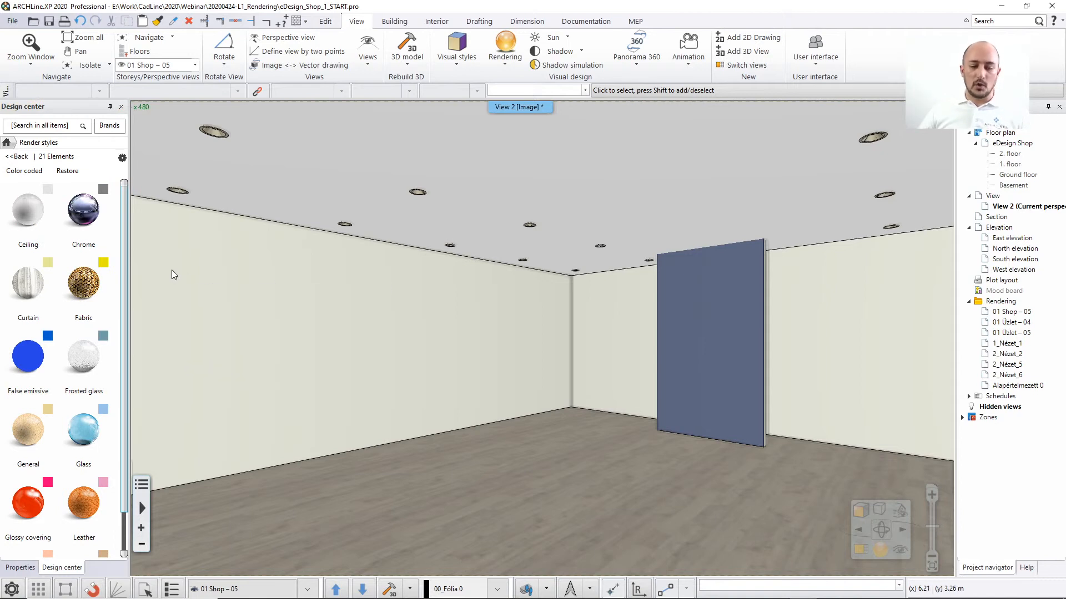
Assign the Ceiling render style to the shop's ceiling surface.
{"action": "mouse_move", "coordinate": [205, 287]}
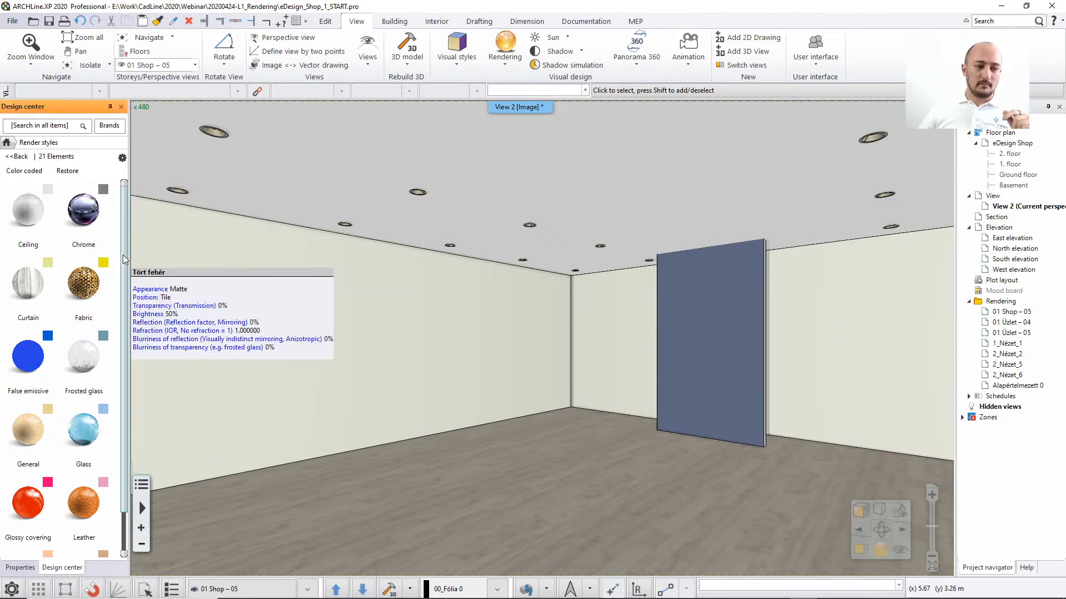
{"action": "mouse_move", "coordinate": [56, 228]}
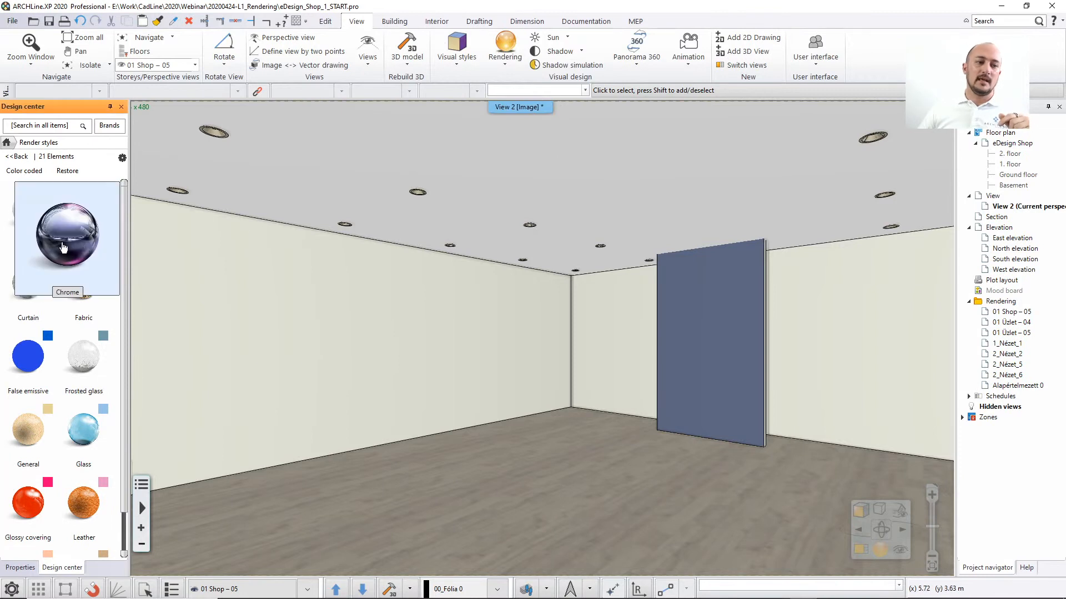
{"action": "left_click_drag", "start_coordinate": [52, 241], "coordinate": [574, 170]}
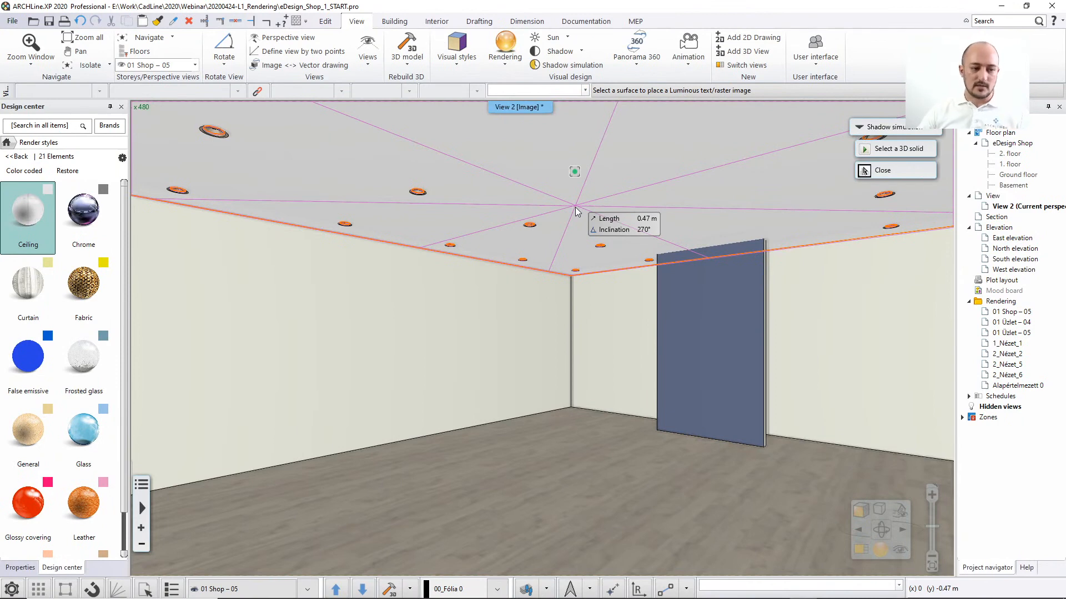
Assign the Wall render style to the shop's walls and to the blue partition panel, and end the selection.
{"action": "left_click", "coordinate": [124, 230]}
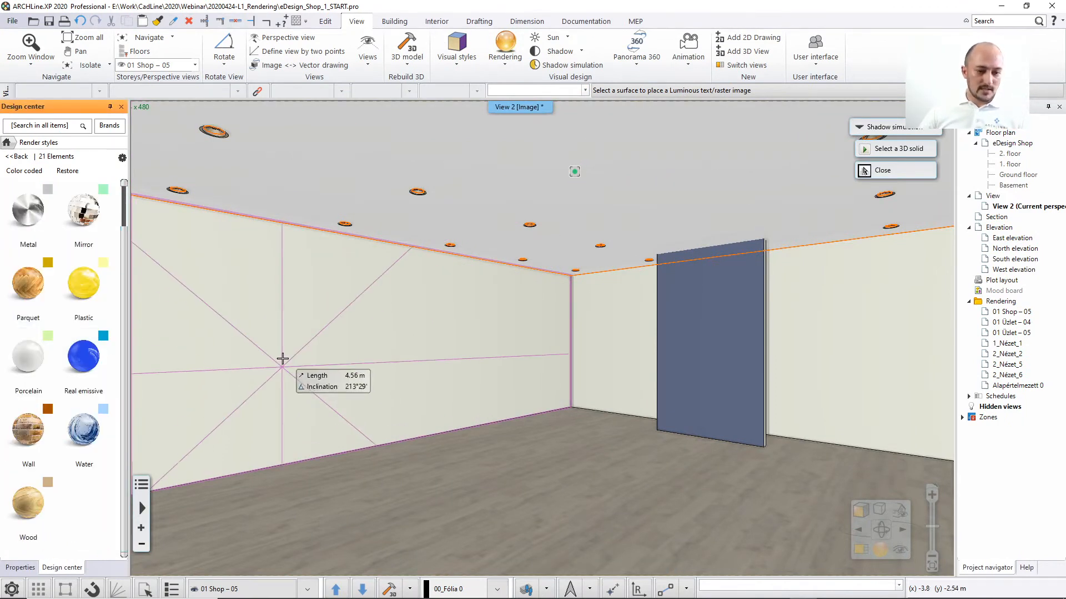
{"action": "mouse_move", "coordinate": [40, 451]}
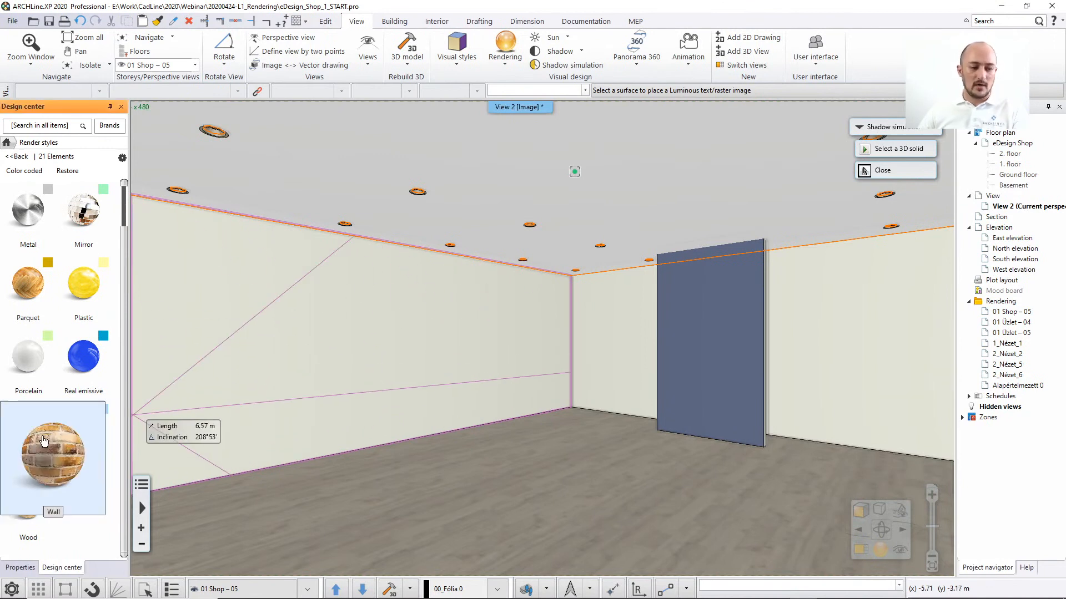
{"action": "left_click_drag", "start_coordinate": [45, 446], "coordinate": [379, 356]}
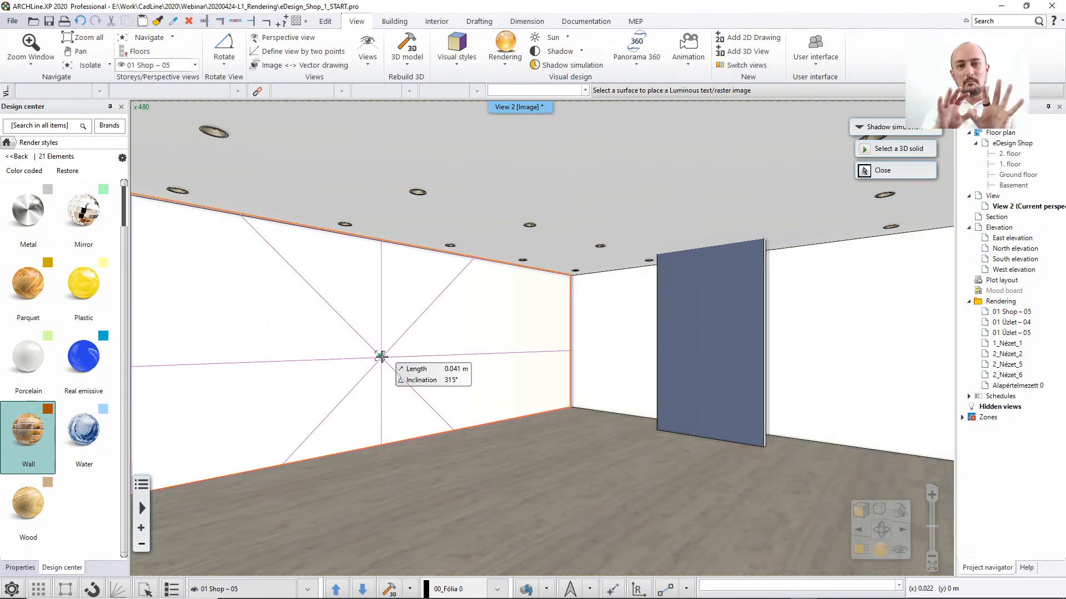
{"action": "left_click", "coordinate": [728, 331]}
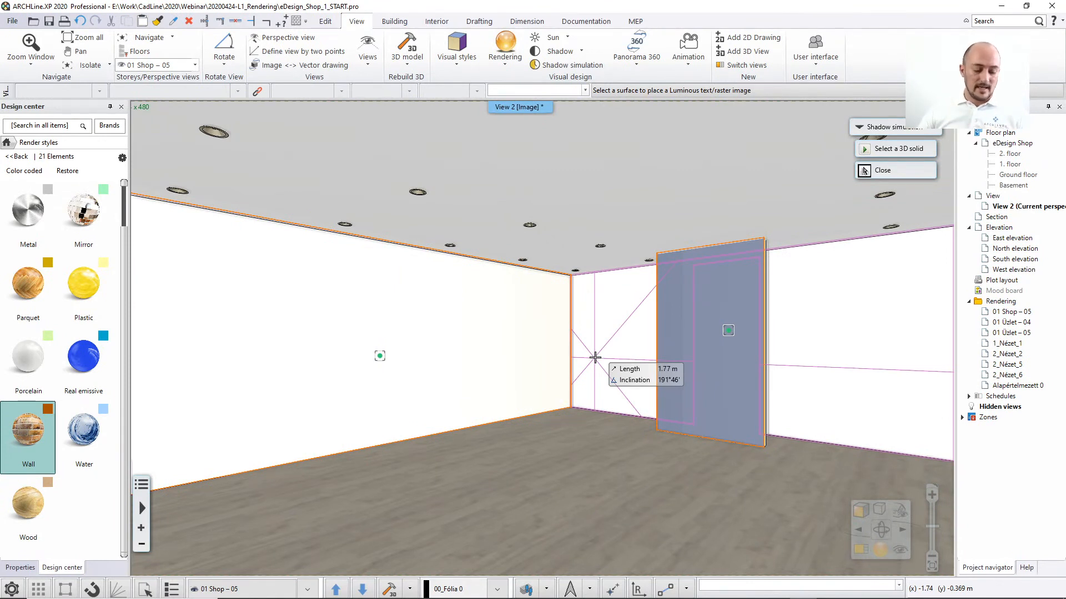
{"action": "key", "text": "Escape"}
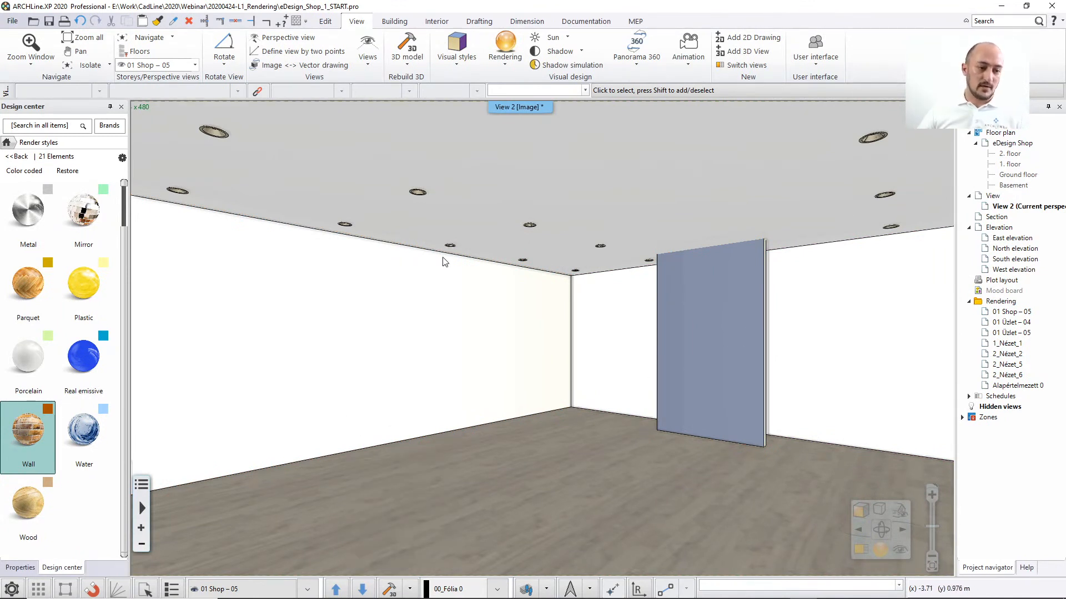
Assign the Parquet render style to the shop's floor.
{"action": "mouse_move", "coordinate": [77, 265]}
{"action": "mouse_move", "coordinate": [46, 312]}
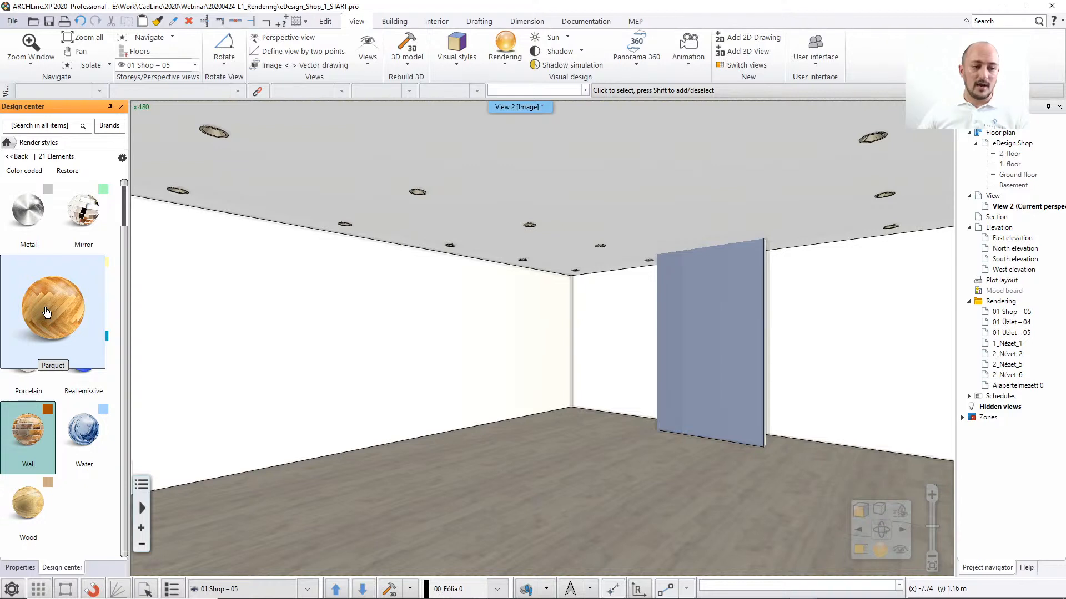
{"action": "left_click_drag", "start_coordinate": [46, 312], "coordinate": [602, 444]}
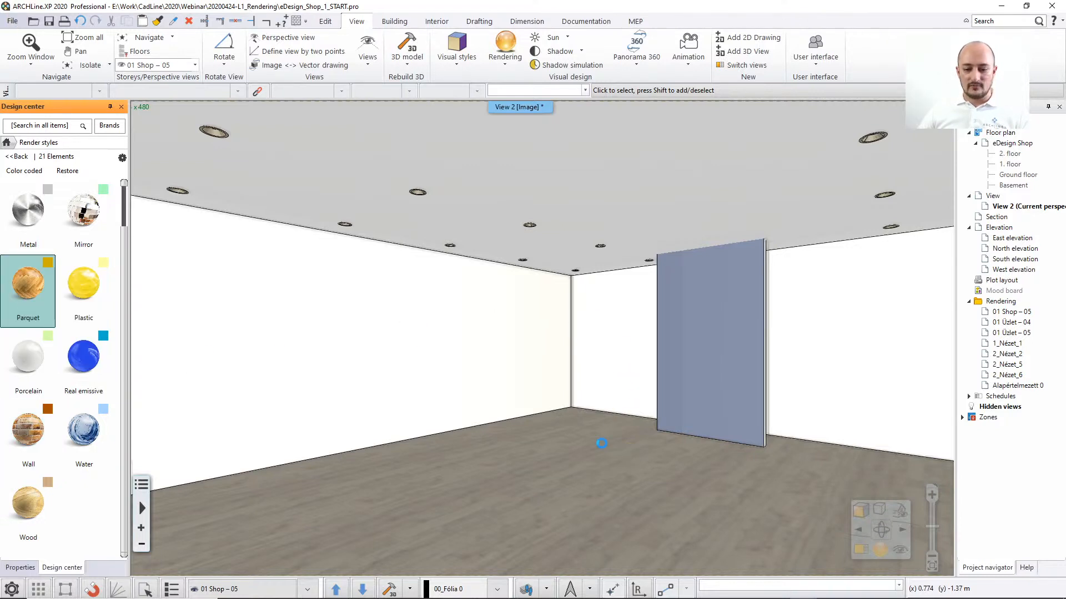
{"action": "left_click", "coordinate": [599, 455]}
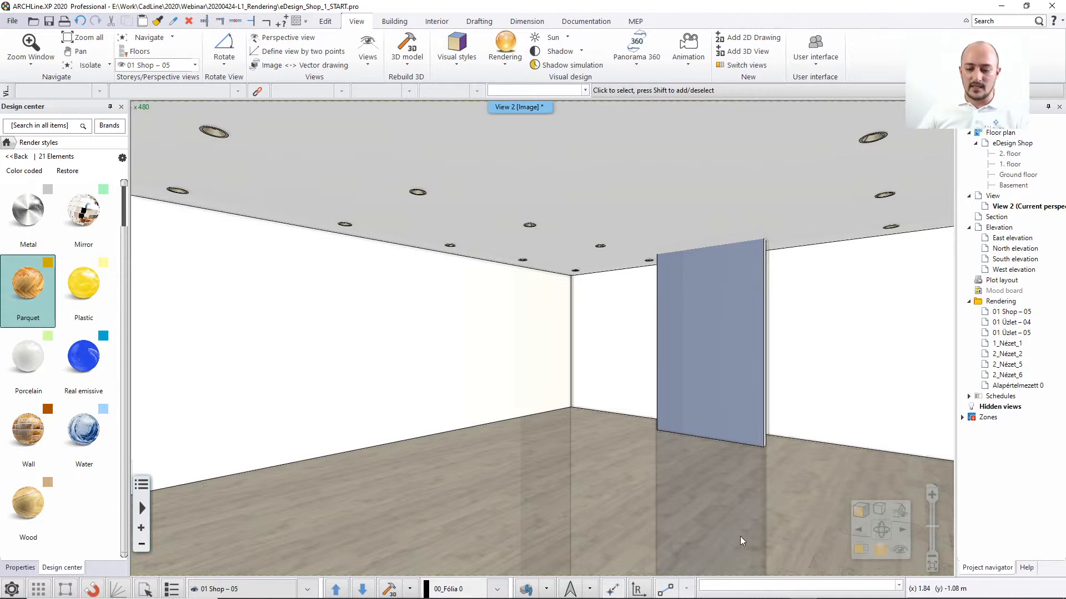
Rerun the real-time rendering of the shop and set its exposure to 310.
{"action": "left_click", "coordinate": [885, 588]}
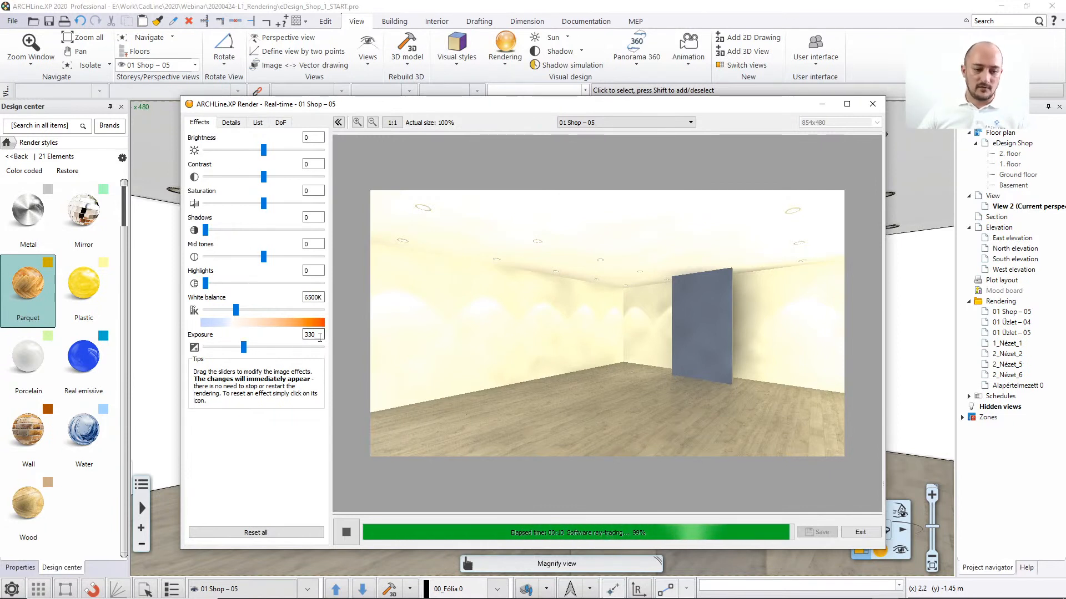
{"action": "left_click_drag", "start_coordinate": [313, 336], "coordinate": [308, 336]}
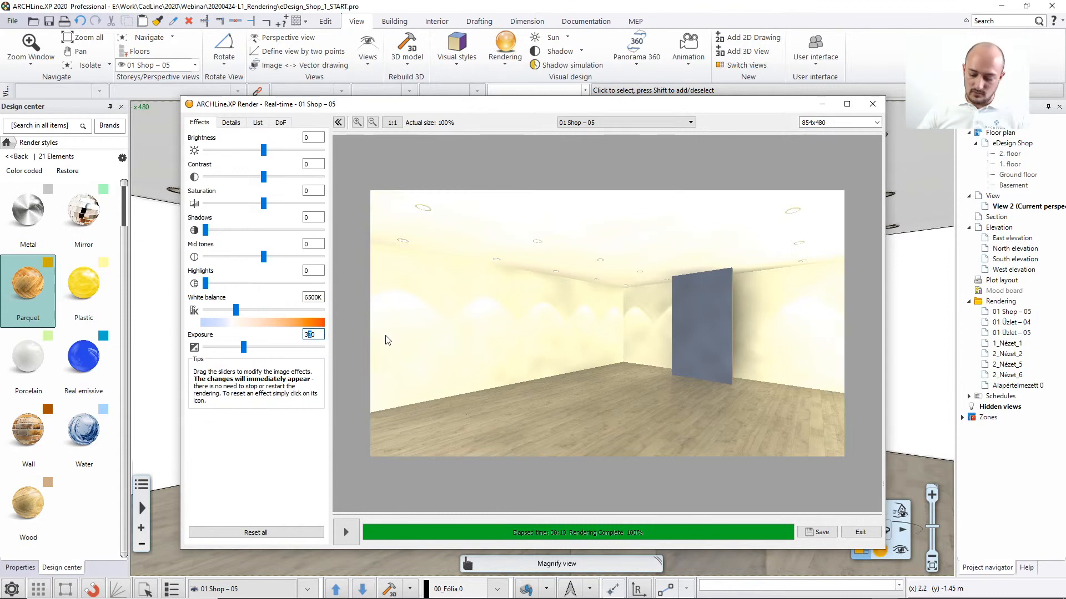
{"action": "type", "text": "1"}
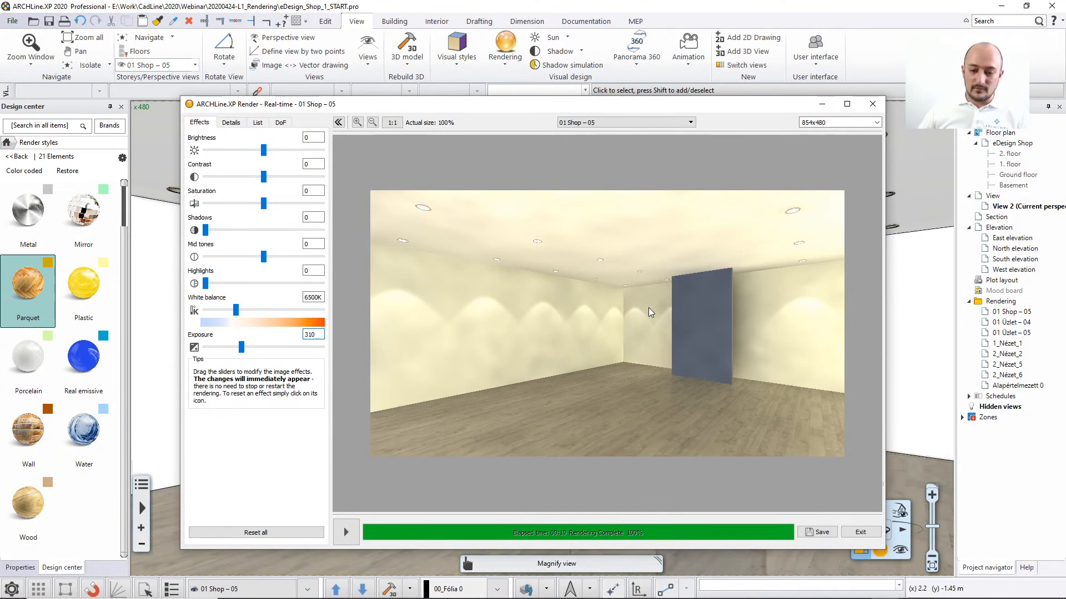
Examine the wall lighting and the floor reflections around the blue panel in the rendering, and return to the model view.
{"action": "mouse_move", "coordinate": [702, 331]}
{"action": "left_mouse_down"}
{"action": "mouse_move", "coordinate": [744, 266]}
{"action": "mouse_move", "coordinate": [740, 341]}
{"action": "mouse_move", "coordinate": [710, 315]}
{"action": "mouse_move", "coordinate": [704, 333]}
{"action": "left_mouse_up"}
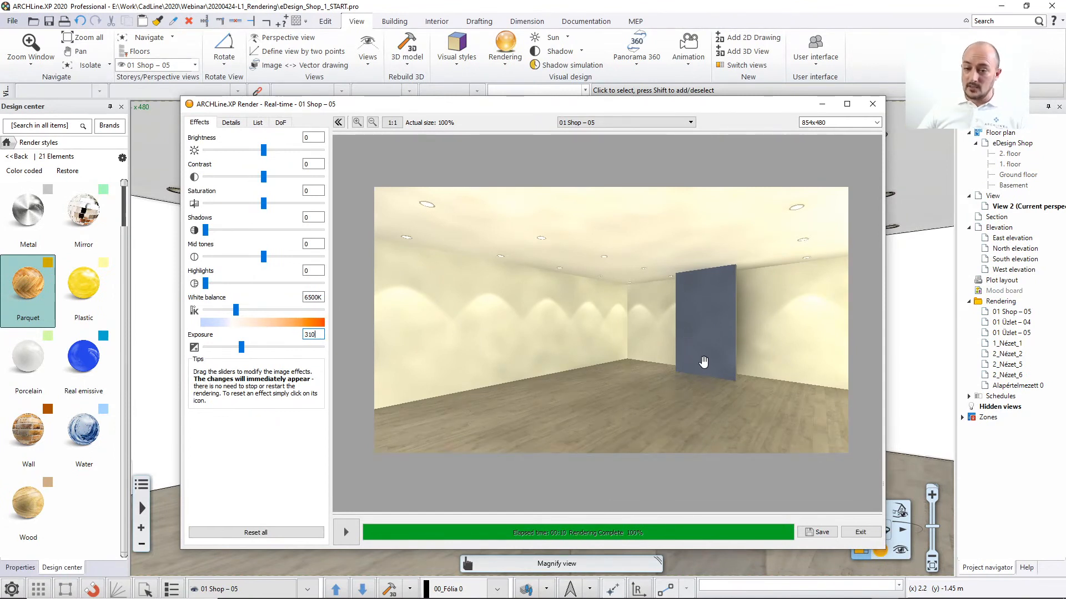
{"action": "left_click_drag", "start_coordinate": [686, 350], "coordinate": [673, 348]}
{"action": "scroll", "coordinate": [673, 348], "scroll_direction": "up", "scroll_amount": 4}
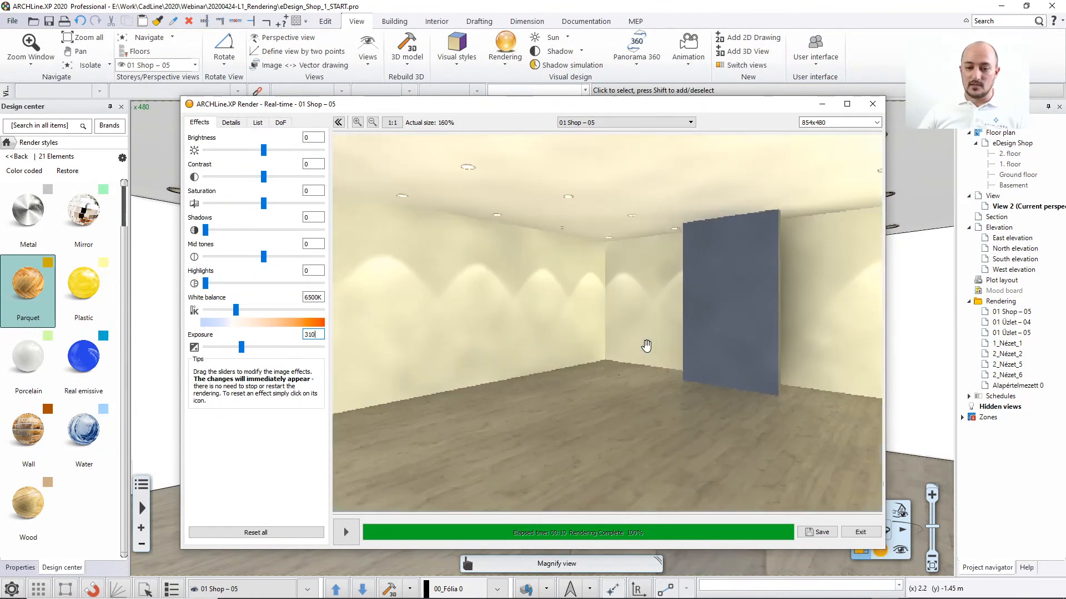
{"action": "scroll", "coordinate": [674, 375], "scroll_direction": "up", "scroll_amount": 2}
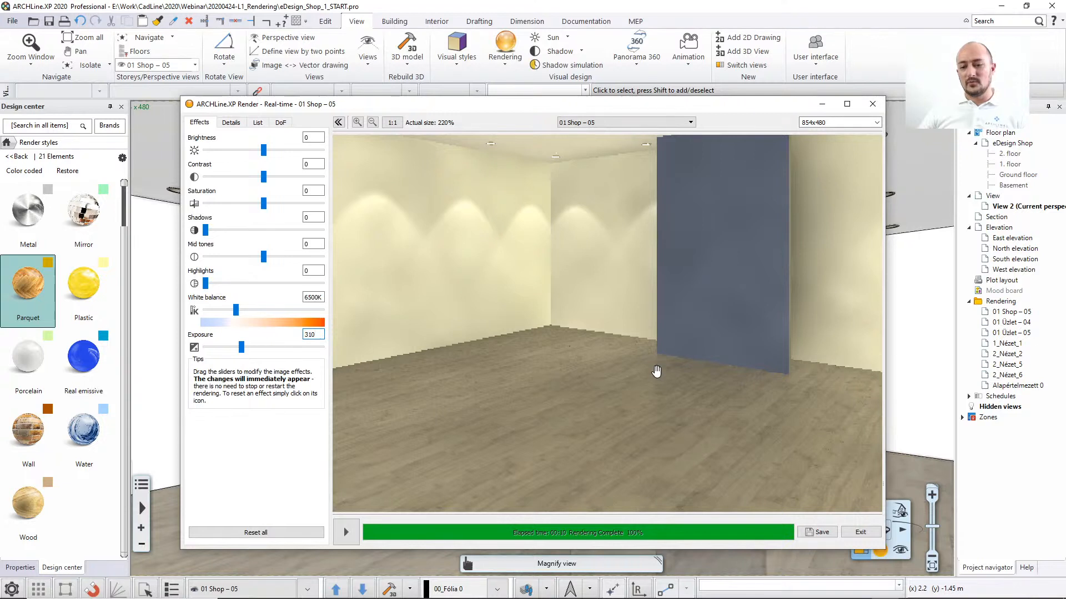
{"action": "scroll", "coordinate": [655, 360], "scroll_direction": "down", "scroll_amount": 2}
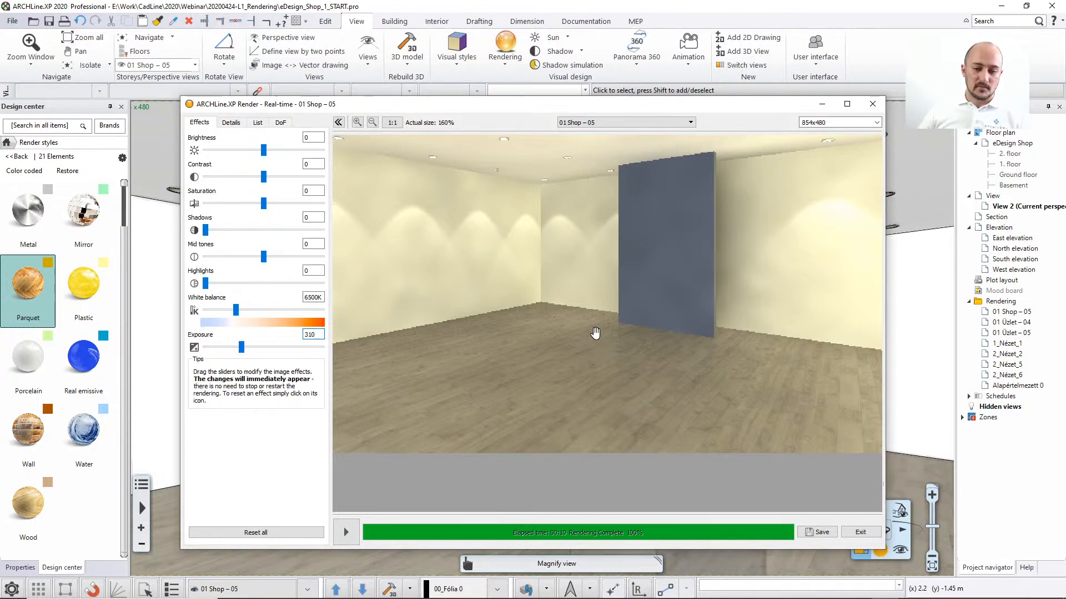
{"action": "left_click_drag", "start_coordinate": [595, 333], "coordinate": [631, 352]}
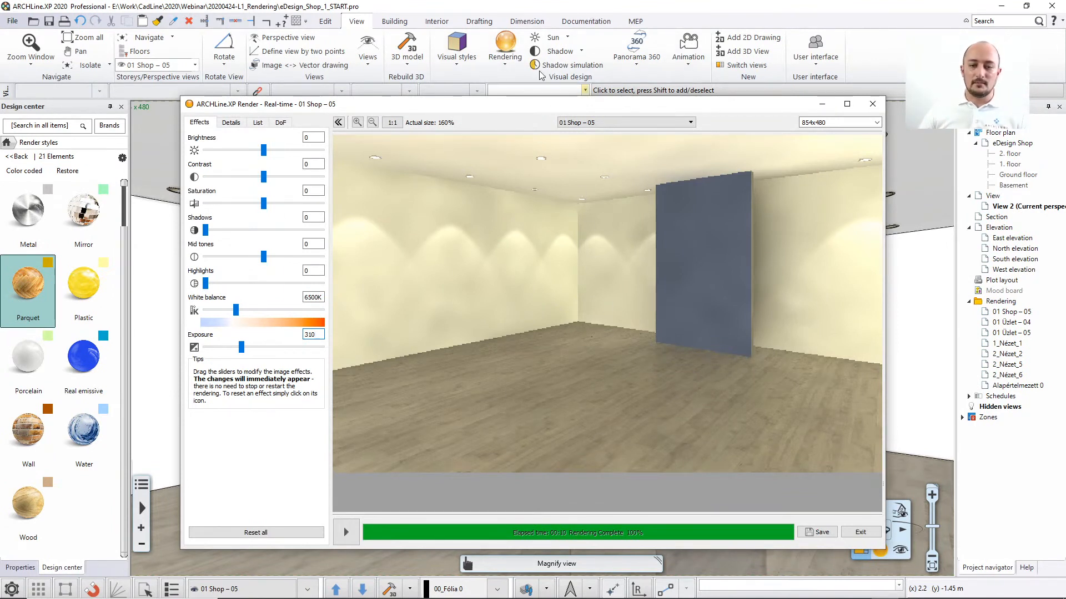
{"action": "left_click", "coordinate": [519, 6]}
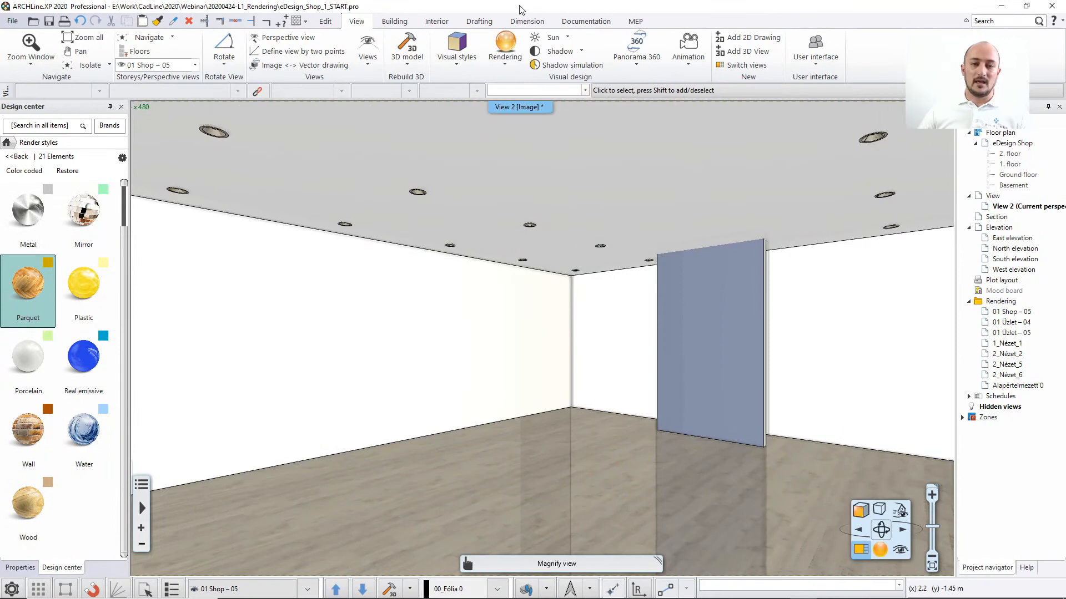
Find the floor's material and set its reflection to 72%.
{"action": "right_click", "coordinate": [578, 443]}
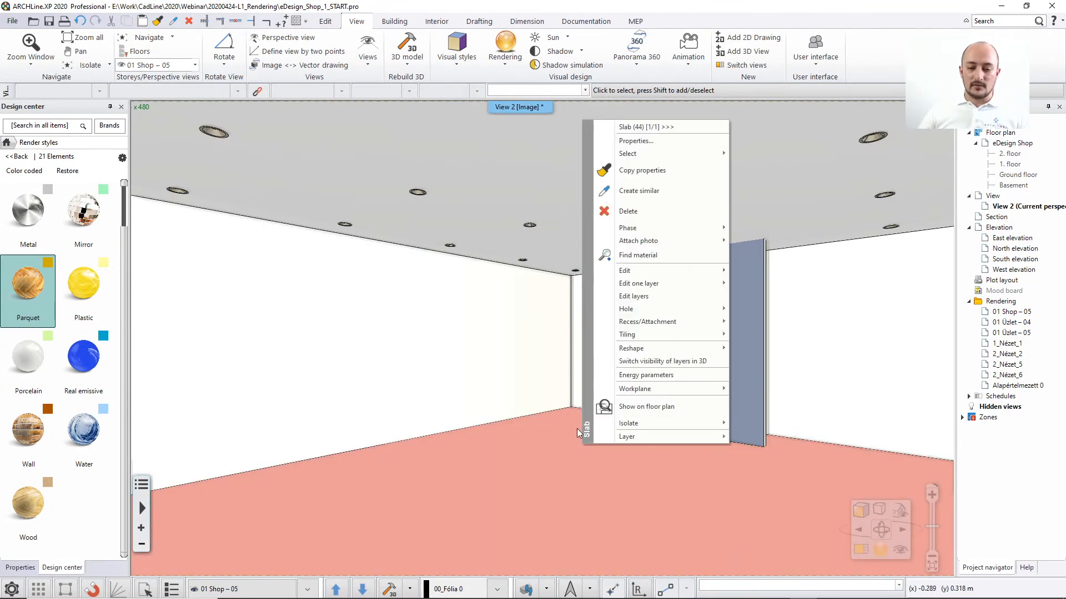
{"action": "left_click", "coordinate": [625, 257]}
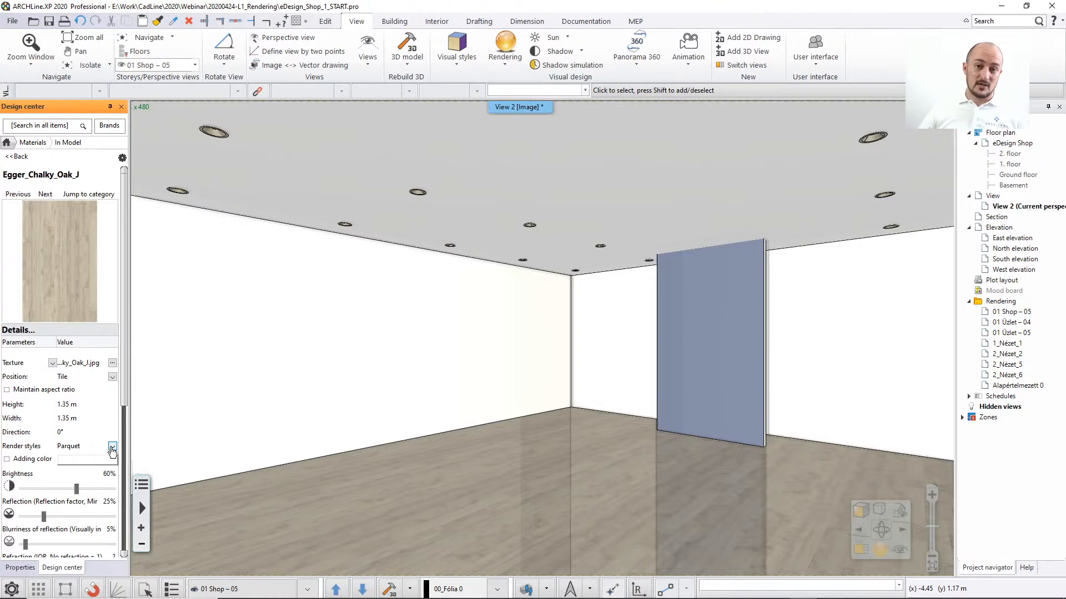
{"action": "left_click_drag", "start_coordinate": [124, 345], "coordinate": [124, 421]}
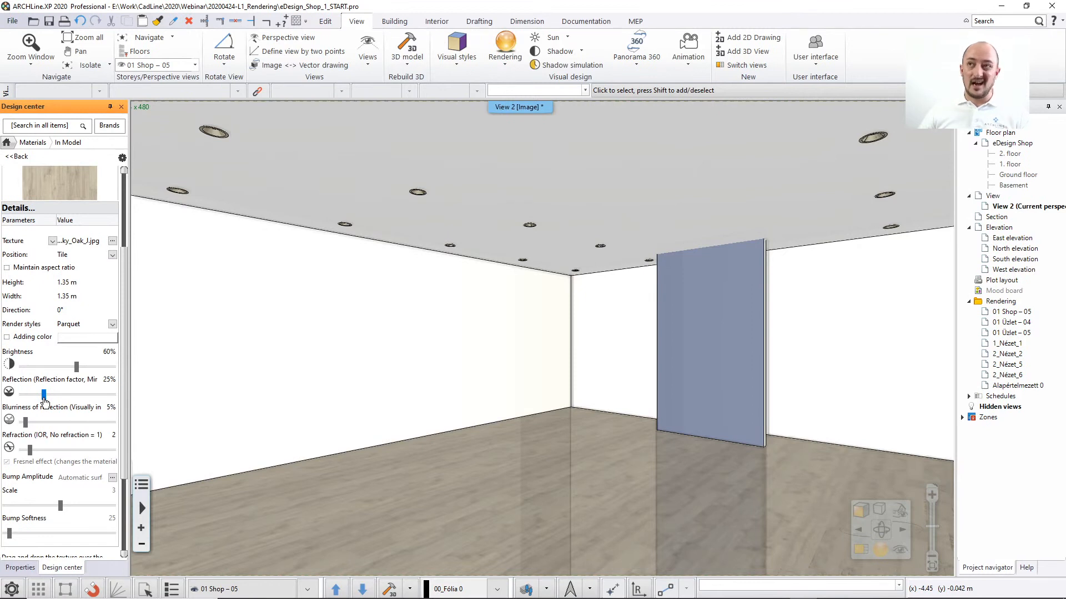
{"action": "left_click_drag", "start_coordinate": [45, 400], "coordinate": [89, 401]}
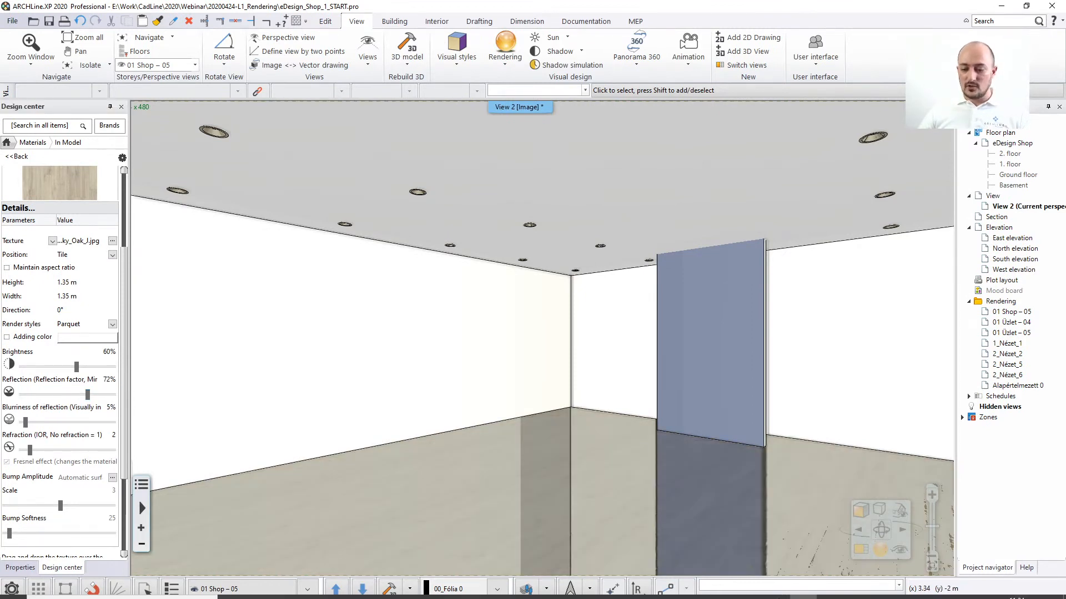
Render the shop again, set the floor material's reflection blurriness to 0% and rerun the rendering.
{"action": "left_click", "coordinate": [883, 590]}
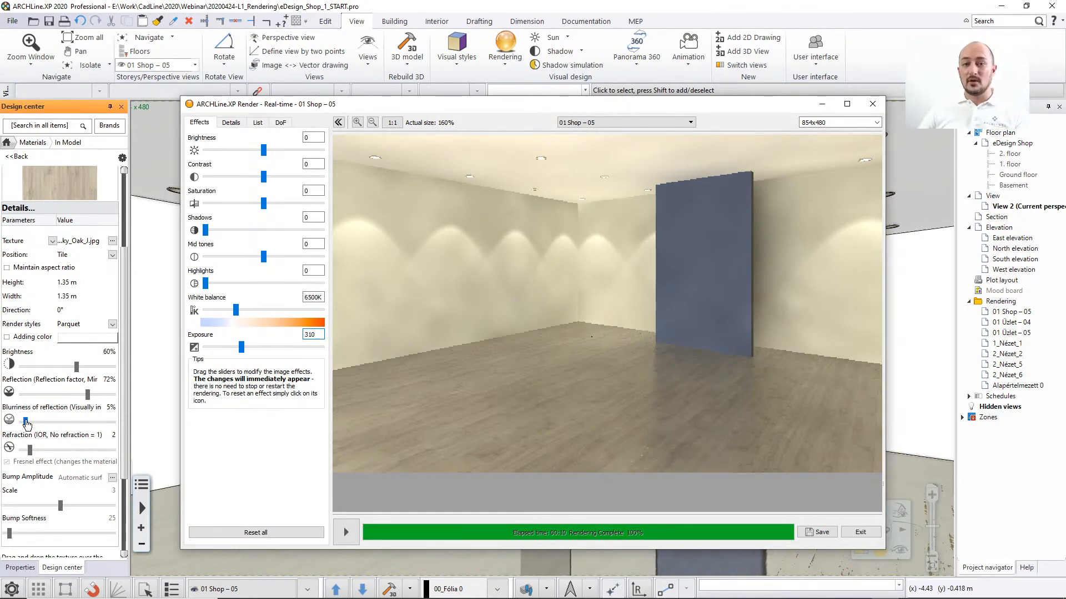
{"action": "left_click_drag", "start_coordinate": [26, 425], "coordinate": [20, 426]}
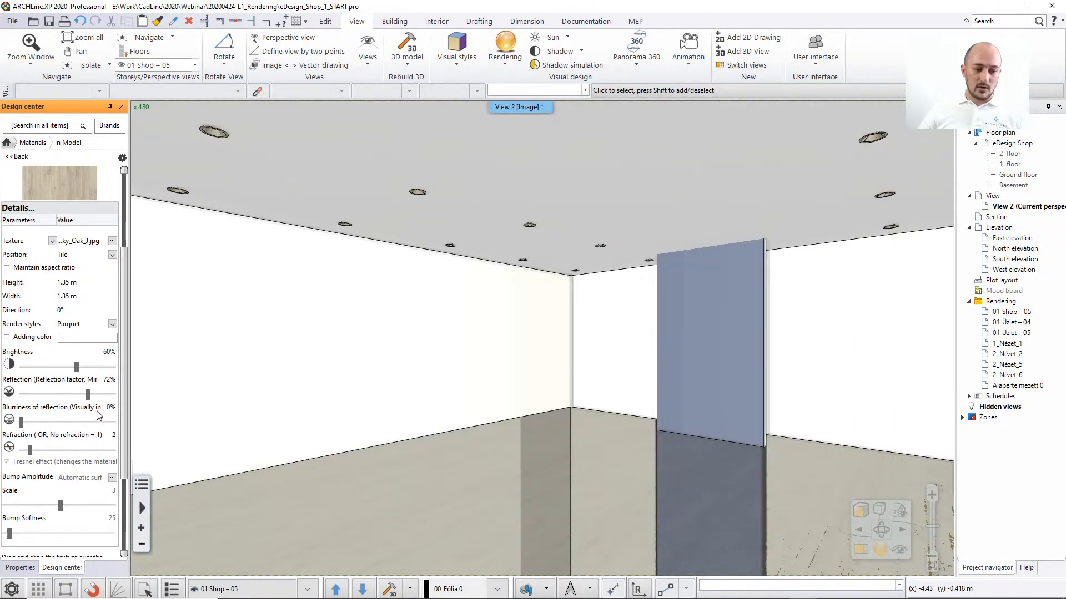
{"action": "left_click", "coordinate": [888, 592]}
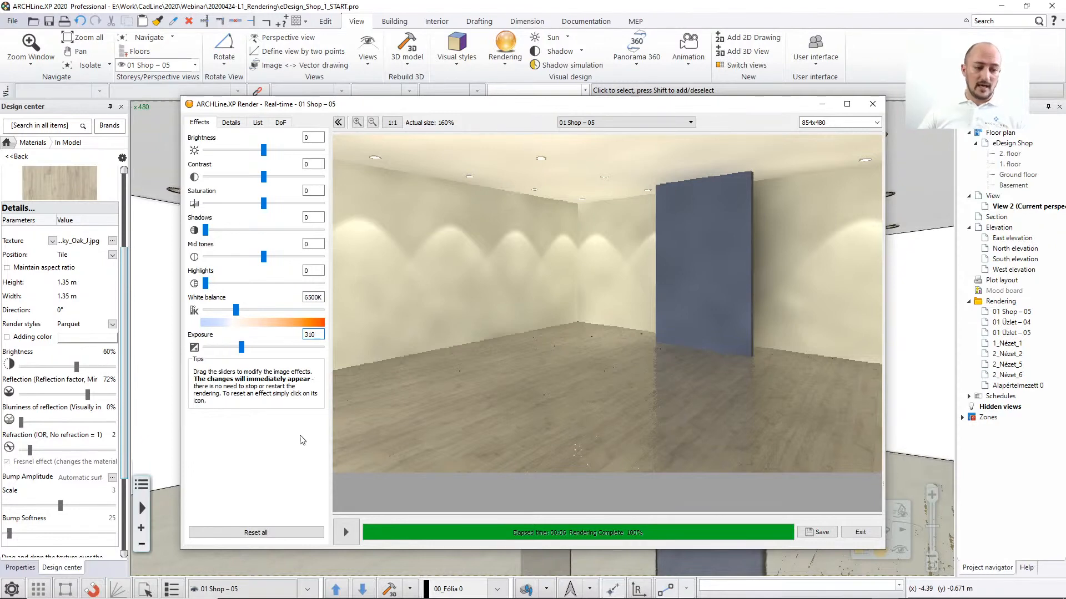
Review the bump surface options of the floor material and keep Automatic surface by texture.
{"action": "left_click", "coordinate": [114, 478]}
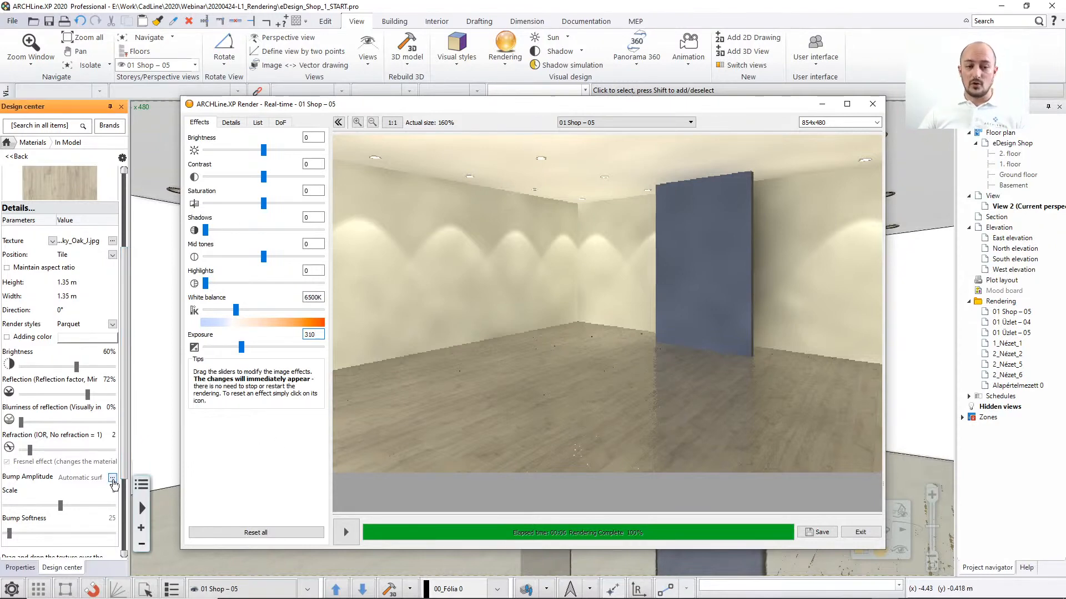
{"action": "left_click", "coordinate": [113, 480]}
{"action": "left_click", "coordinate": [112, 480]}
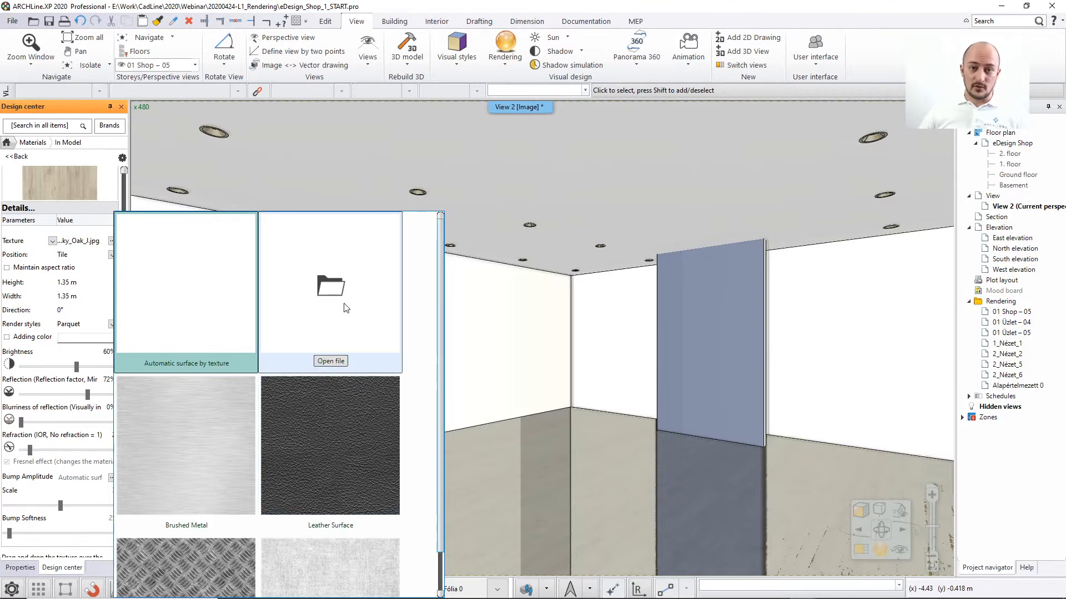
{"action": "left_click", "coordinate": [168, 303]}
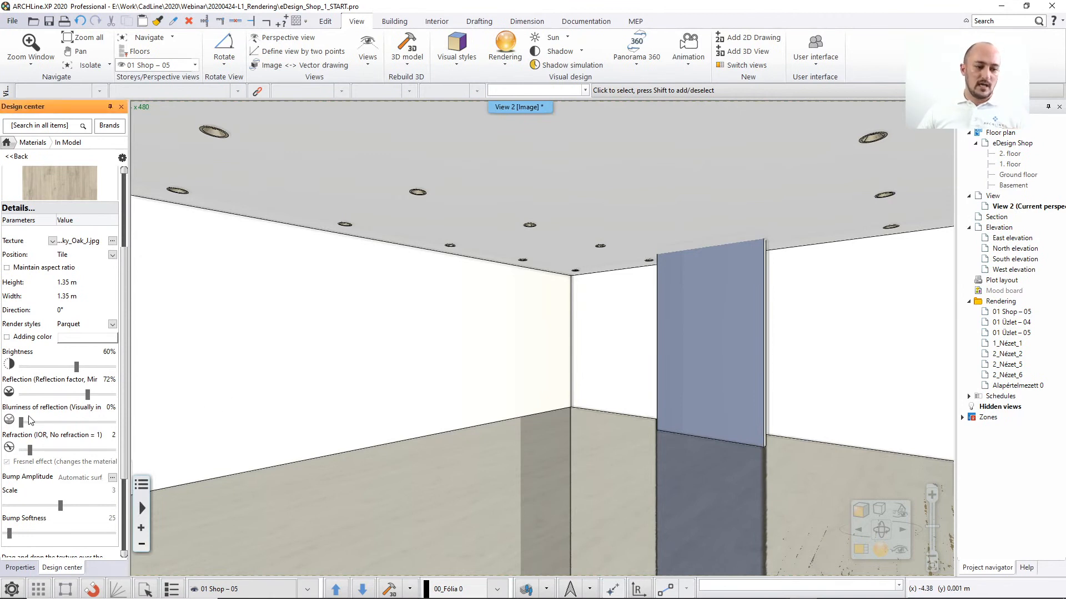
Set the floor material's reflection blurriness to 20%, rerun the rendering and return to the model view.
{"action": "left_click_drag", "start_coordinate": [21, 422], "coordinate": [40, 425]}
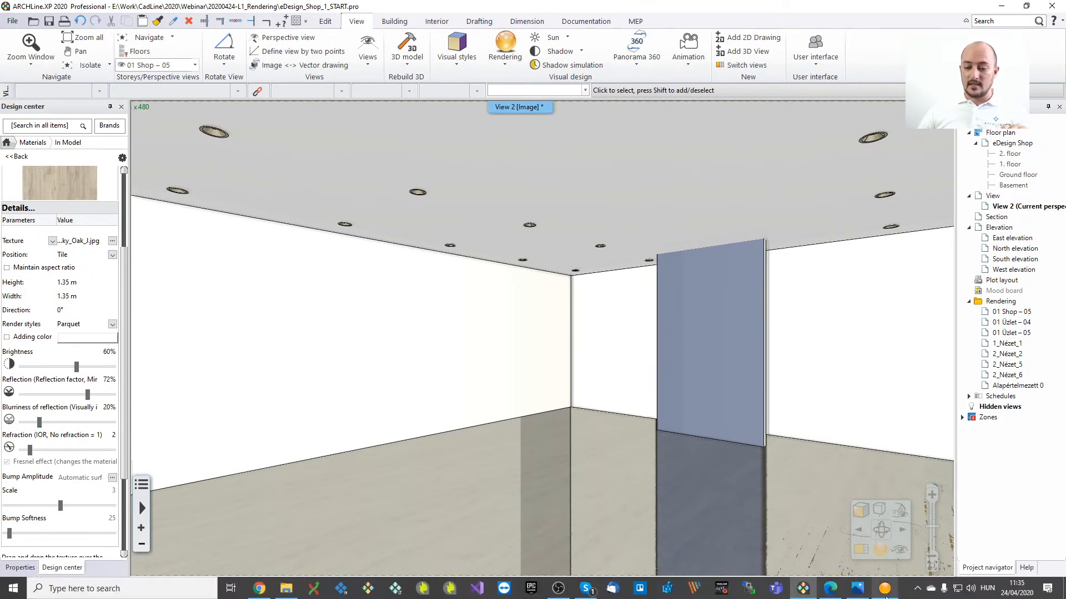
{"action": "left_click", "coordinate": [885, 593]}
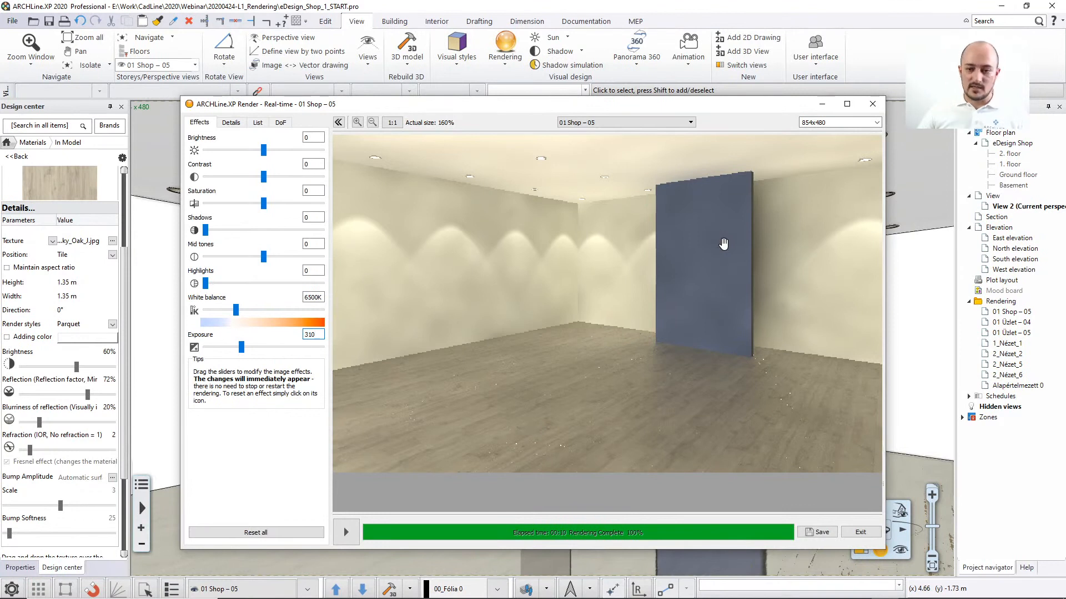
{"action": "left_click", "coordinate": [532, 9]}
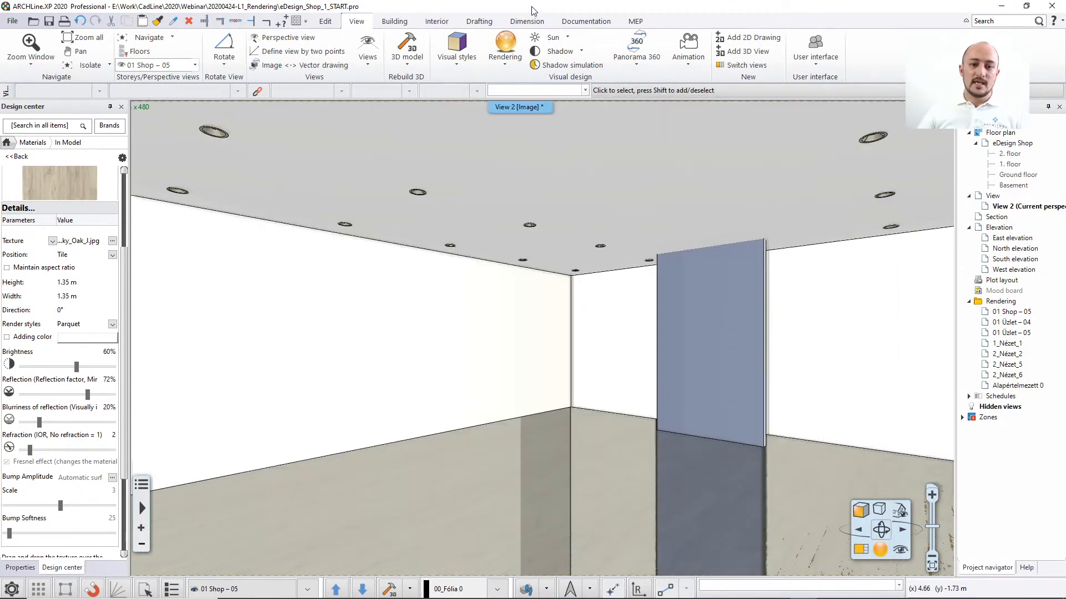
Try the Mirror turquoise material from the Glass, Mirror category on the blue panel, replacing the material on this object only.
{"action": "left_click", "coordinate": [7, 146]}
{"action": "left_click", "coordinate": [34, 237]}
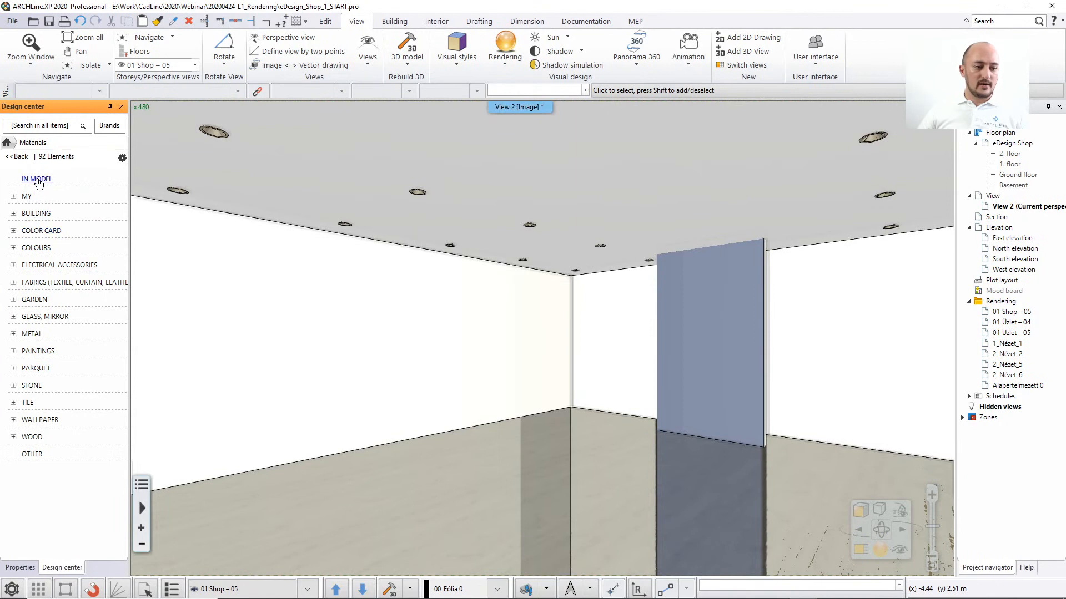
{"action": "left_click", "coordinate": [44, 319]}
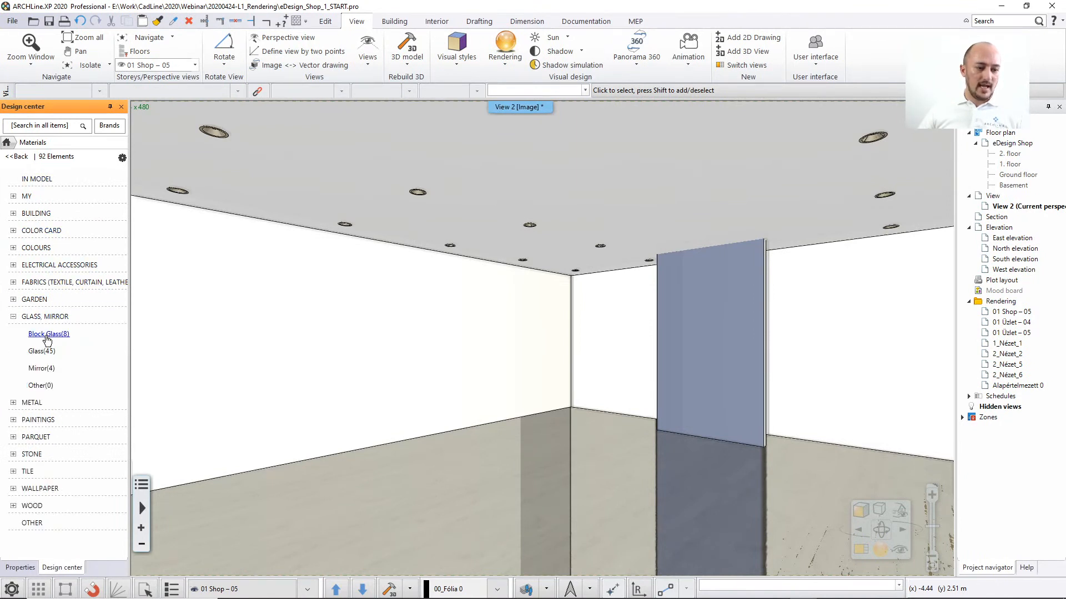
{"action": "left_click", "coordinate": [48, 371]}
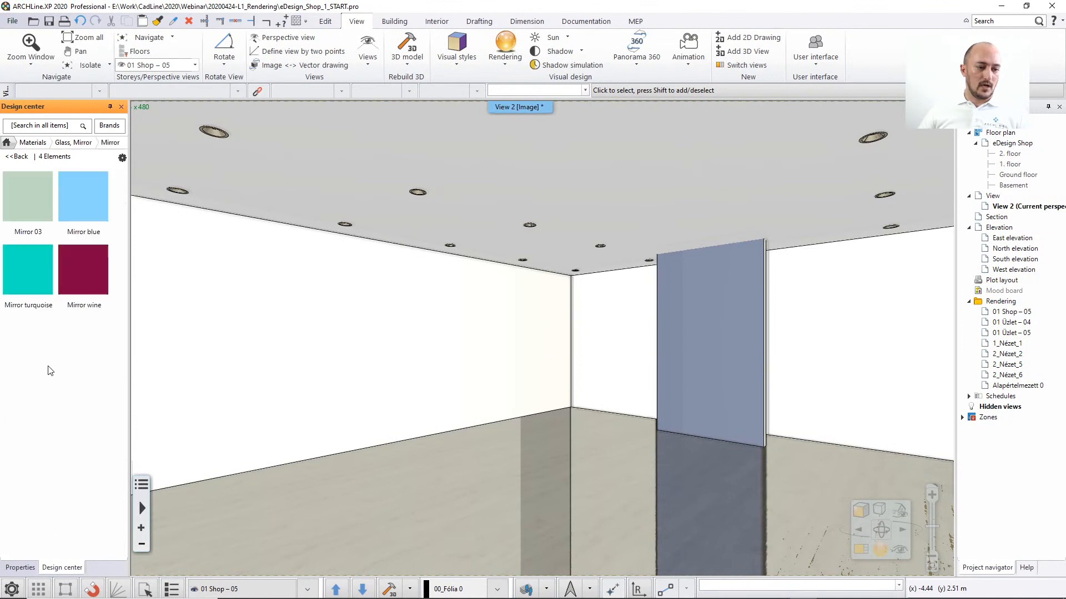
{"action": "mouse_move", "coordinate": [50, 311]}
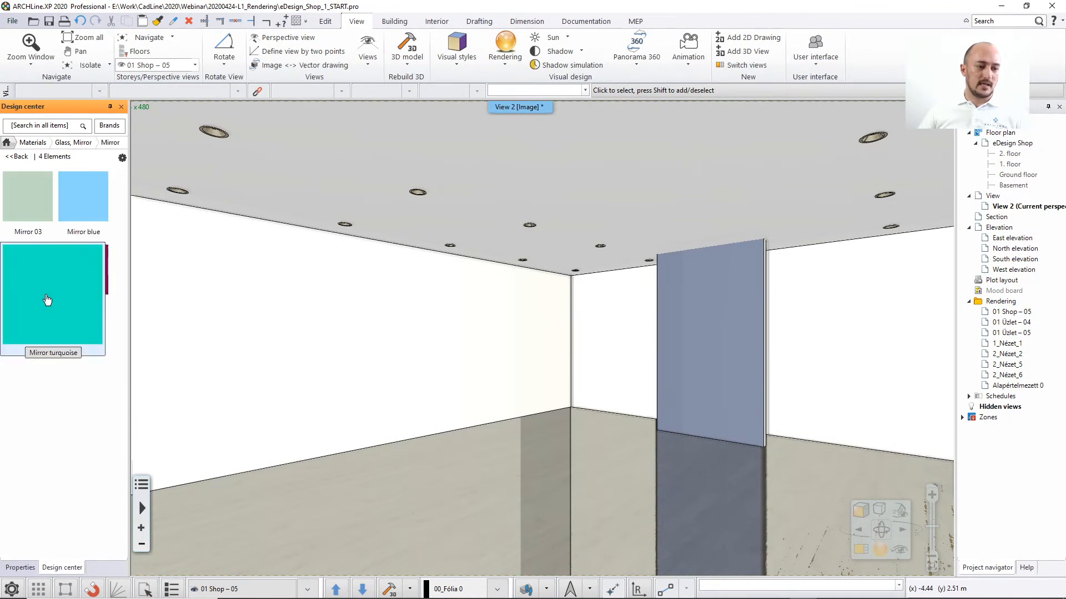
{"action": "mouse_move", "coordinate": [40, 294]}
{"action": "left_mouse_down"}
{"action": "mouse_move", "coordinate": [682, 321]}
{"action": "mouse_move", "coordinate": [698, 307]}
{"action": "left_mouse_up"}
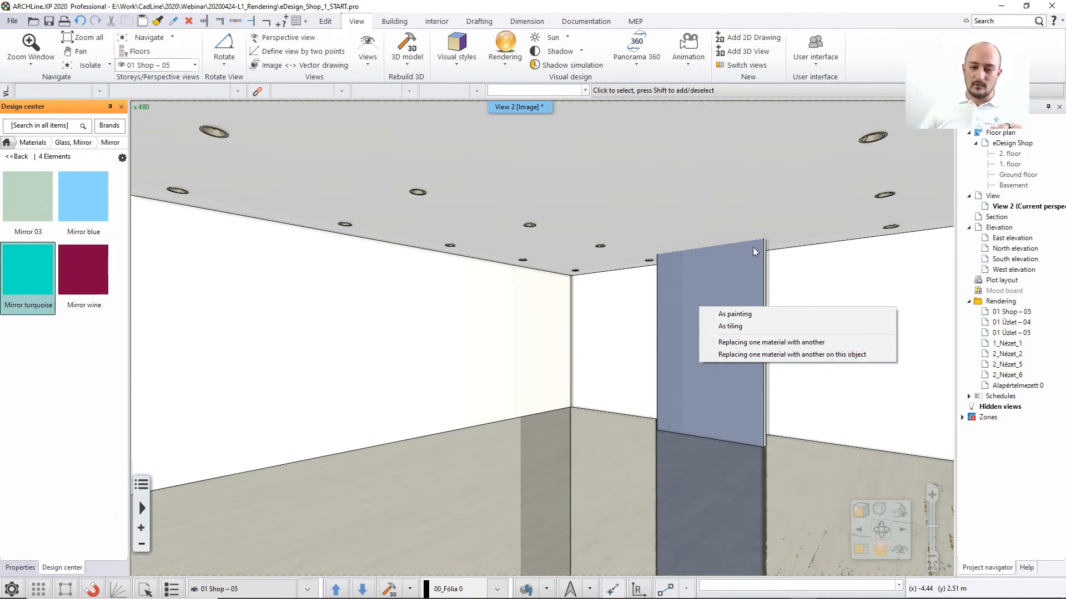
{"action": "left_click", "coordinate": [750, 354]}
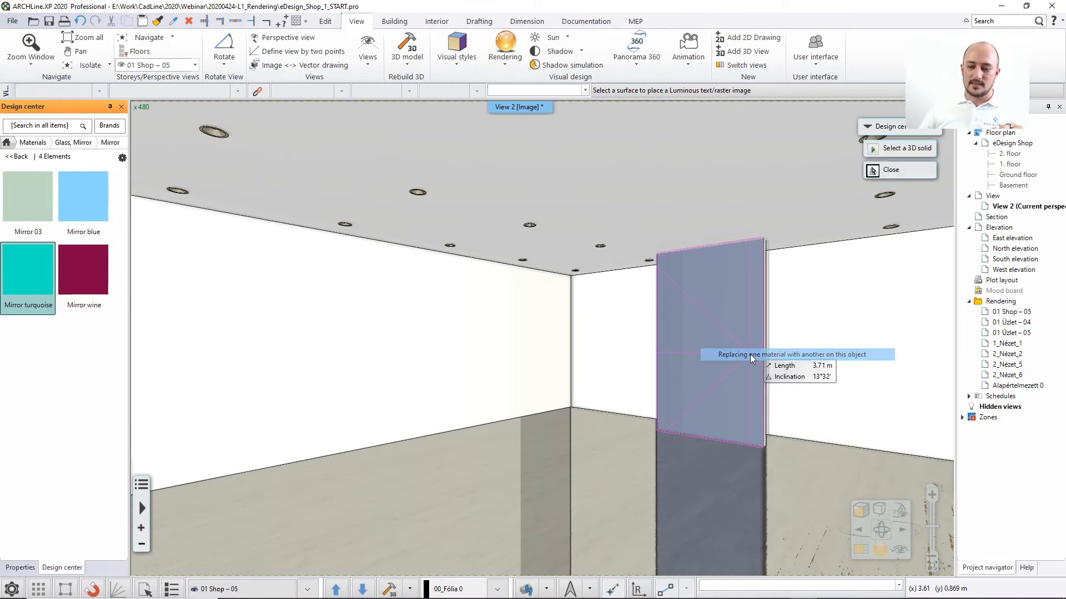
{"action": "left_click", "coordinate": [714, 322]}
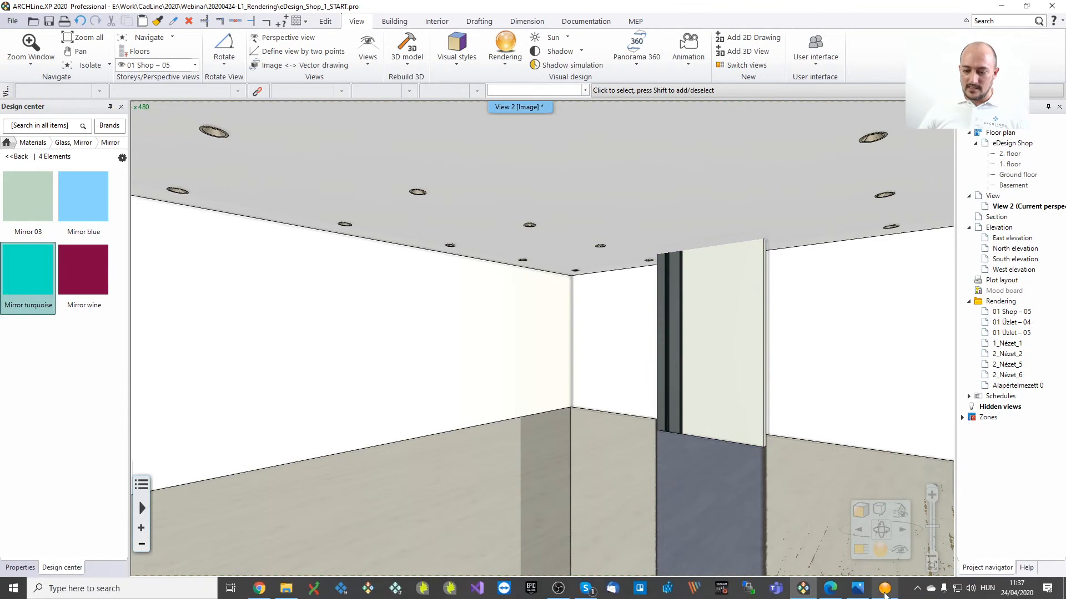
Rerun the rendering with the mirror panel, return to the model view and undo the material replacement.
{"action": "left_click", "coordinate": [885, 593]}
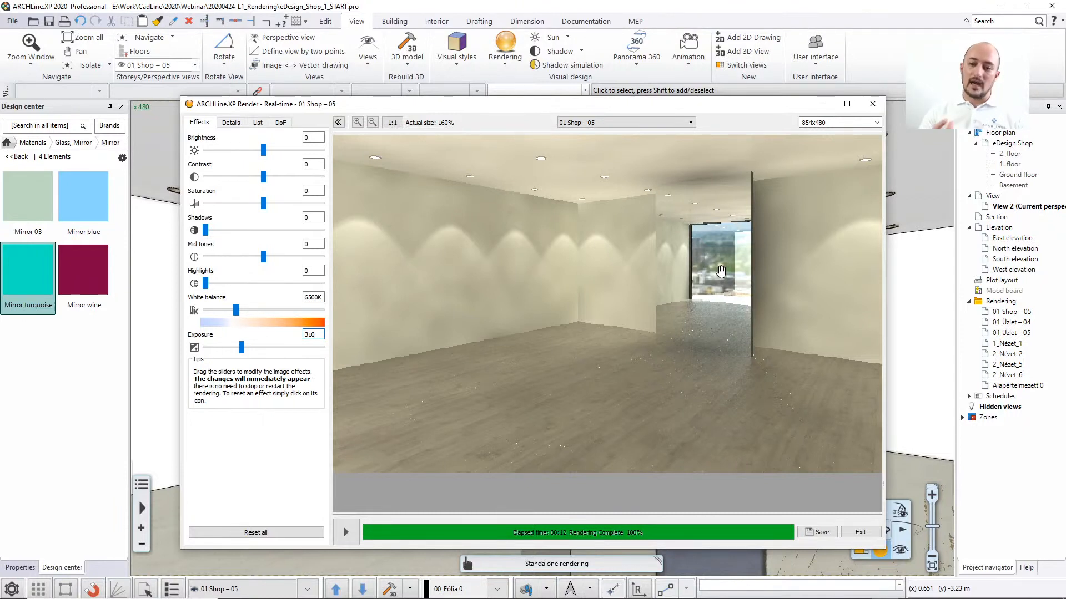
{"action": "left_click", "coordinate": [624, 9]}
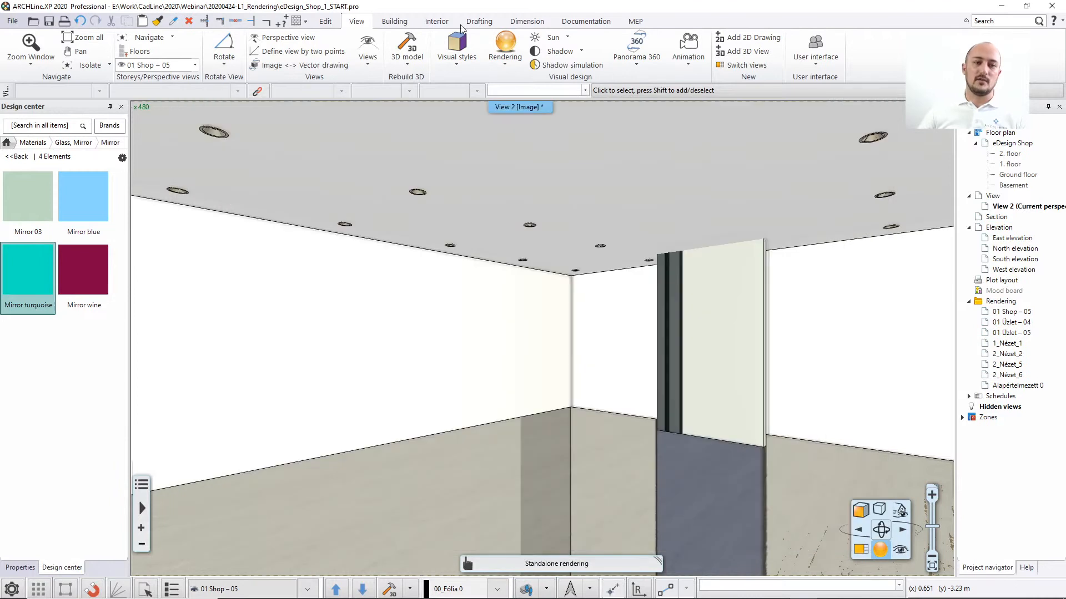
{"action": "left_click", "coordinate": [80, 22]}
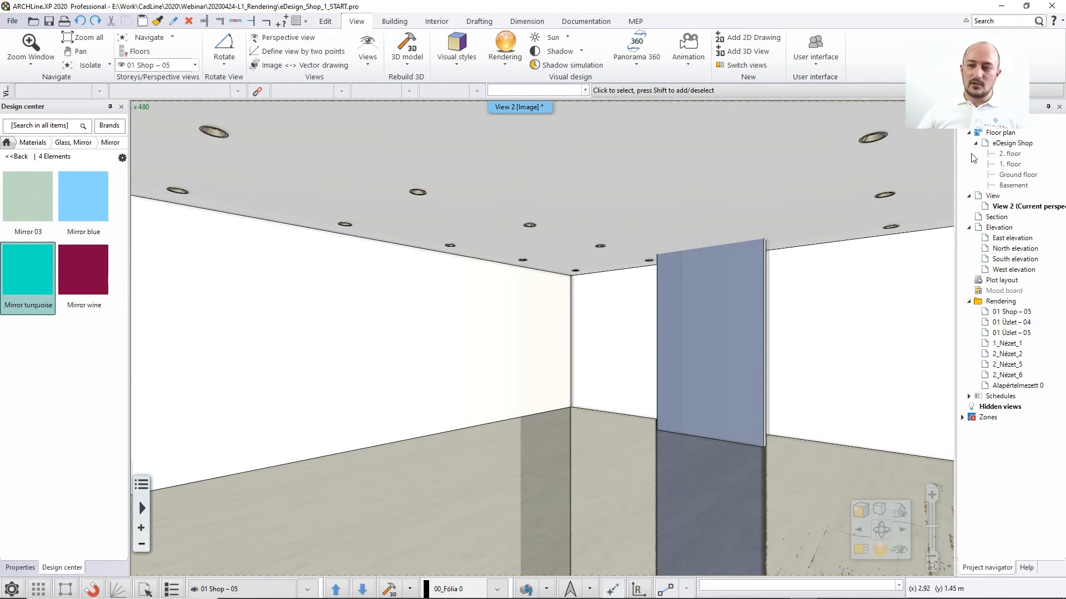
Show the ground floor plan beside the 3D view and review the 3D view's layers in Layer walk.
{"action": "left_click", "coordinate": [940, 107]}
{"action": "left_click", "coordinate": [679, 236]}
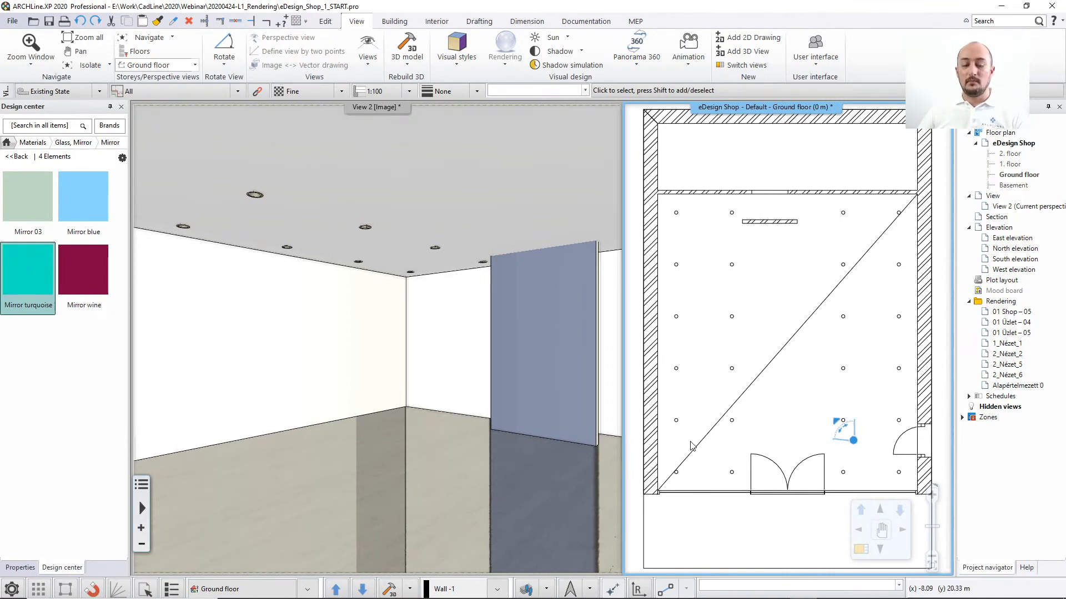
{"action": "left_click", "coordinate": [469, 338]}
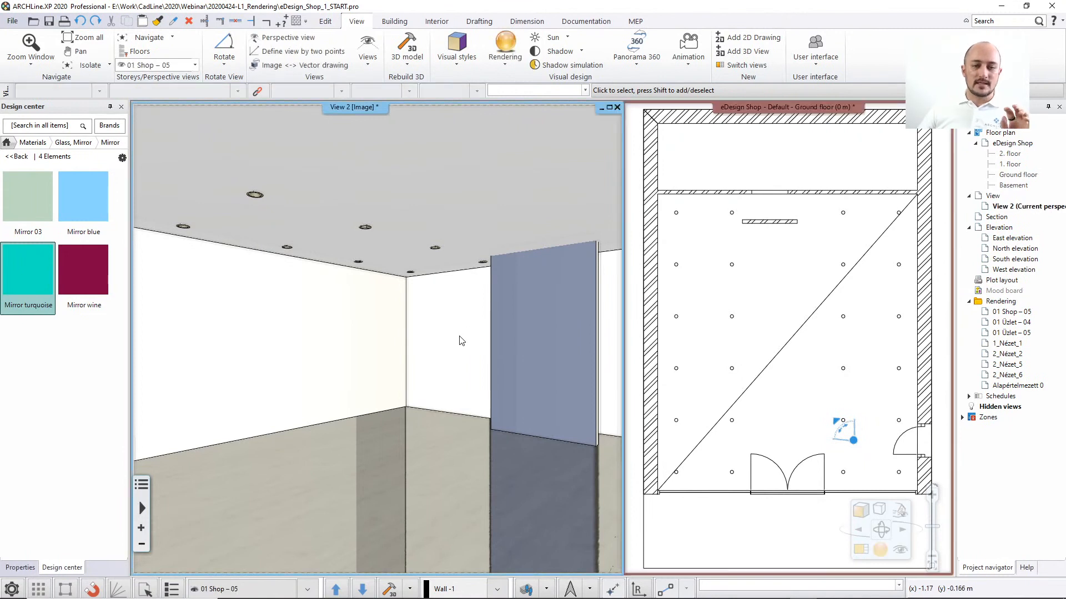
{"action": "left_click", "coordinate": [530, 588]}
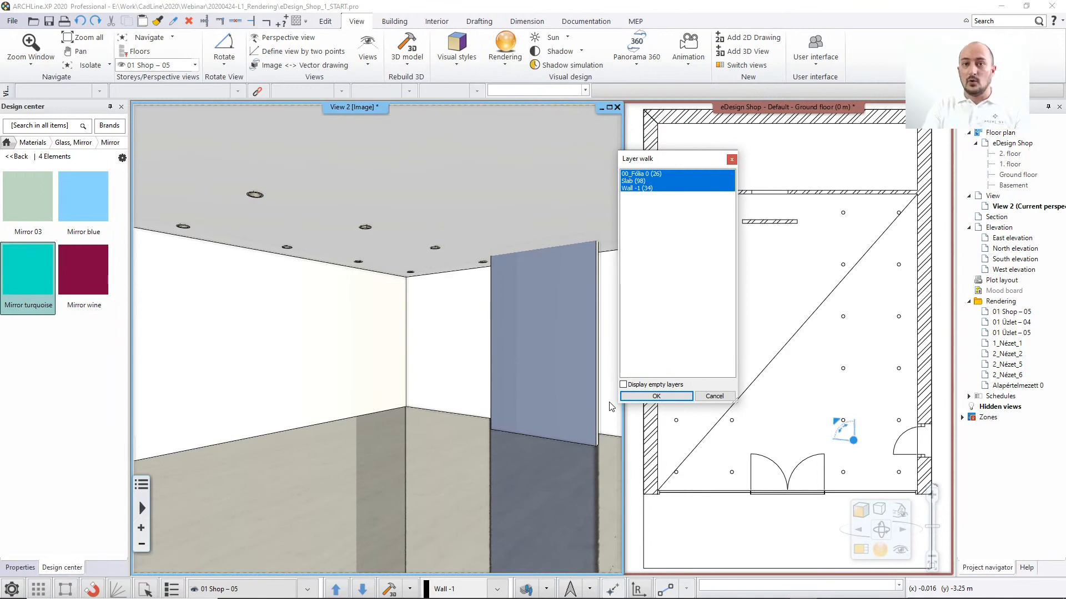
{"action": "left_click", "coordinate": [667, 398]}
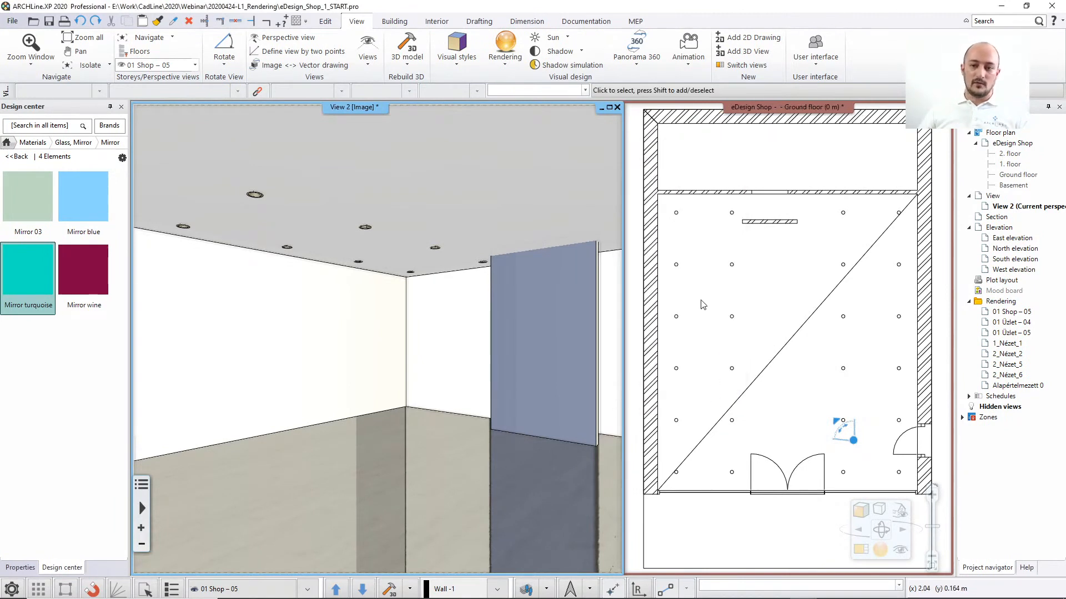
Turn on the Customer area - Furniture layer in the ground floor plan with Layer walk.
{"action": "left_click", "coordinate": [704, 306]}
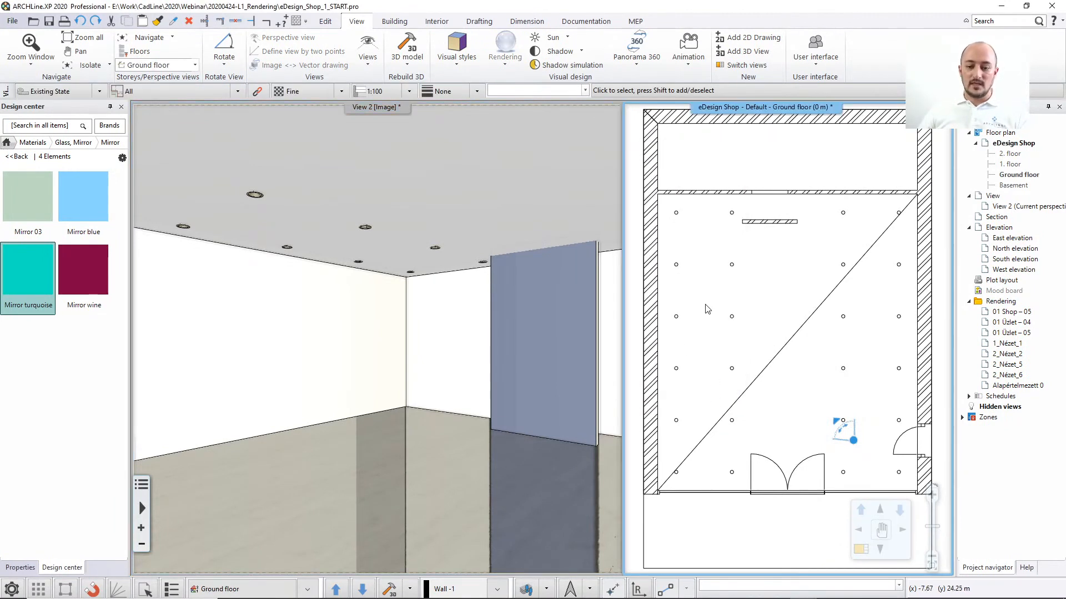
{"action": "left_click", "coordinate": [531, 588]}
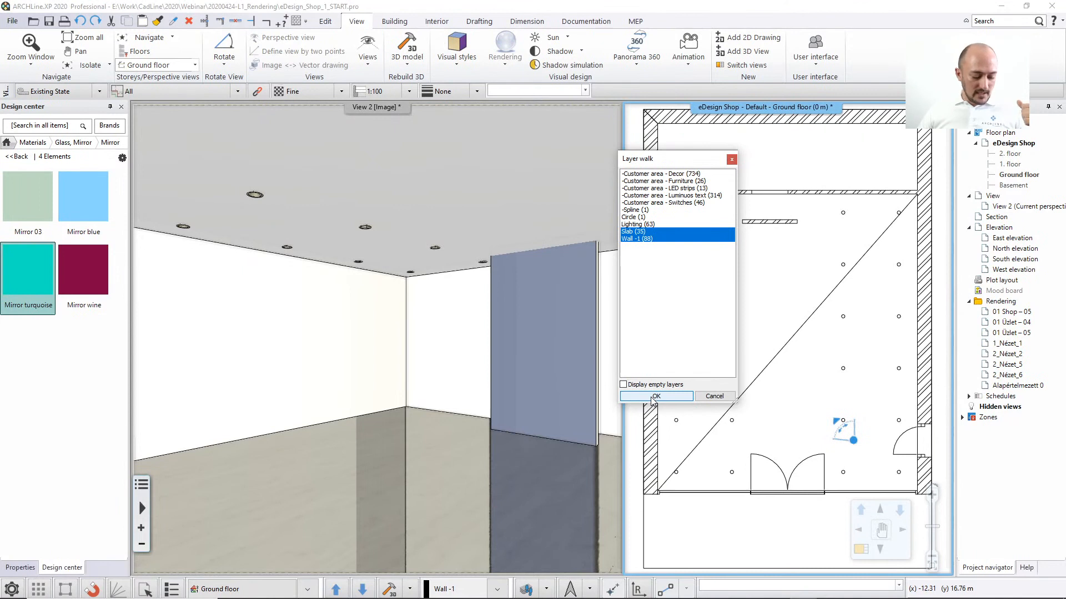
{"action": "left_click", "coordinate": [666, 182]}
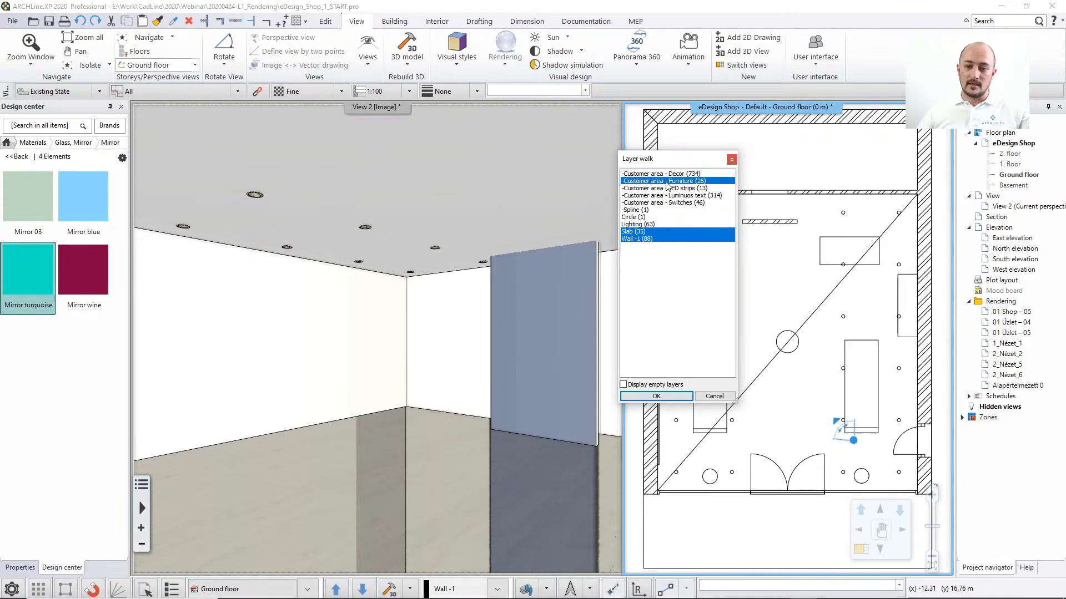
{"action": "left_click", "coordinate": [666, 397]}
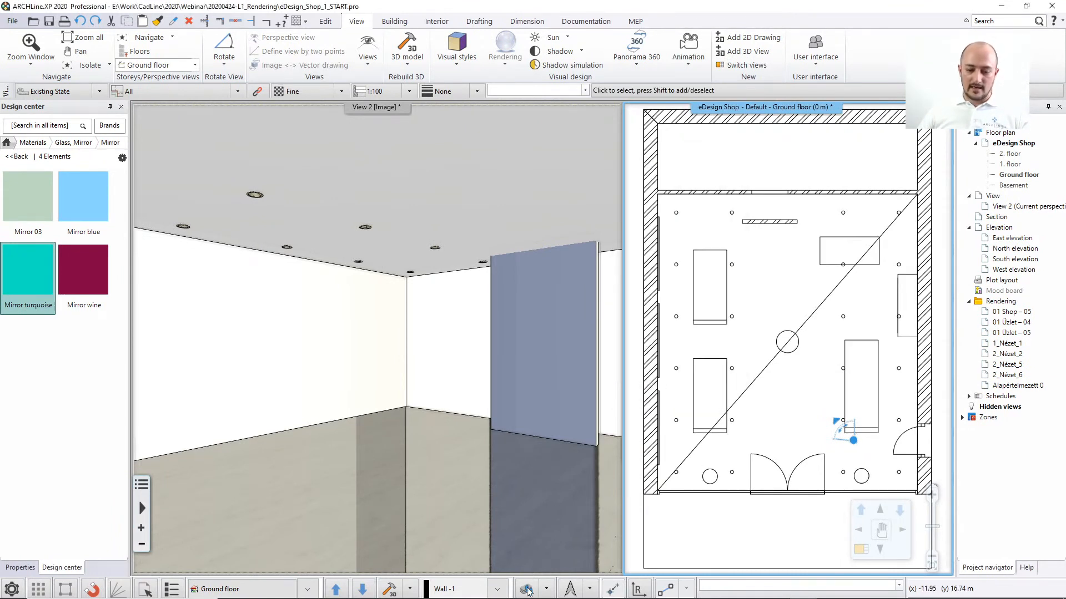
Rebuild the 3D model with the furniture and maximize the 3D view.
{"action": "left_click", "coordinate": [398, 591]}
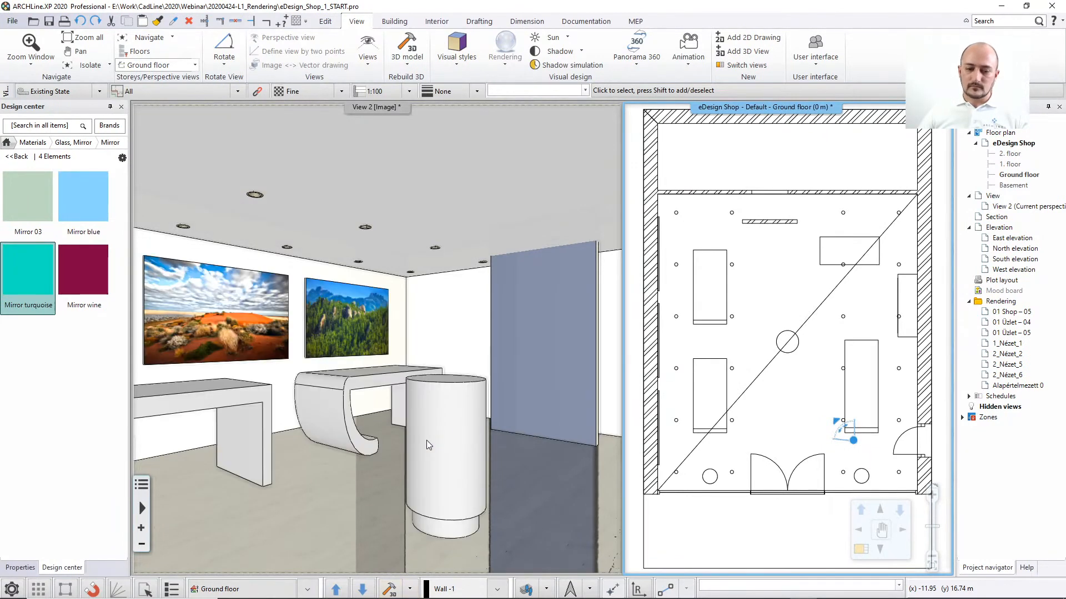
{"action": "left_click", "coordinate": [593, 122]}
{"action": "left_click", "coordinate": [609, 107]}
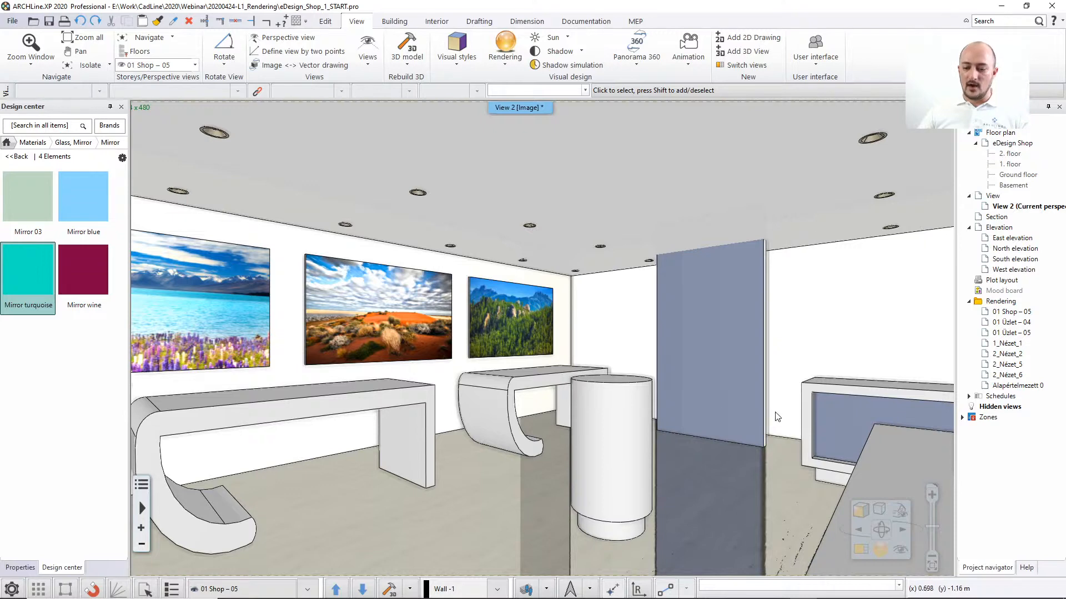
Rerun the existing real-time rendering with the furniture included and quit the render window.
{"action": "left_click", "coordinate": [885, 590]}
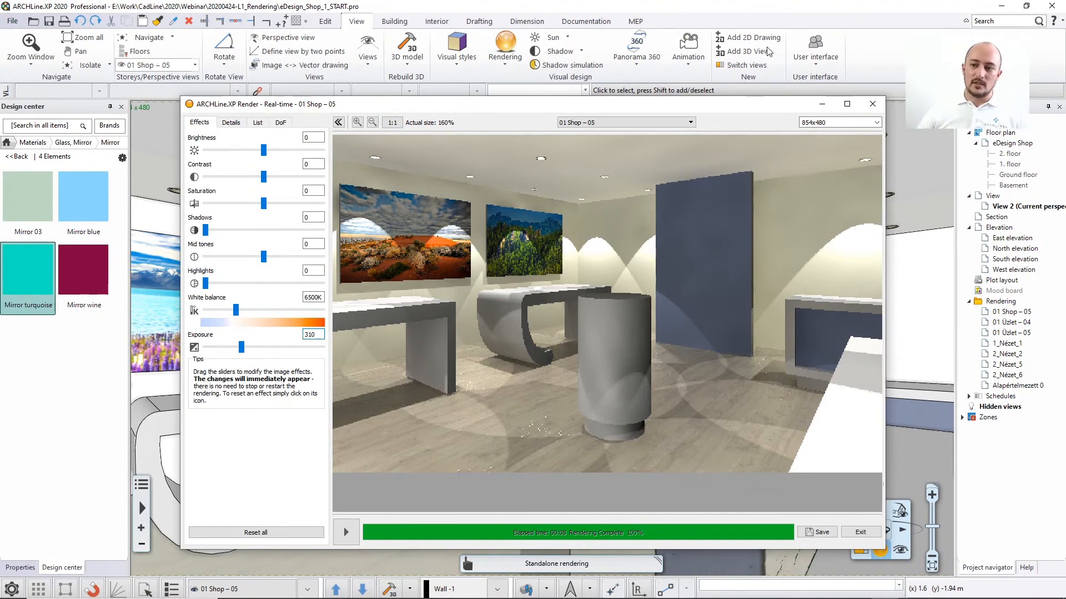
{"action": "key", "text": "Escape"}
{"action": "left_click", "coordinate": [539, 313]}
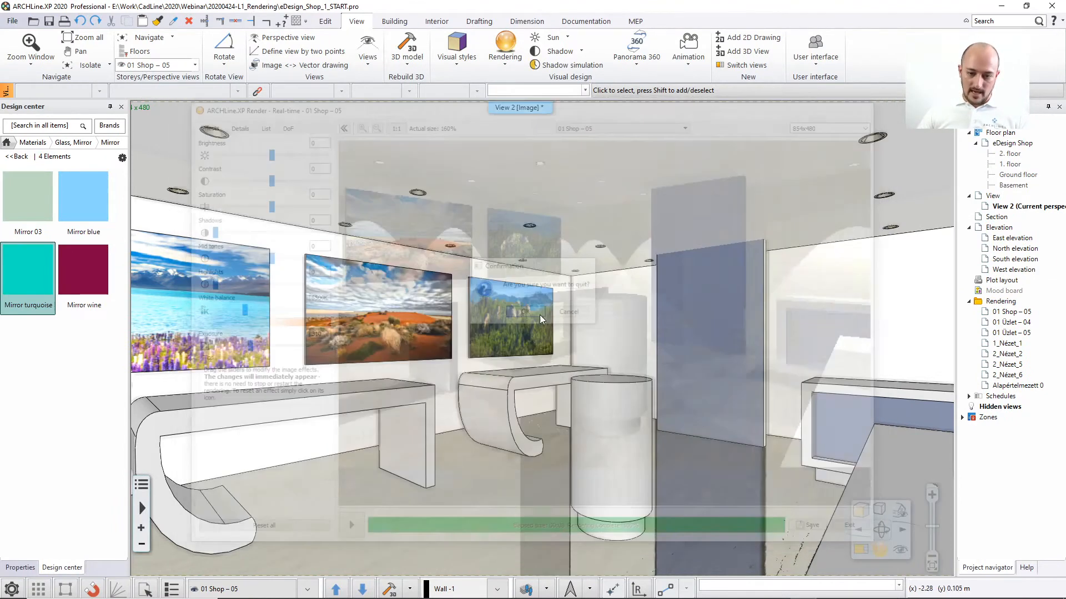
Start a new standalone real-time draft rendering of the furnished shop at 854x480 and return to the model view.
{"action": "left_click", "coordinate": [881, 550]}
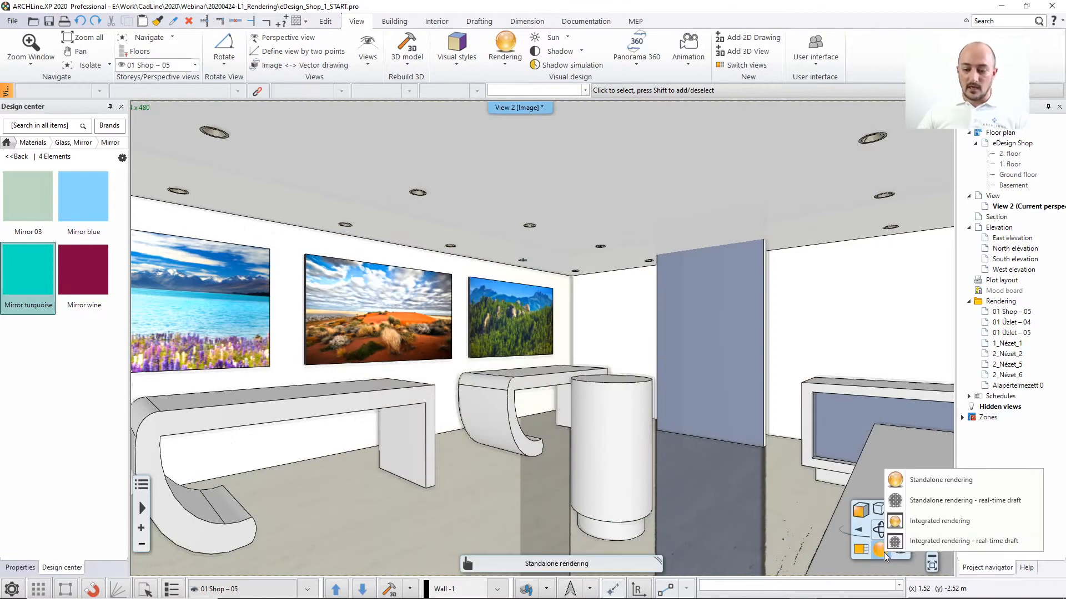
{"action": "left_click", "coordinate": [913, 502]}
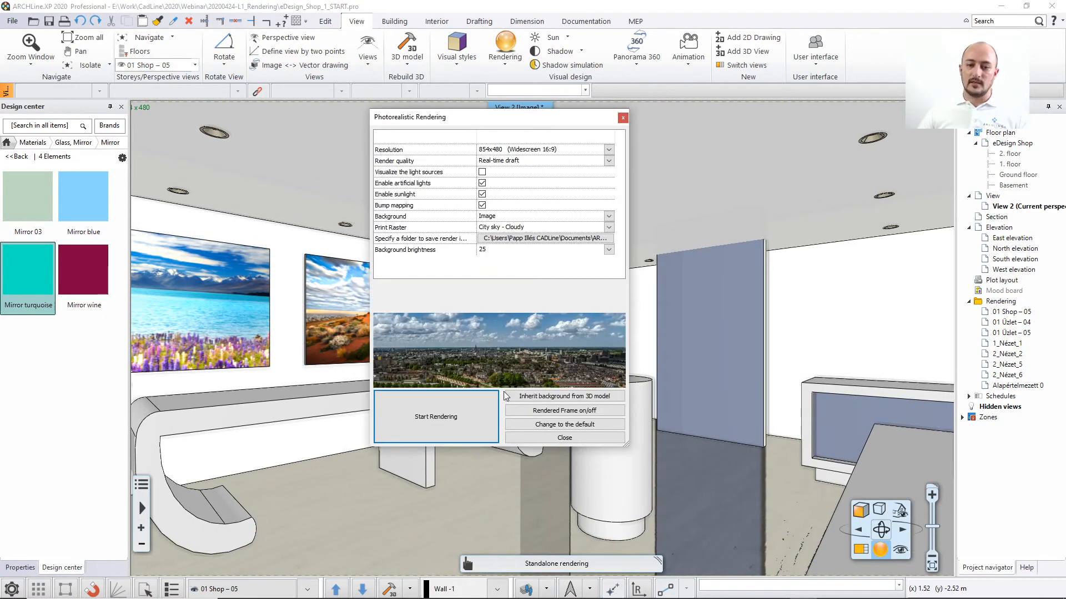
{"action": "left_click", "coordinate": [474, 432]}
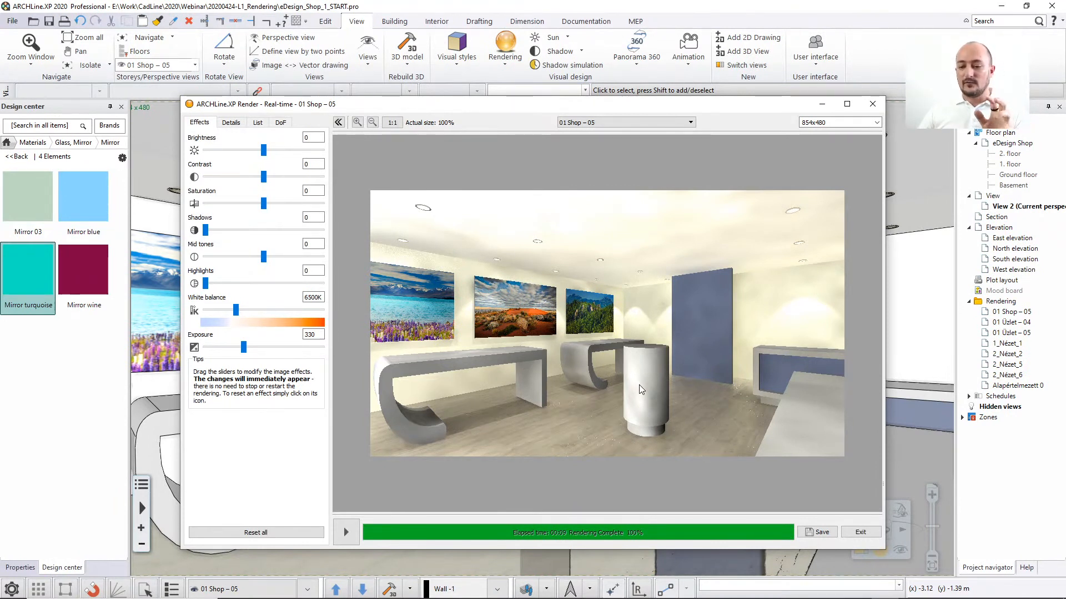
{"action": "left_click", "coordinate": [612, 9]}
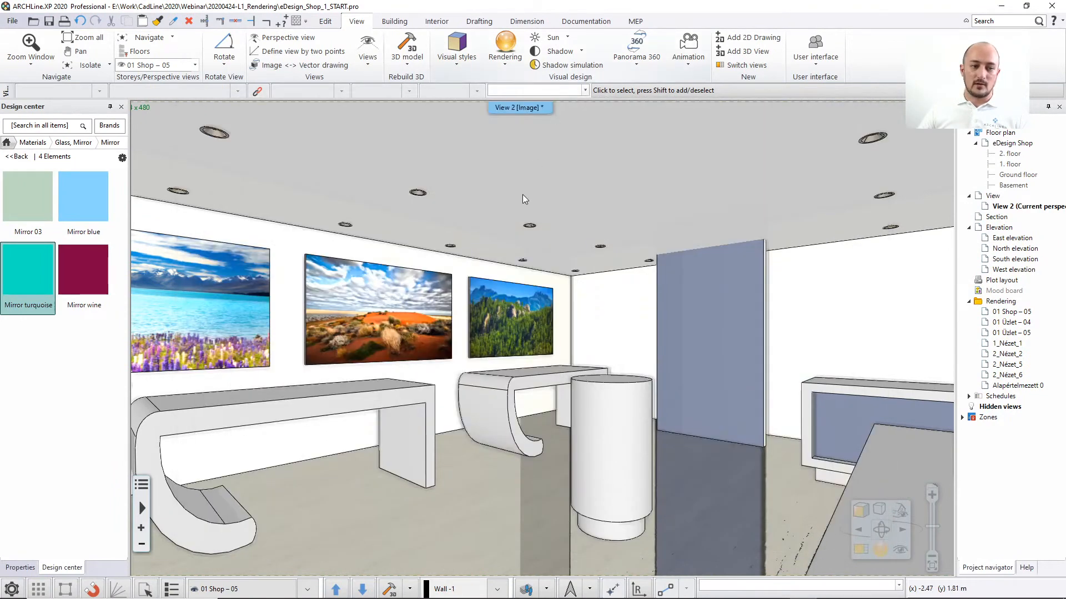
Open the Render styles collection in the Design center and browse its styles.
{"action": "left_click", "coordinate": [21, 159]}
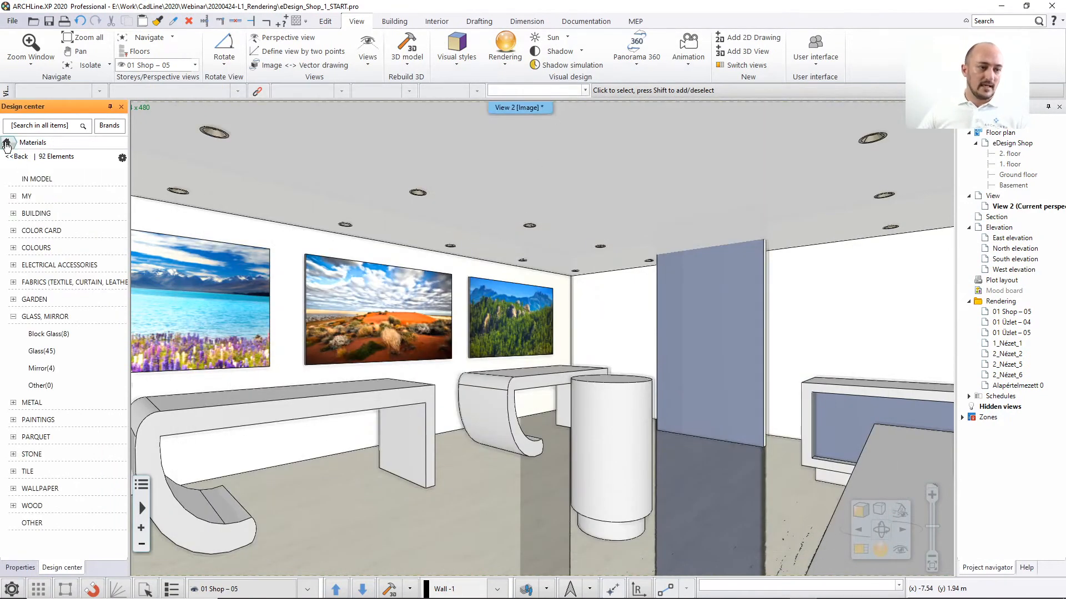
{"action": "left_click", "coordinate": [21, 160]}
{"action": "left_click", "coordinate": [58, 233]}
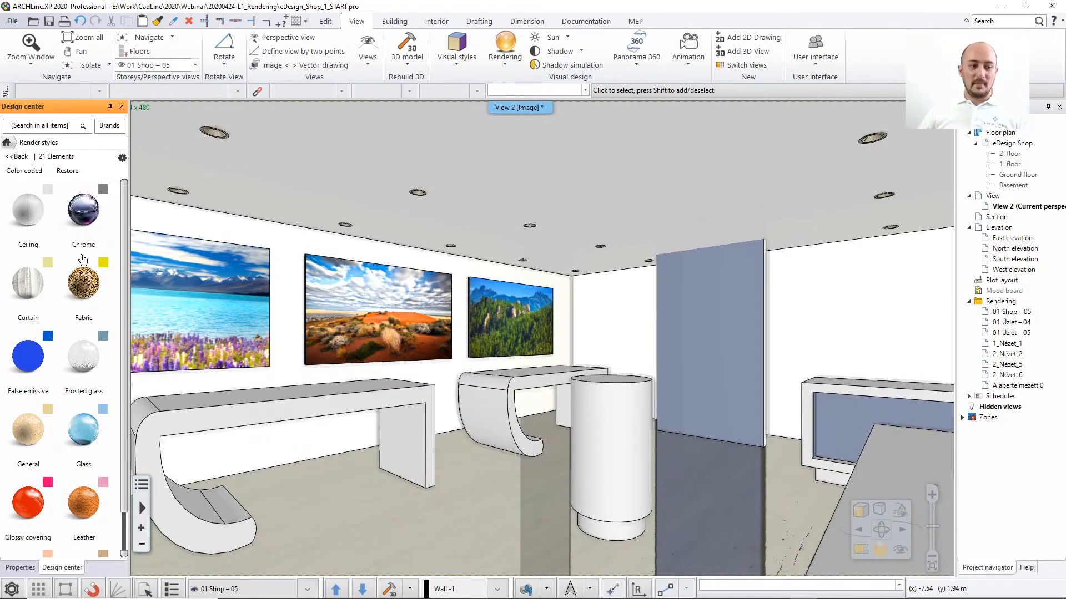
{"action": "scroll", "coordinate": [124, 311], "scroll_direction": "down", "scroll_amount": 2}
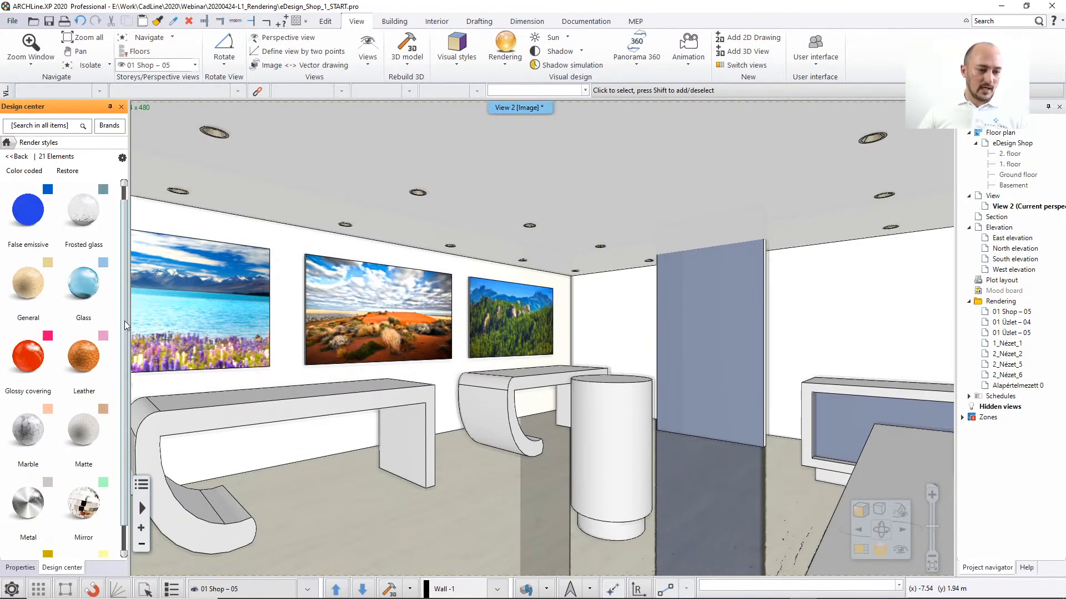
Try the Metal render style on the white display furniture and rerun the rendering.
{"action": "left_click", "coordinate": [28, 502]}
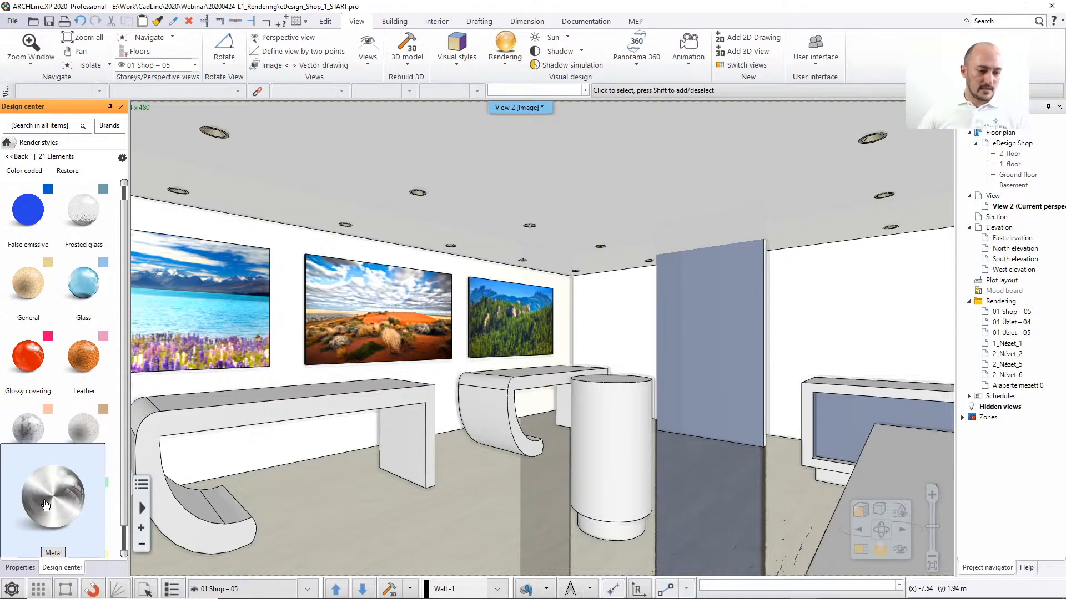
{"action": "left_click", "coordinate": [409, 439]}
{"action": "left_click", "coordinate": [409, 440]}
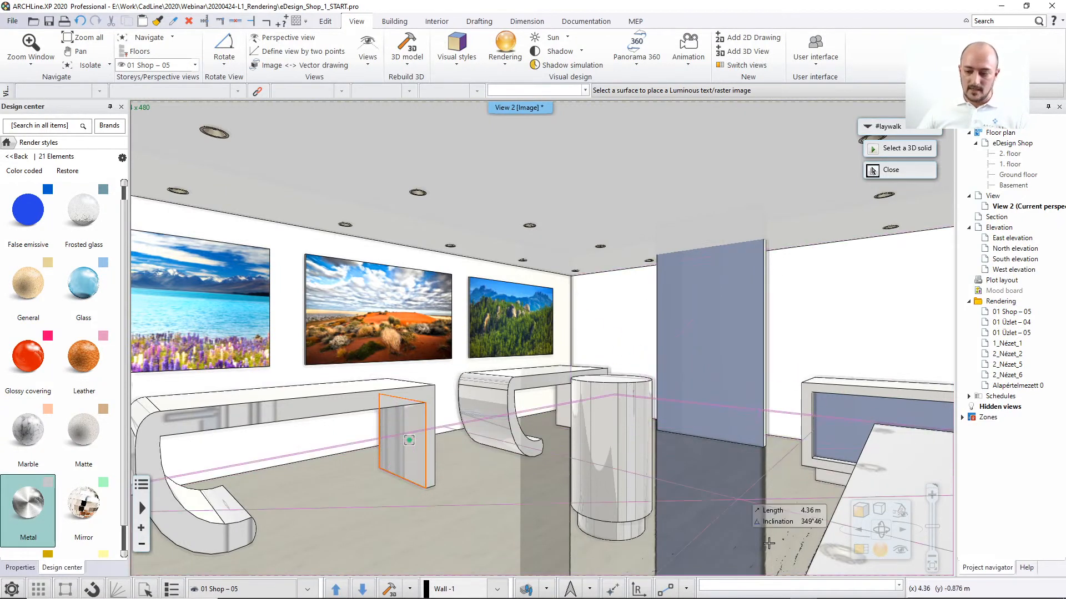
{"action": "left_click", "coordinate": [884, 588]}
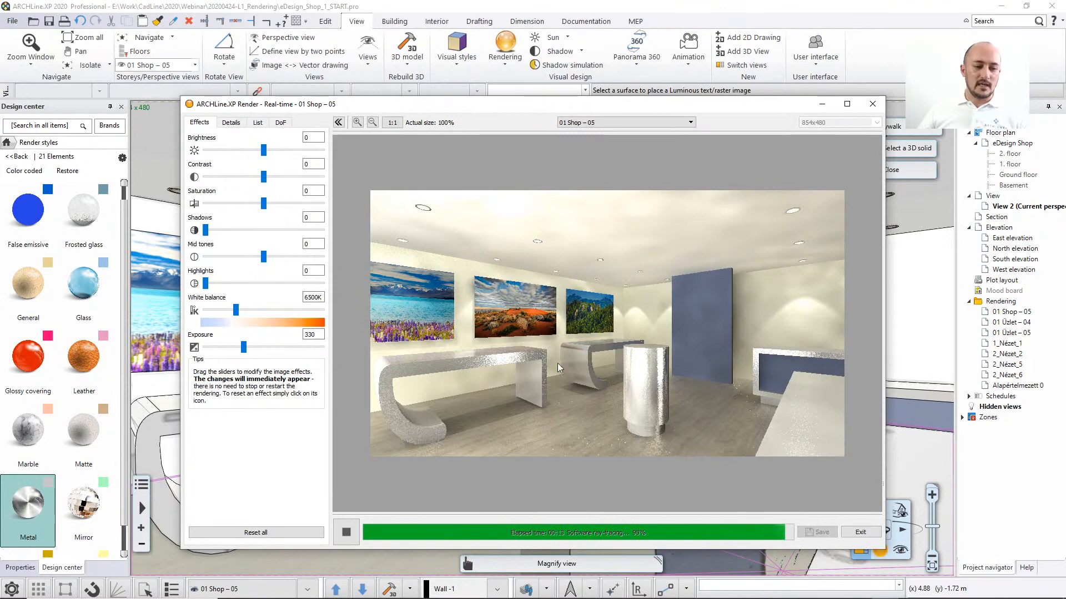
Apply the Marble render style to the display furniture and rerun the rendering with the exposure set to 316.
{"action": "left_click", "coordinate": [41, 448]}
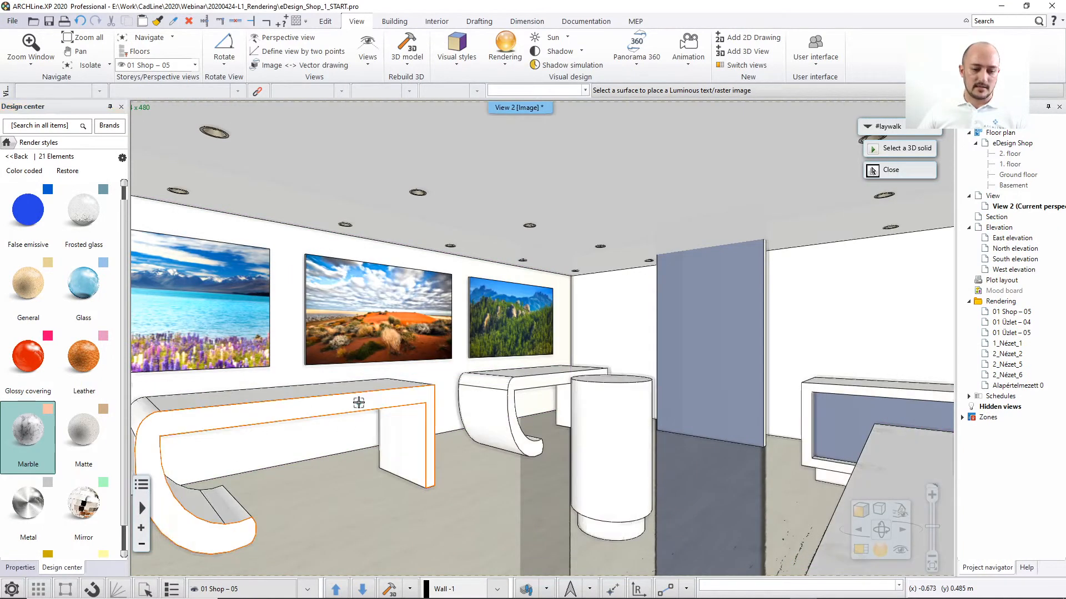
{"action": "left_click", "coordinate": [388, 401]}
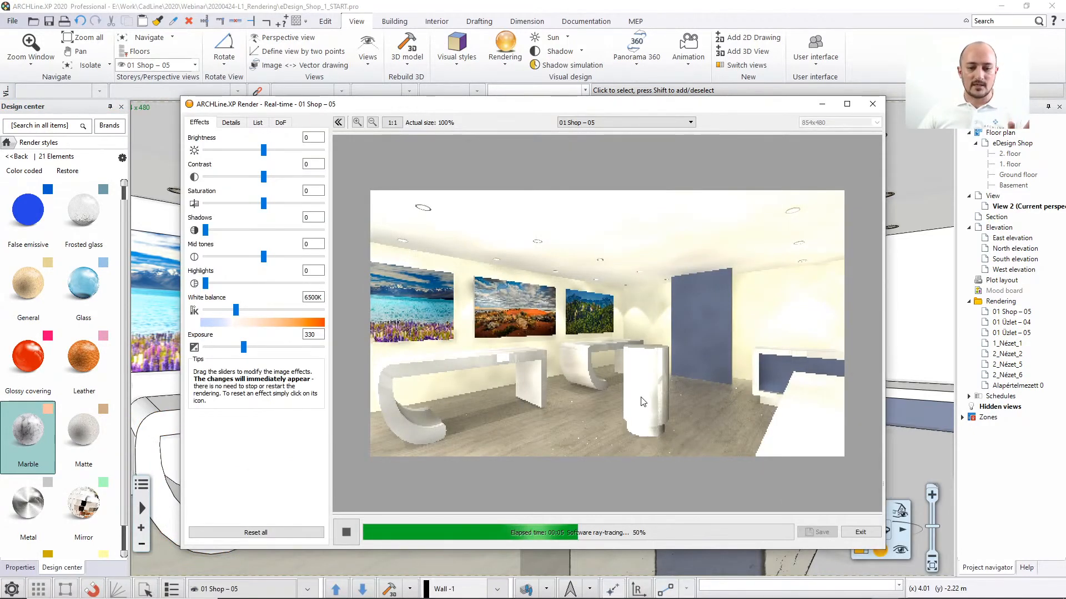
{"action": "left_click_drag", "start_coordinate": [245, 348], "coordinate": [243, 348]}
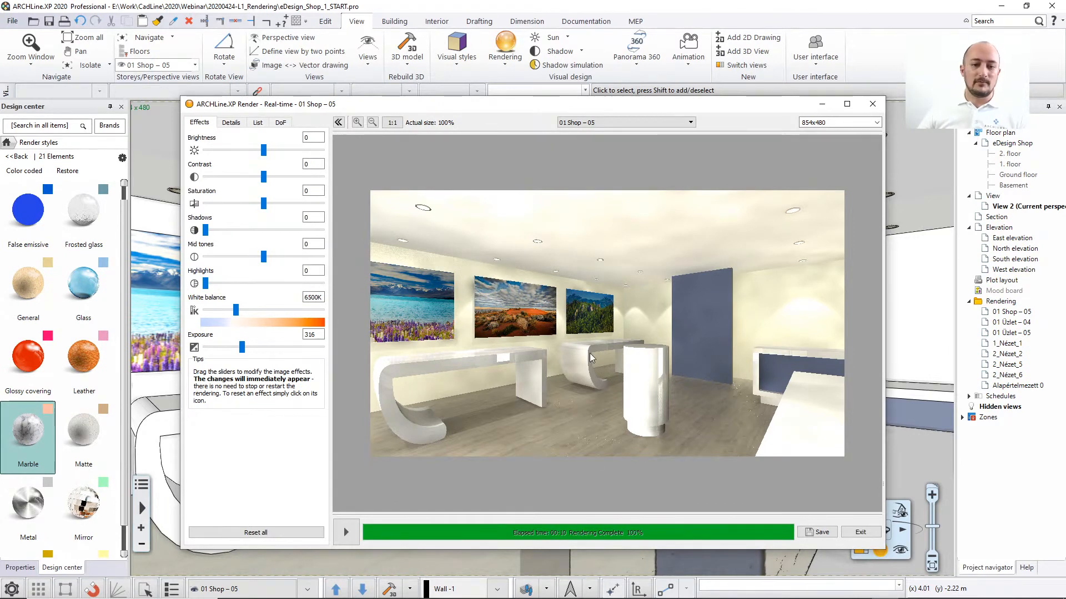
Close the render window, add the Customer area - Decor layer to the visible layers in the ground floor plan and rebuild the 3D model.
{"action": "left_click", "coordinate": [859, 532]}
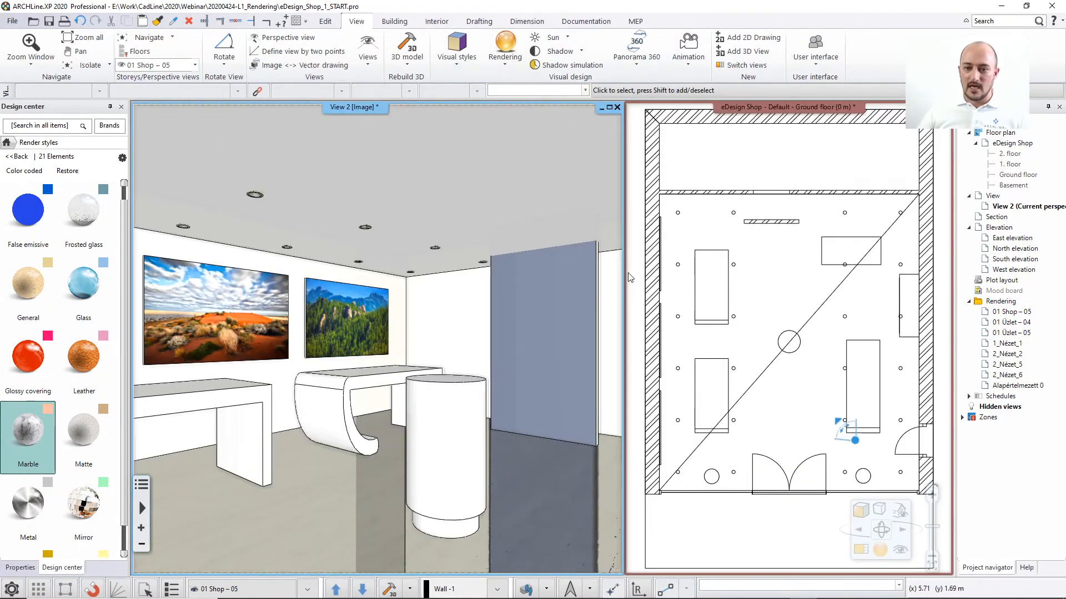
{"action": "left_click", "coordinate": [727, 175]}
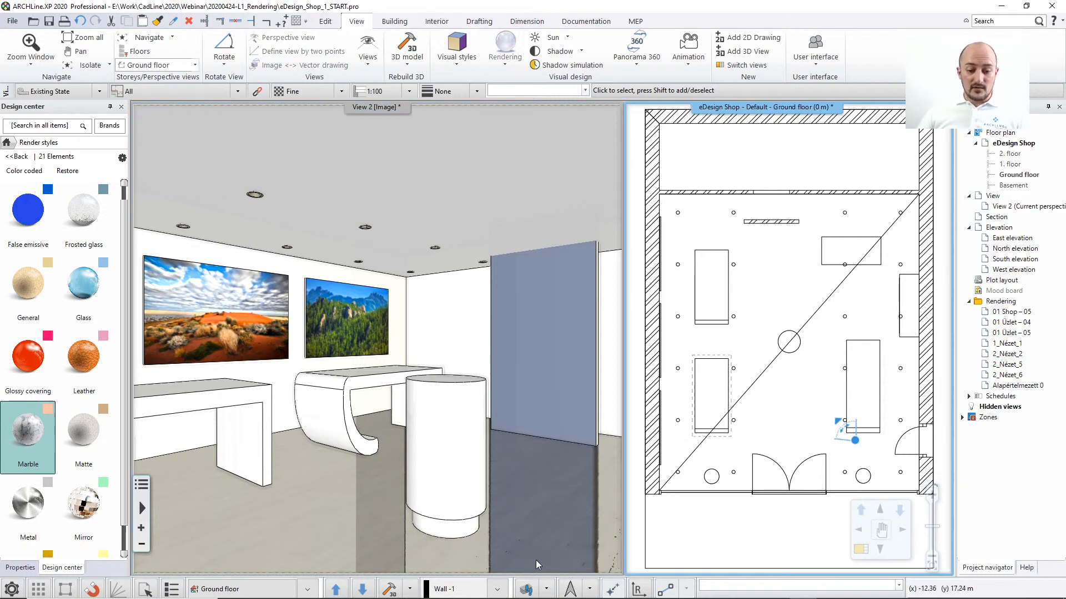
{"action": "left_click", "coordinate": [530, 591]}
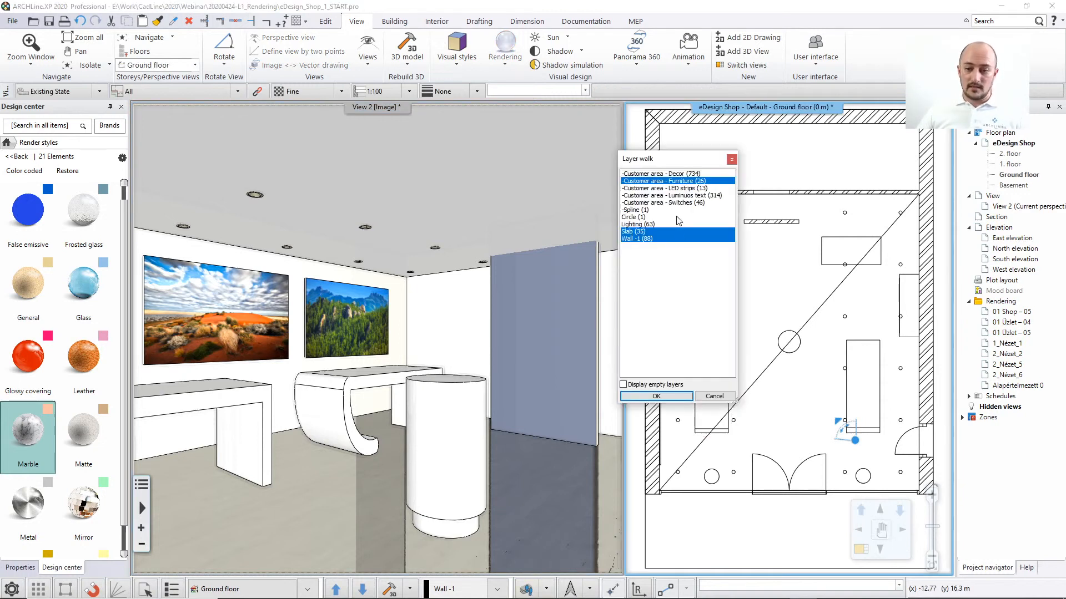
{"action": "left_click", "coordinate": [676, 174]}
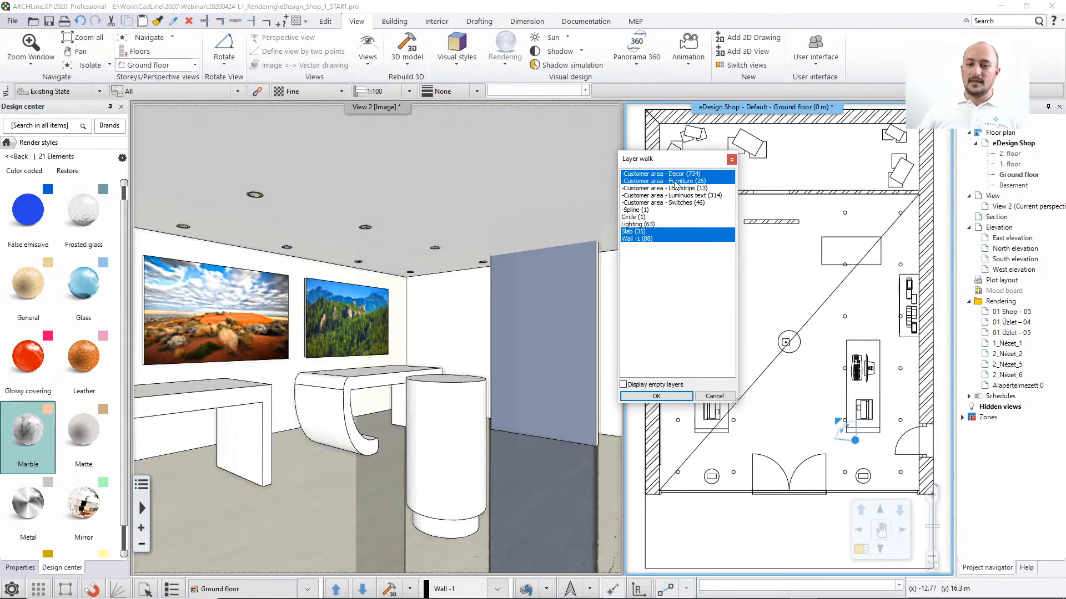
{"action": "left_click", "coordinate": [658, 395]}
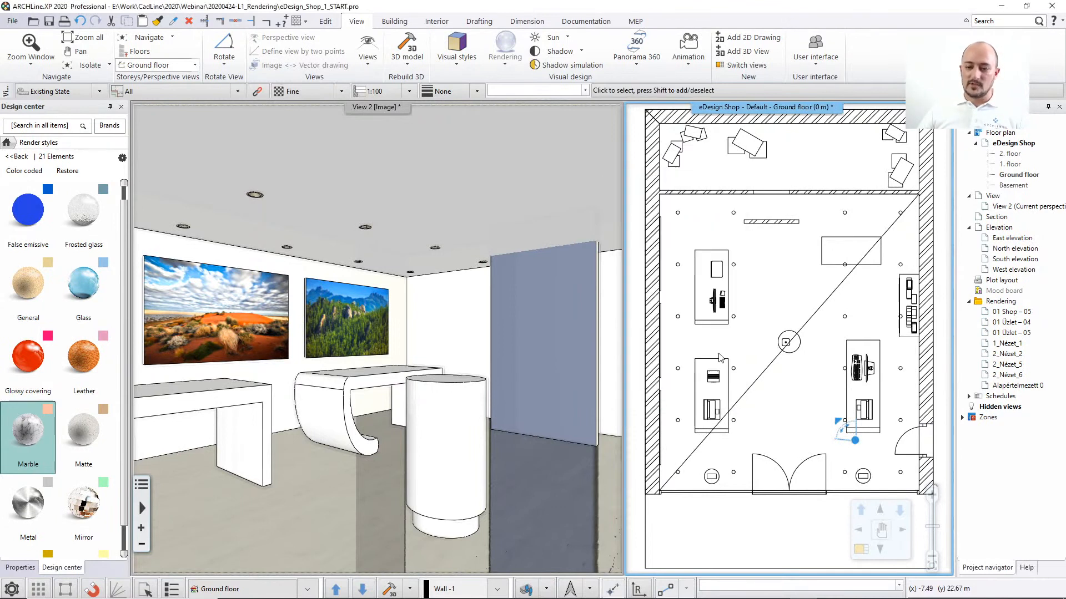
{"action": "left_click", "coordinate": [390, 589]}
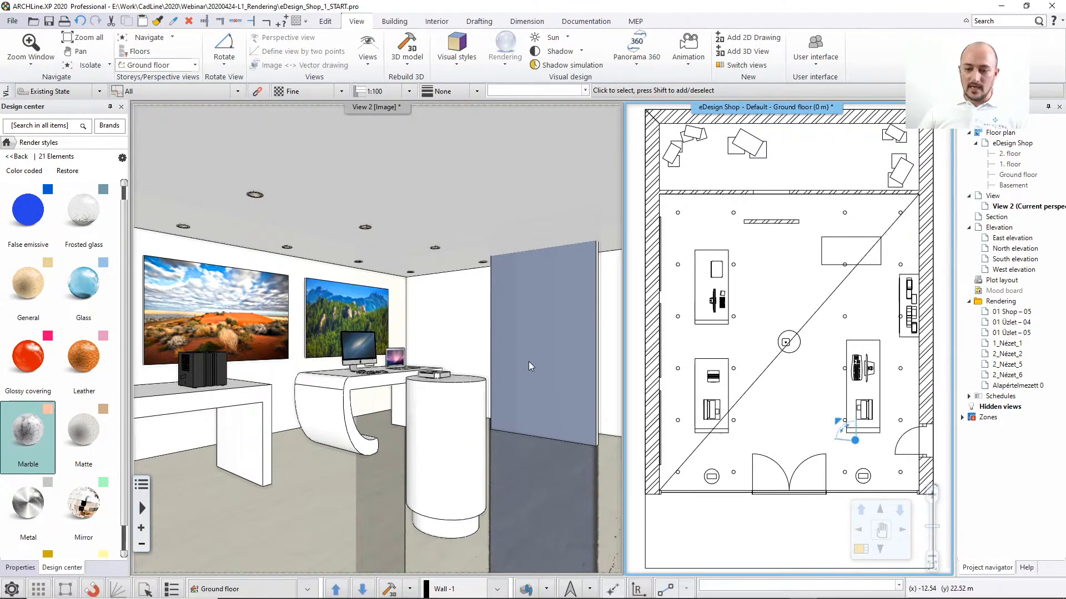
{"action": "left_click", "coordinate": [747, 589]}
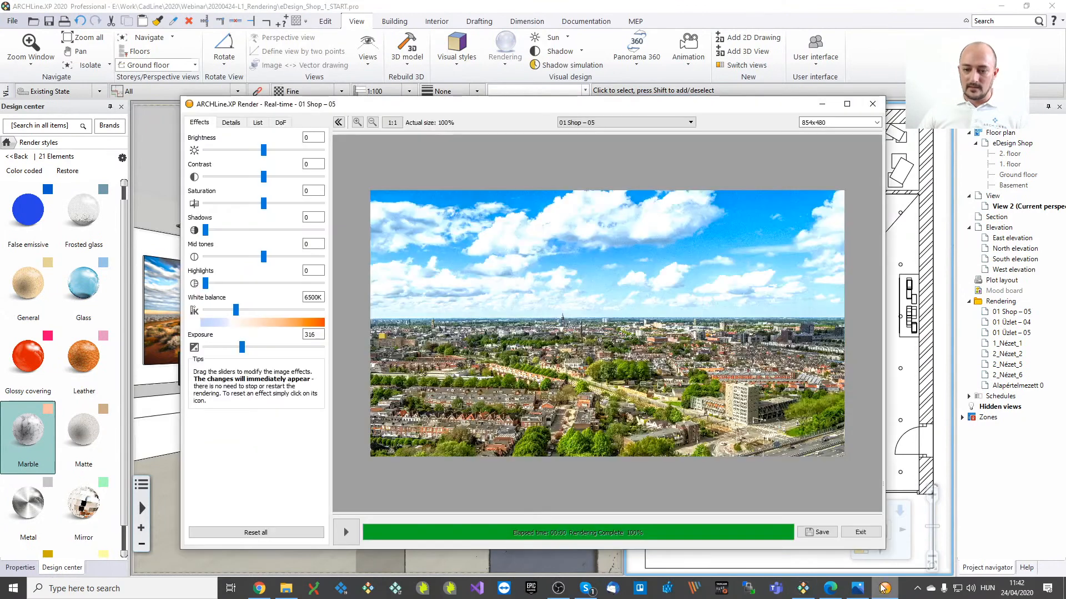
{"action": "left_click", "coordinate": [349, 533]}
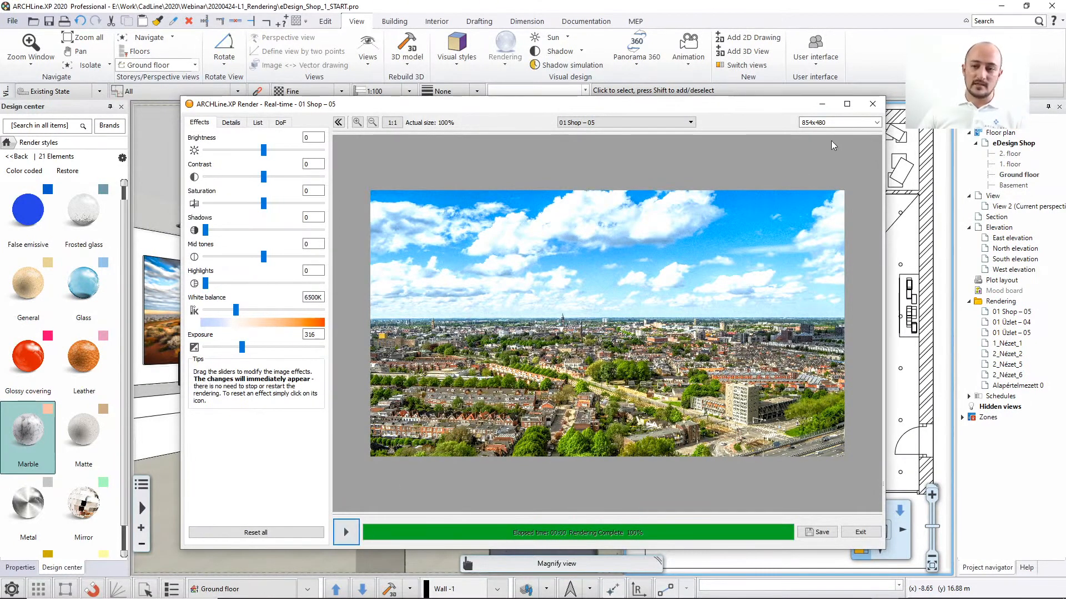
{"action": "left_click", "coordinate": [872, 105]}
{"action": "left_click", "coordinate": [525, 316]}
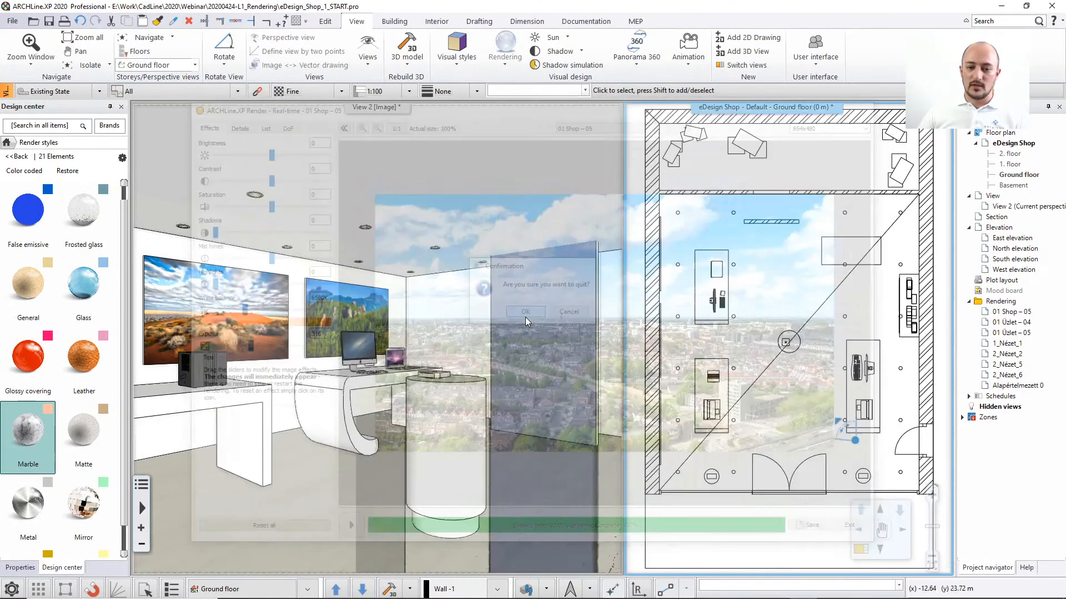
Start a new standalone real-time draft rendering of the decorated shop from the perspective view and set the exposure to 292.
{"action": "left_click", "coordinate": [605, 461]}
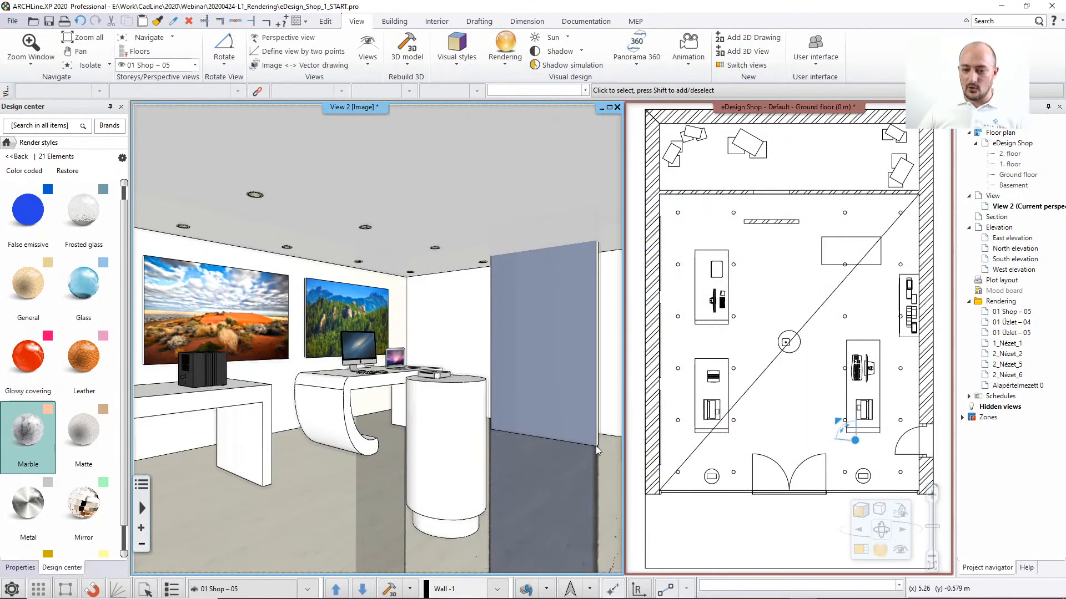
{"action": "left_click", "coordinate": [881, 550]}
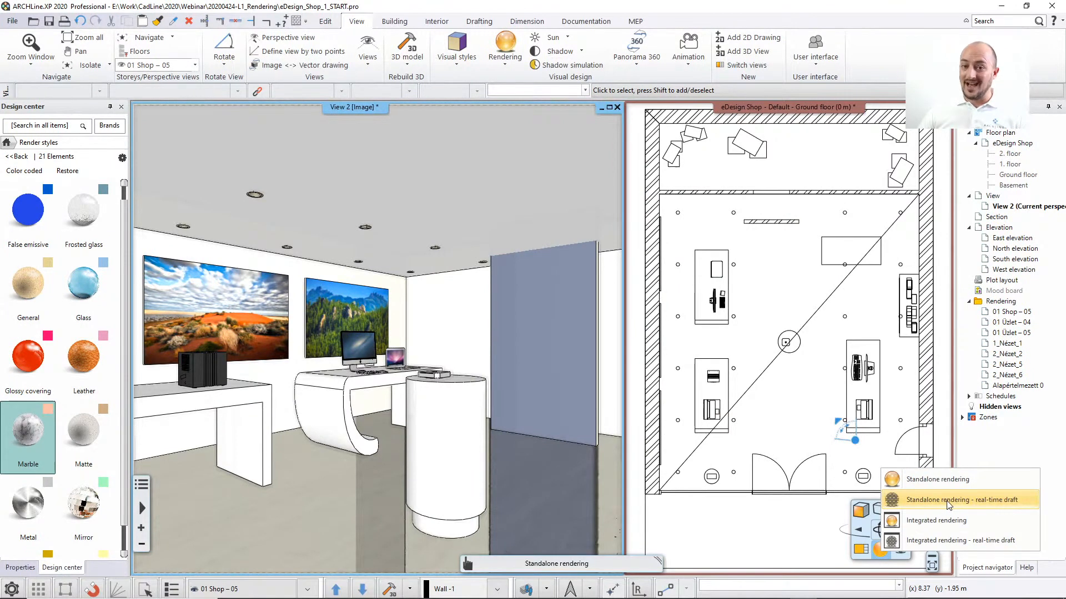
{"action": "left_click", "coordinate": [934, 499]}
{"action": "left_click", "coordinate": [440, 412]}
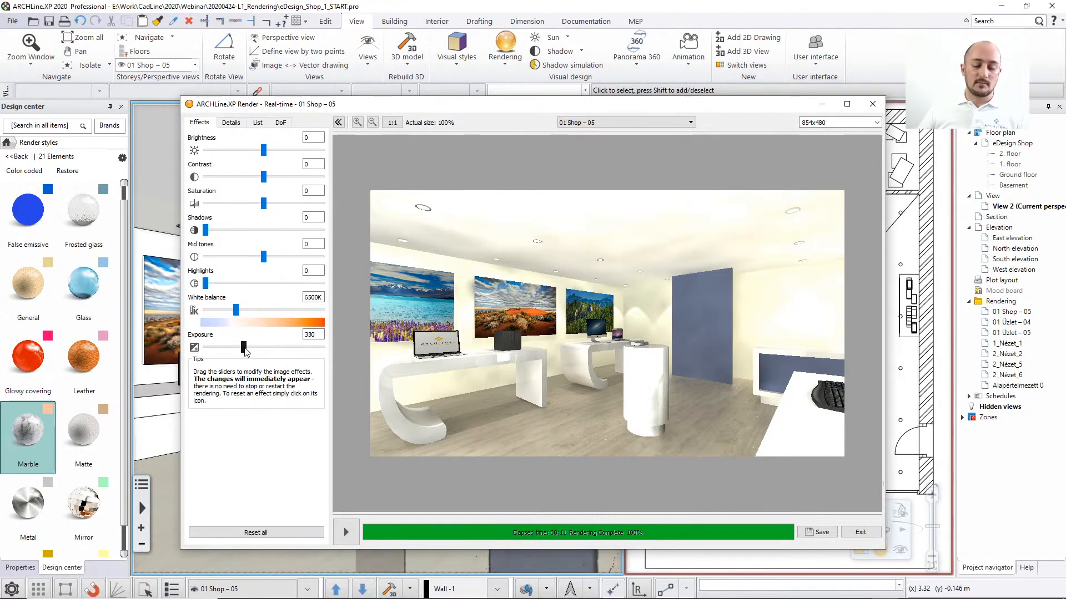
{"action": "left_click_drag", "start_coordinate": [245, 349], "coordinate": [242, 348]}
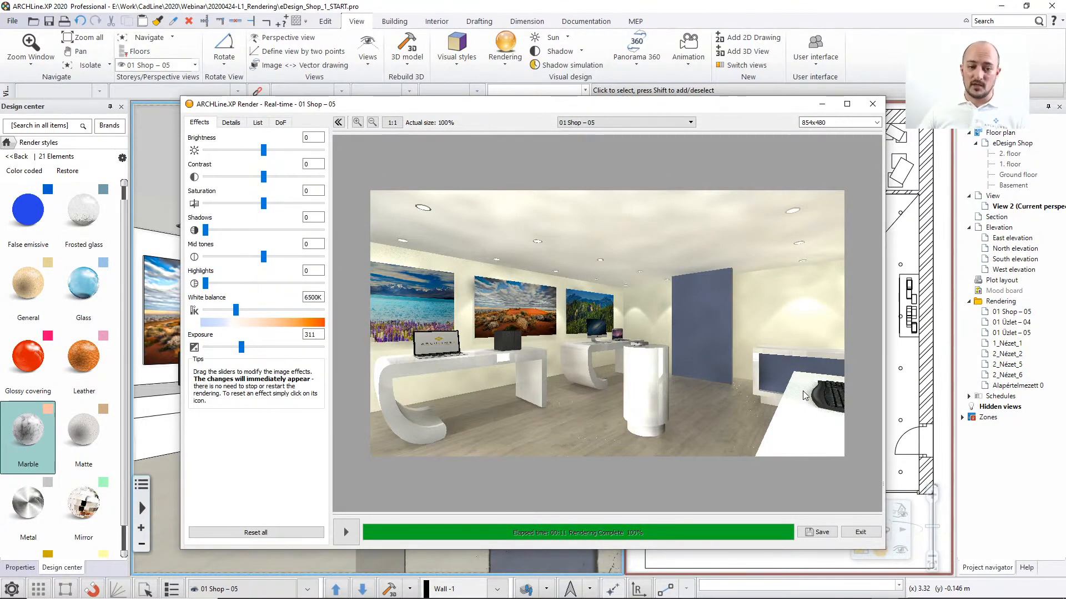
{"action": "left_click_drag", "start_coordinate": [242, 347], "coordinate": [242, 349]}
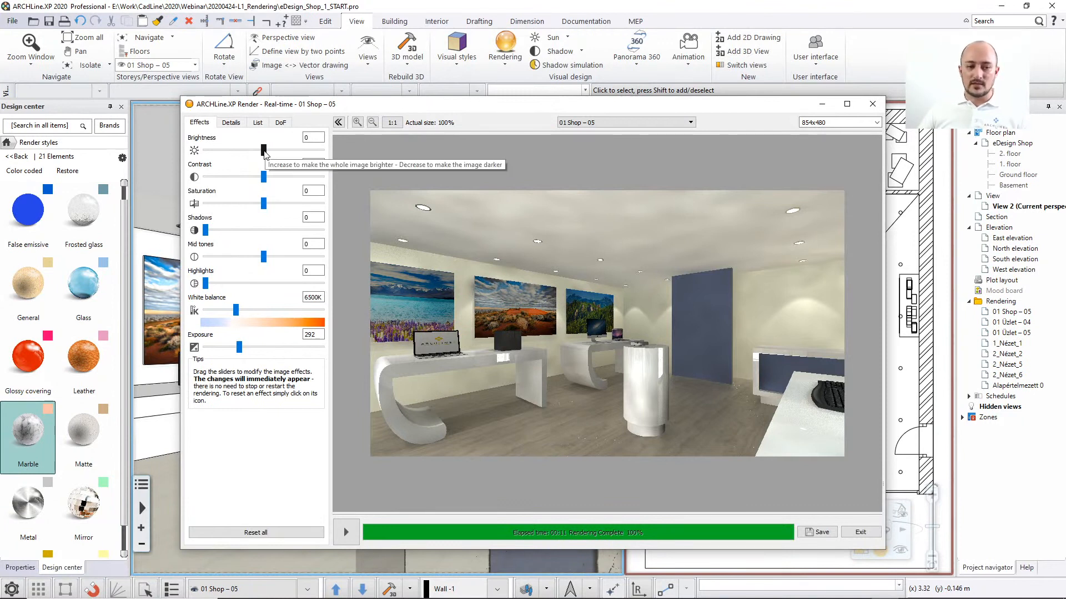
Try a brightness of 43 on the rendered image and reduce it to 13.
{"action": "left_click_drag", "start_coordinate": [264, 153], "coordinate": [270, 153]}
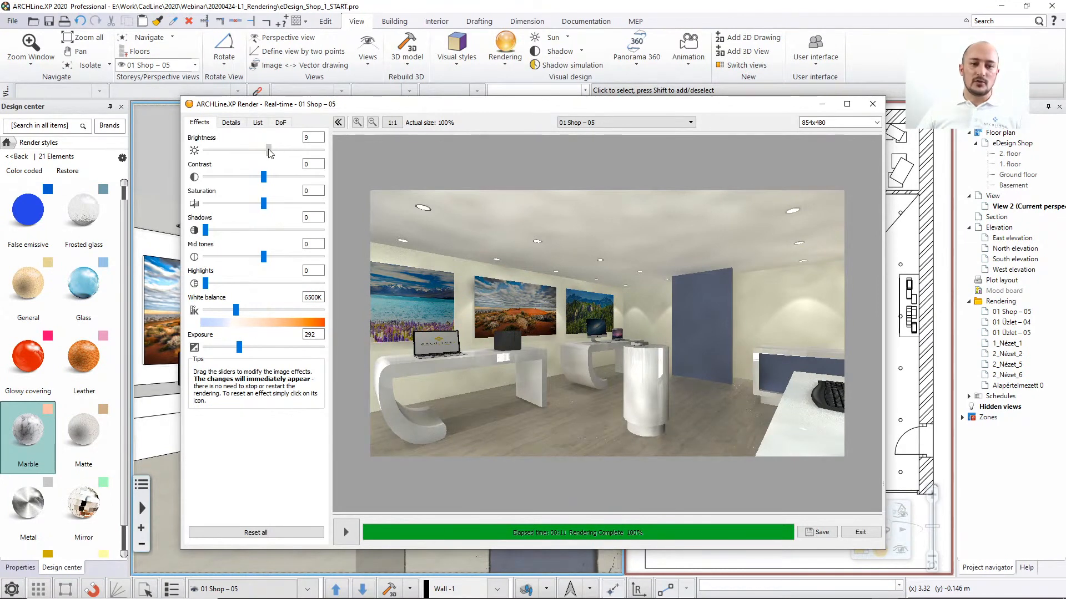
{"action": "left_click_drag", "start_coordinate": [269, 150], "coordinate": [290, 153]}
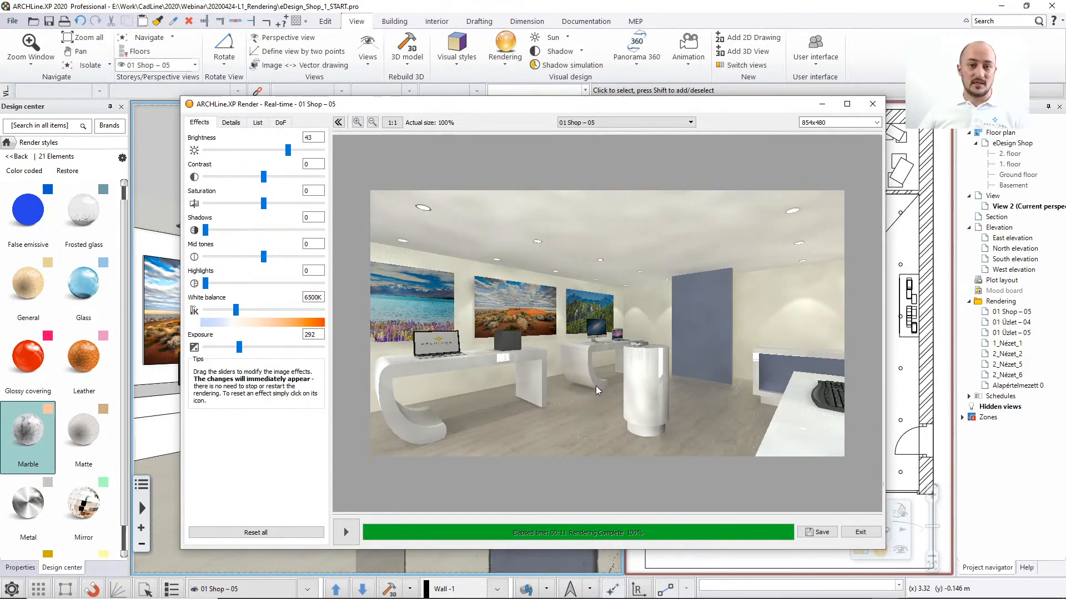
{"action": "left_click_drag", "start_coordinate": [289, 151], "coordinate": [274, 156]}
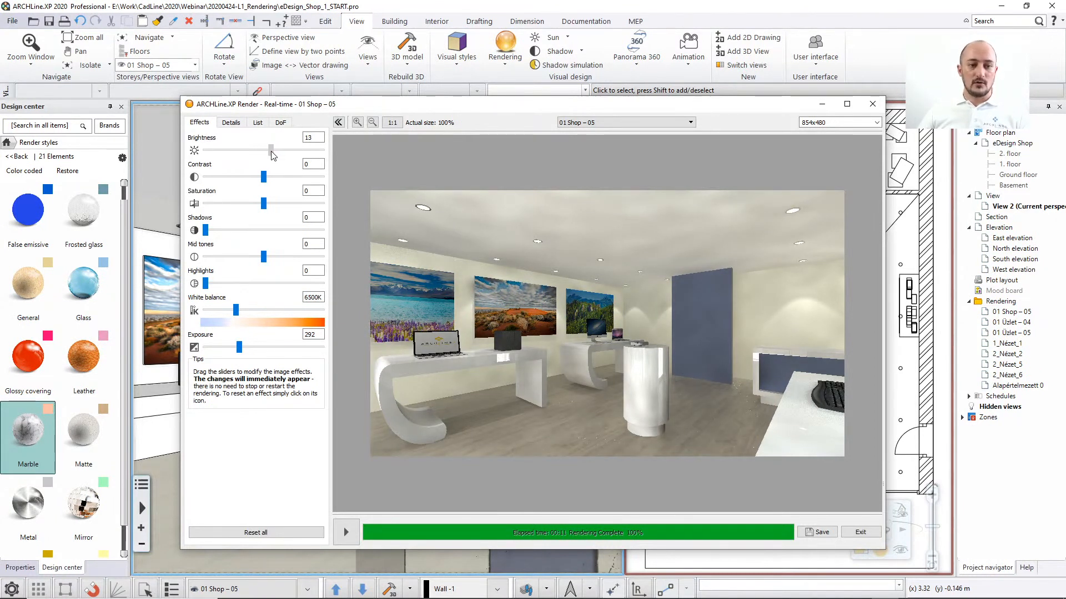
{"action": "left_click_drag", "start_coordinate": [272, 152], "coordinate": [271, 153]}
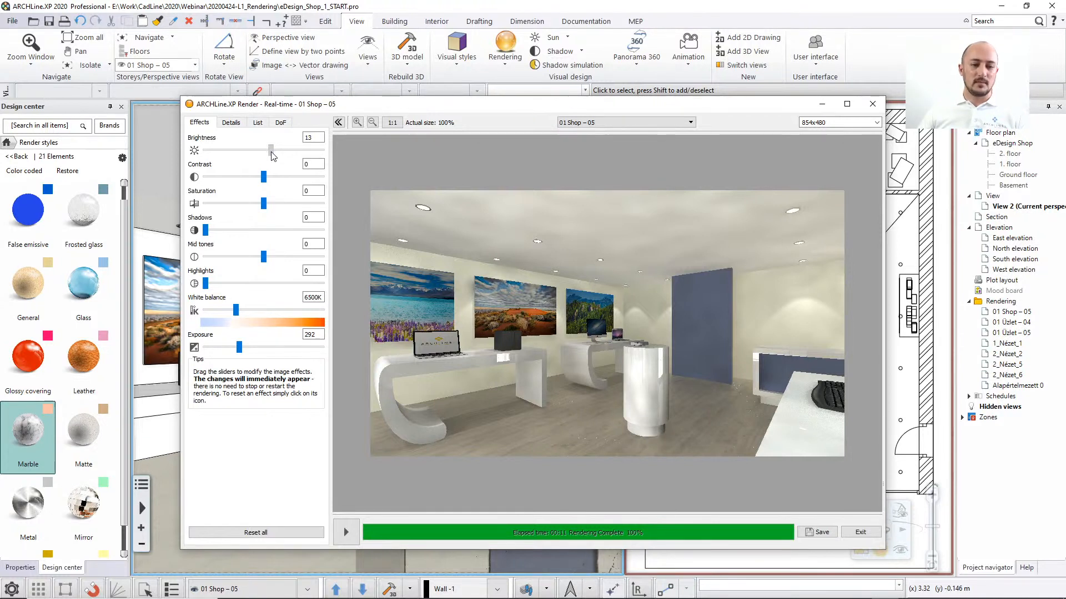
Set the rendered image's contrast to 28 and its saturation to 15.
{"action": "left_click_drag", "start_coordinate": [264, 182], "coordinate": [273, 180]}
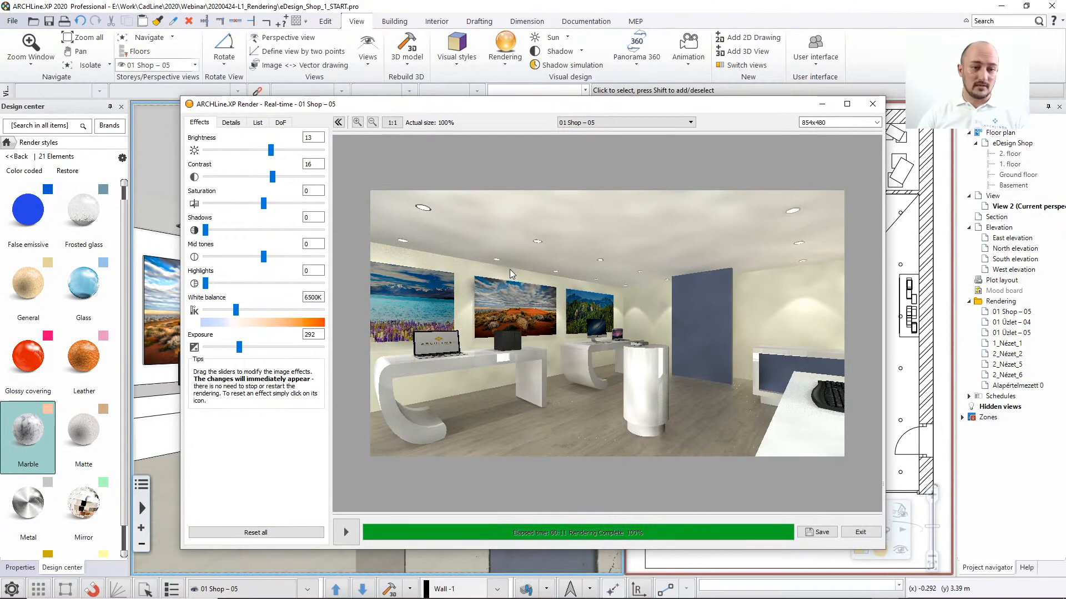
{"action": "left_click_drag", "start_coordinate": [272, 176], "coordinate": [295, 178]}
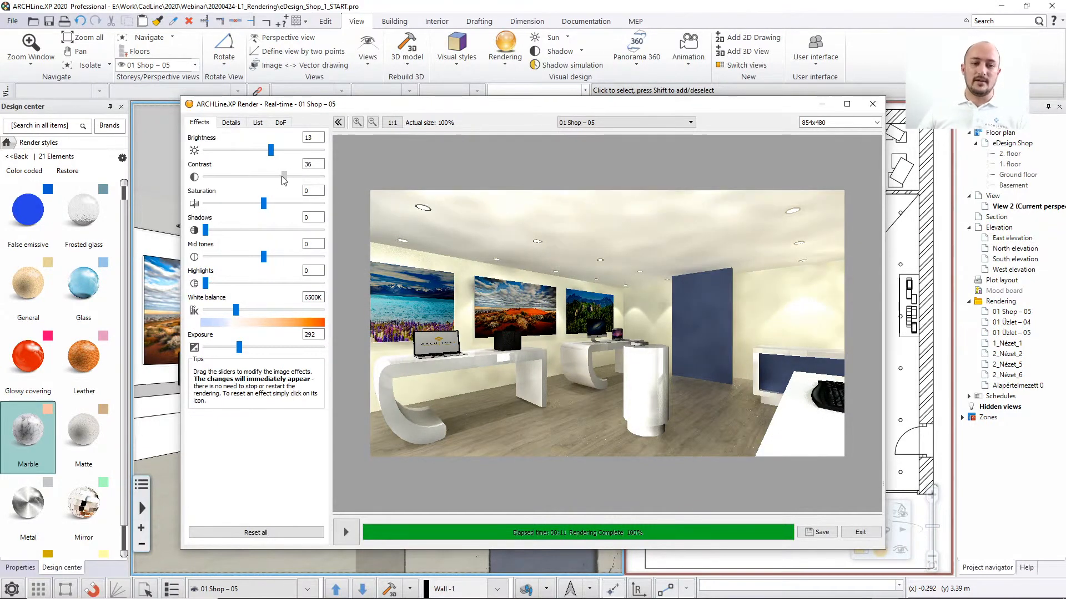
{"action": "left_click_drag", "start_coordinate": [296, 179], "coordinate": [281, 183]}
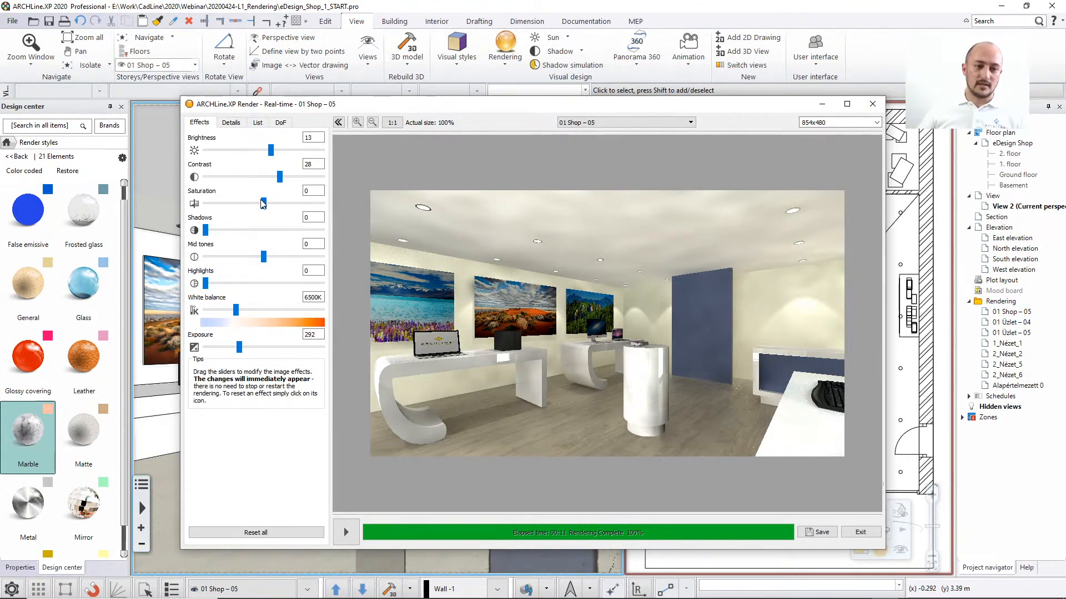
{"action": "mouse_move", "coordinate": [265, 206]}
{"action": "left_mouse_down"}
{"action": "mouse_move", "coordinate": [244, 206]}
{"action": "mouse_move", "coordinate": [265, 204]}
{"action": "left_mouse_up"}
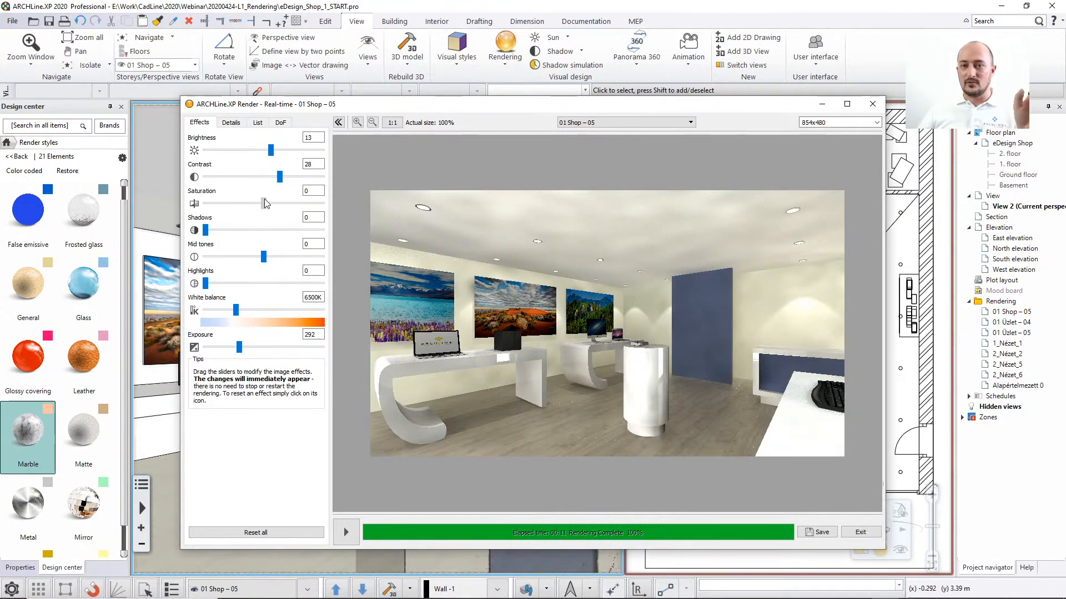
{"action": "left_click_drag", "start_coordinate": [264, 203], "coordinate": [270, 203]}
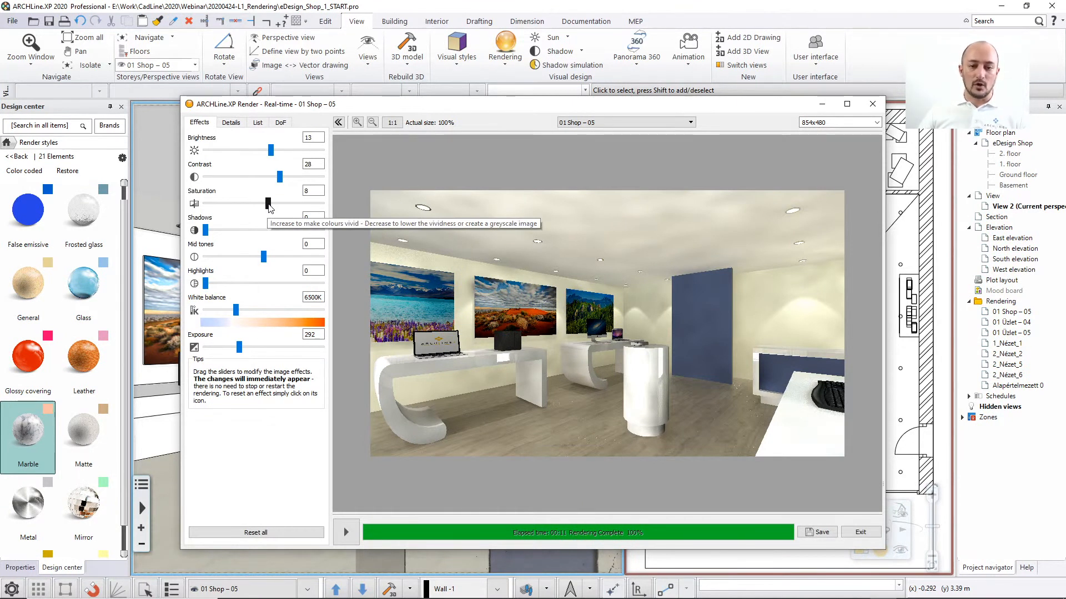
{"action": "mouse_move", "coordinate": [269, 205]}
{"action": "left_mouse_down"}
{"action": "mouse_move", "coordinate": [322, 207]}
{"action": "mouse_move", "coordinate": [273, 203]}
{"action": "left_mouse_up"}
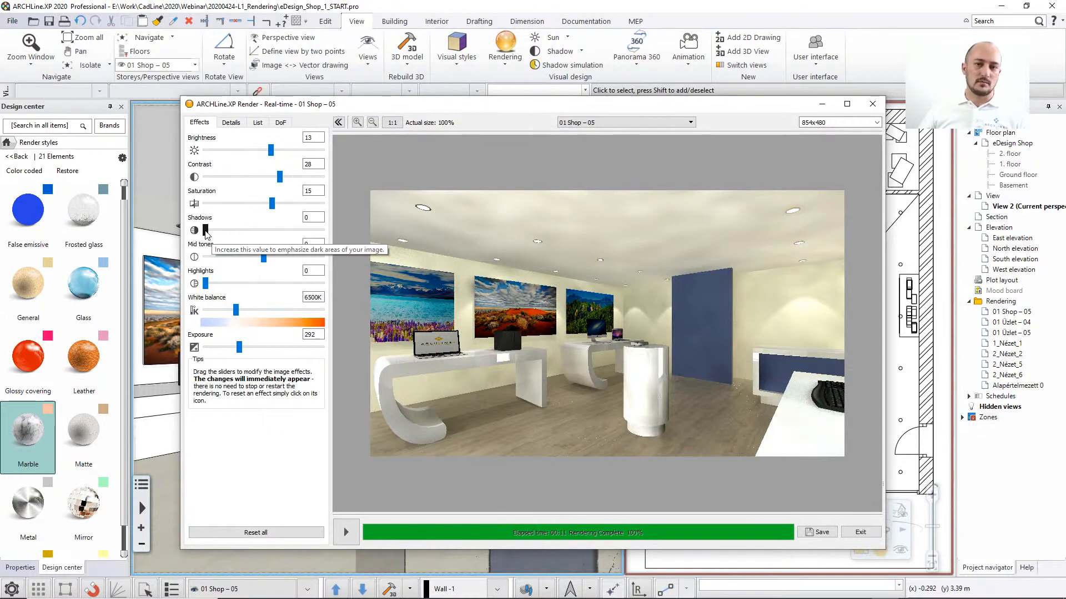
Set the rendered image's shadows to 12 and highlights to 24, testing mid tones of -6 and returning them to 0.
{"action": "left_click_drag", "start_coordinate": [206, 235], "coordinate": [264, 236]}
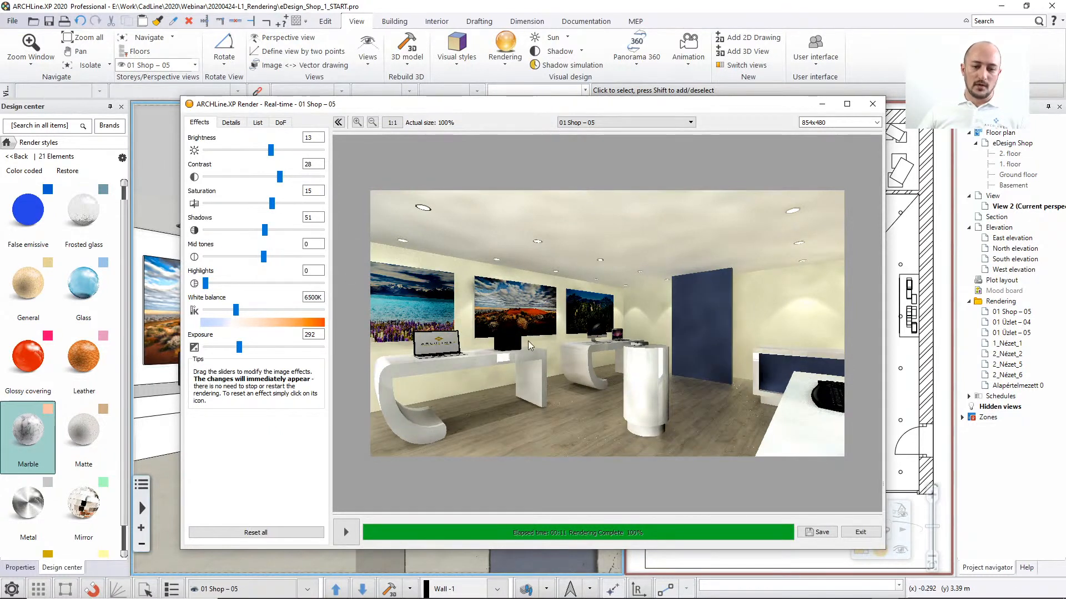
{"action": "left_click_drag", "start_coordinate": [262, 230], "coordinate": [232, 233]}
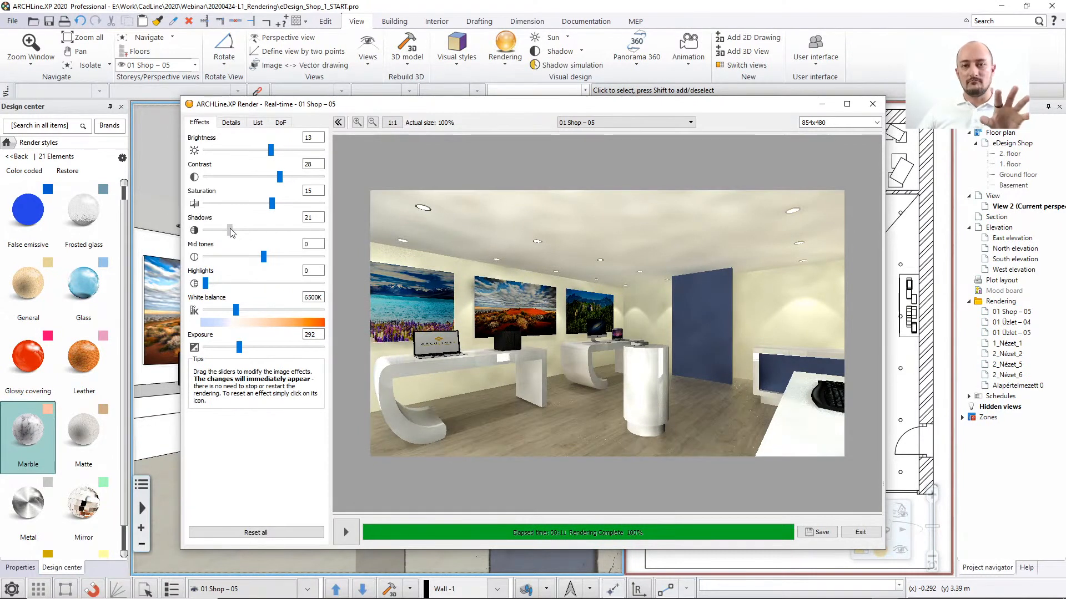
{"action": "left_click_drag", "start_coordinate": [232, 233], "coordinate": [225, 234]}
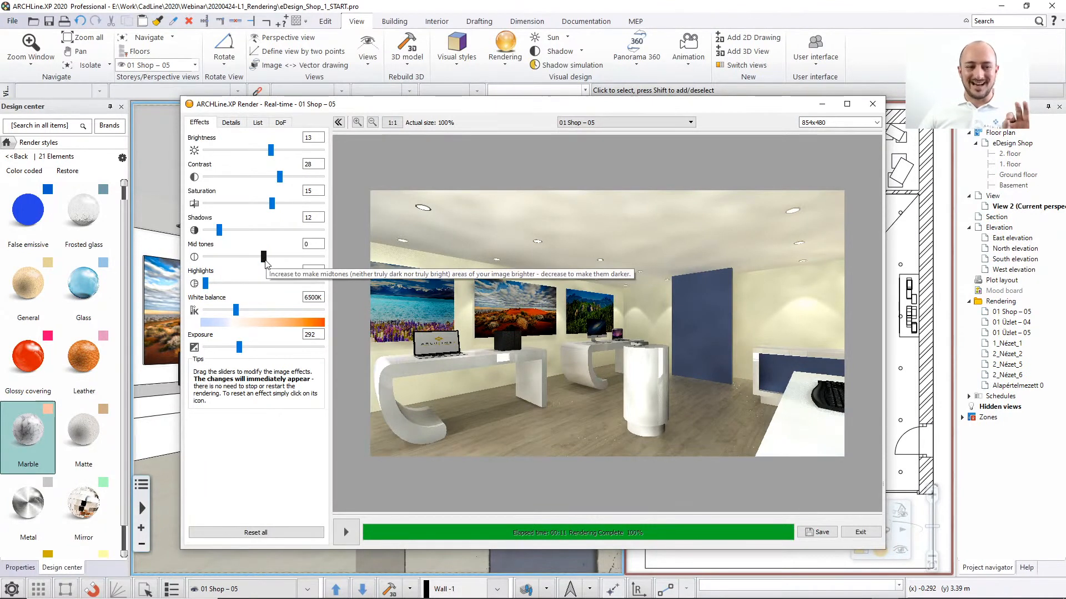
{"action": "mouse_move", "coordinate": [264, 258]}
{"action": "left_mouse_down"}
{"action": "mouse_move", "coordinate": [283, 259]}
{"action": "mouse_move", "coordinate": [265, 258]}
{"action": "left_mouse_up"}
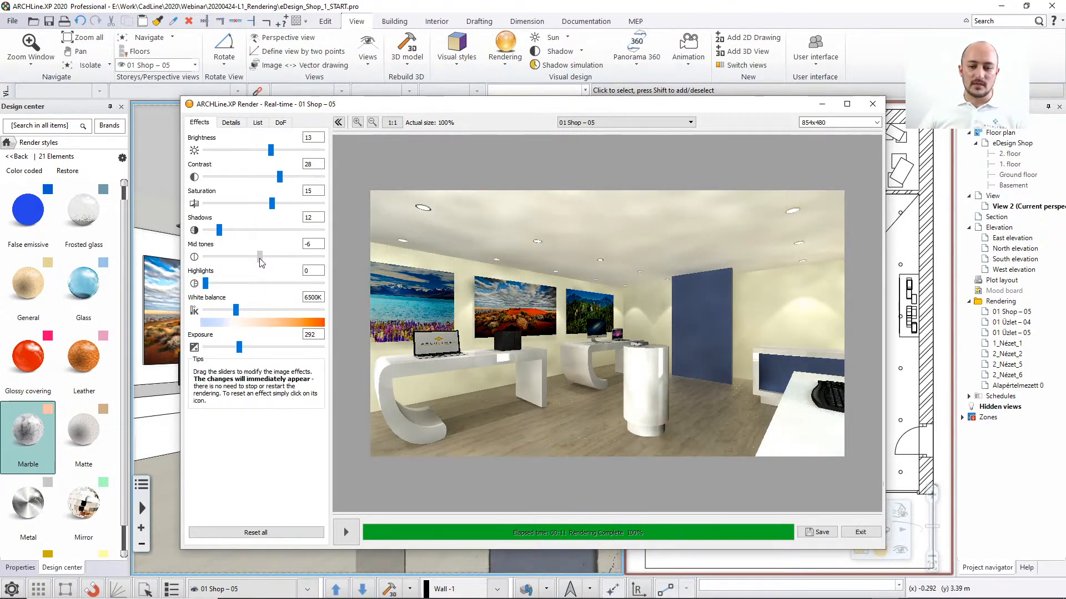
{"action": "left_click_drag", "start_coordinate": [206, 284], "coordinate": [233, 284]}
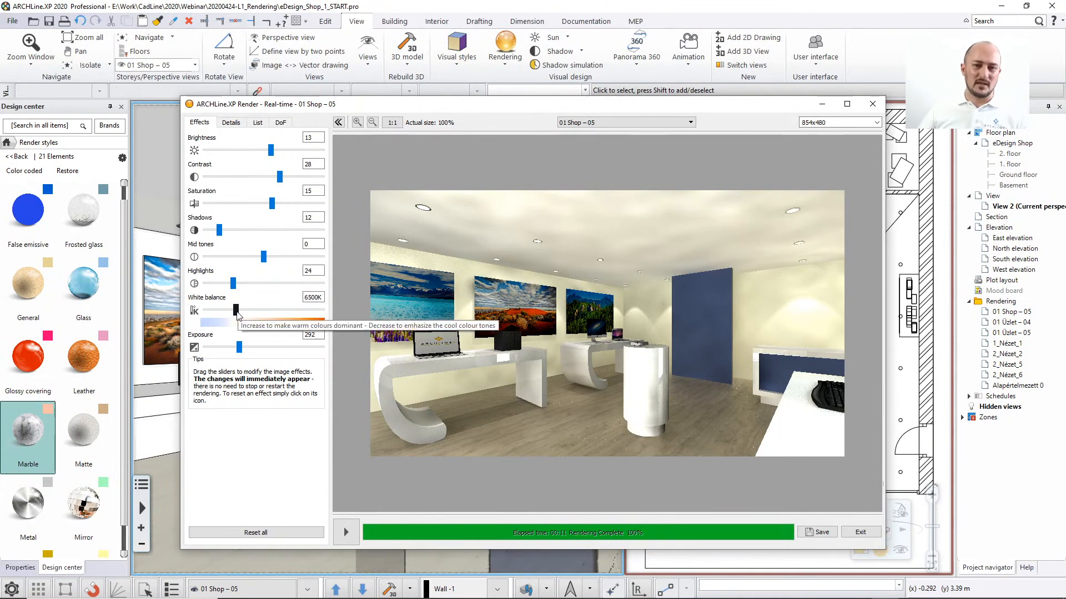
Try white balance values of 5206, 7242 and 6361, and reset the white balance and brightness to their defaults.
{"action": "mouse_move", "coordinate": [235, 312]}
{"action": "left_mouse_down"}
{"action": "mouse_move", "coordinate": [222, 314]}
{"action": "mouse_move", "coordinate": [236, 313]}
{"action": "left_mouse_up"}
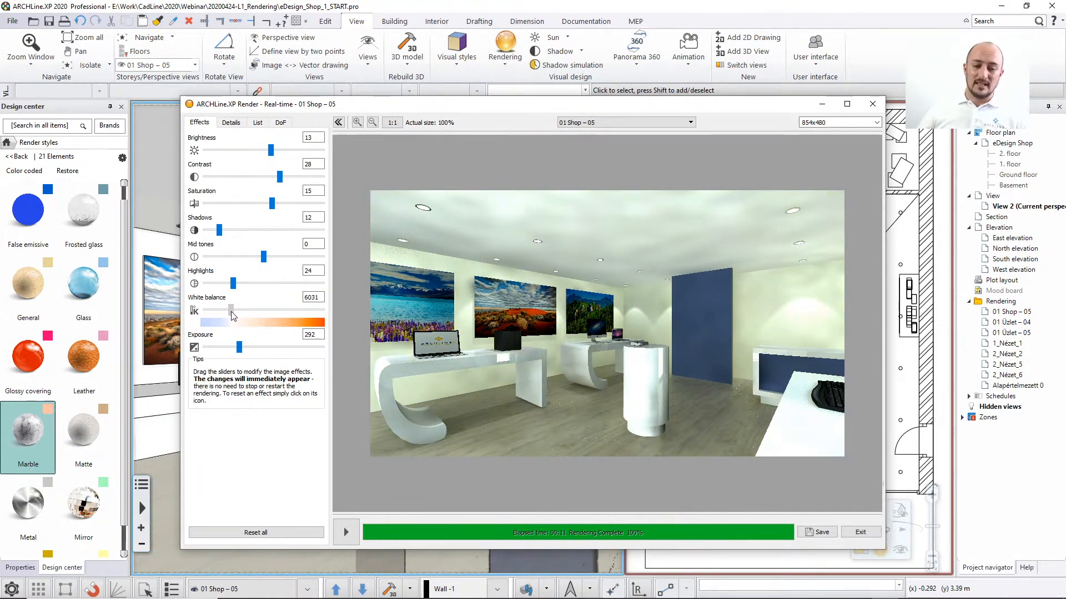
{"action": "left_click_drag", "start_coordinate": [233, 317], "coordinate": [224, 314]}
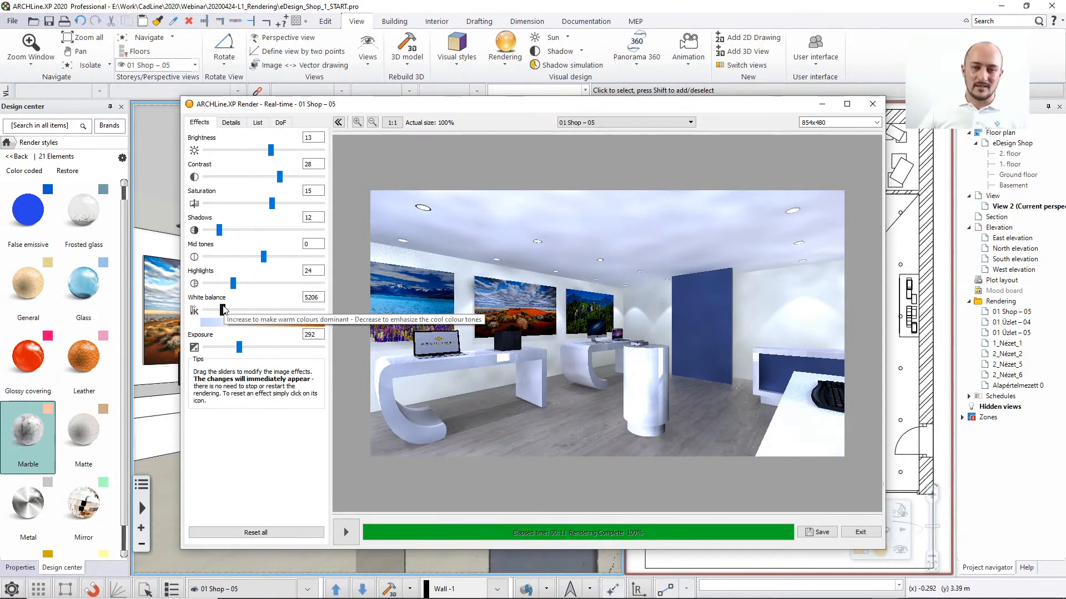
{"action": "left_click_drag", "start_coordinate": [223, 310], "coordinate": [244, 314]}
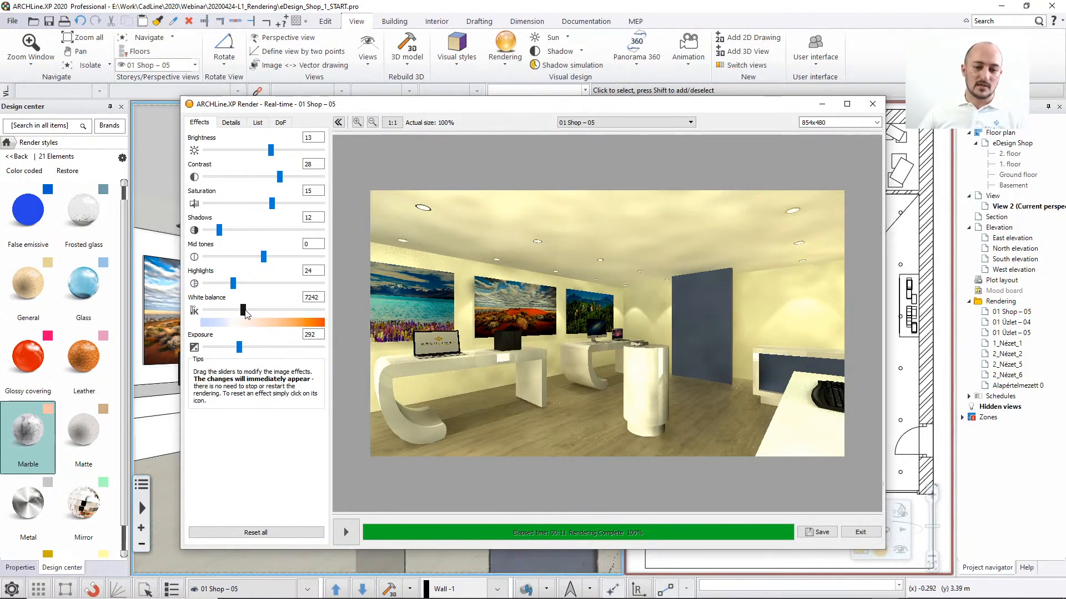
{"action": "left_click_drag", "start_coordinate": [245, 313], "coordinate": [235, 314]}
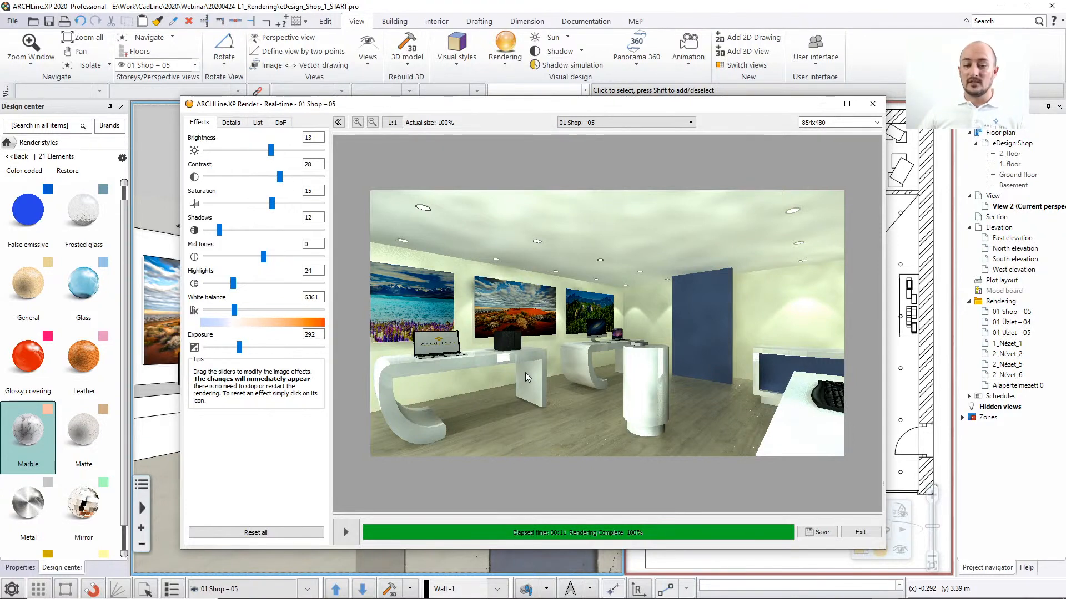
{"action": "left_click", "coordinate": [194, 311]}
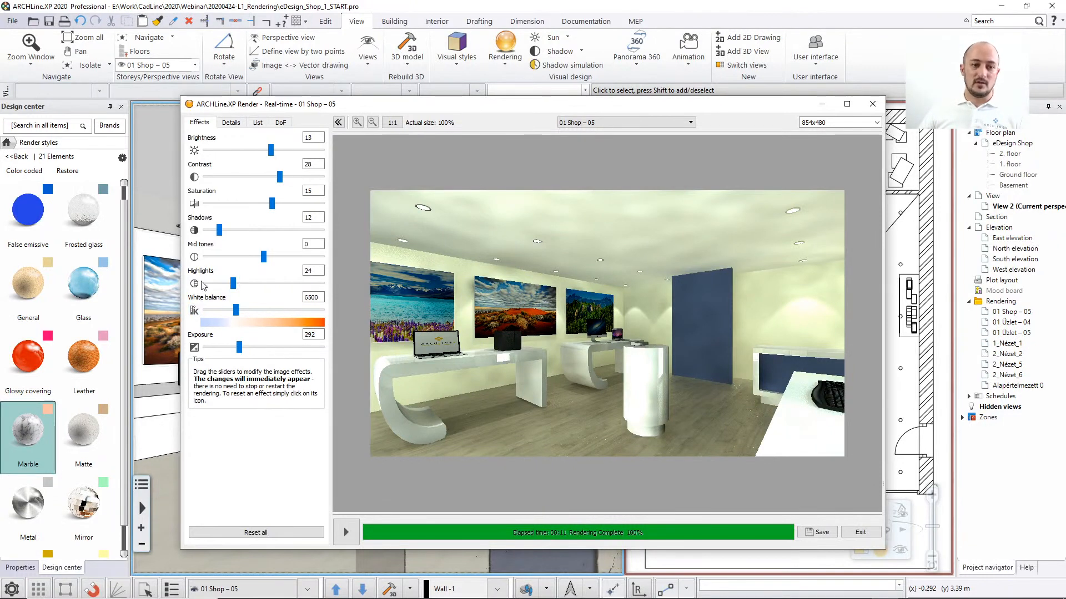
{"action": "left_click", "coordinate": [194, 151]}
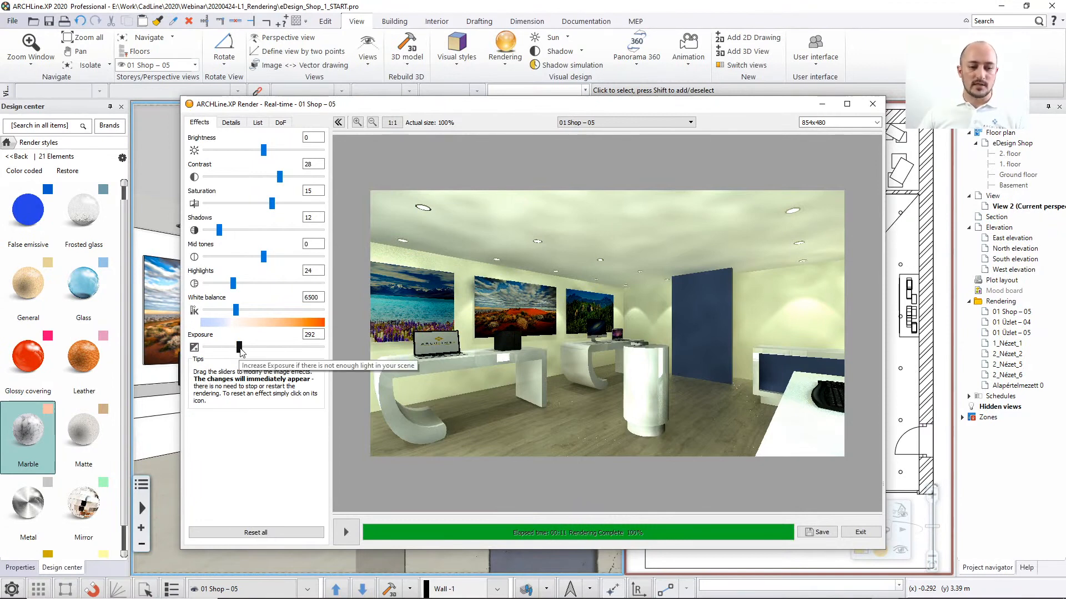
Reset all image effects of the rendering and set the exposure to 311.
{"action": "left_click_drag", "start_coordinate": [239, 348], "coordinate": [242, 348]}
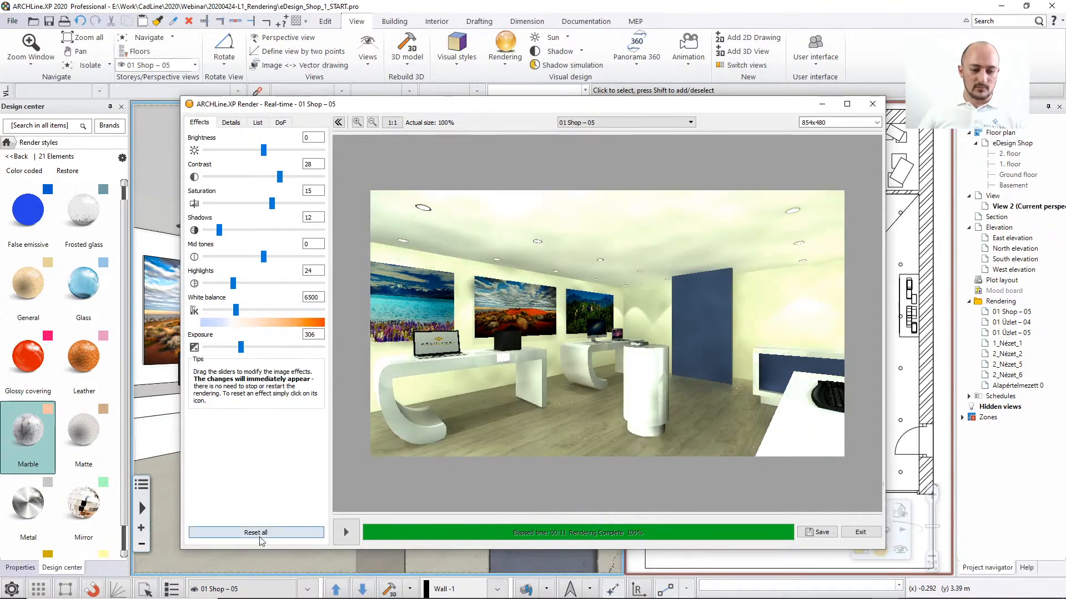
{"action": "left_click", "coordinate": [260, 536]}
{"action": "left_click_drag", "start_coordinate": [243, 348], "coordinate": [245, 350]}
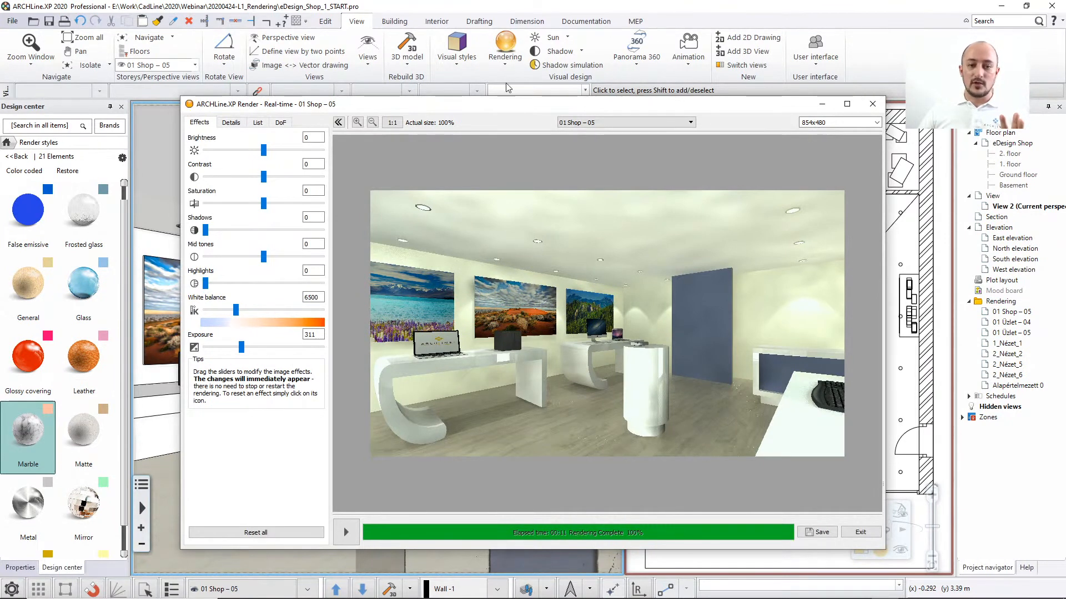
In the maximized shop perspective, apply the Real emissive render style to both laptop screens and the desktop monitor screen.
{"action": "left_click", "coordinate": [467, 4]}
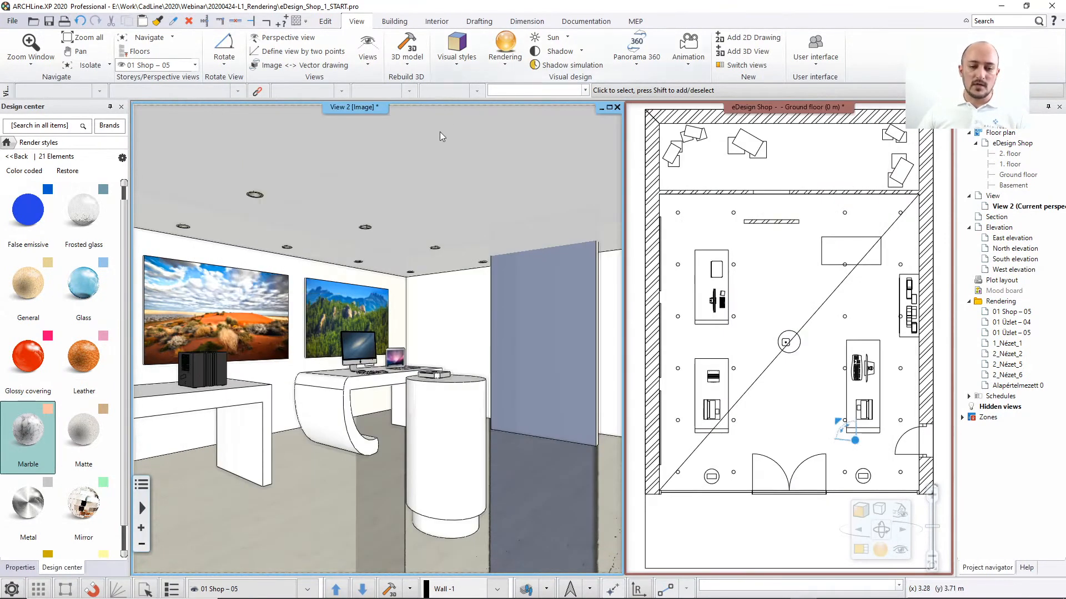
{"action": "left_click", "coordinate": [609, 107]}
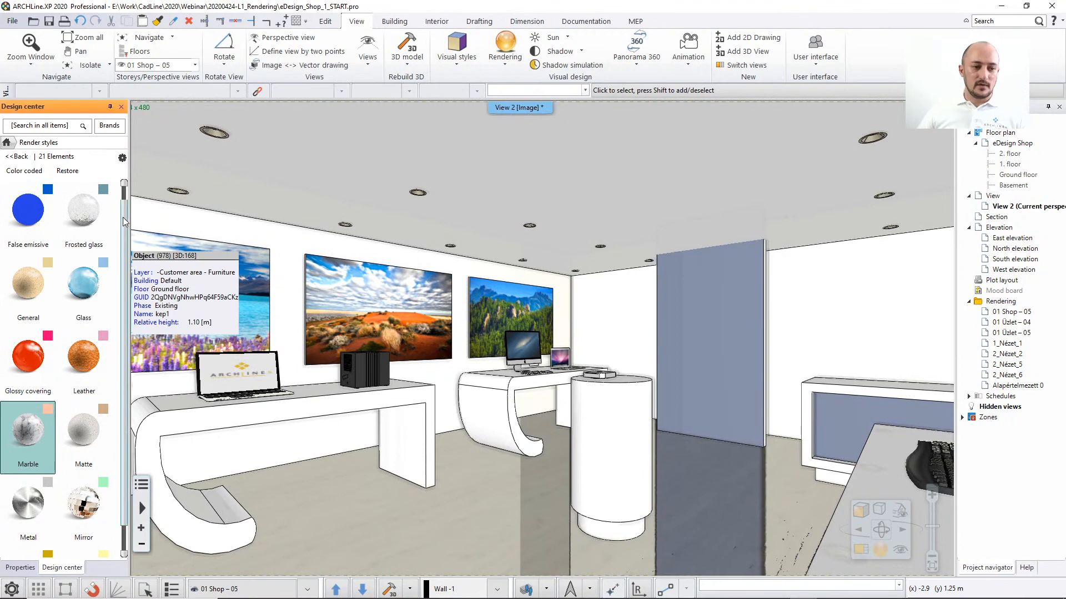
{"action": "scroll", "coordinate": [125, 228], "scroll_direction": "down", "scroll_amount": 2}
{"action": "scroll", "coordinate": [125, 242], "scroll_direction": "down", "scroll_amount": 2}
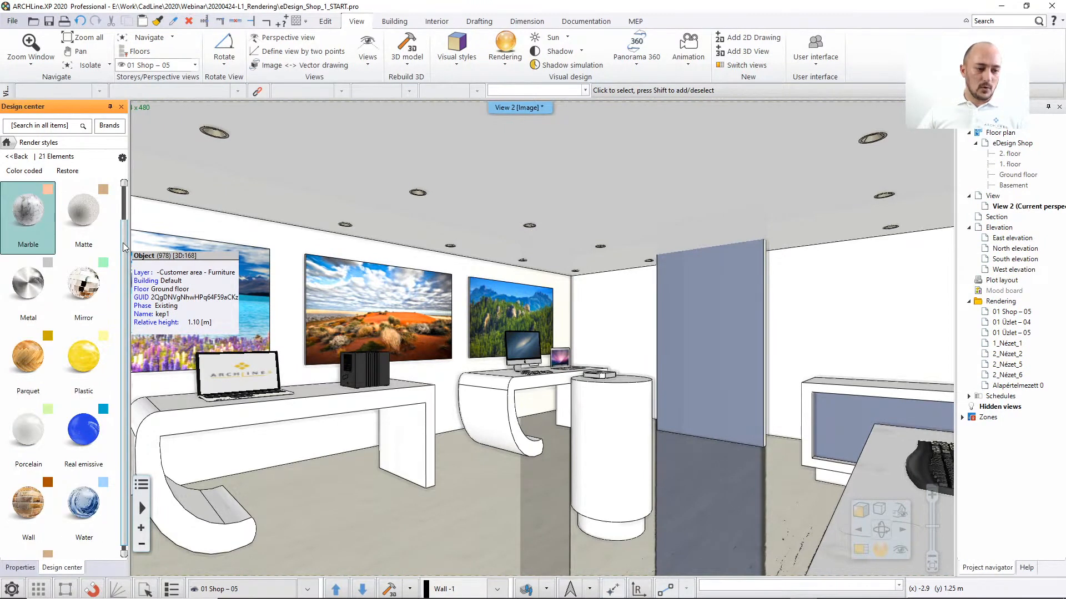
{"action": "mouse_move", "coordinate": [92, 370]}
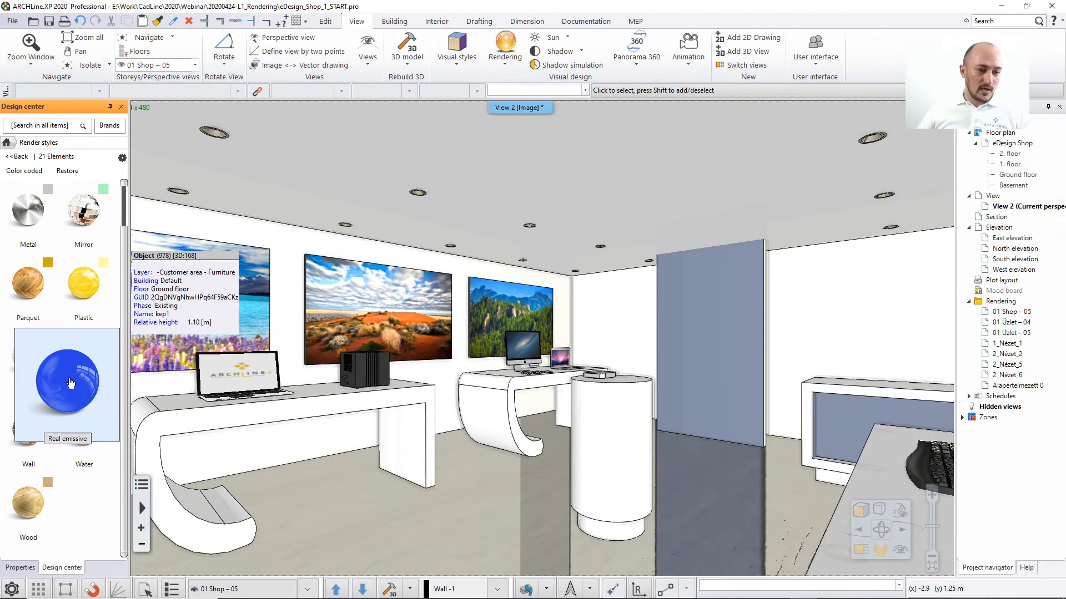
{"action": "left_click", "coordinate": [66, 379]}
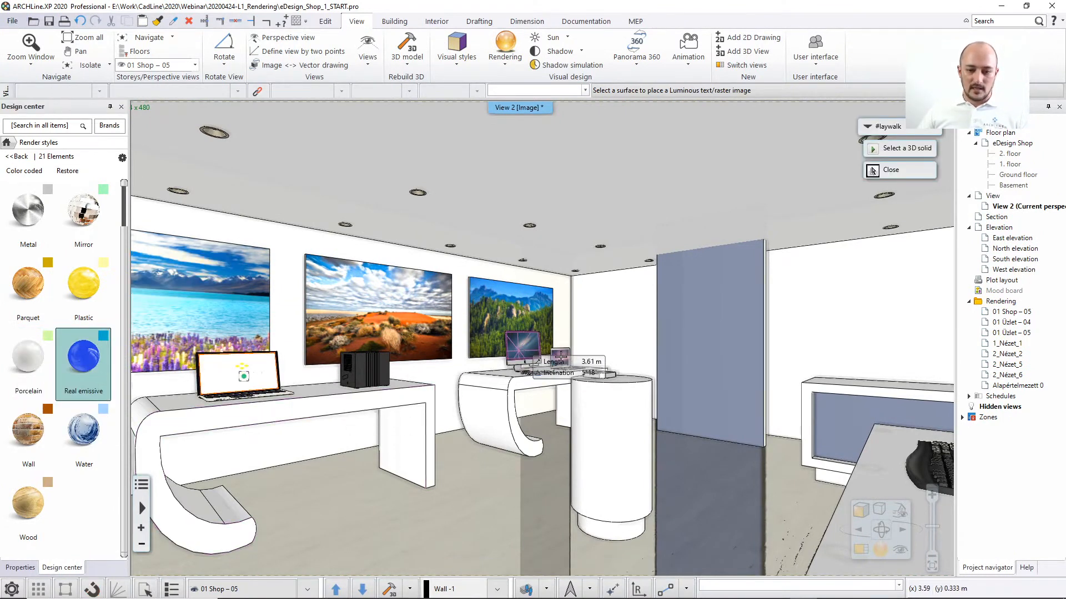
{"action": "left_click", "coordinate": [560, 356]}
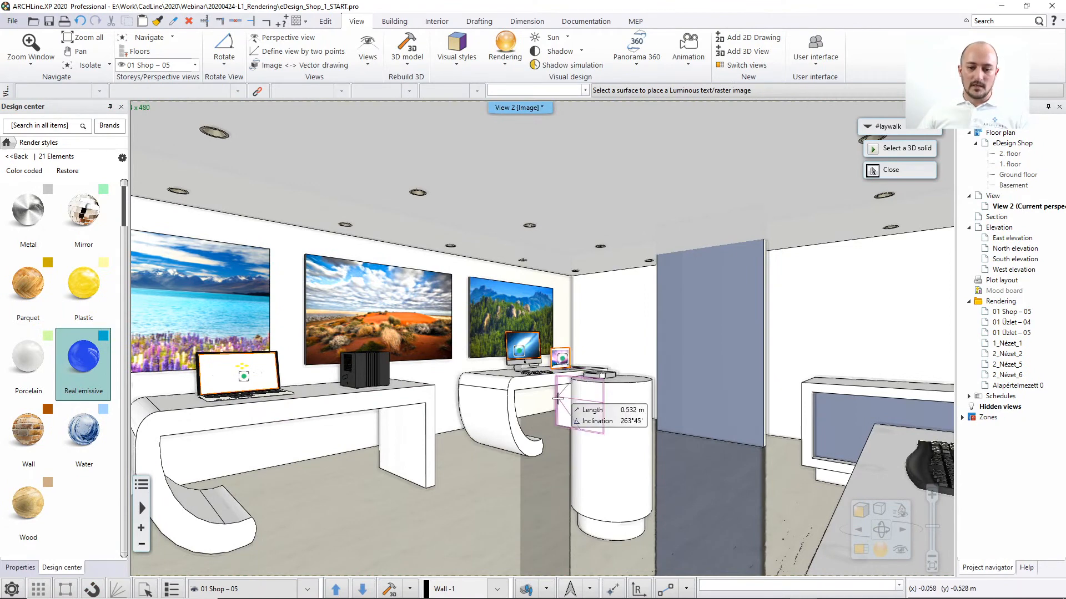
{"action": "key", "text": "Escape"}
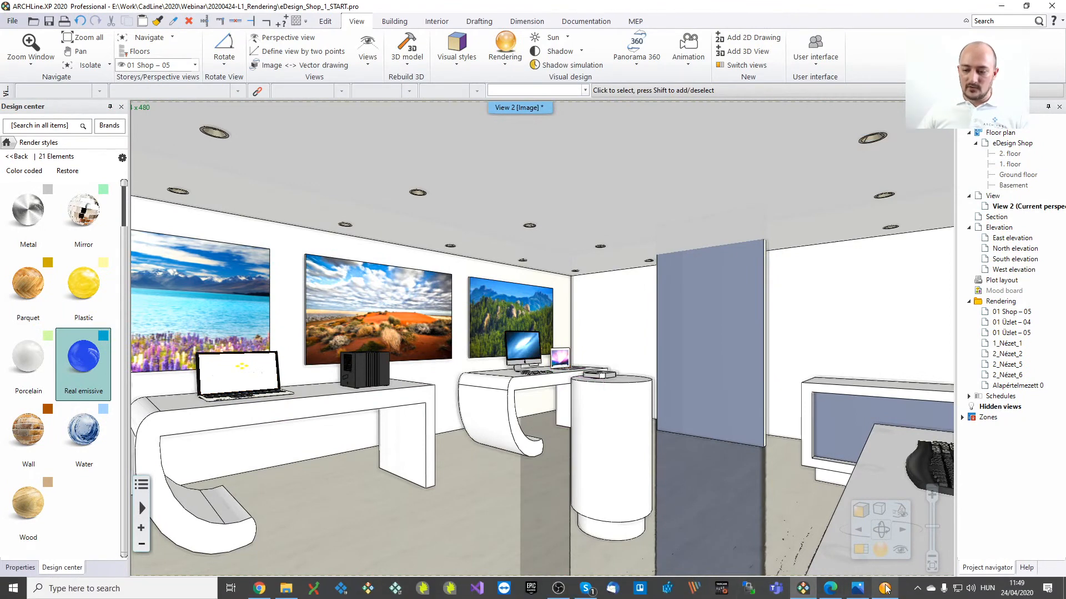
Return to the render window, render 01 Shop – 05 at Interior - Quick render quality, and set the exposure to 344.
{"action": "left_click", "coordinate": [885, 588]}
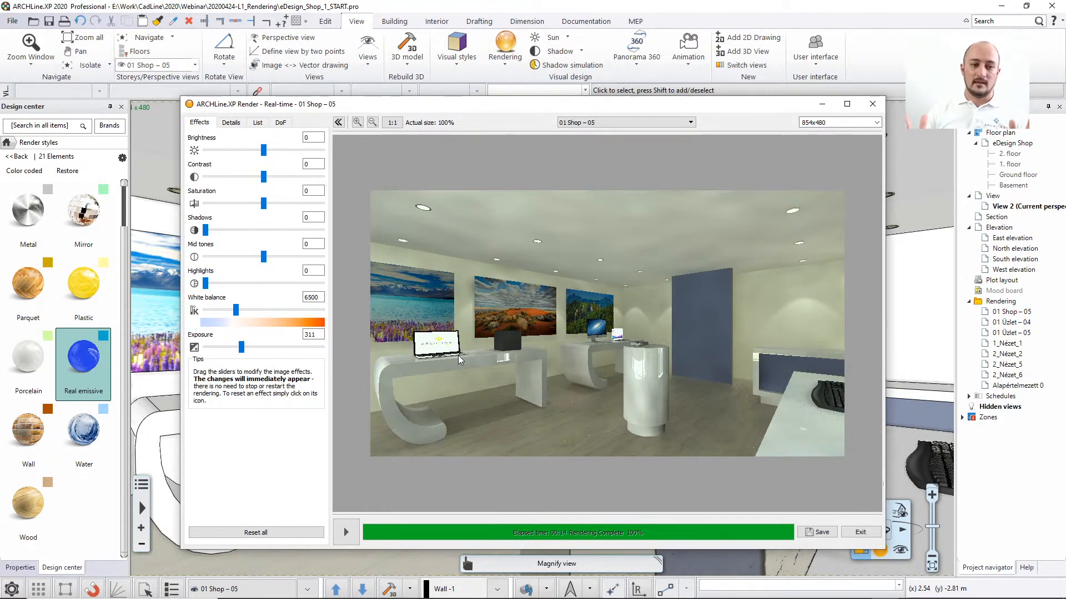
{"action": "left_click", "coordinate": [231, 123]}
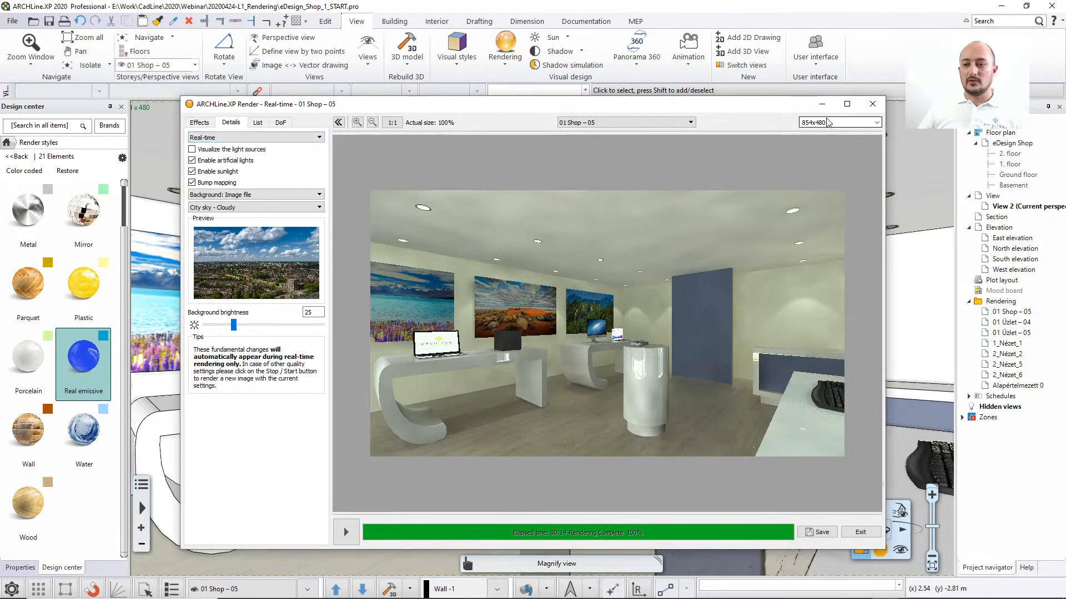
{"action": "left_click", "coordinate": [877, 123]}
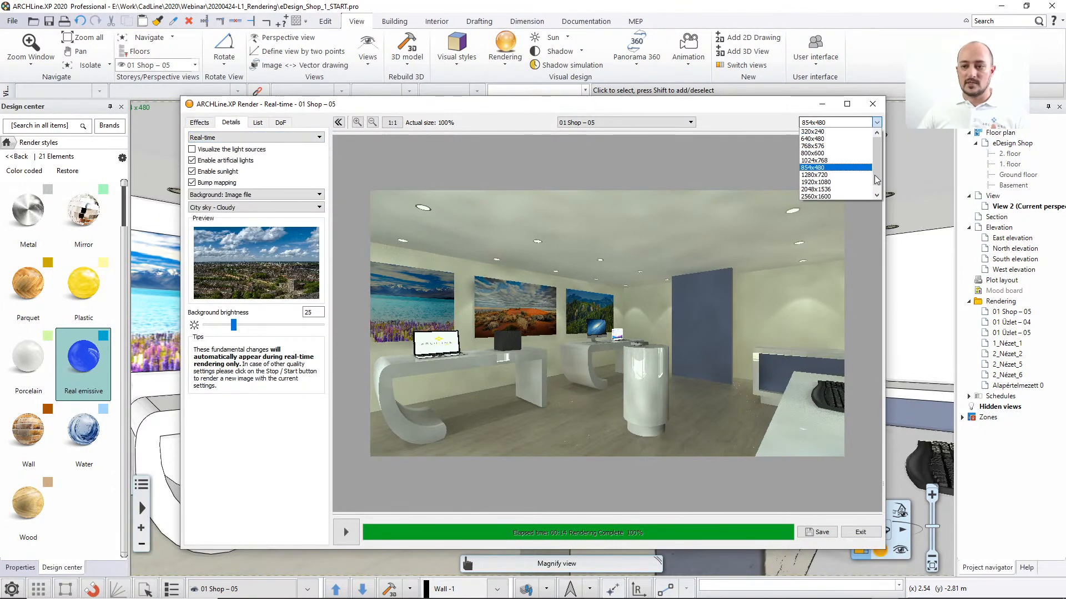
{"action": "left_click", "coordinate": [783, 109]}
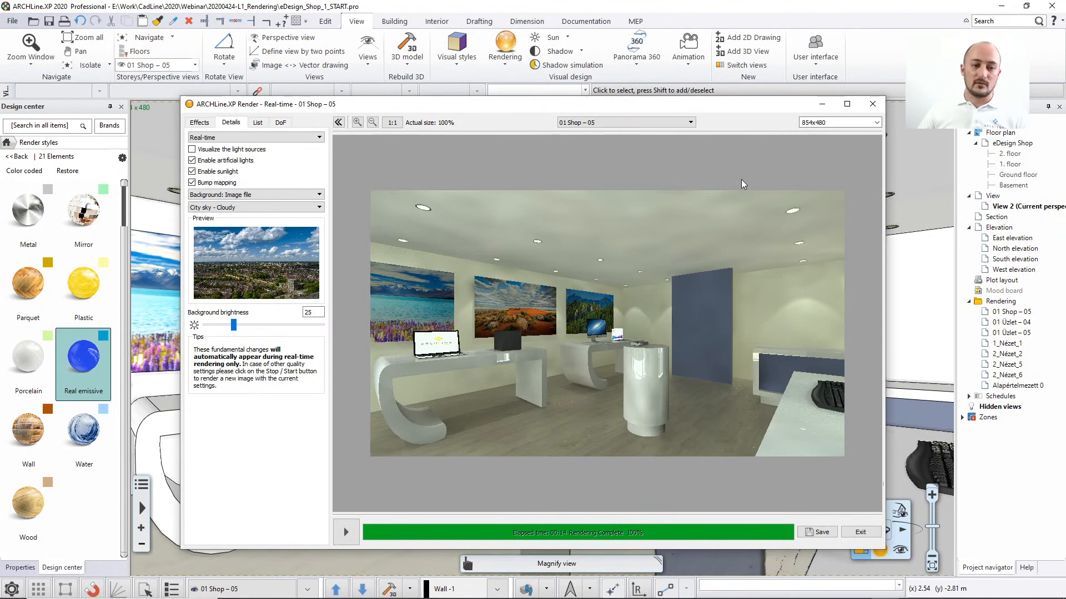
{"action": "left_click", "coordinate": [287, 138]}
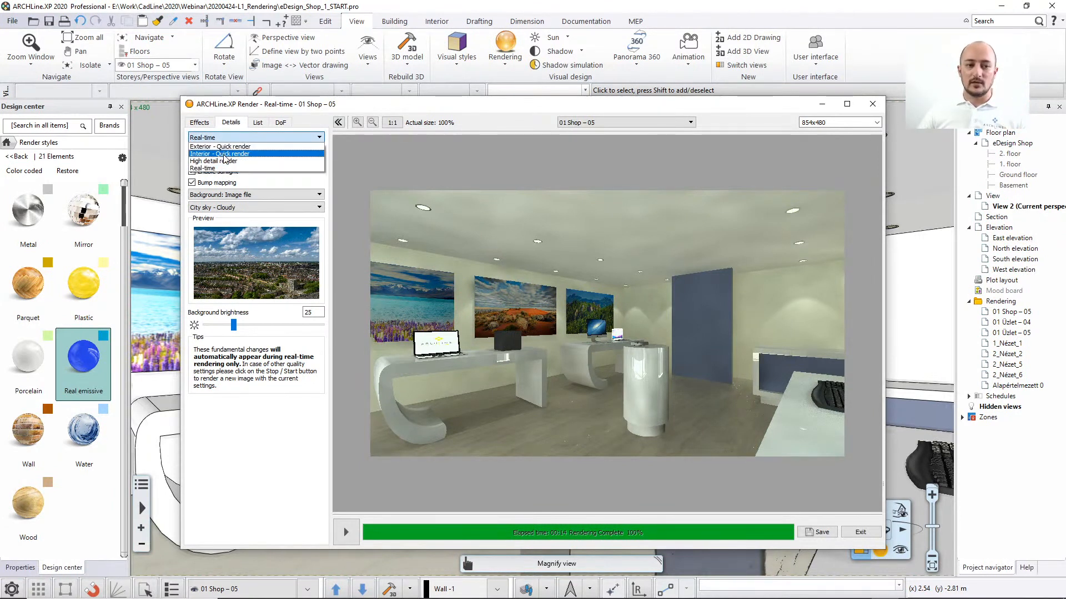
{"action": "left_click", "coordinate": [224, 155]}
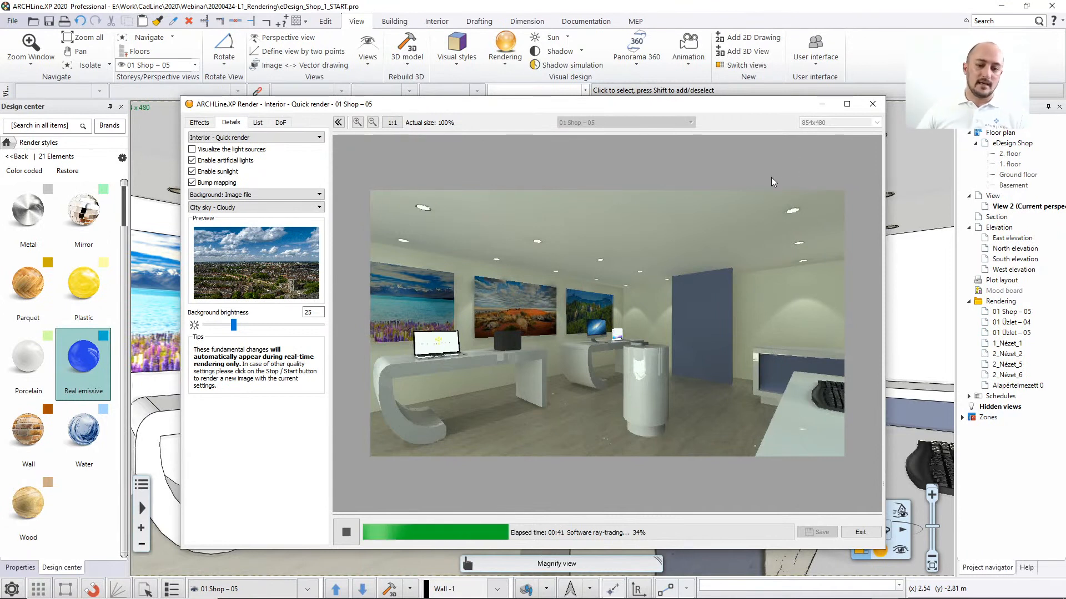
{"action": "left_click", "coordinate": [200, 122]}
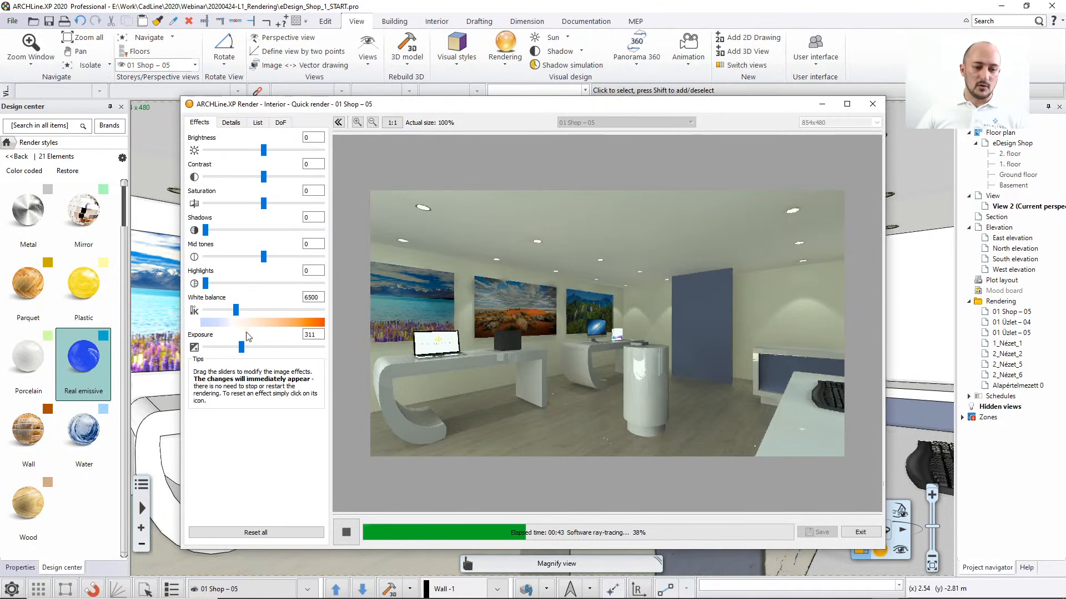
{"action": "left_click_drag", "start_coordinate": [242, 347], "coordinate": [246, 348]}
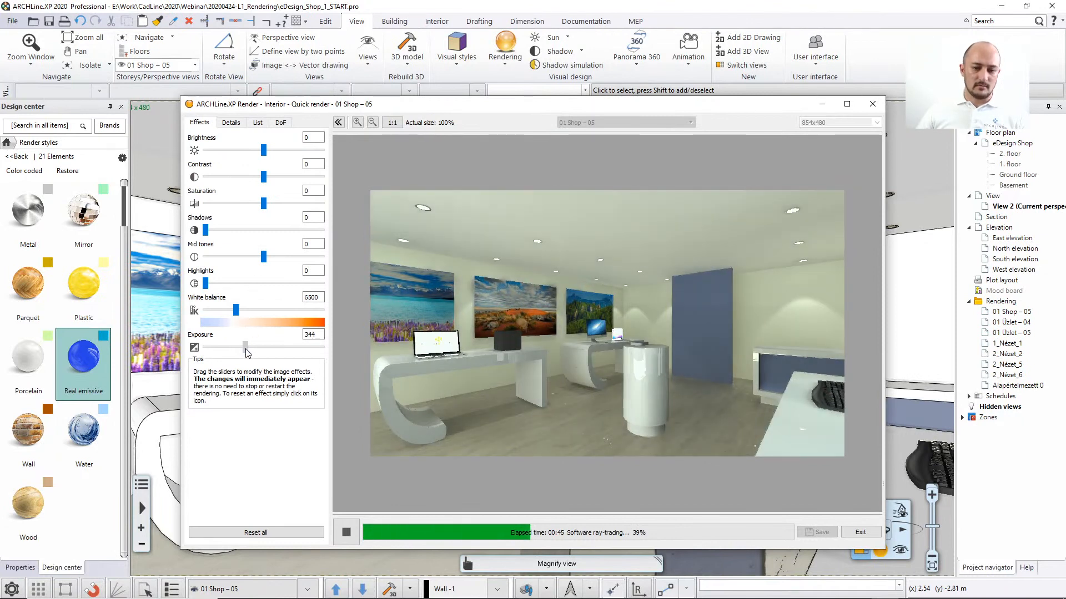
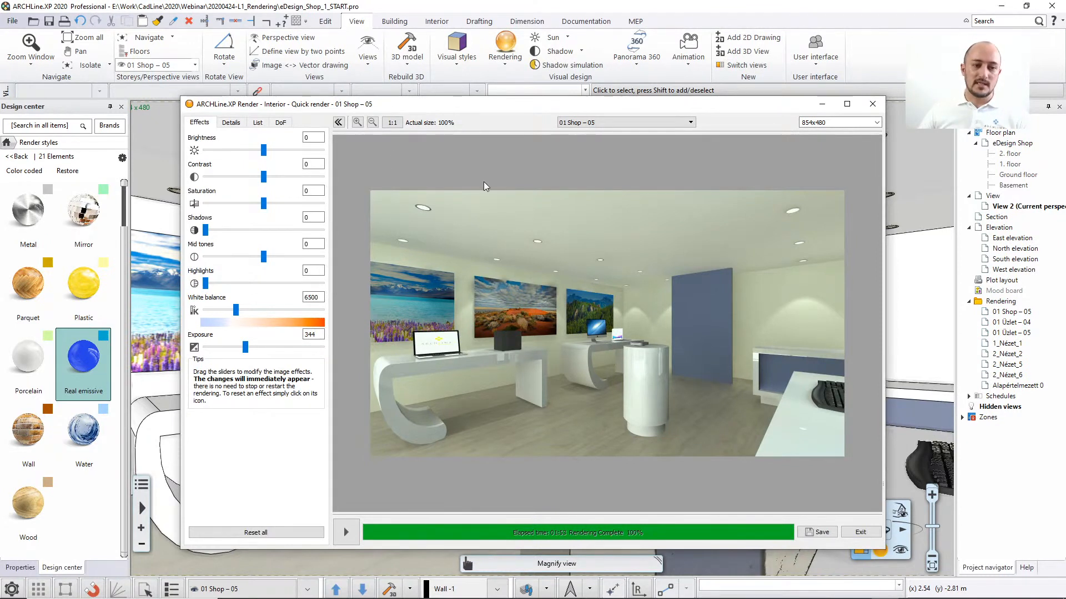
Change the render quality to Exterior - Quick render and render the 01 Shop – 05 view again.
{"action": "left_click", "coordinate": [232, 122]}
{"action": "left_click", "coordinate": [231, 139]}
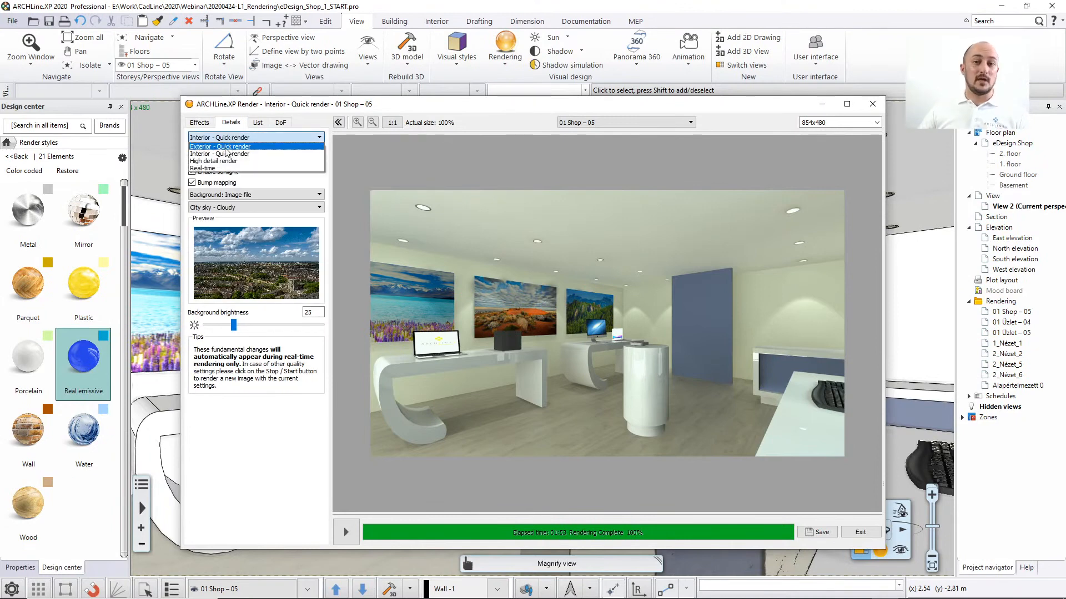
{"action": "left_click", "coordinate": [225, 147]}
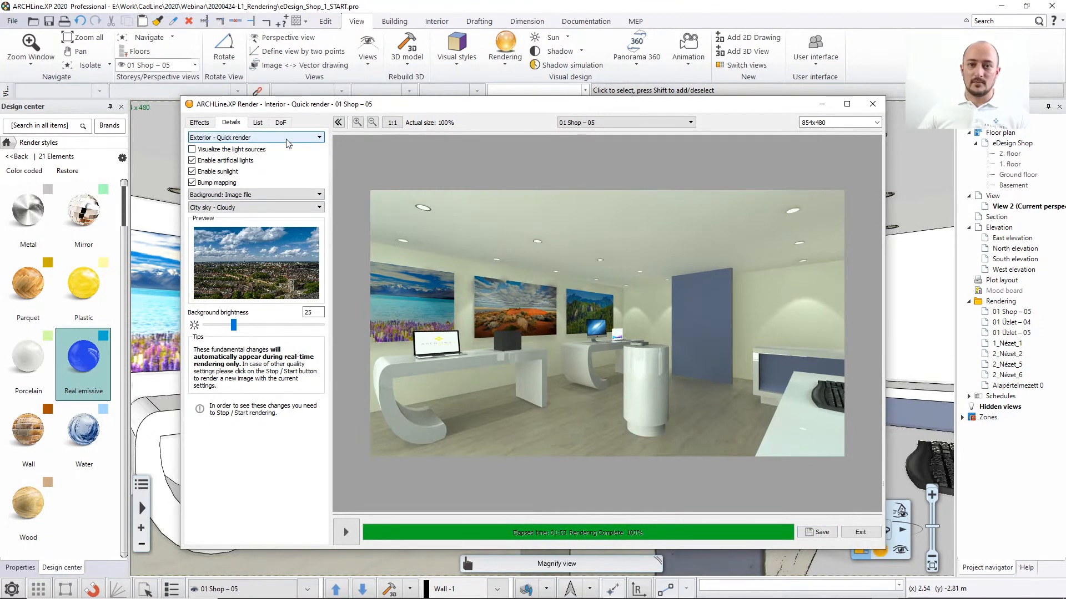
{"action": "left_click", "coordinate": [248, 140]}
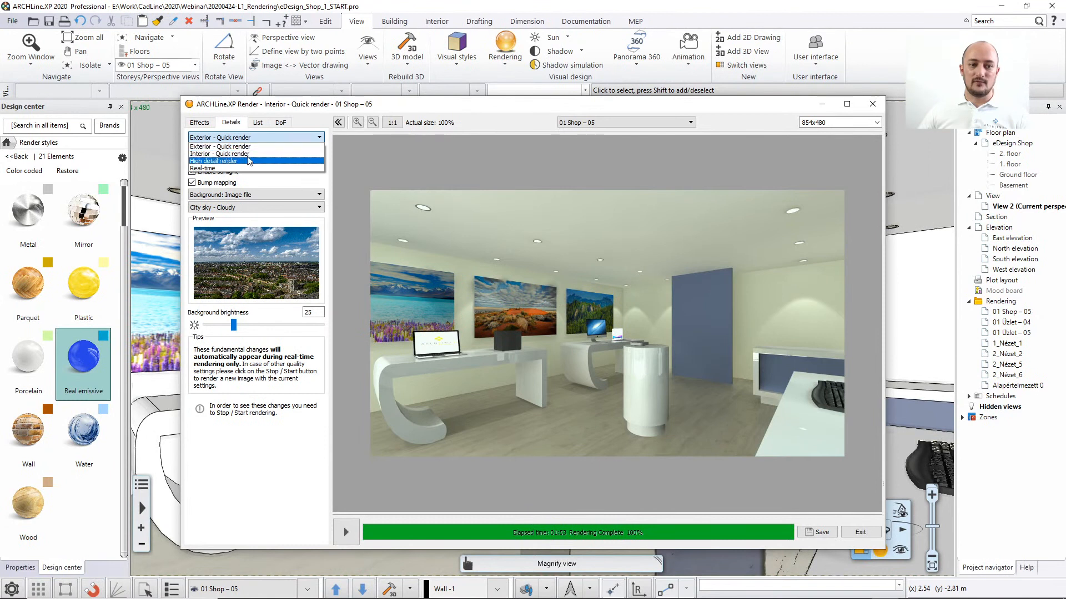
{"action": "left_click", "coordinate": [251, 143]}
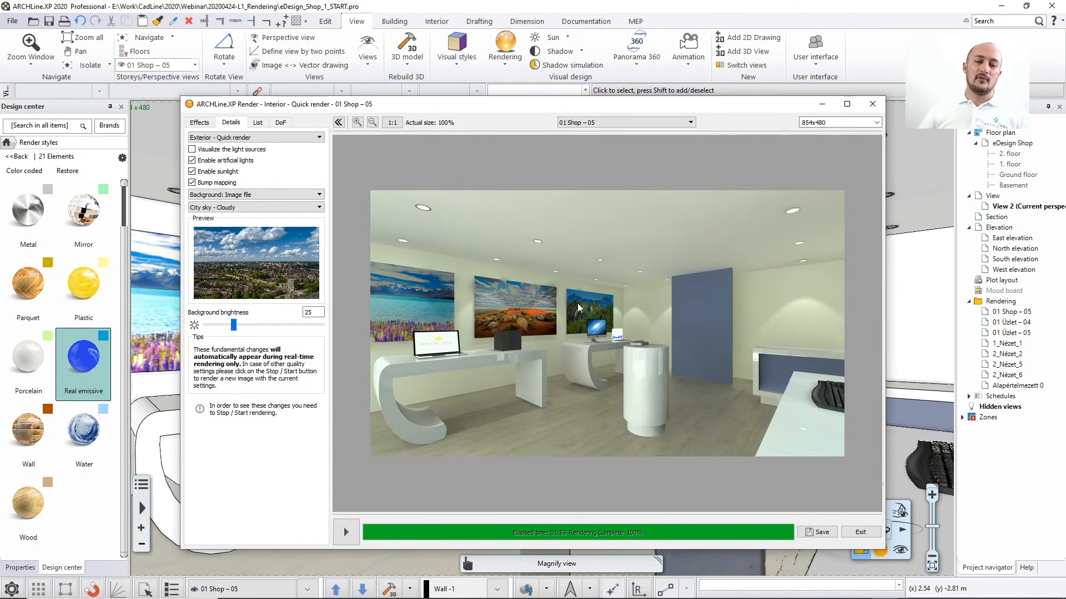
{"action": "left_click", "coordinate": [346, 532]}
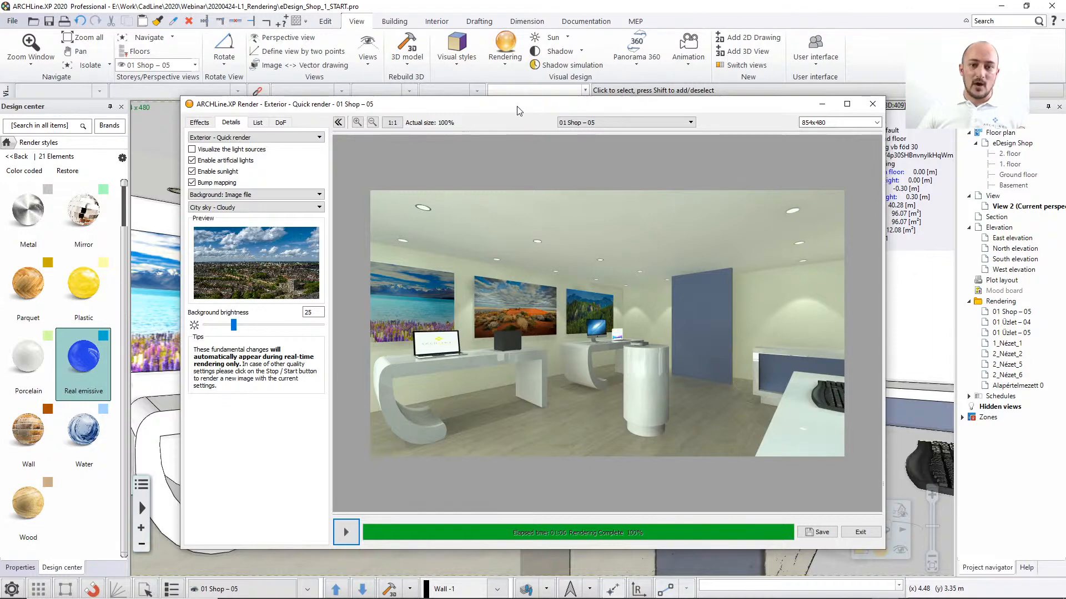
Start rendering the 01 Shop – 04 view from the render list and stop it early.
{"action": "left_click_drag", "start_coordinate": [518, 108], "coordinate": [558, 79]}
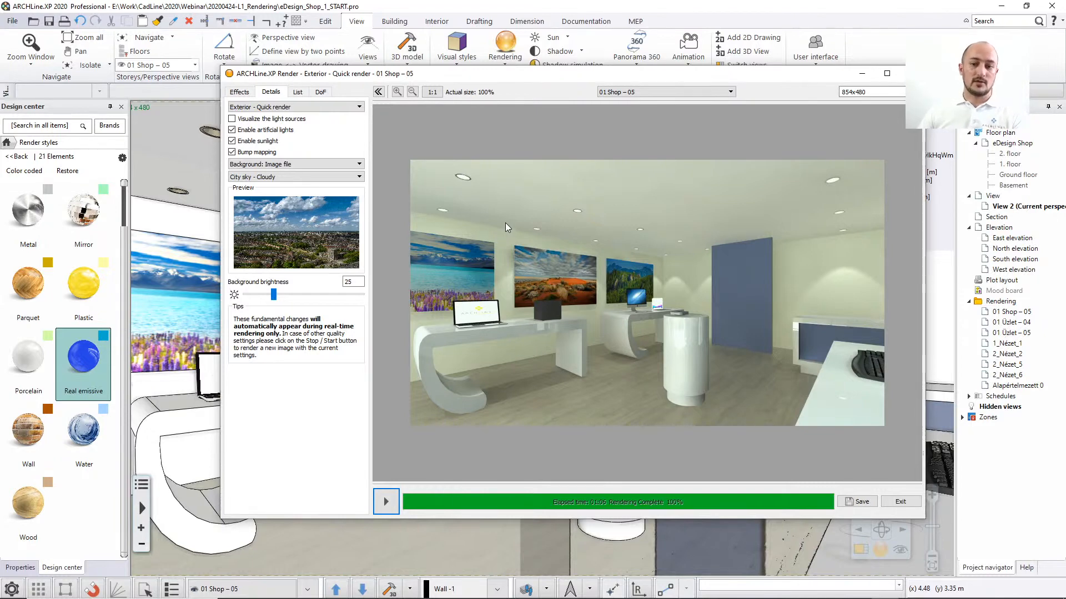
{"action": "left_click", "coordinate": [296, 93]}
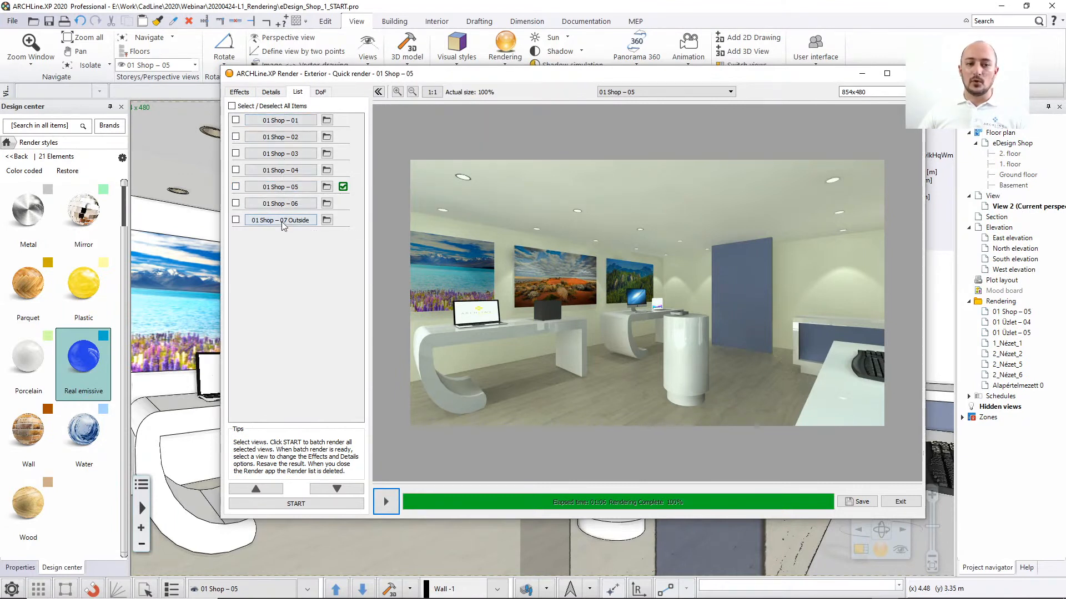
{"action": "left_click", "coordinate": [287, 170]}
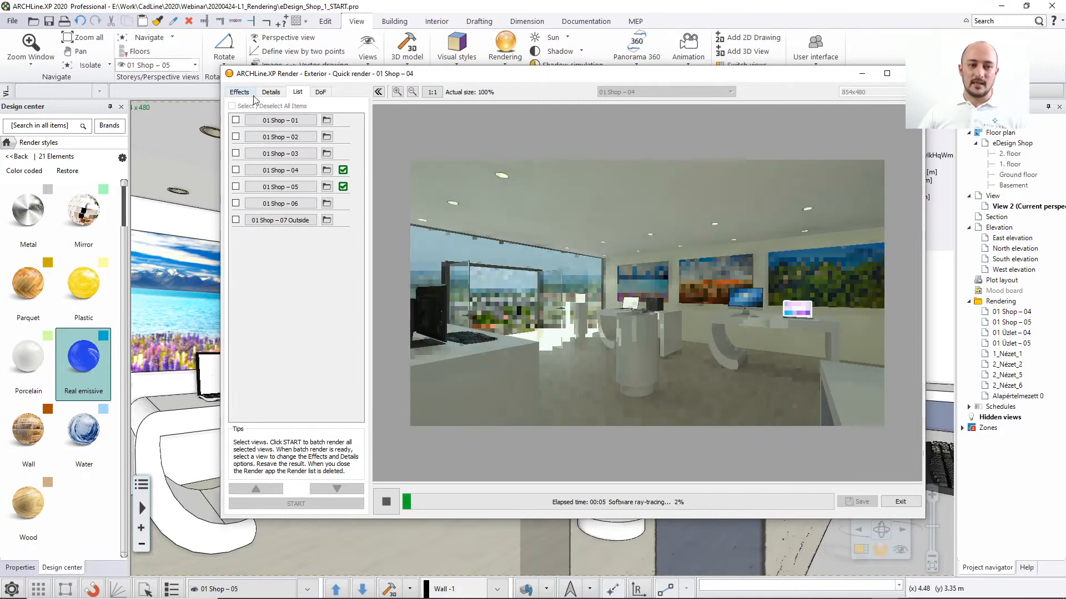
{"action": "left_click", "coordinate": [288, 169]}
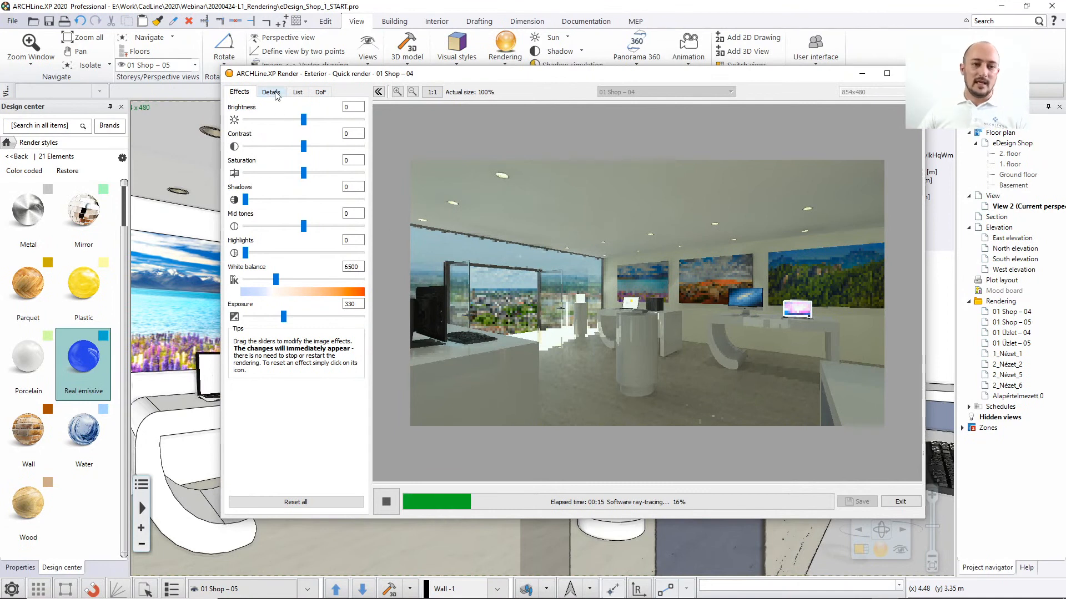
{"action": "left_click", "coordinate": [395, 496]}
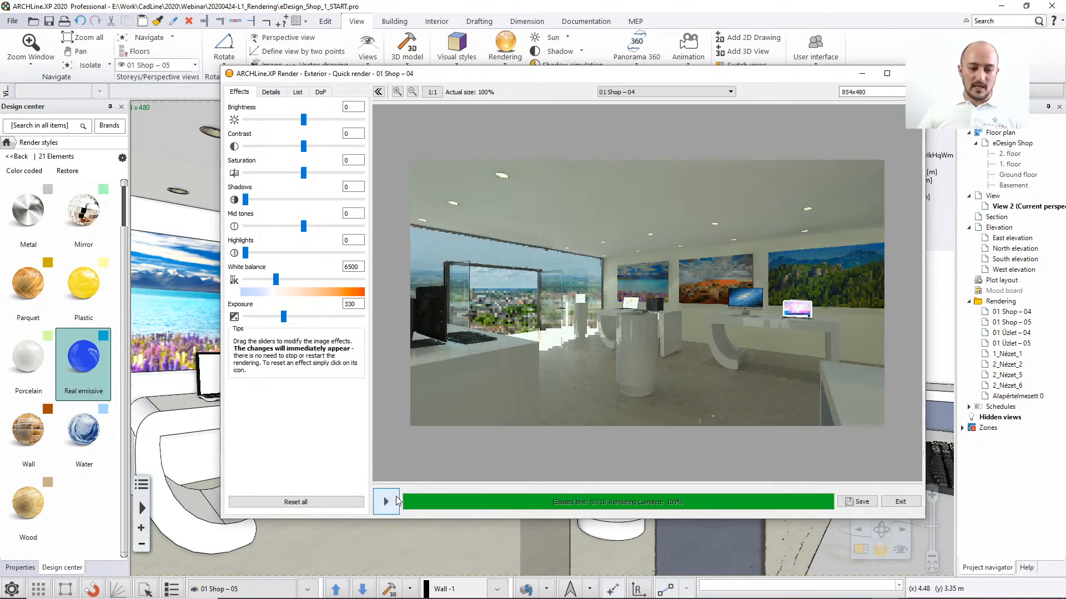
Show the 01 Shop – 05 render again and mark views 01 Shop – 03, 04 and 05 for batch rendering.
{"action": "left_click", "coordinate": [298, 92]}
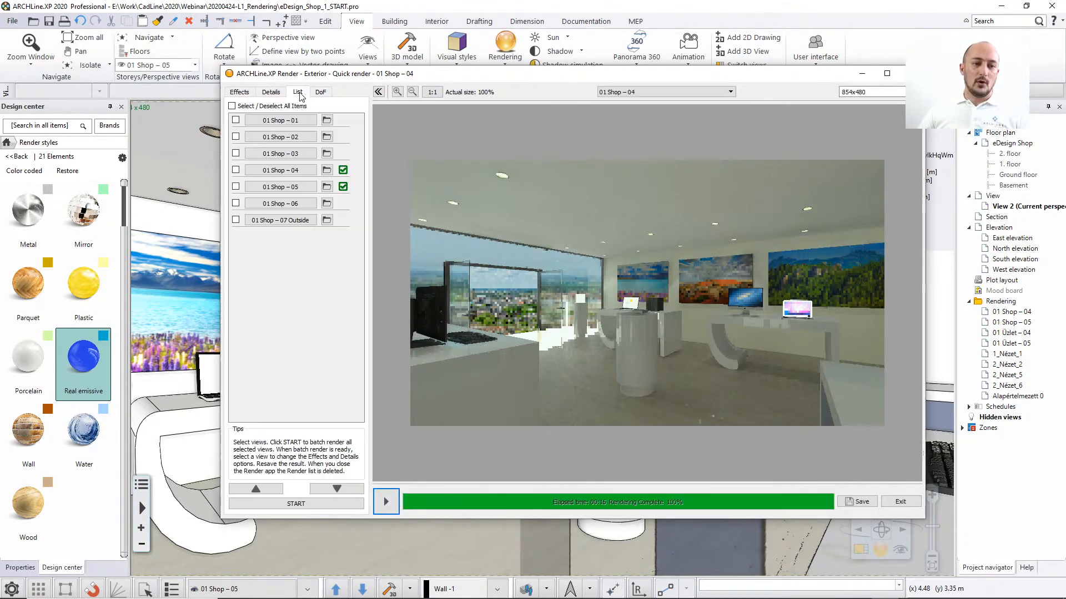
{"action": "left_click", "coordinate": [284, 187]}
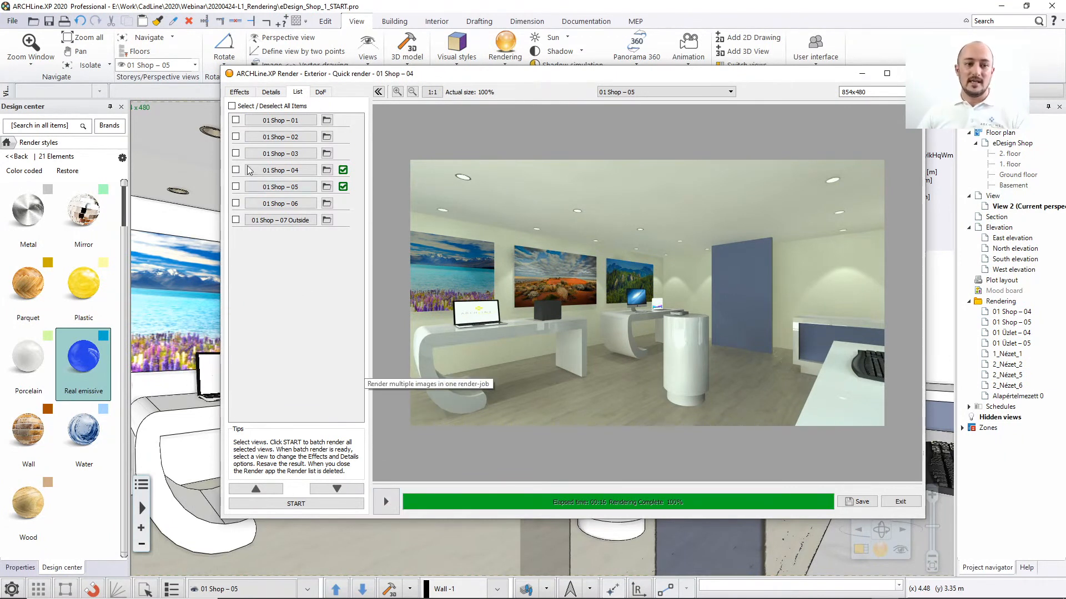
{"action": "left_click", "coordinate": [236, 154]}
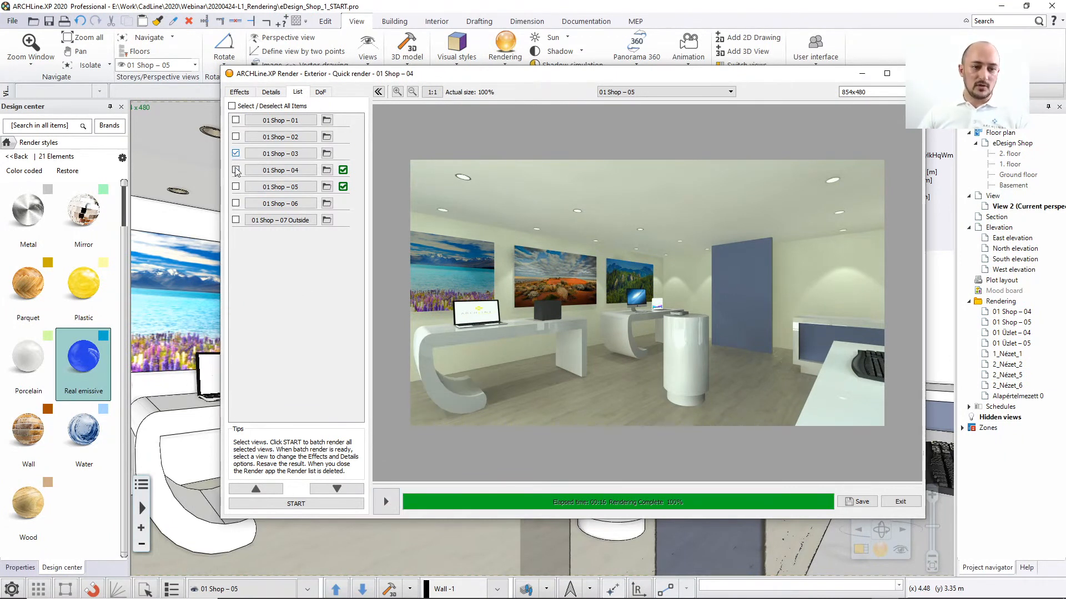
{"action": "left_click", "coordinate": [236, 170]}
{"action": "left_click", "coordinate": [236, 187]}
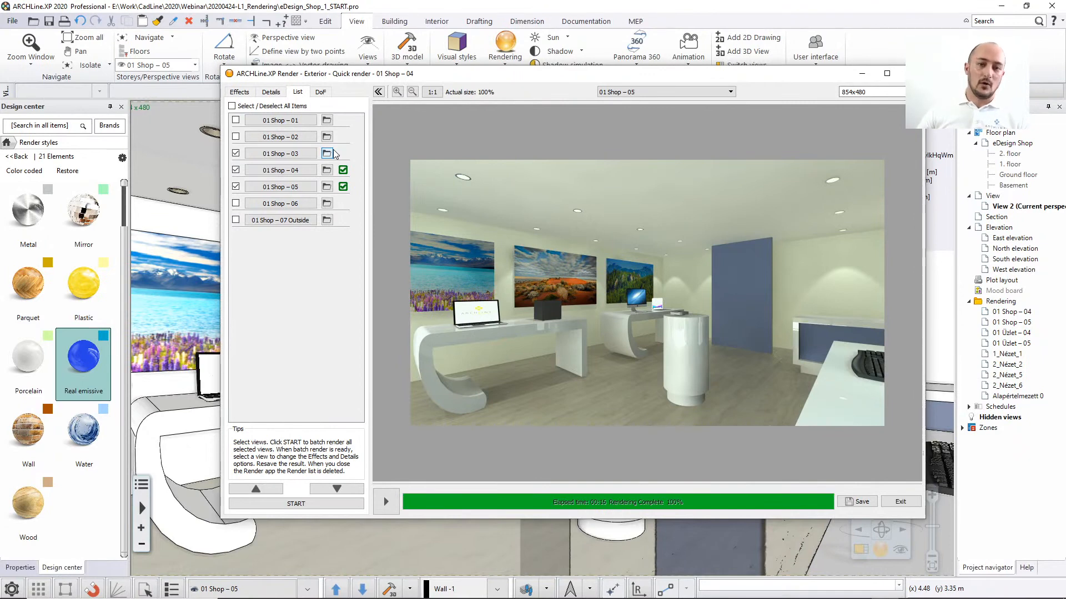
Review the standalone rendering settings, including the folder for saving renders, and close them without starting a rendering.
{"action": "left_click", "coordinate": [400, 15]}
{"action": "left_click", "coordinate": [505, 47]}
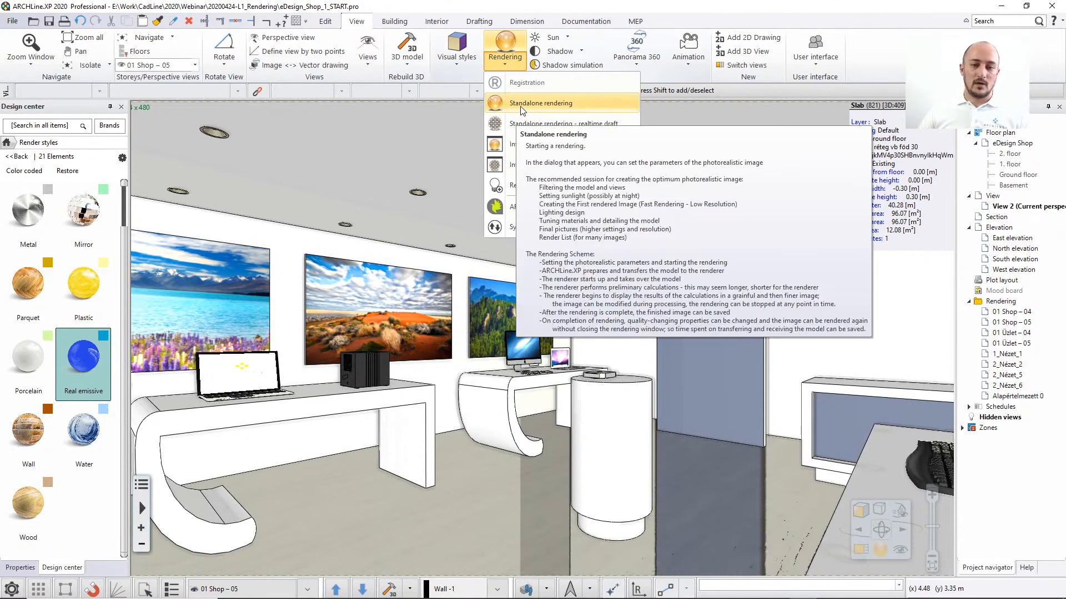
{"action": "left_click", "coordinate": [522, 106]}
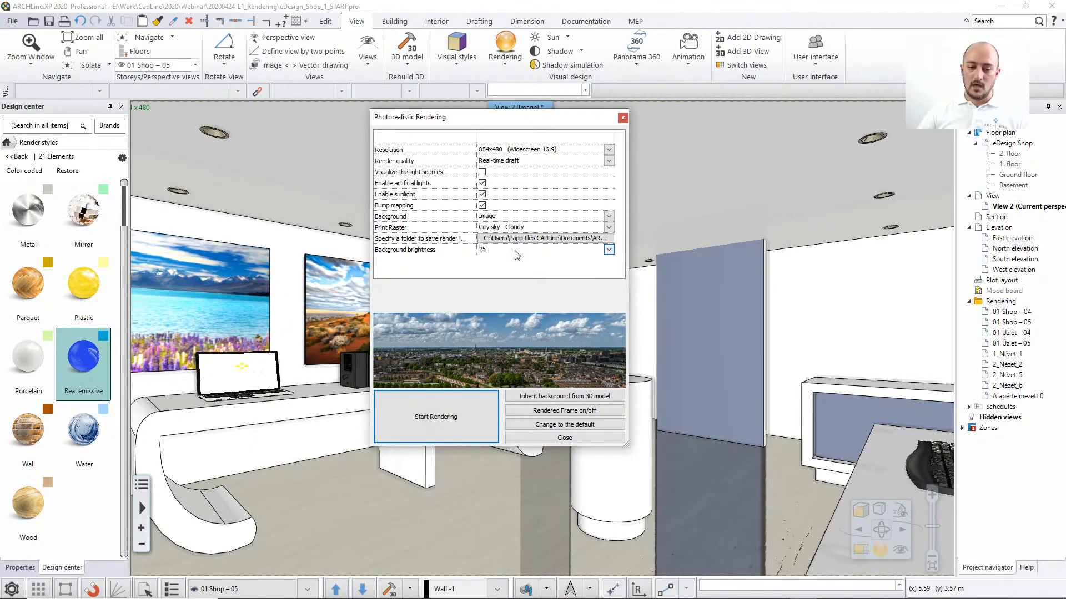
{"action": "left_click", "coordinate": [597, 442]}
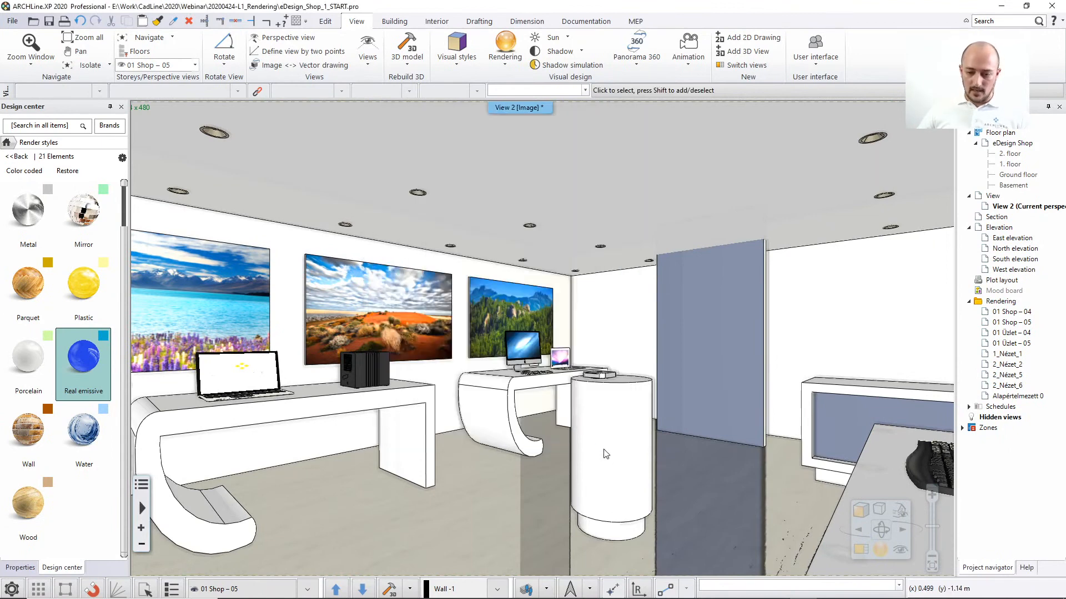
Create a cut-away 3D view by drawing a rectangle around the western half of the shop's ground floor plan.
{"action": "mouse_move", "coordinate": [731, 598]}
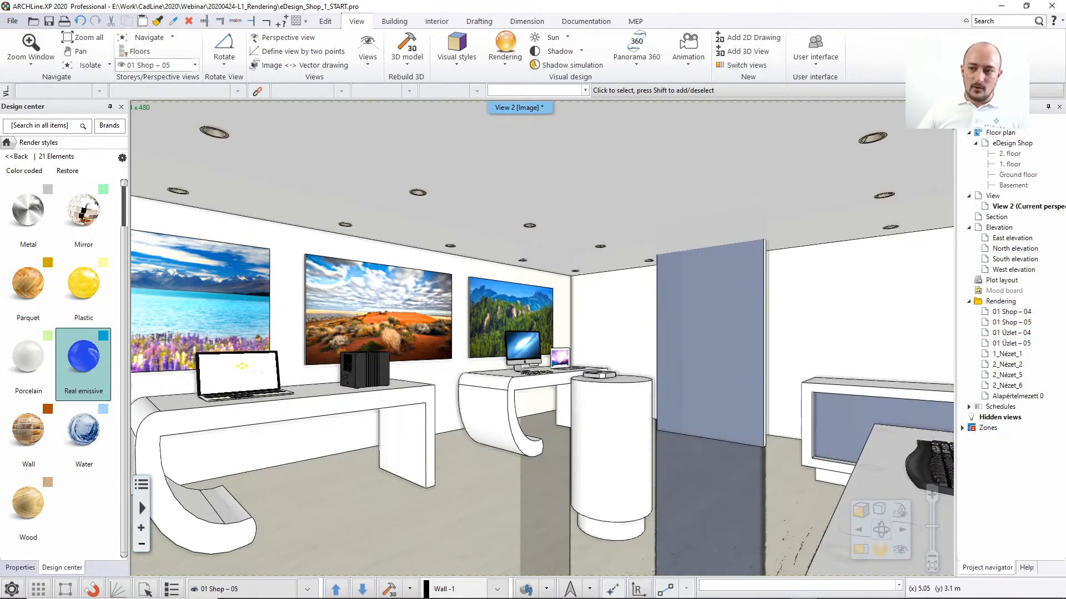
{"action": "left_click", "coordinate": [562, 564]}
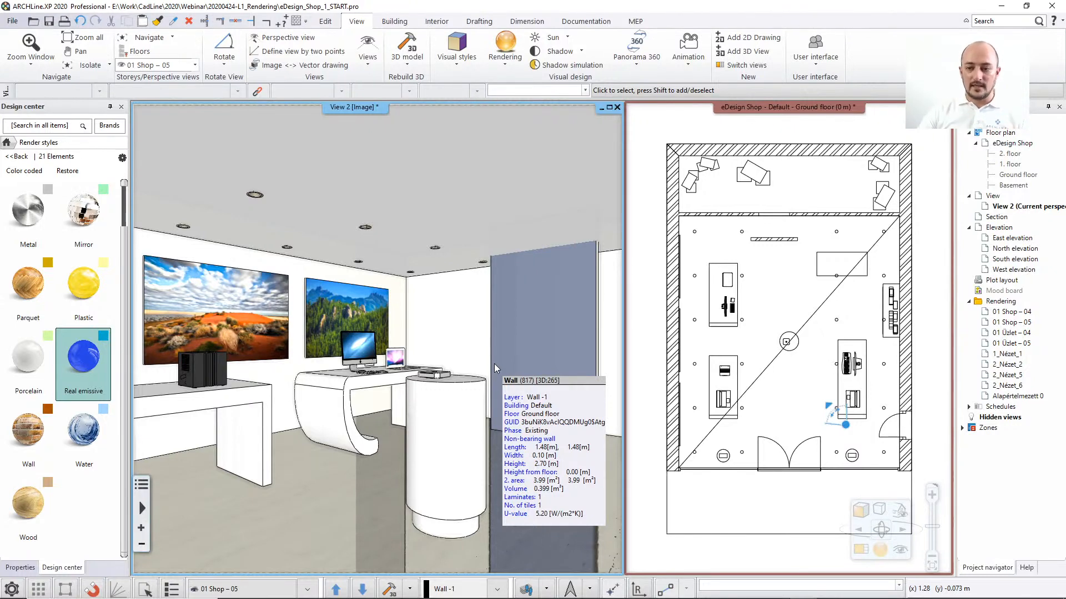
{"action": "left_click", "coordinate": [760, 151]}
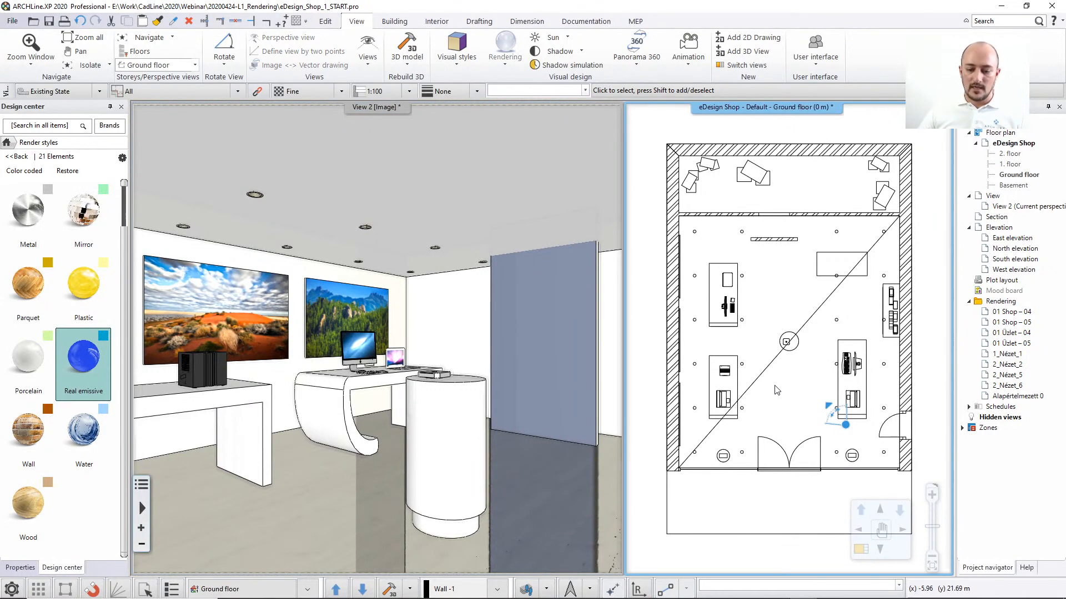
{"action": "left_click", "coordinate": [410, 589]}
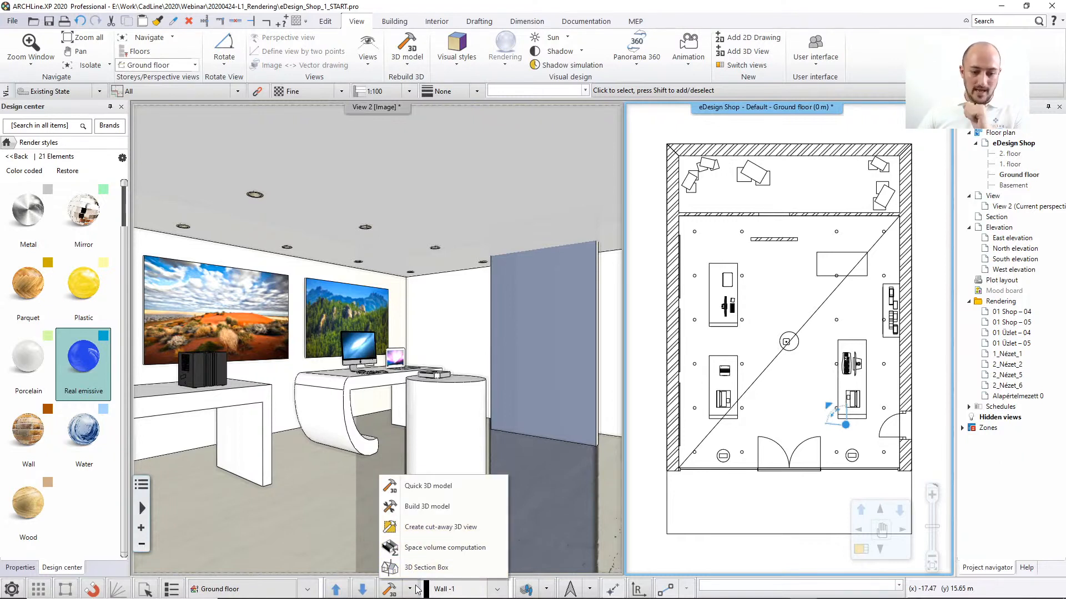
{"action": "left_click", "coordinate": [427, 527]}
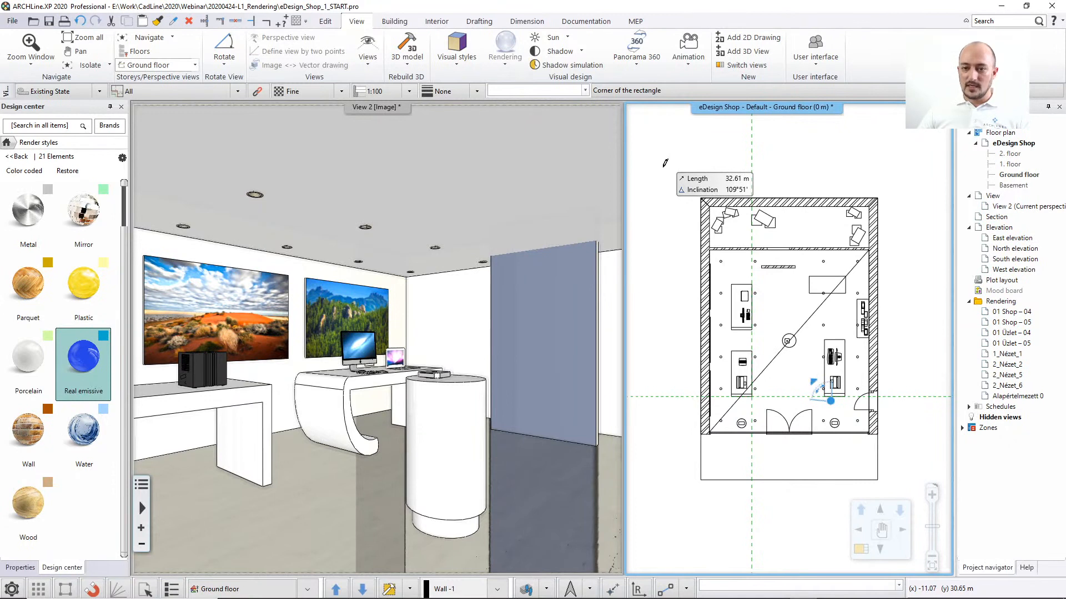
{"action": "left_click", "coordinate": [663, 167]}
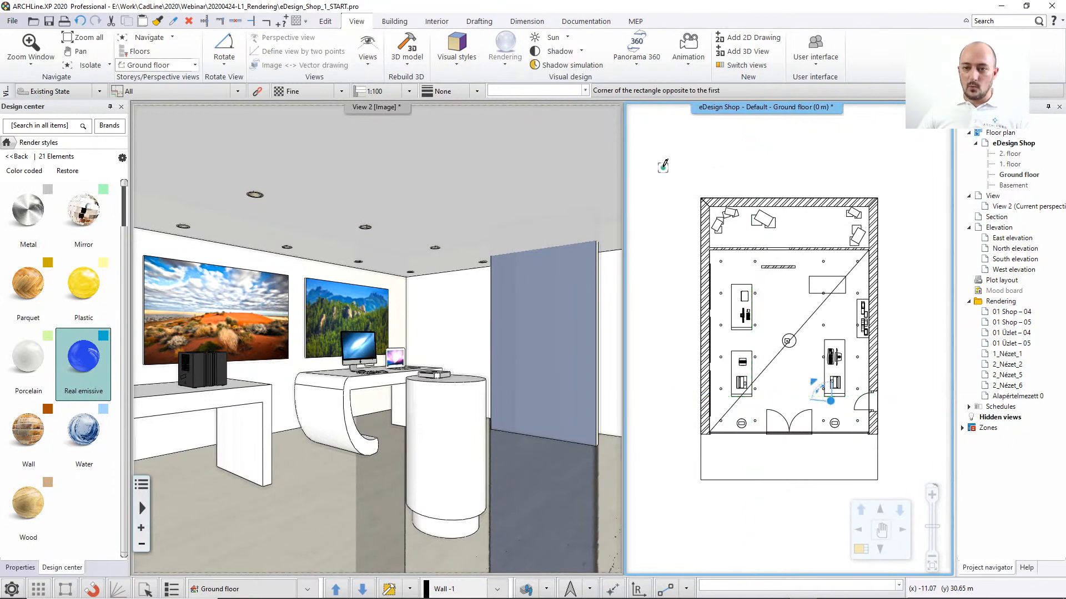
{"action": "left_click", "coordinate": [788, 519]}
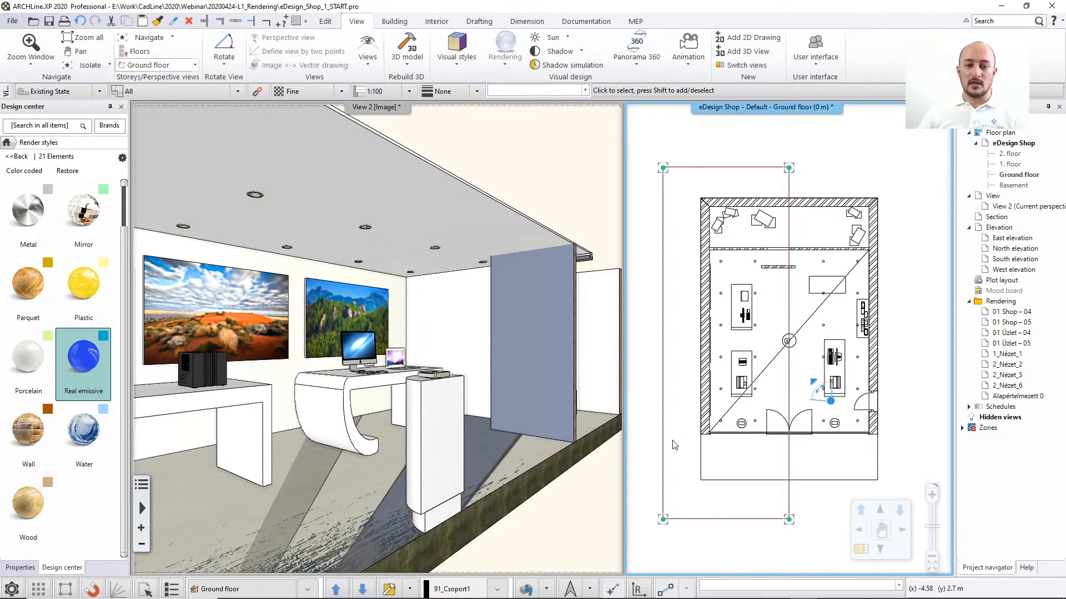
Bring back the 01 Shop – 05 render and change its quality to Real-time.
{"action": "left_click", "coordinate": [514, 359]}
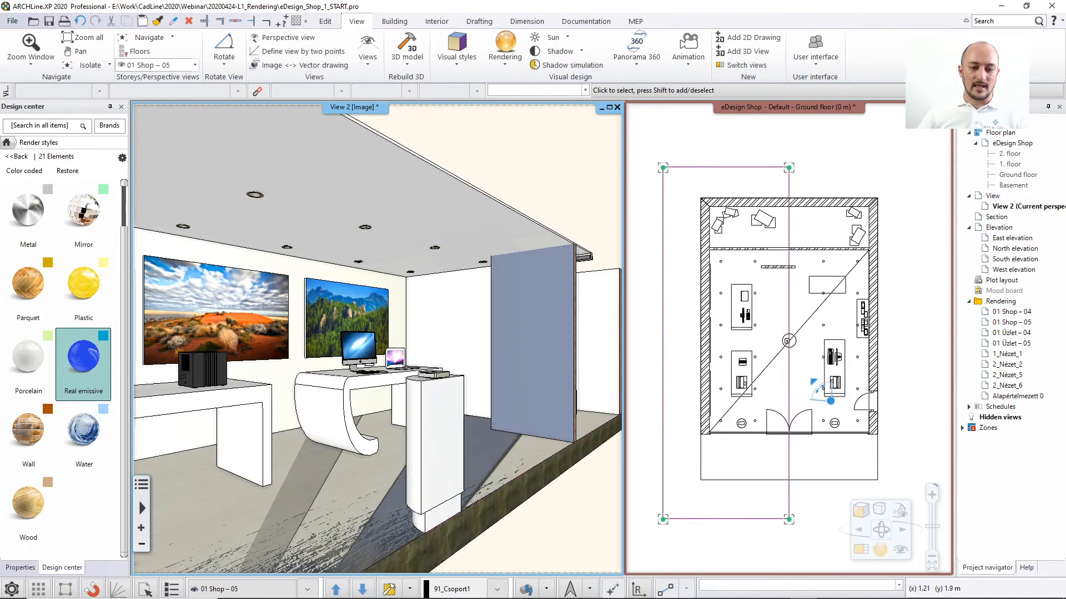
{"action": "middle_click_drag", "start_coordinate": [495, 315], "coordinate": [495, 314]}
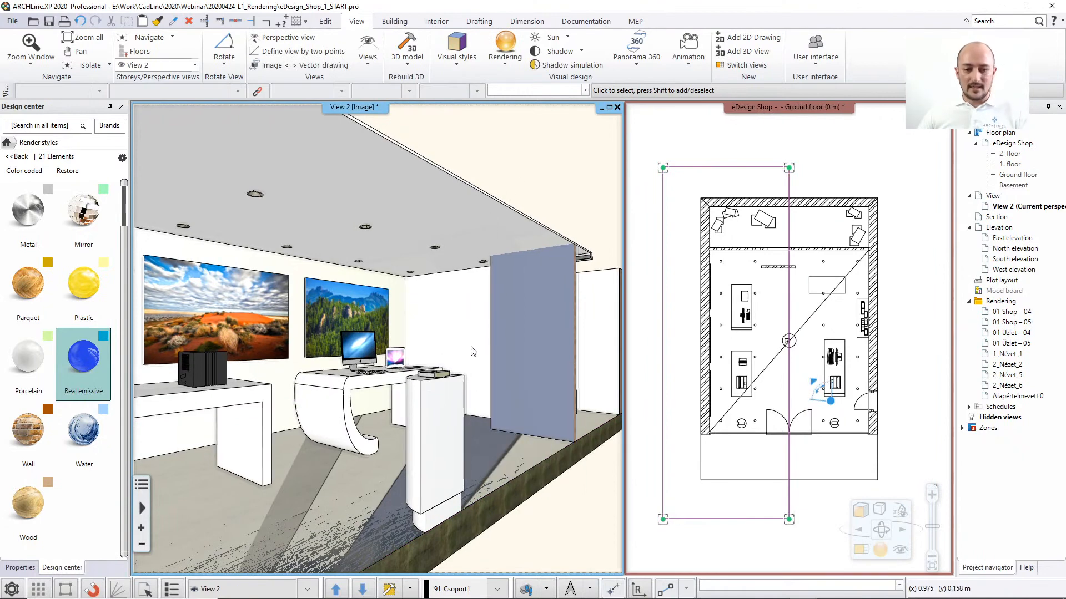
{"action": "left_click", "coordinate": [870, 594]}
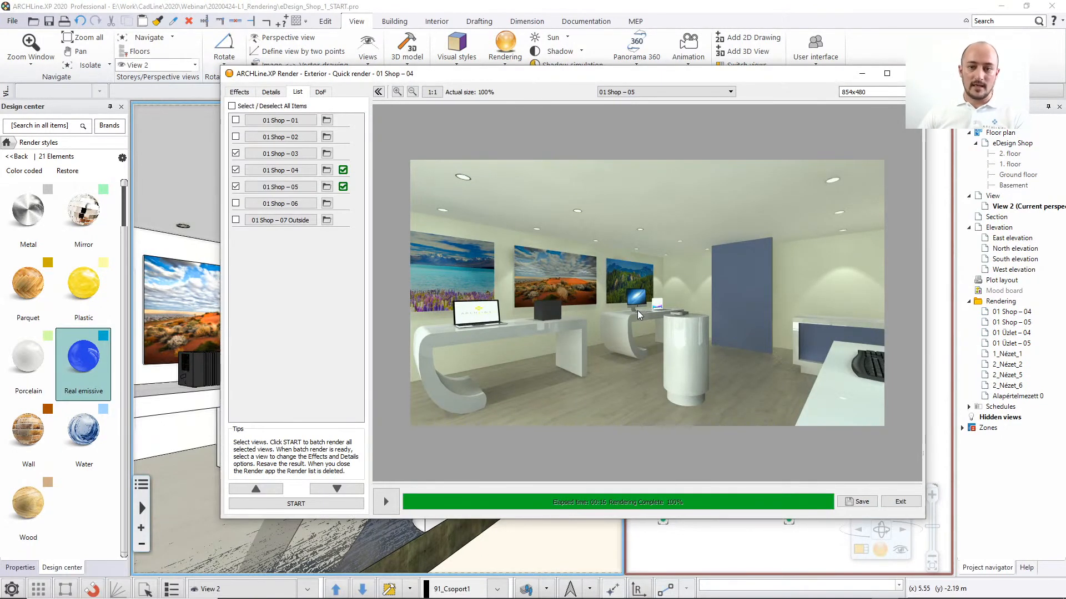
{"action": "left_click", "coordinate": [249, 95]}
{"action": "left_click", "coordinate": [268, 93]}
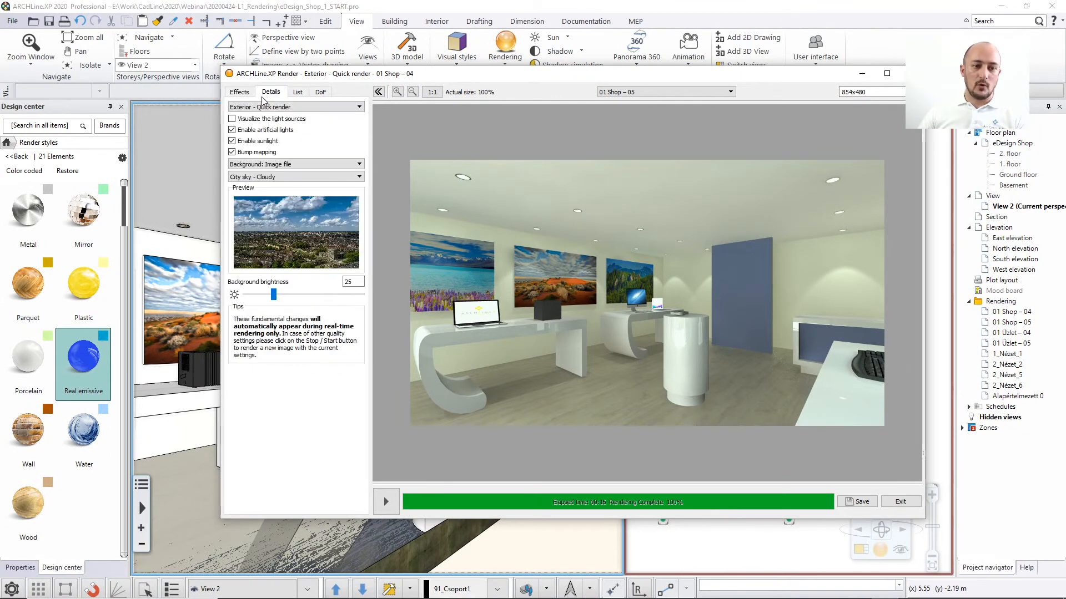
{"action": "left_click", "coordinate": [263, 108]}
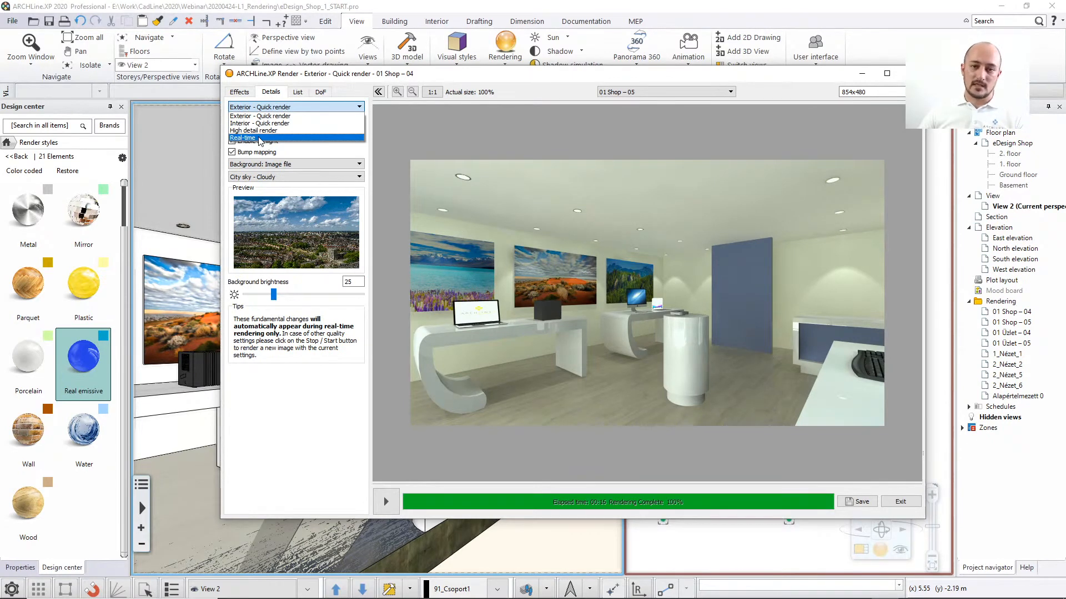
{"action": "left_click", "coordinate": [259, 139]}
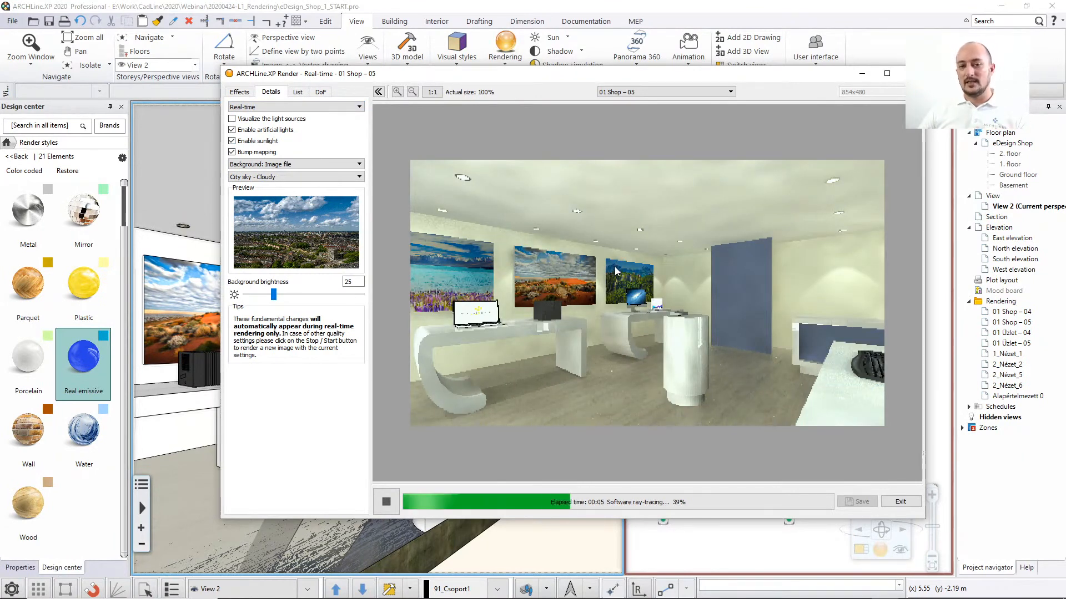
{"action": "key", "text": "Escape"}
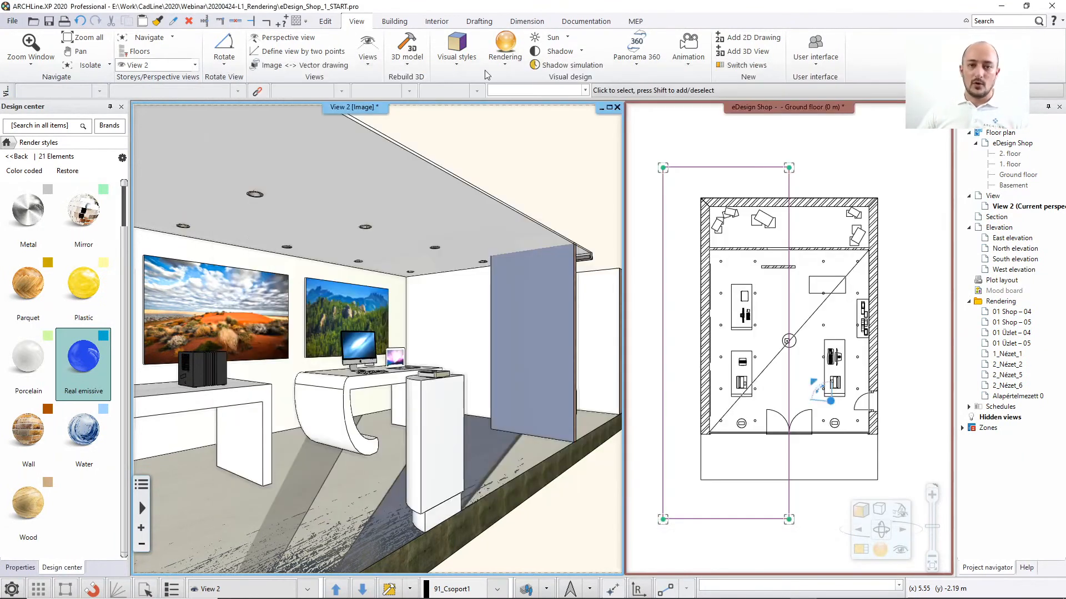
Turn the 3D view to show the whole cut-away shop from outside and close the existing render window.
{"action": "mouse_move", "coordinate": [511, 356]}
{"action": "middle_mouse_down"}
{"action": "mouse_move", "coordinate": [447, 358]}
{"action": "mouse_move", "coordinate": [478, 368]}
{"action": "middle_mouse_up"}
{"action": "scroll", "coordinate": [479, 368], "scroll_direction": "down", "scroll_amount": 2}
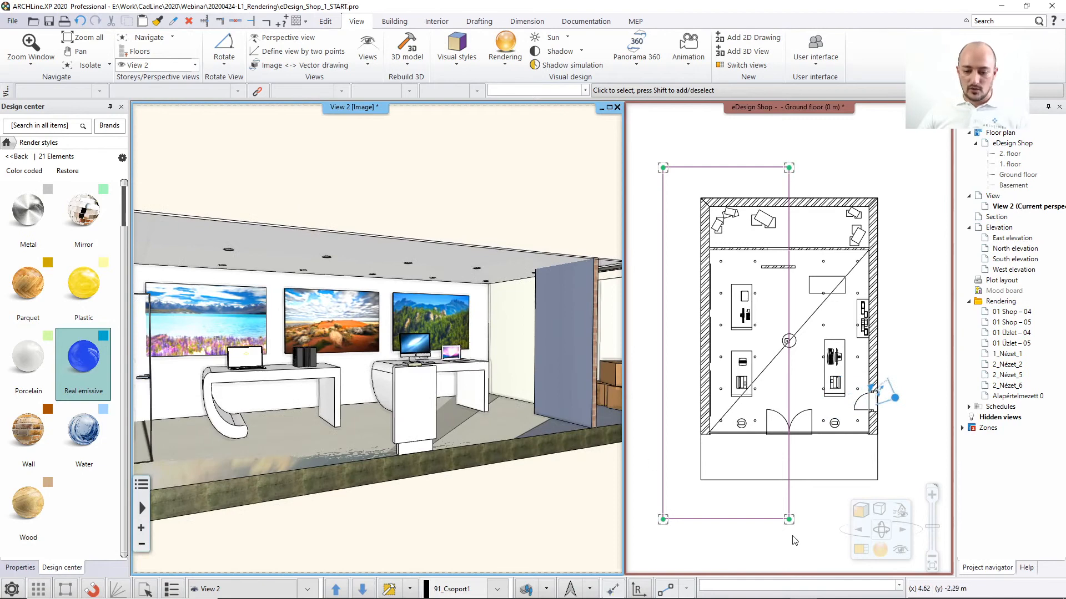
{"action": "left_click", "coordinate": [884, 588]}
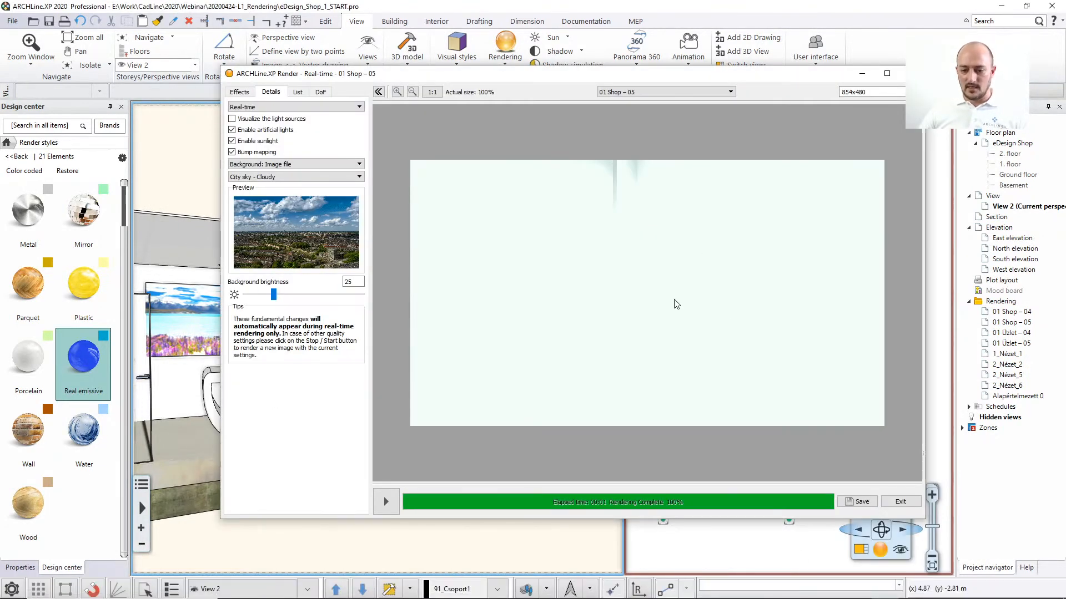
{"action": "left_click", "coordinate": [910, 73]}
{"action": "left_click", "coordinate": [538, 314]}
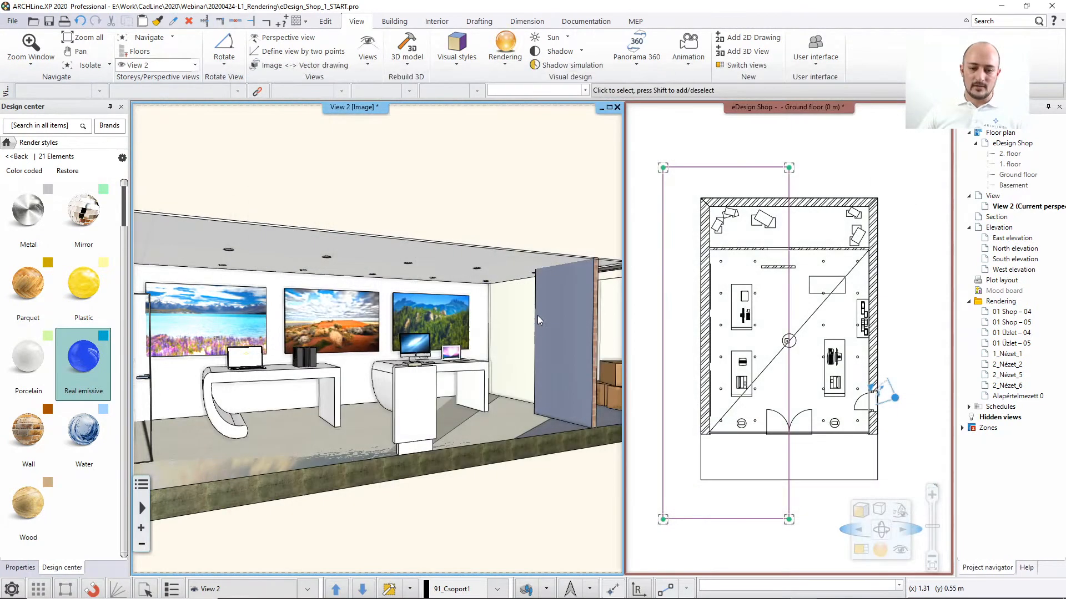
Start a standalone real-time draft rendering of the cut-away view at 854x480.
{"action": "left_click", "coordinate": [887, 549]}
{"action": "left_click", "coordinate": [881, 550]}
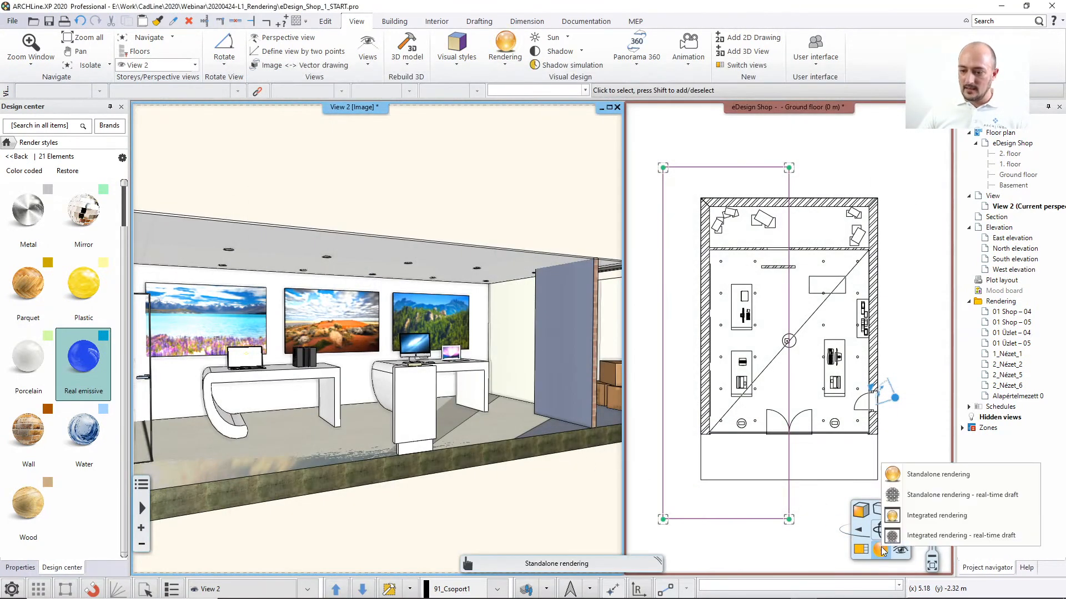
{"action": "left_click", "coordinate": [915, 501]}
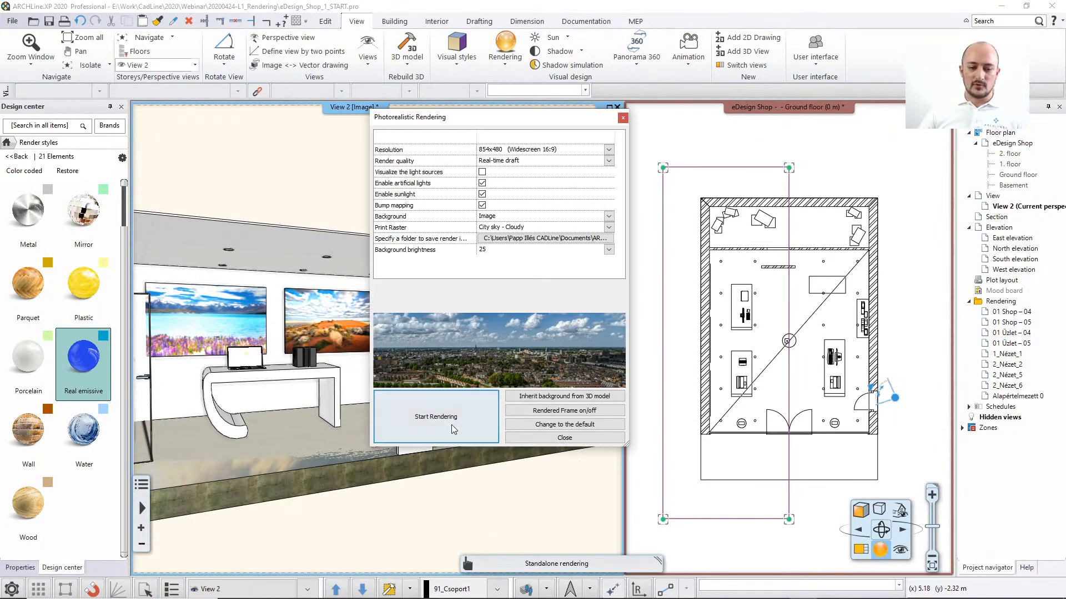
{"action": "left_click", "coordinate": [463, 410]}
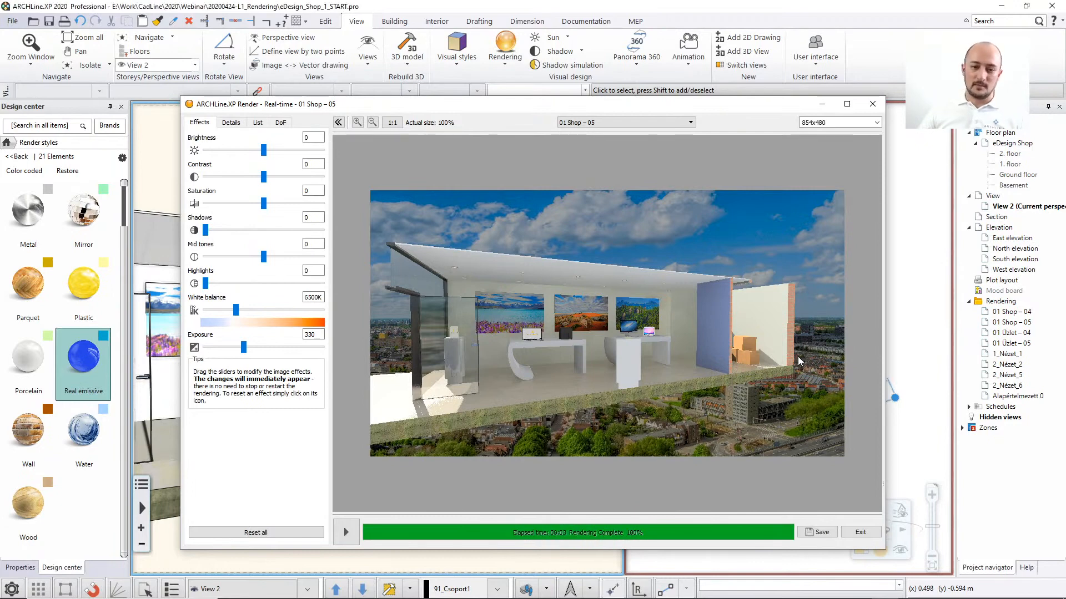
Change the real-time render's background to Single colour and return to the image effects.
{"action": "left_click", "coordinate": [234, 123]}
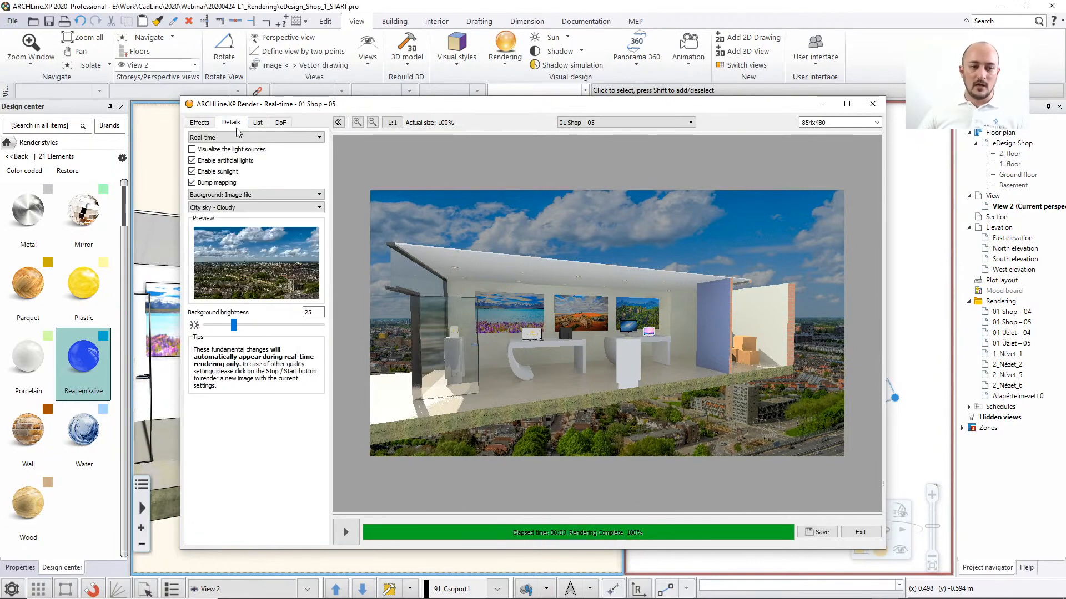
{"action": "left_click", "coordinate": [240, 195]}
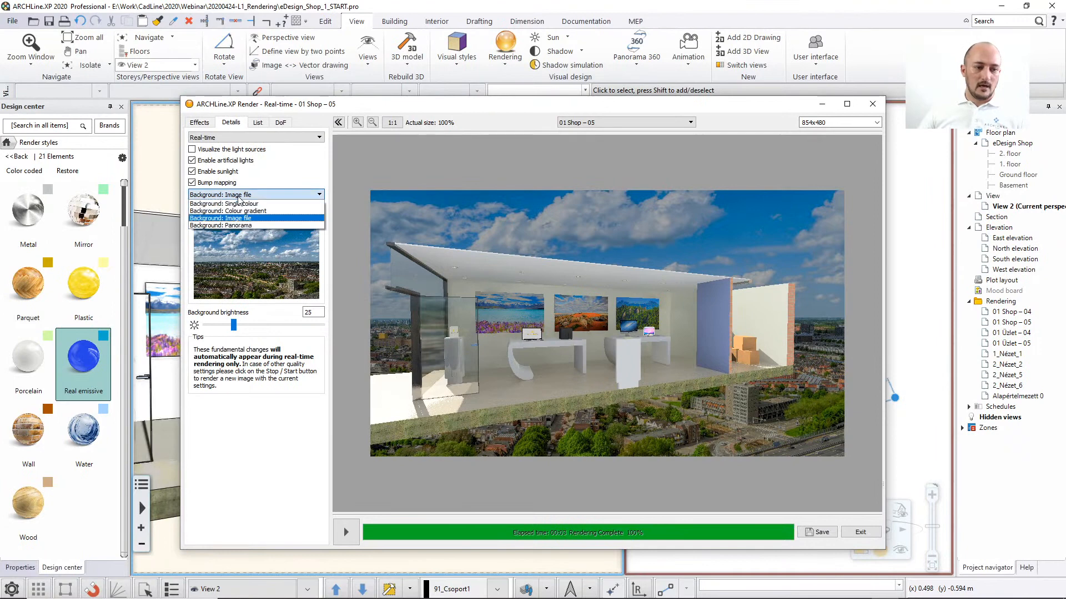
{"action": "left_click", "coordinate": [236, 204]}
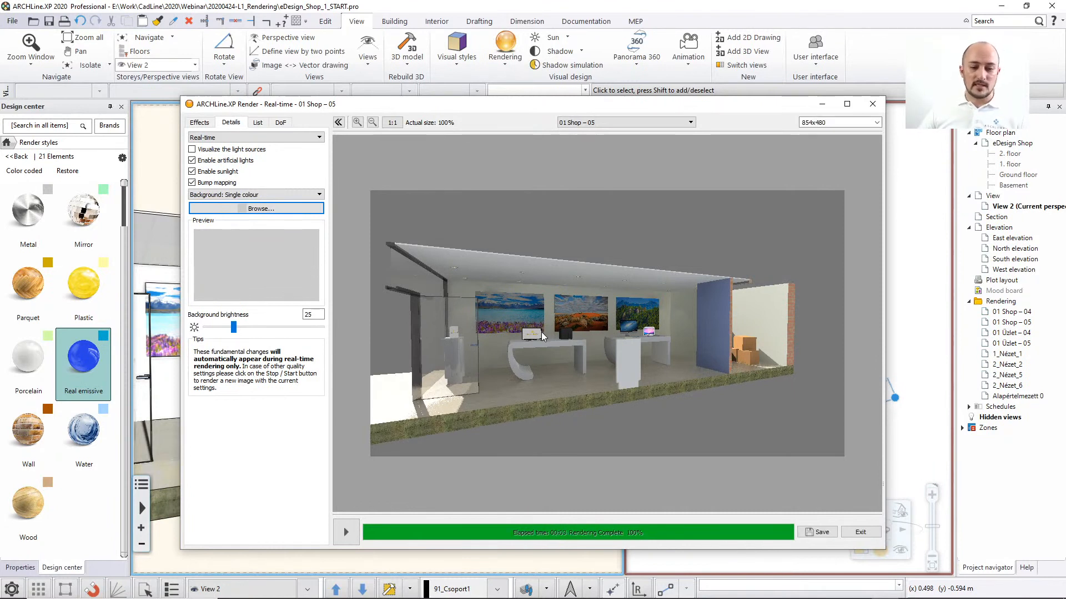
{"action": "left_click", "coordinate": [200, 123]}
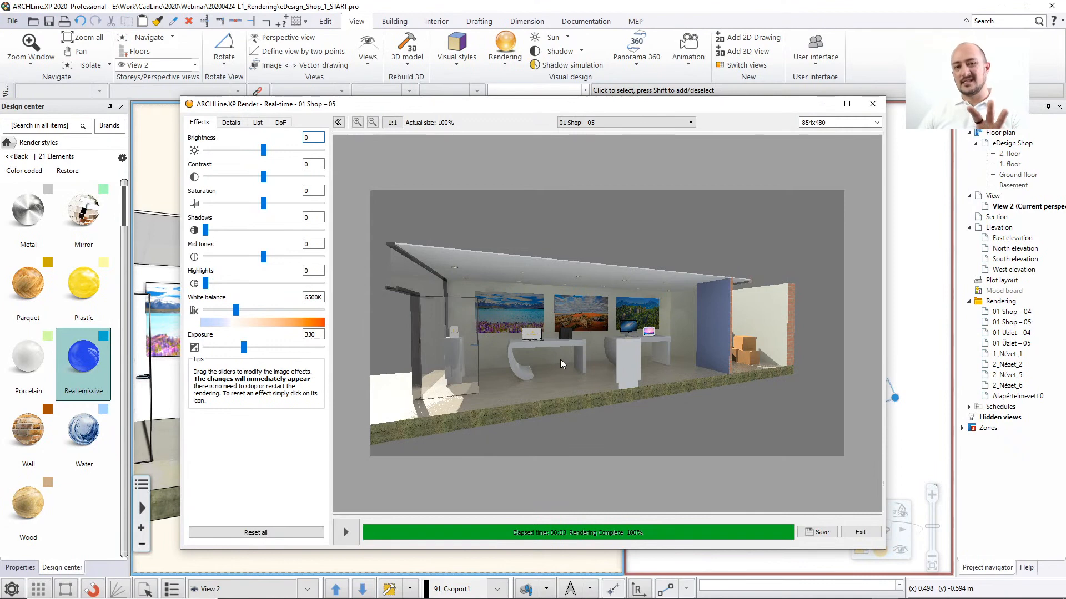
Show the cut-away shop from its entrance end and lower the real-time render's exposure to 287.
{"action": "middle_click_drag", "start_coordinate": [158, 319], "coordinate": [270, 326]}
{"action": "scroll", "coordinate": [270, 330], "scroll_direction": "down", "scroll_amount": 2}
{"action": "right_click_drag", "start_coordinate": [270, 330], "coordinate": [308, 353]}
{"action": "scroll", "coordinate": [287, 341], "scroll_direction": "down", "scroll_amount": 4}
{"action": "middle_click_drag", "start_coordinate": [308, 353], "coordinate": [399, 359]}
{"action": "right_click_drag", "start_coordinate": [400, 359], "coordinate": [400, 384]}
{"action": "scroll", "coordinate": [401, 384], "scroll_direction": "down", "scroll_amount": 4}
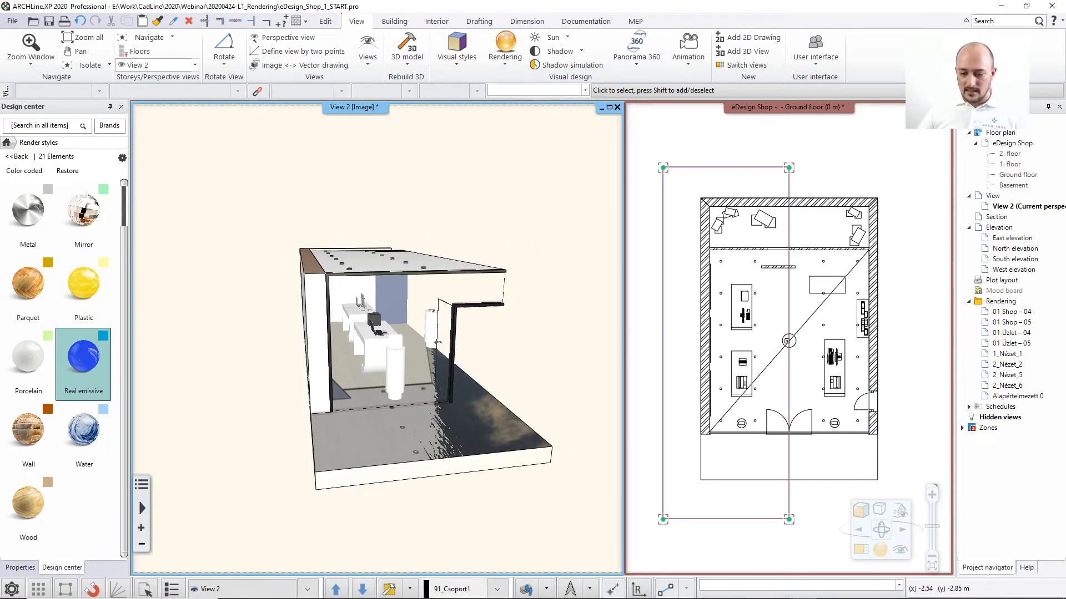
{"action": "mouse_move", "coordinate": [832, 598]}
{"action": "left_click", "coordinate": [884, 590]}
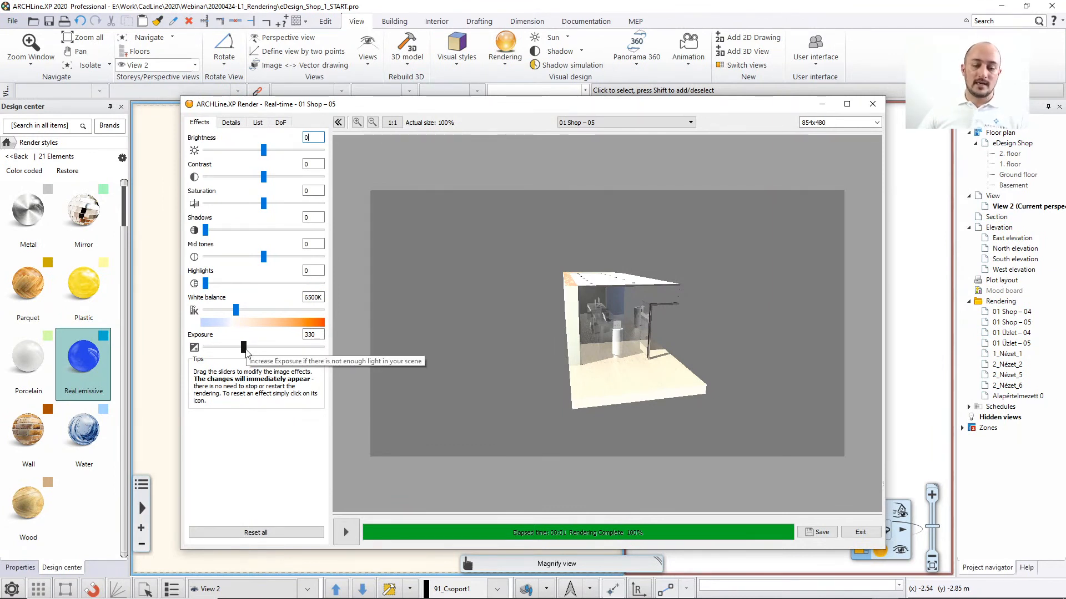
{"action": "left_click_drag", "start_coordinate": [245, 350], "coordinate": [240, 353]}
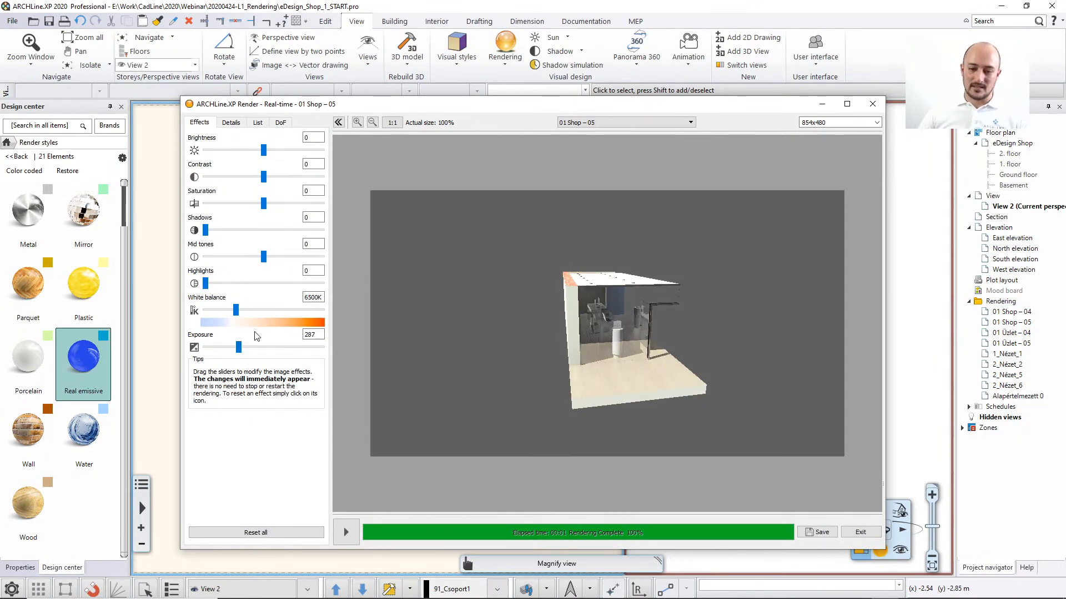
{"action": "key", "text": "Escape"}
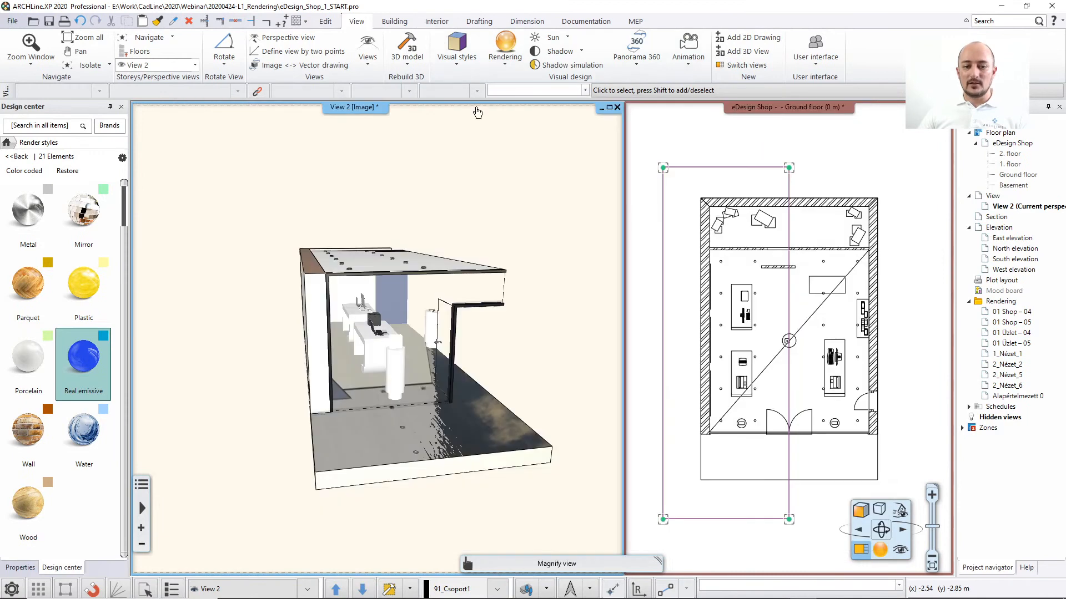
Turn the cut-away model to face its sectioned side, maximize the 3D view and check its real-time render.
{"action": "scroll", "coordinate": [453, 353], "scroll_direction": "up", "scroll_amount": 5}
{"action": "scroll", "coordinate": [453, 354], "scroll_direction": "down", "scroll_amount": 6}
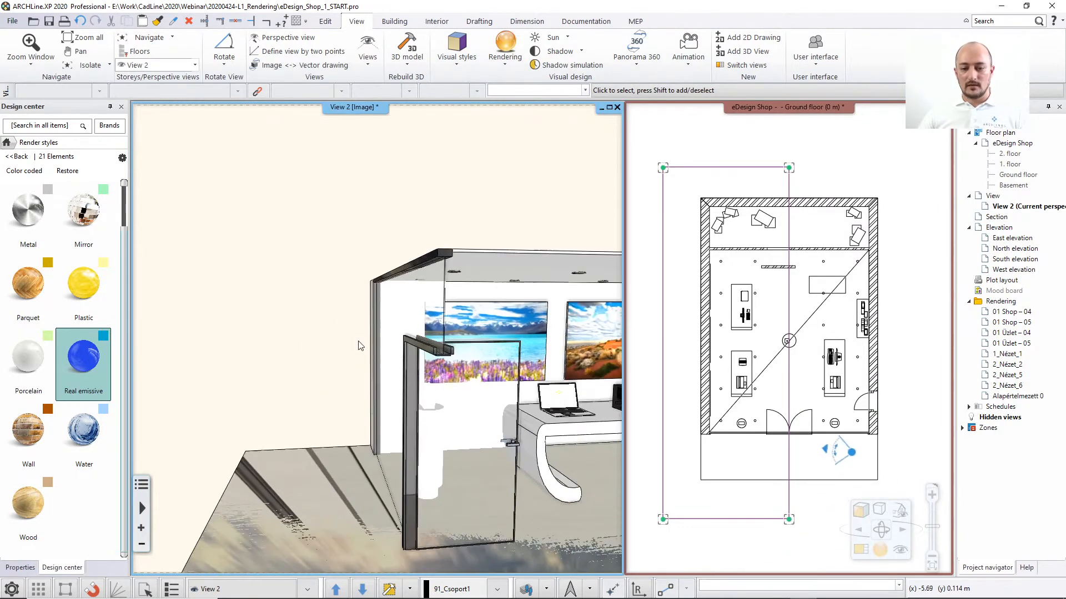
{"action": "middle_click_drag", "start_coordinate": [452, 383], "coordinate": [342, 401]}
{"action": "left_click", "coordinate": [608, 107]}
{"action": "middle_click_drag", "start_coordinate": [602, 209], "coordinate": [486, 339]}
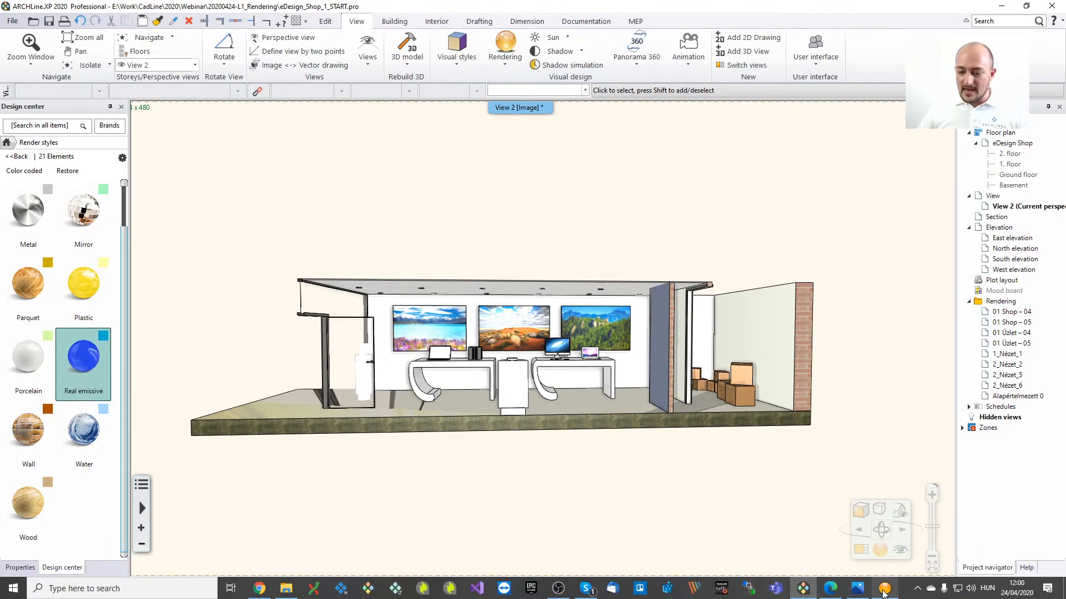
{"action": "left_click", "coordinate": [885, 588]}
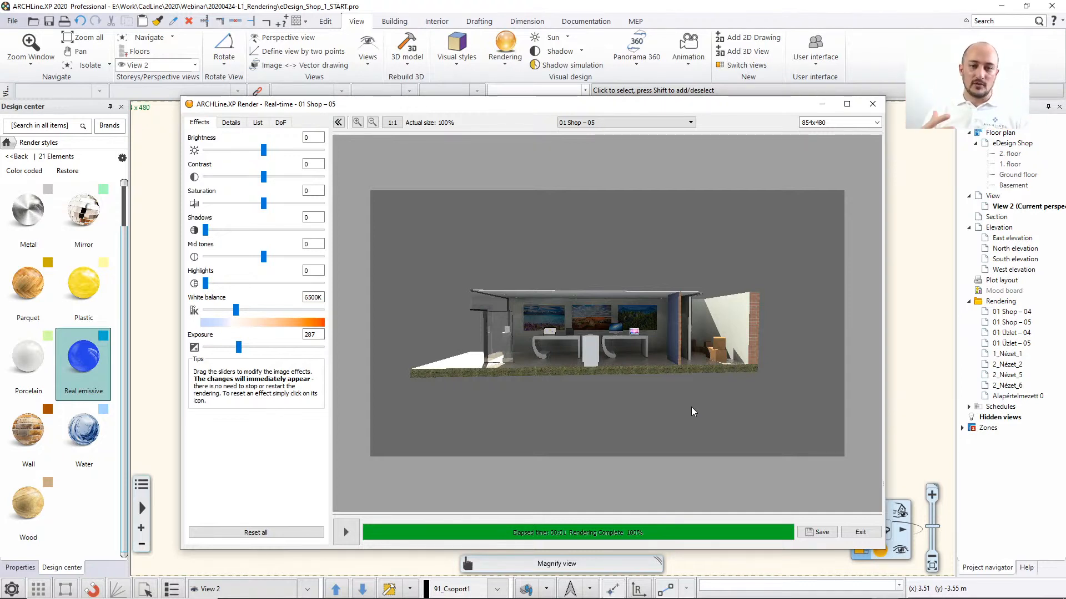
{"action": "left_click", "coordinate": [368, 3]}
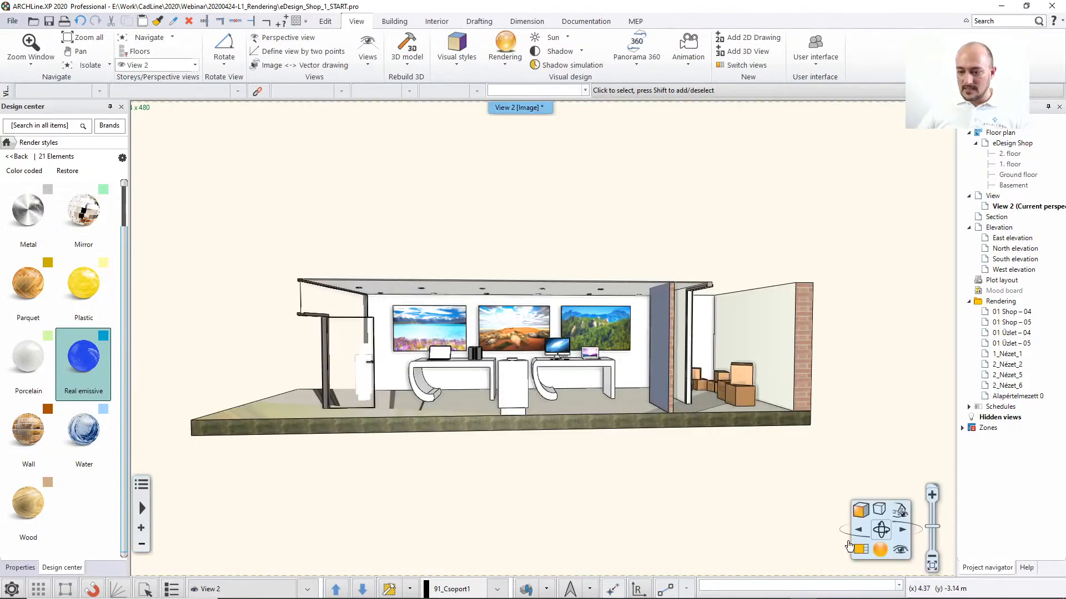
{"action": "left_click", "coordinate": [900, 515]}
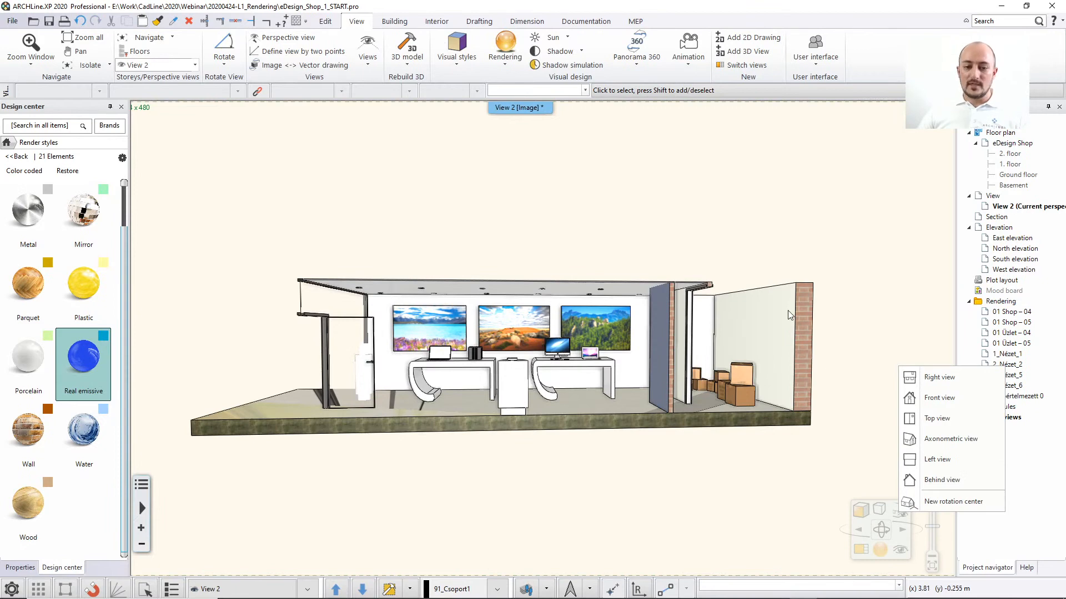
{"action": "key", "text": "F4"}
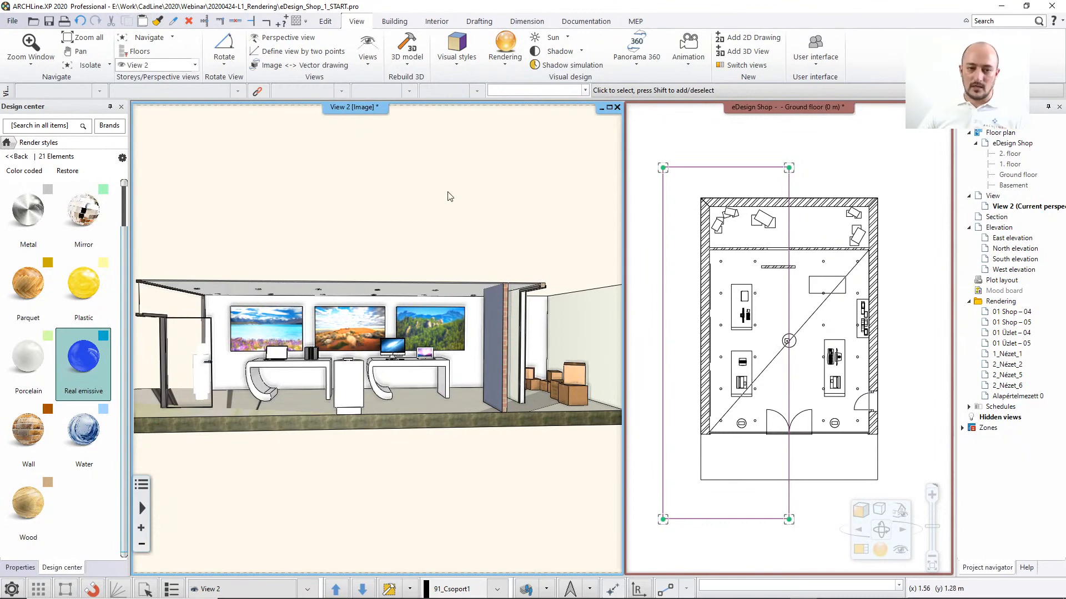
{"action": "left_click", "coordinate": [608, 108]}
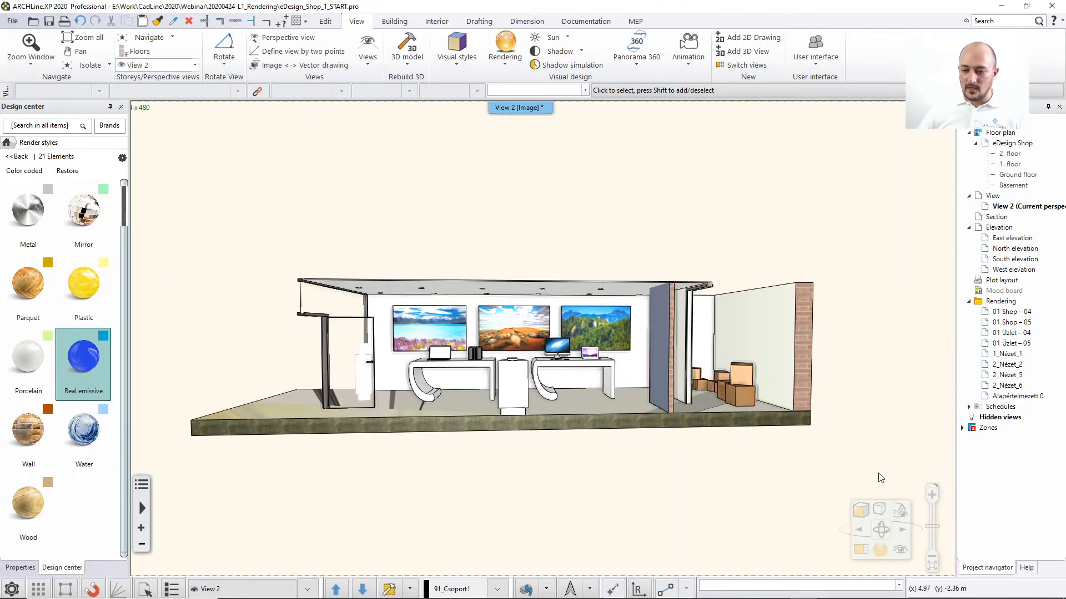
Show the cut-away model in the Right view and check its real-time render.
{"action": "left_click", "coordinate": [899, 511]}
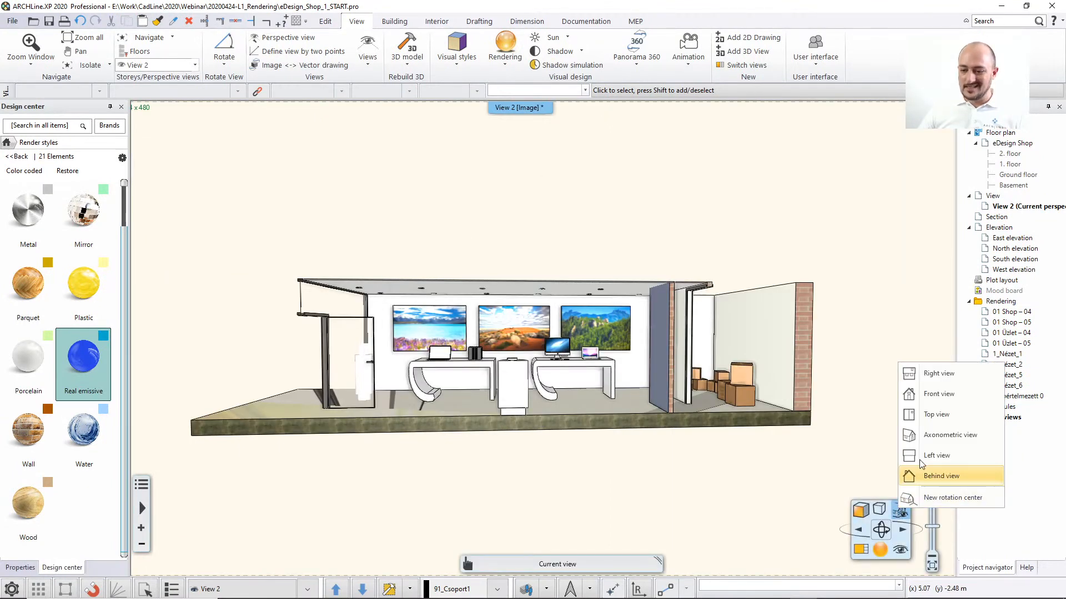
{"action": "left_click", "coordinate": [938, 373]}
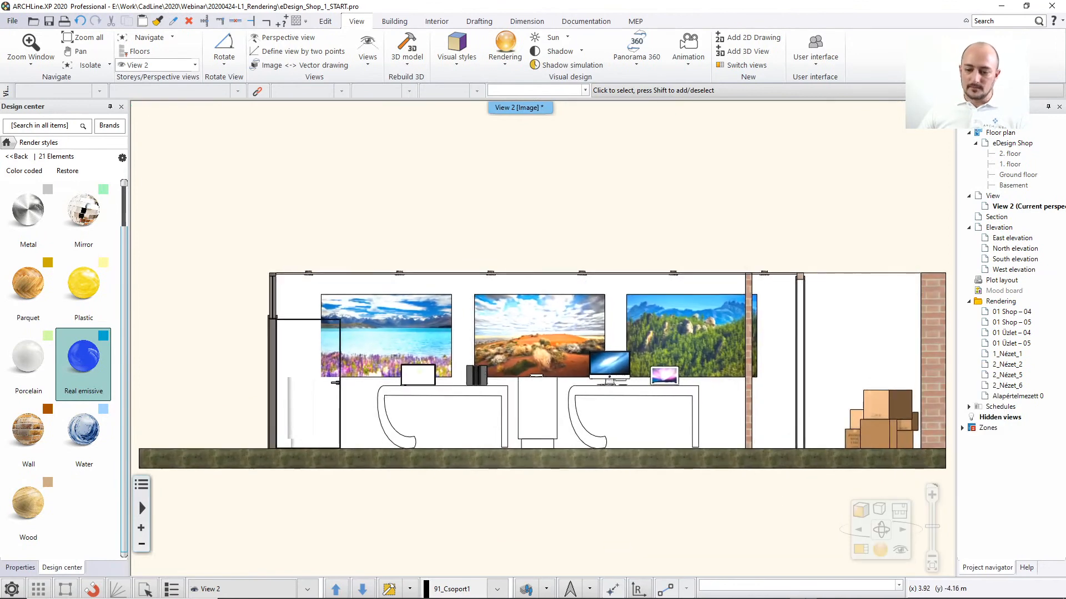
{"action": "mouse_move", "coordinate": [841, 595]}
{"action": "left_click", "coordinate": [882, 589]}
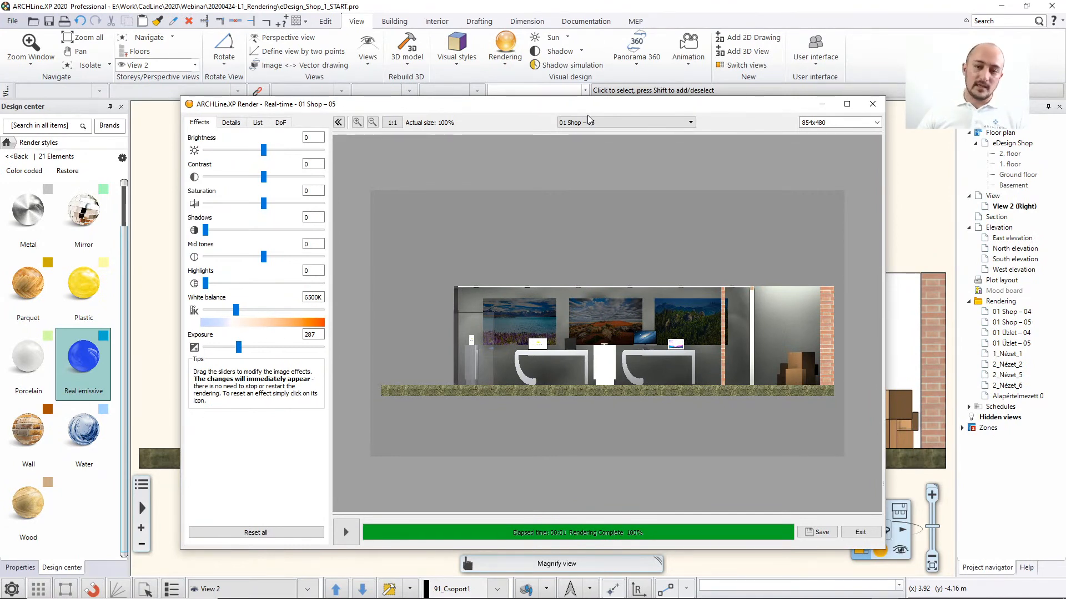
{"action": "left_click", "coordinate": [623, 7]}
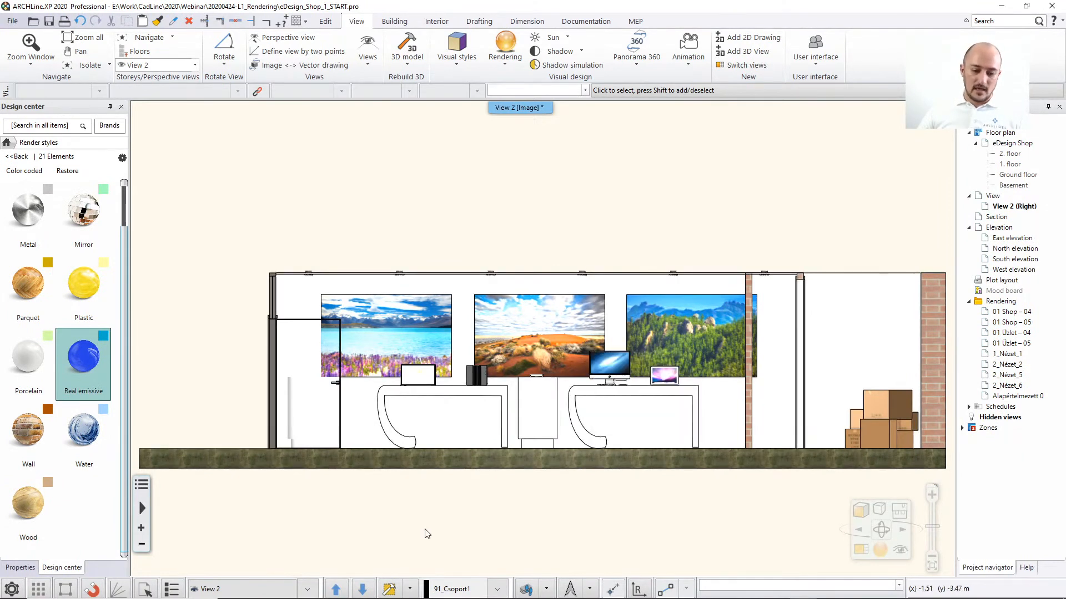
Rebuild the complete 3D model in place of the cut-away and show the saved view 01 Shop – 05.
{"action": "left_click", "coordinate": [411, 590]}
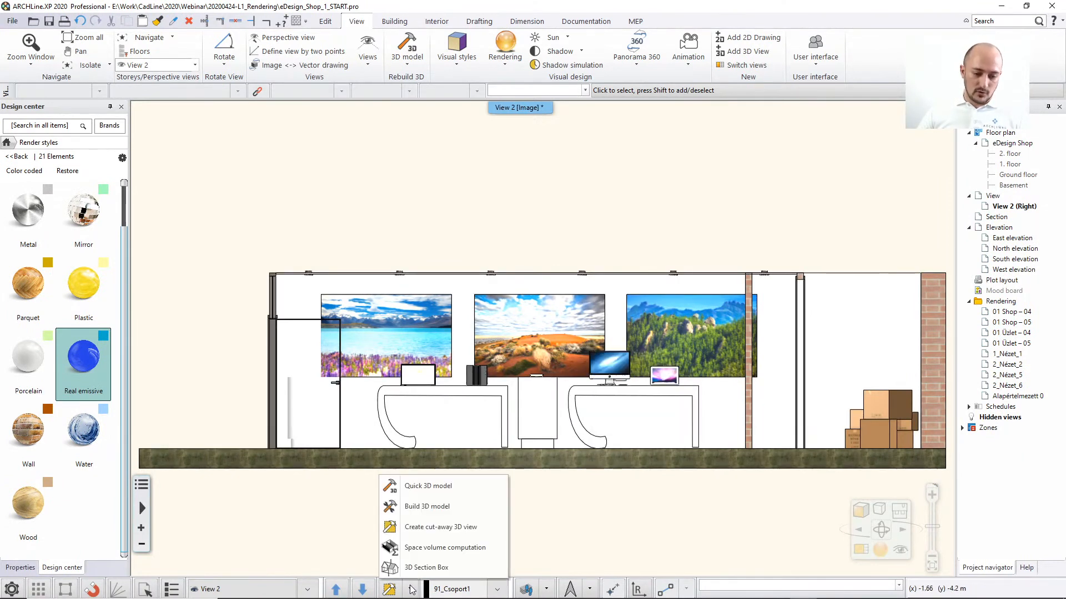
{"action": "left_click", "coordinate": [416, 507]}
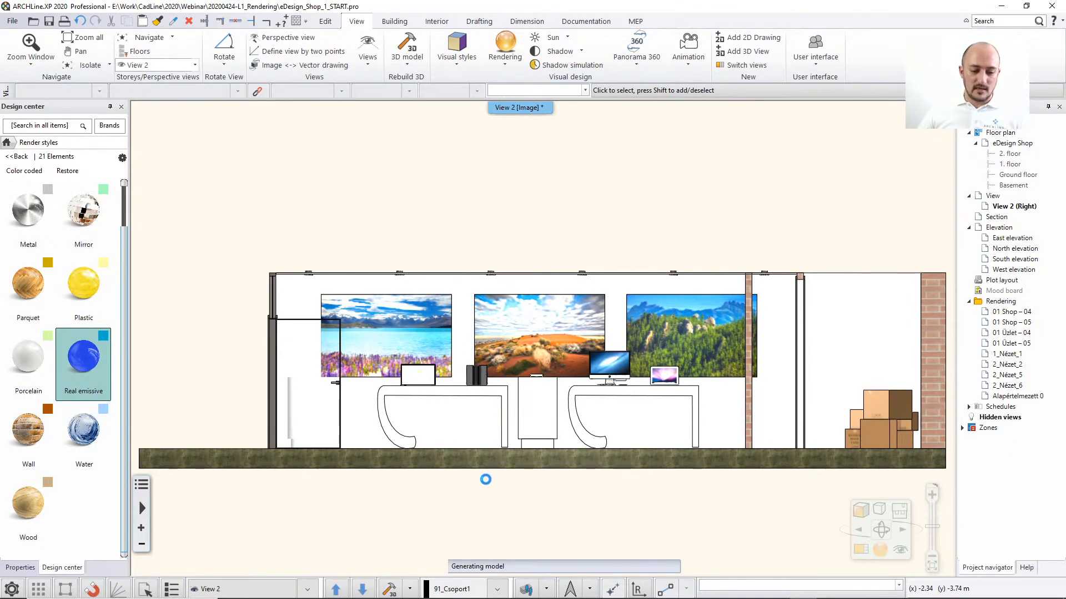
{"action": "left_click", "coordinate": [306, 593]}
{"action": "left_click", "coordinate": [258, 545]}
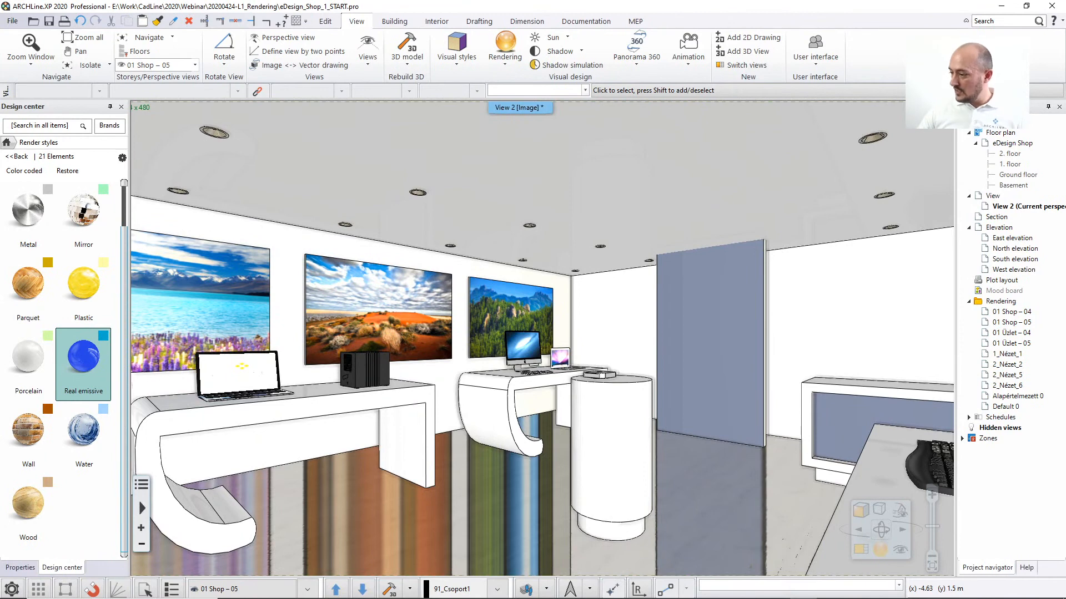
Close the 01_lights_off.png picture, then check the real-time render of 01 Shop – 05 and quit it.
{"action": "key", "text": "alt+Tab"}
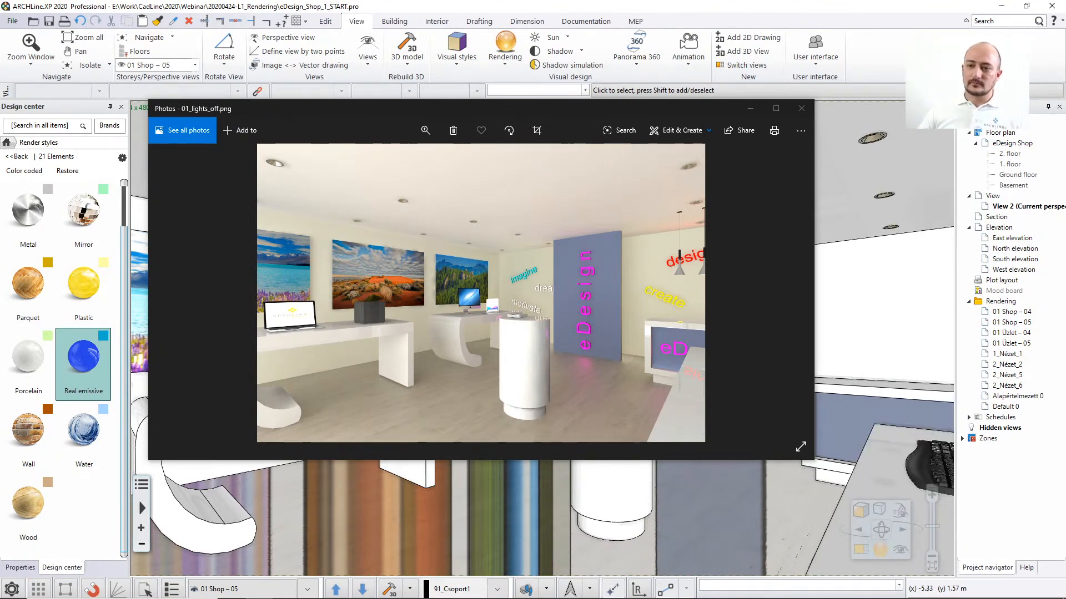
{"action": "left_click", "coordinate": [801, 108]}
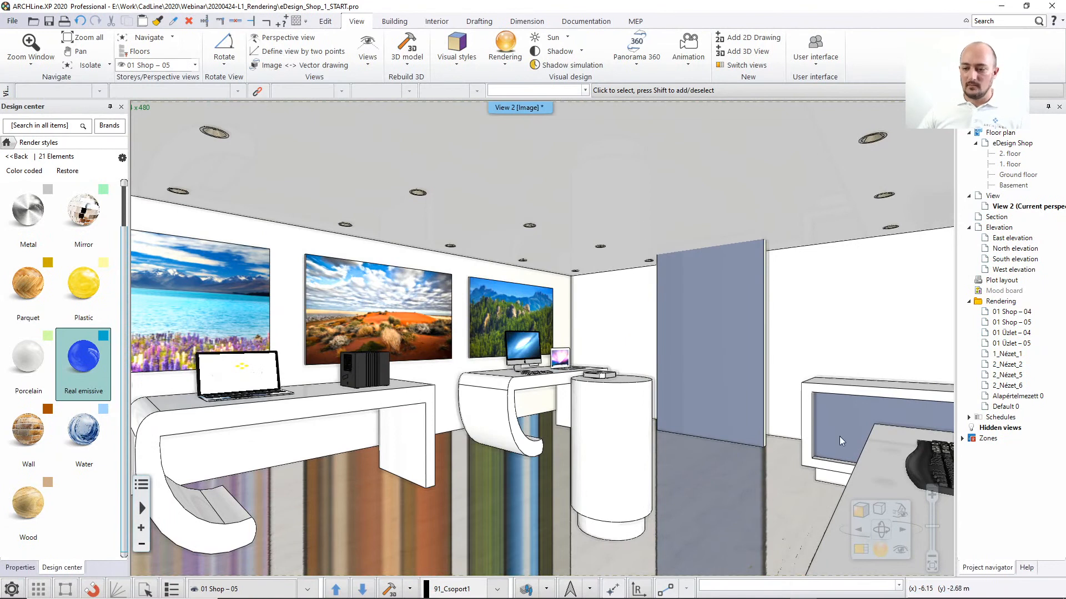
{"action": "left_click", "coordinate": [880, 551]}
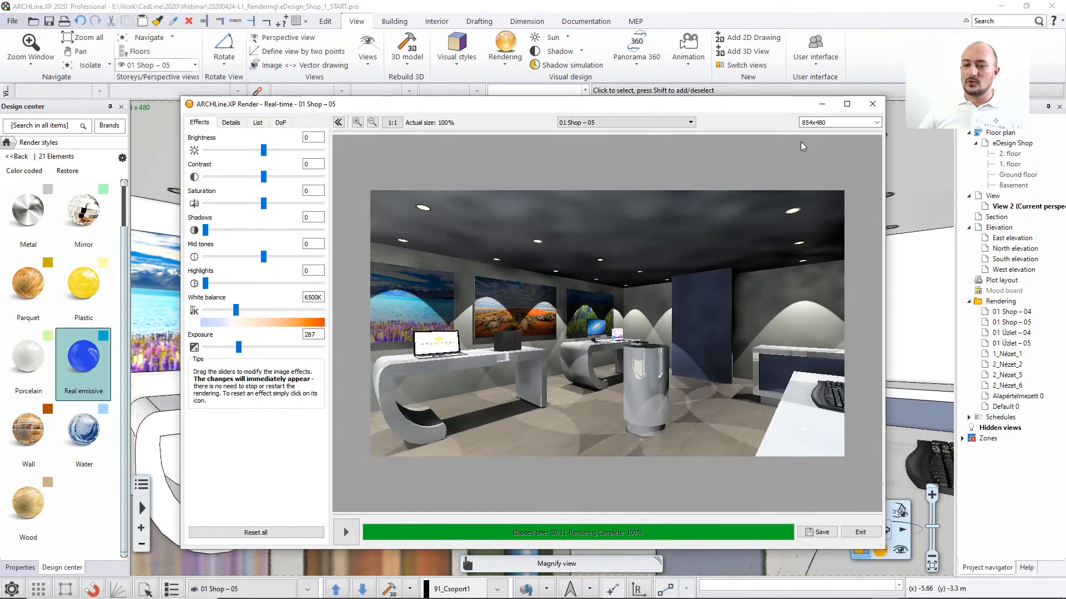
{"action": "left_click", "coordinate": [873, 103]}
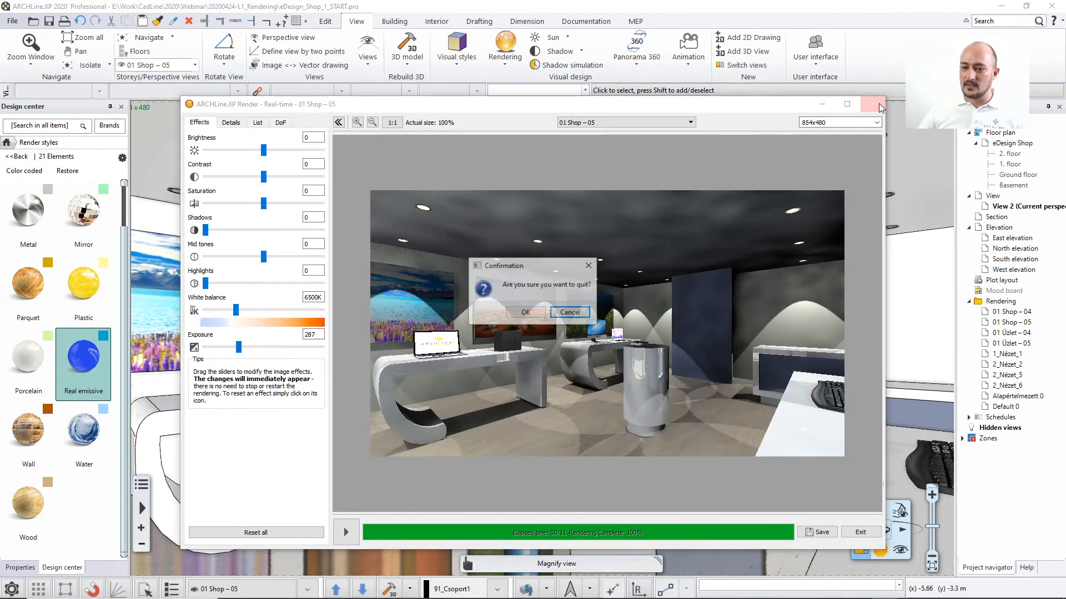
{"action": "left_click", "coordinate": [523, 312]}
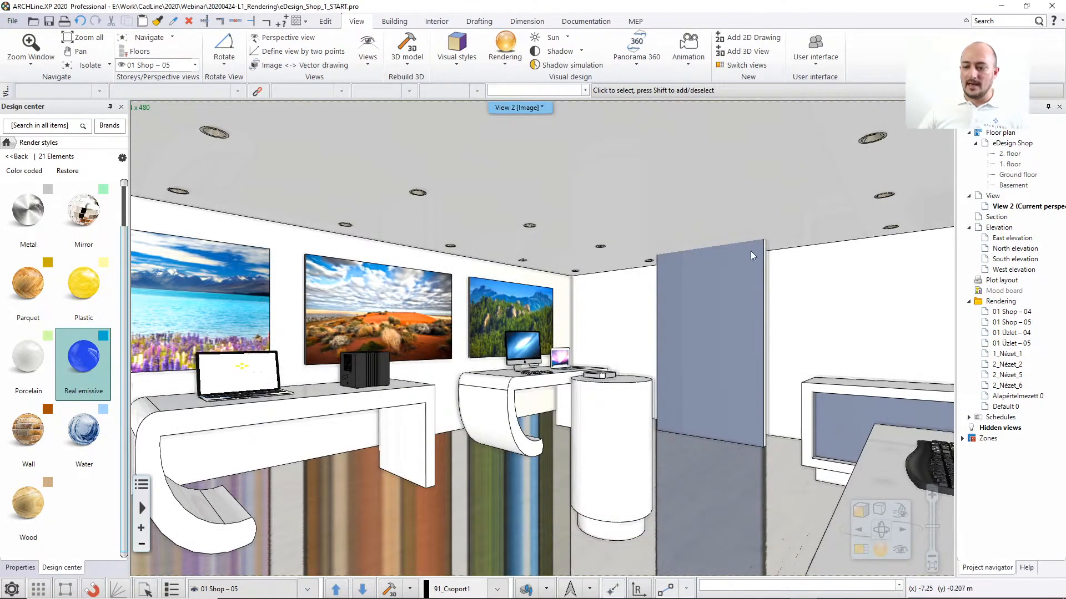
Examine the standalone Photorealistic Rendering settings for 01 Shop – 05 and close them without rendering.
{"action": "left_click", "coordinate": [880, 550]}
{"action": "left_click", "coordinate": [919, 494]}
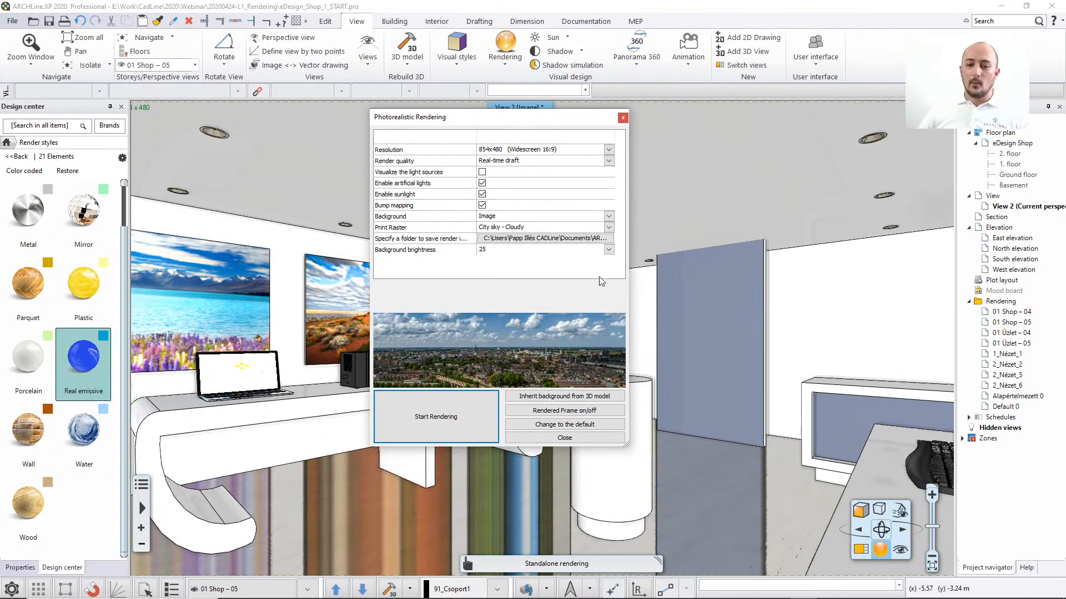
{"action": "left_click_drag", "start_coordinate": [486, 124], "coordinate": [511, 123]}
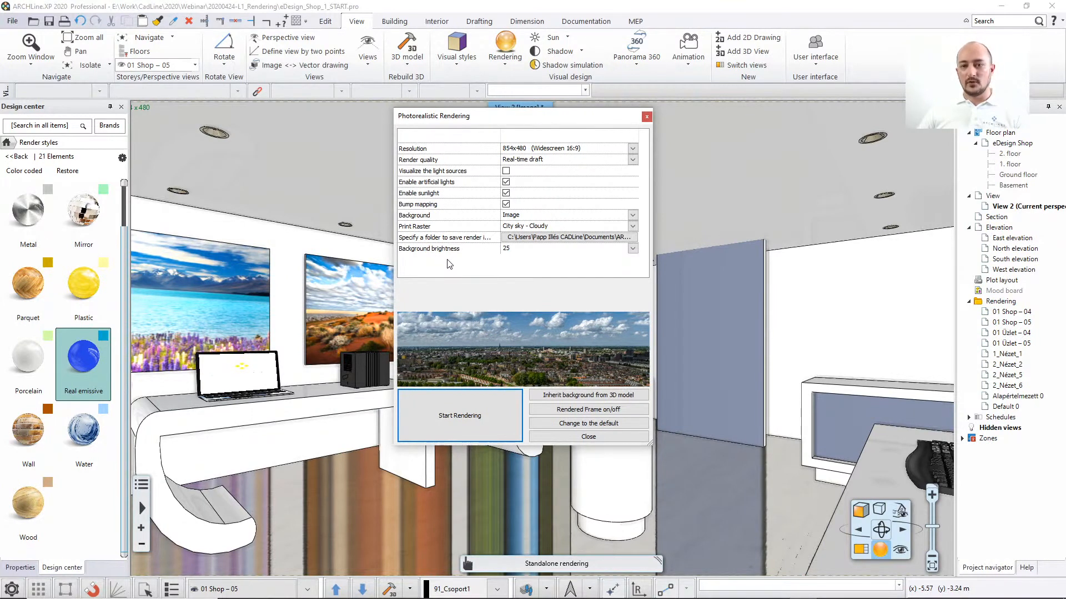
{"action": "left_click", "coordinate": [646, 116]}
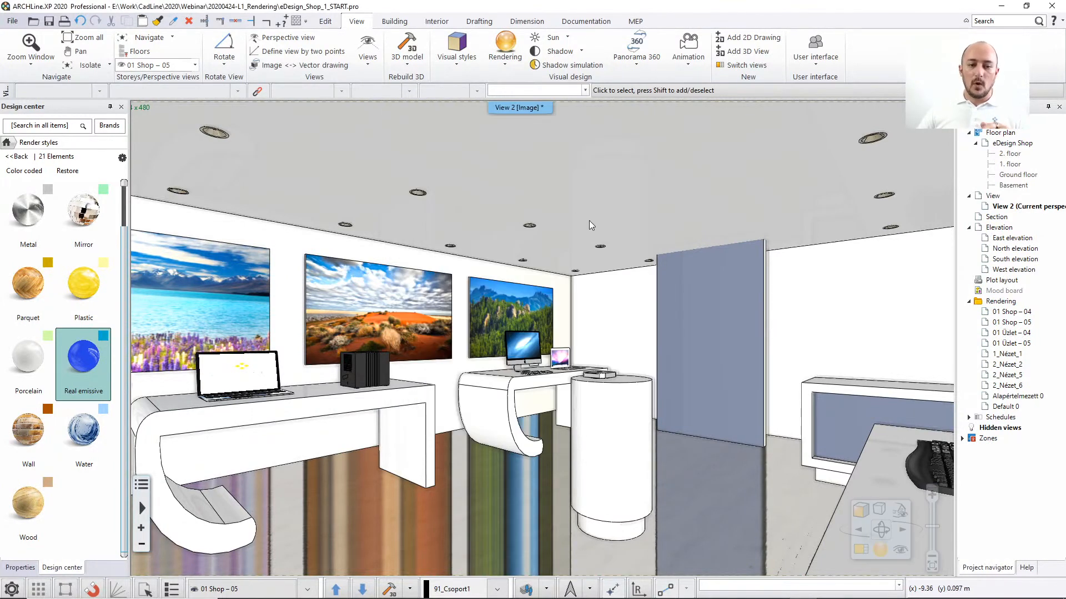
{"action": "mouse_move", "coordinate": [611, 218]}
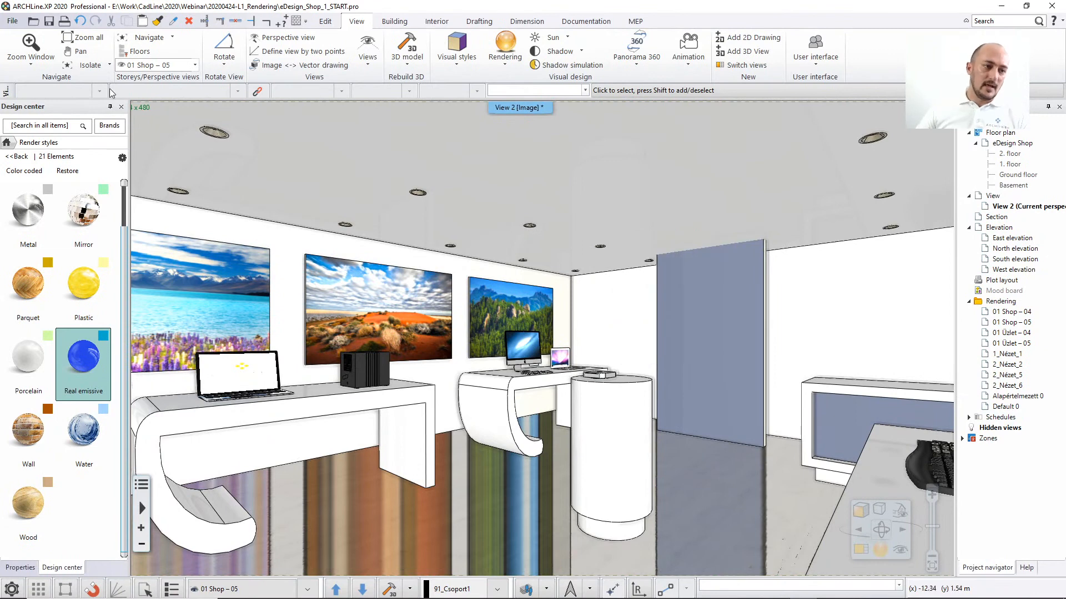
Return the Design center to its home page, review the model's materials in Substitute material, and cancel the substitution.
{"action": "left_click", "coordinate": [9, 144]}
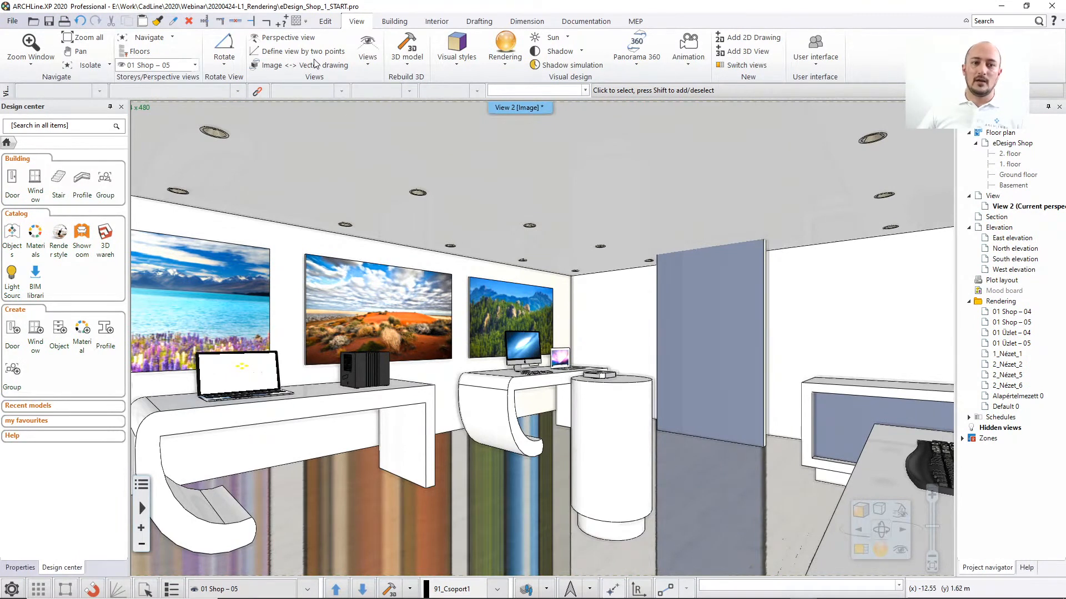
{"action": "left_click", "coordinate": [325, 21]}
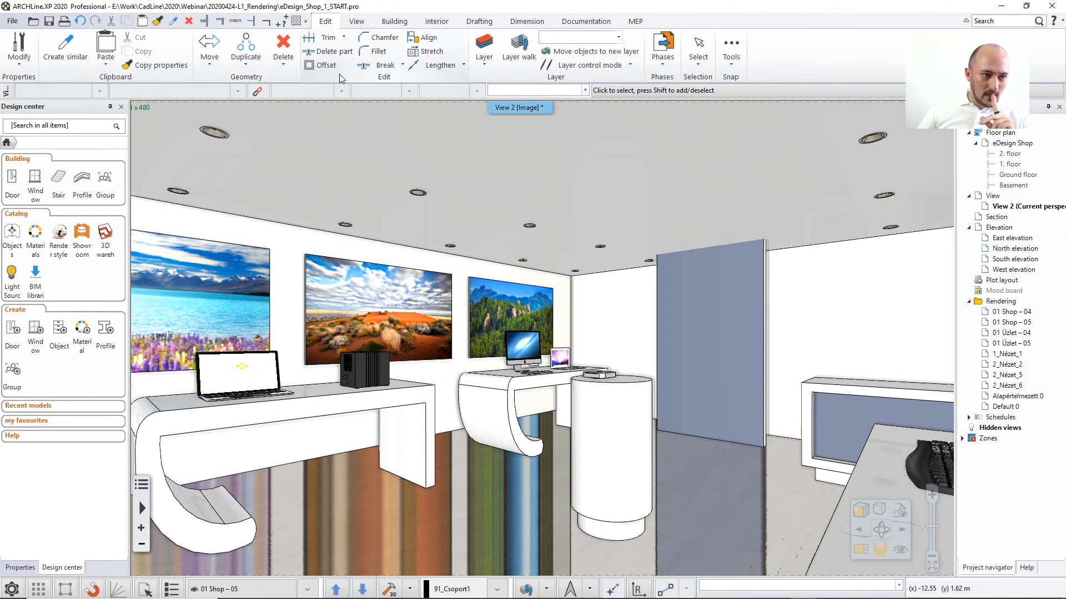
{"action": "left_click", "coordinate": [25, 64]}
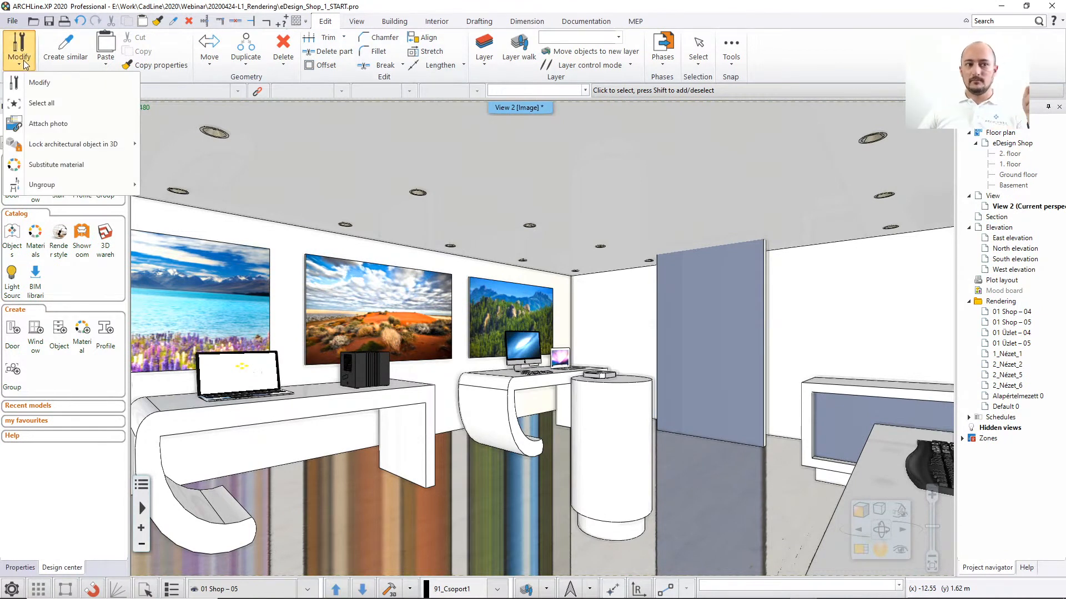
{"action": "left_click", "coordinate": [79, 165]}
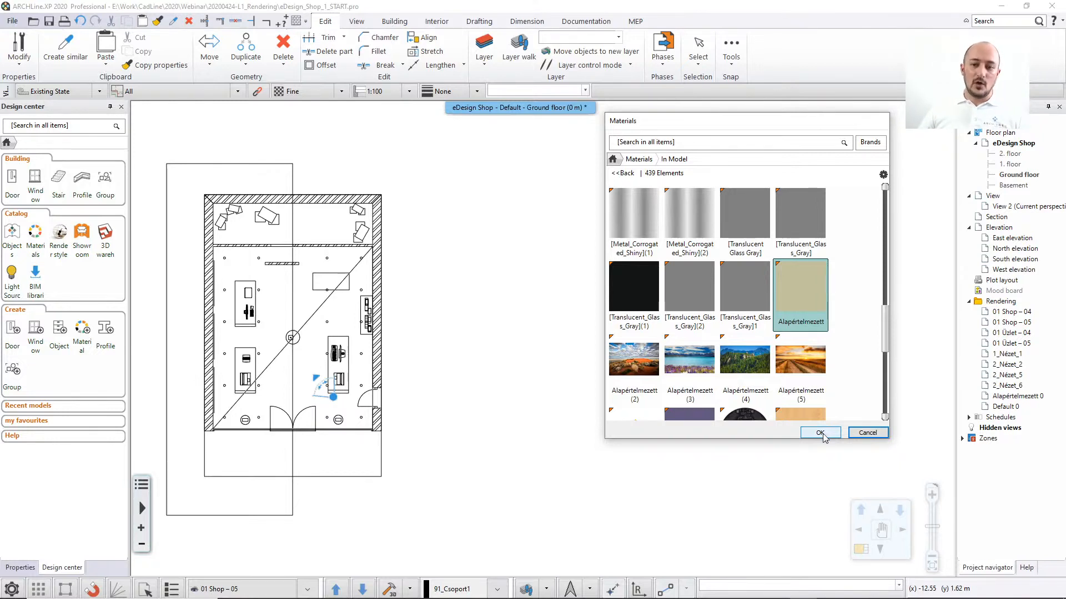
{"action": "mouse_move", "coordinate": [699, 326]}
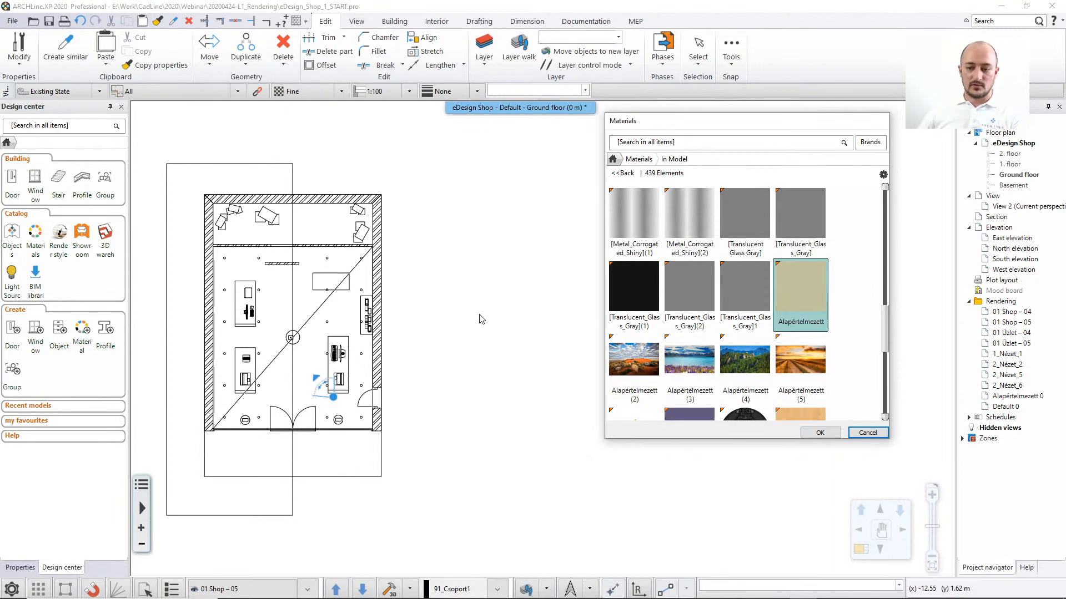
{"action": "left_click", "coordinate": [867, 433]}
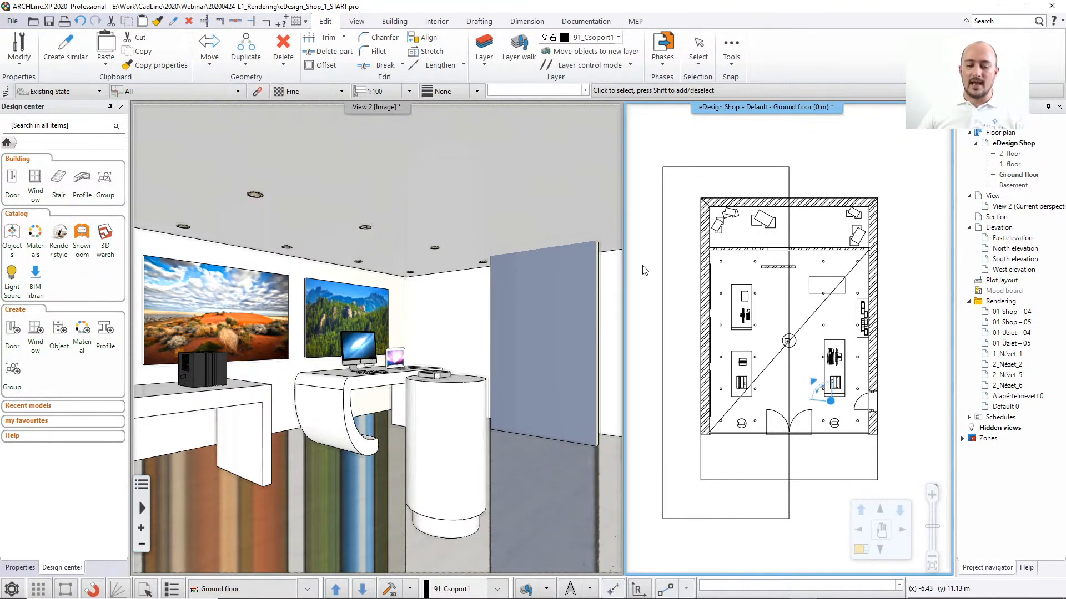
Maximize the 3D view and preview the shop in Hidden line removal and X-Ray view.
{"action": "left_click", "coordinate": [590, 269]}
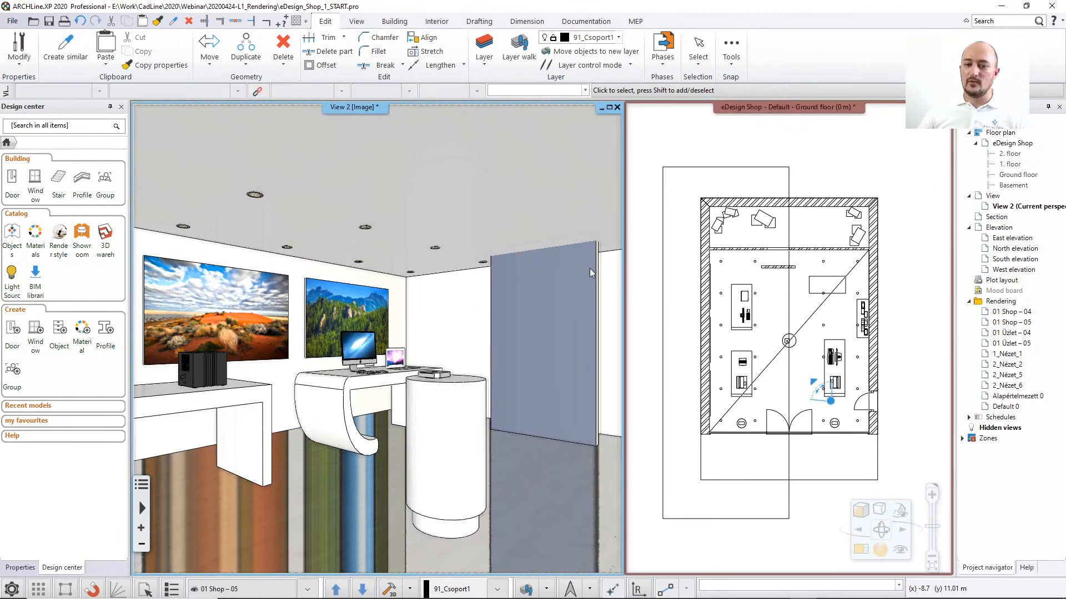
{"action": "left_click", "coordinate": [610, 108]}
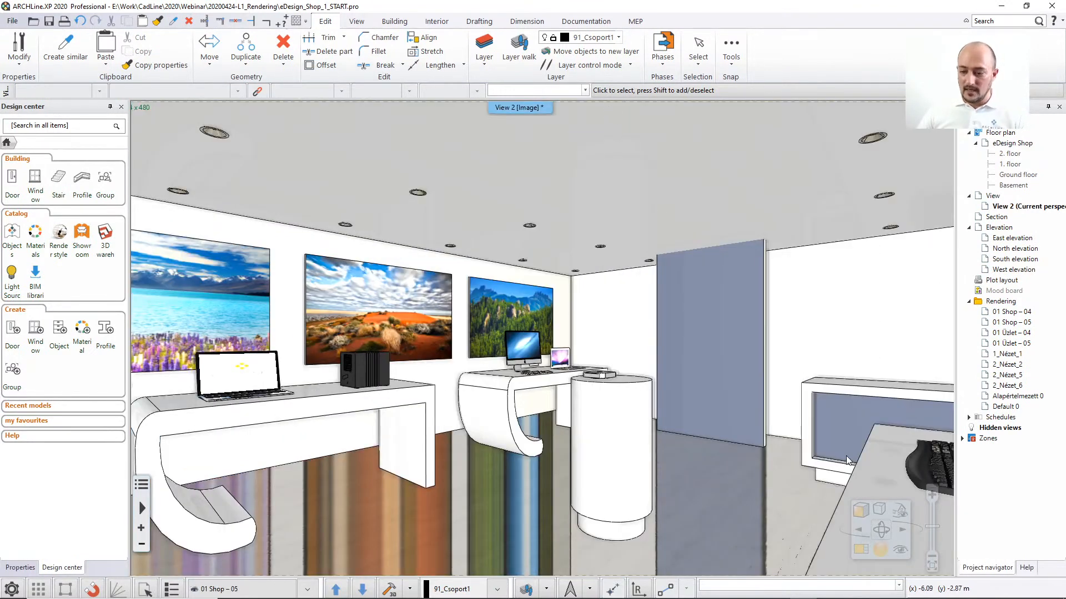
{"action": "left_click", "coordinate": [858, 510]}
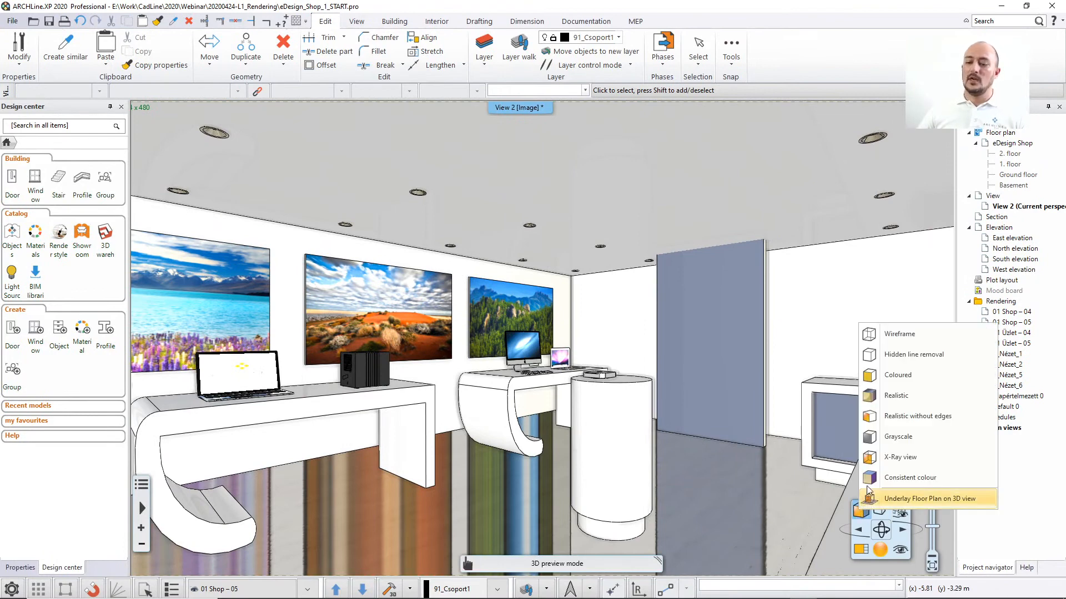
{"action": "left_click", "coordinate": [914, 354]}
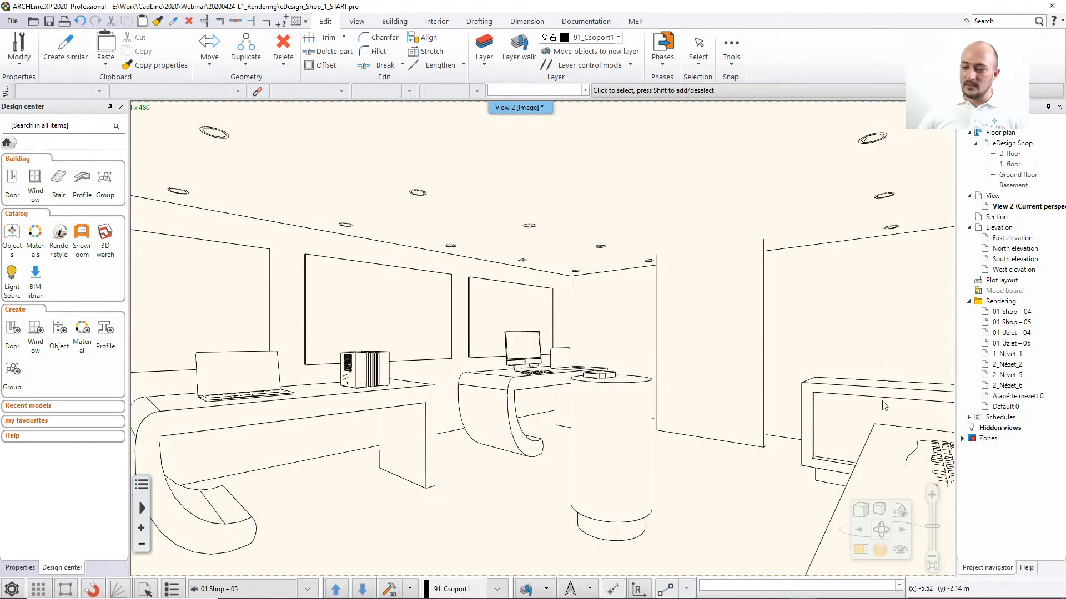
{"action": "left_click", "coordinate": [862, 510]}
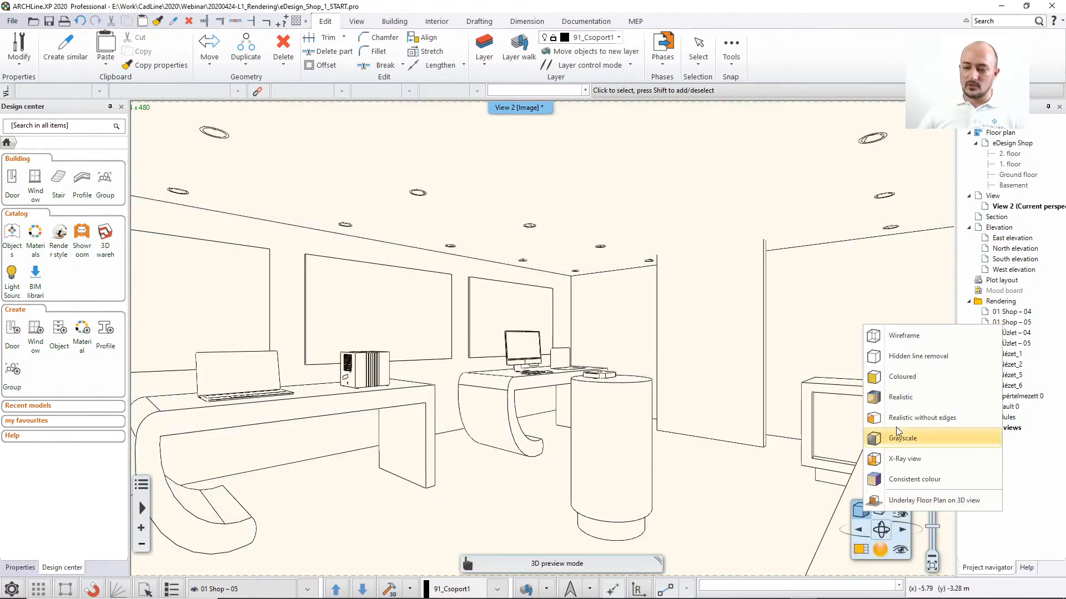
{"action": "left_click", "coordinate": [898, 458]}
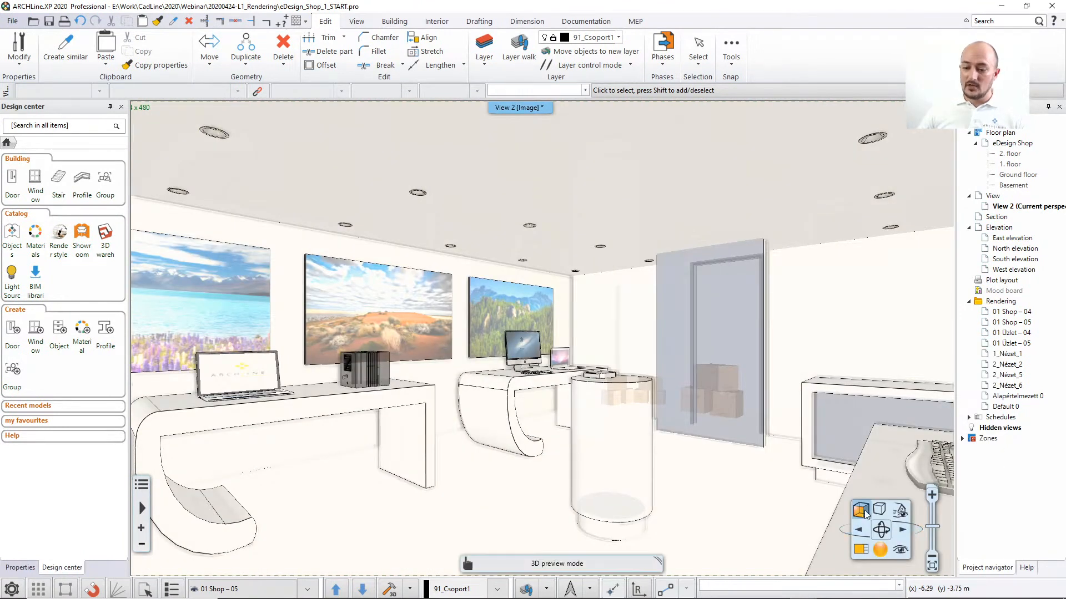
Return the 3D preview to Realistic, then switch to a style with edges and flat material textures, without floor reflections.
{"action": "left_click", "coordinate": [860, 510]}
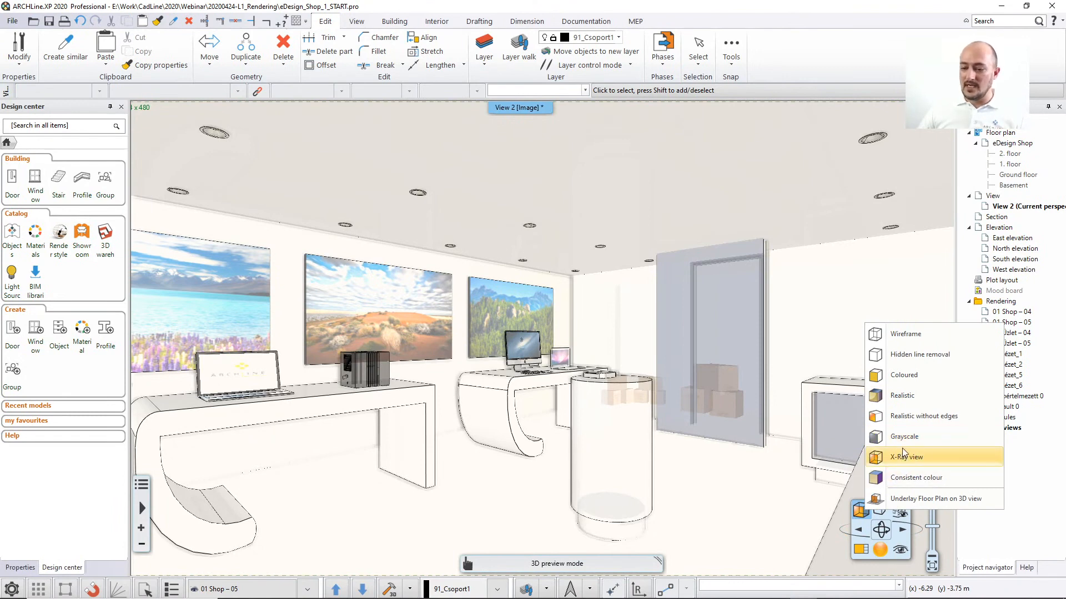
{"action": "left_click", "coordinate": [902, 395]}
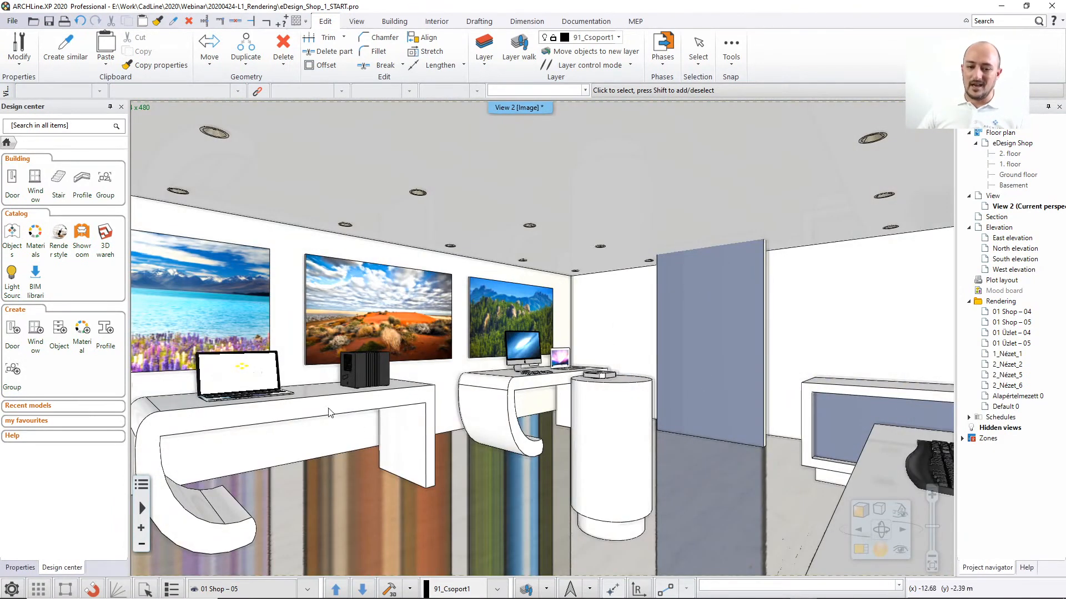
{"action": "left_click", "coordinate": [861, 509]}
{"action": "left_click", "coordinate": [910, 414]}
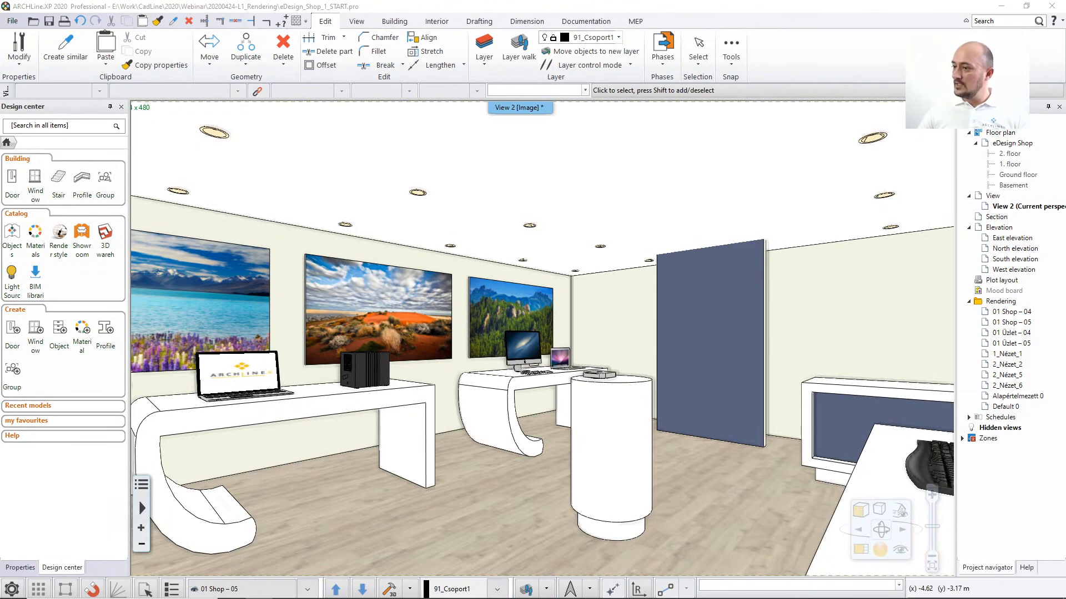
Switch to the web browser, open the ARCHLine.XP Webinars page and examine the upcoming course sign-up schedule.
{"action": "left_click_drag", "start_coordinate": [1065, 200], "coordinate": [488, 2]}
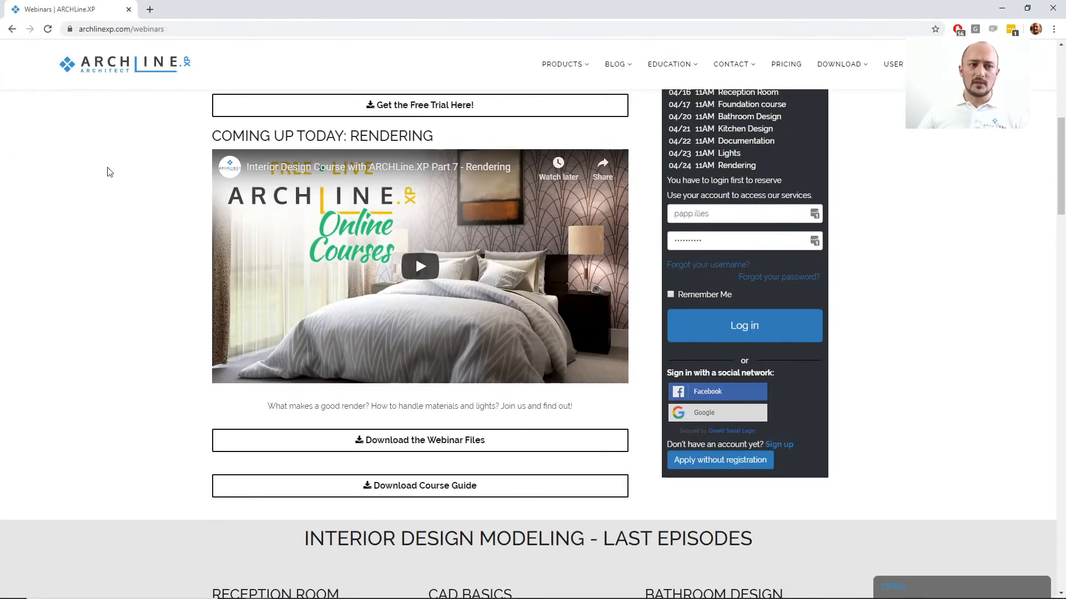
{"action": "mouse_move", "coordinate": [664, 74]}
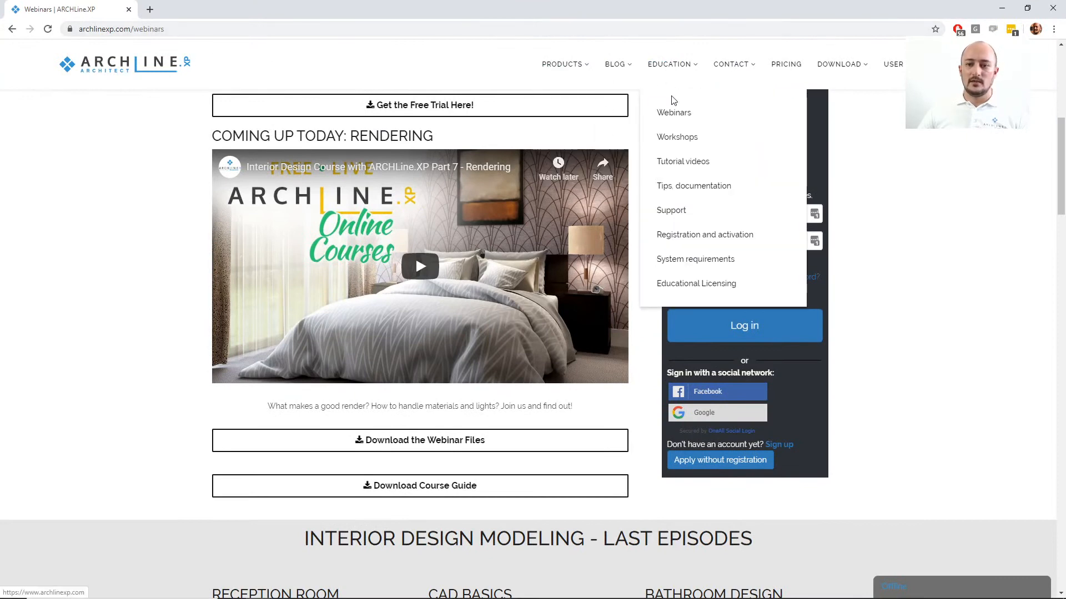
{"action": "left_click", "coordinate": [678, 114]}
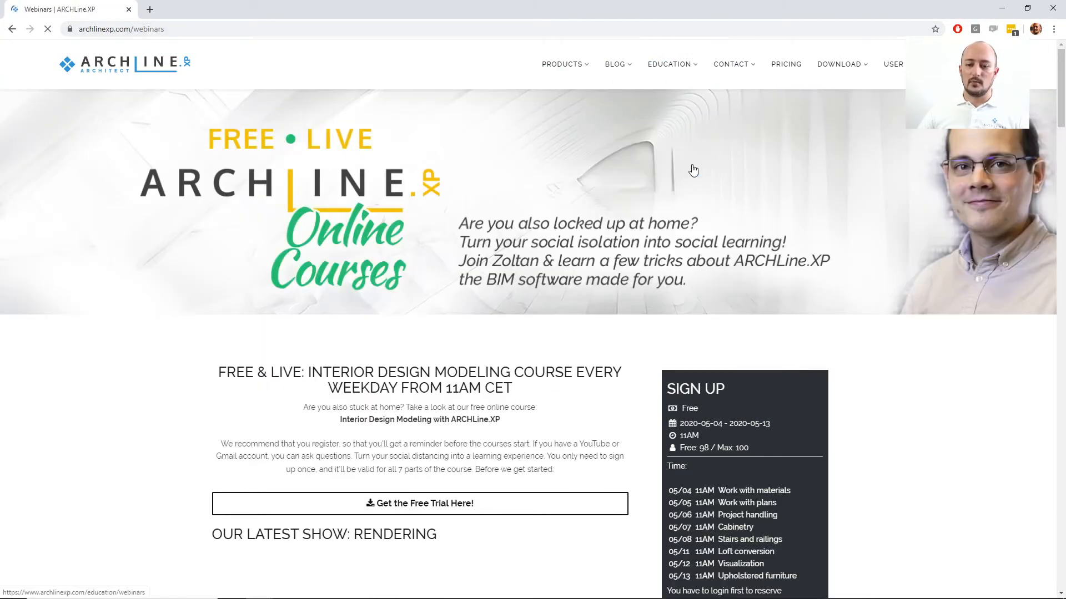
{"action": "scroll", "coordinate": [872, 406], "scroll_direction": "down", "scroll_amount": 4}
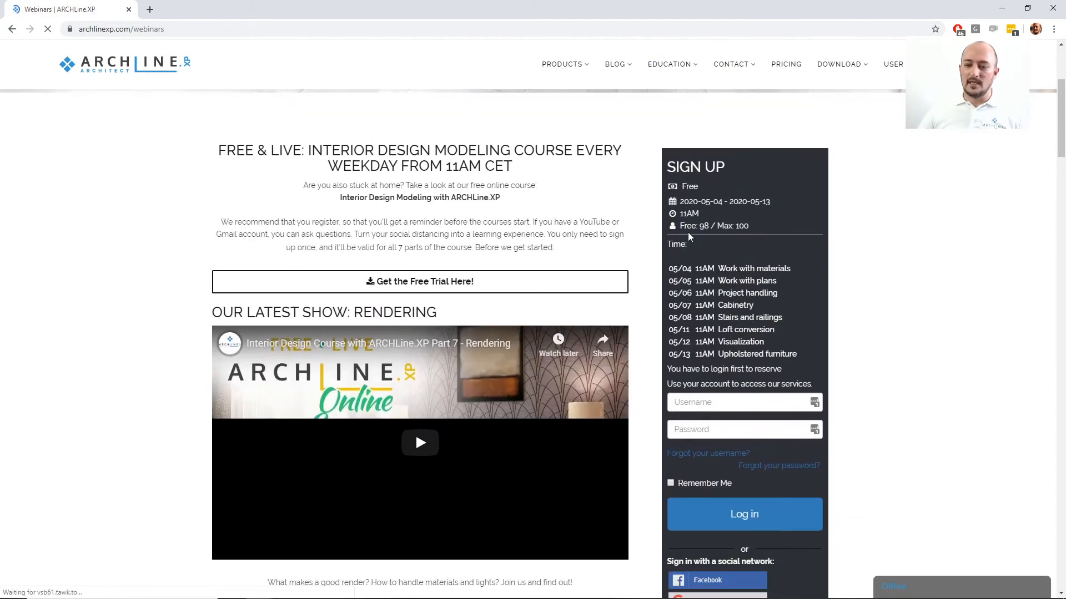